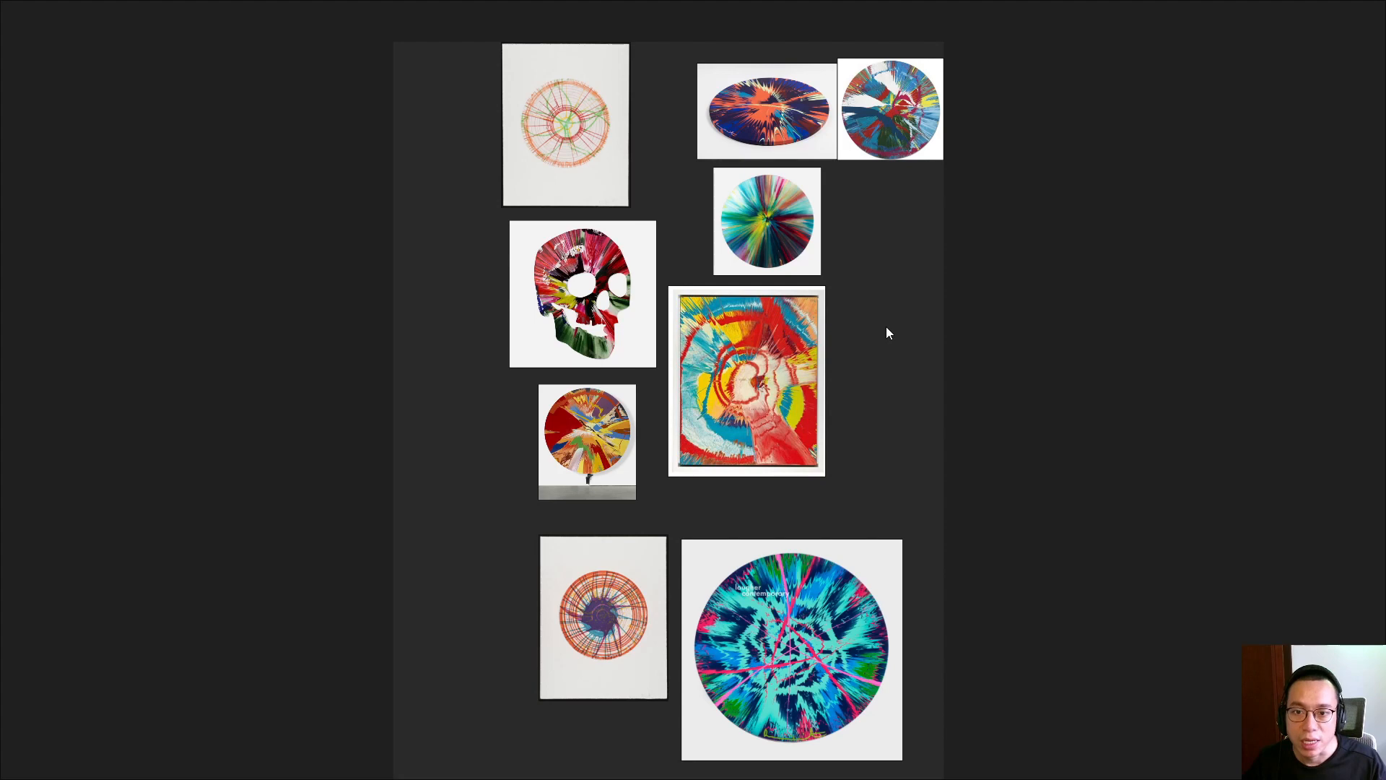
Examine the spin-painting reference images closely, comparing their round shapes, radial streaks and colours
scroll(886, 332, up, 1)
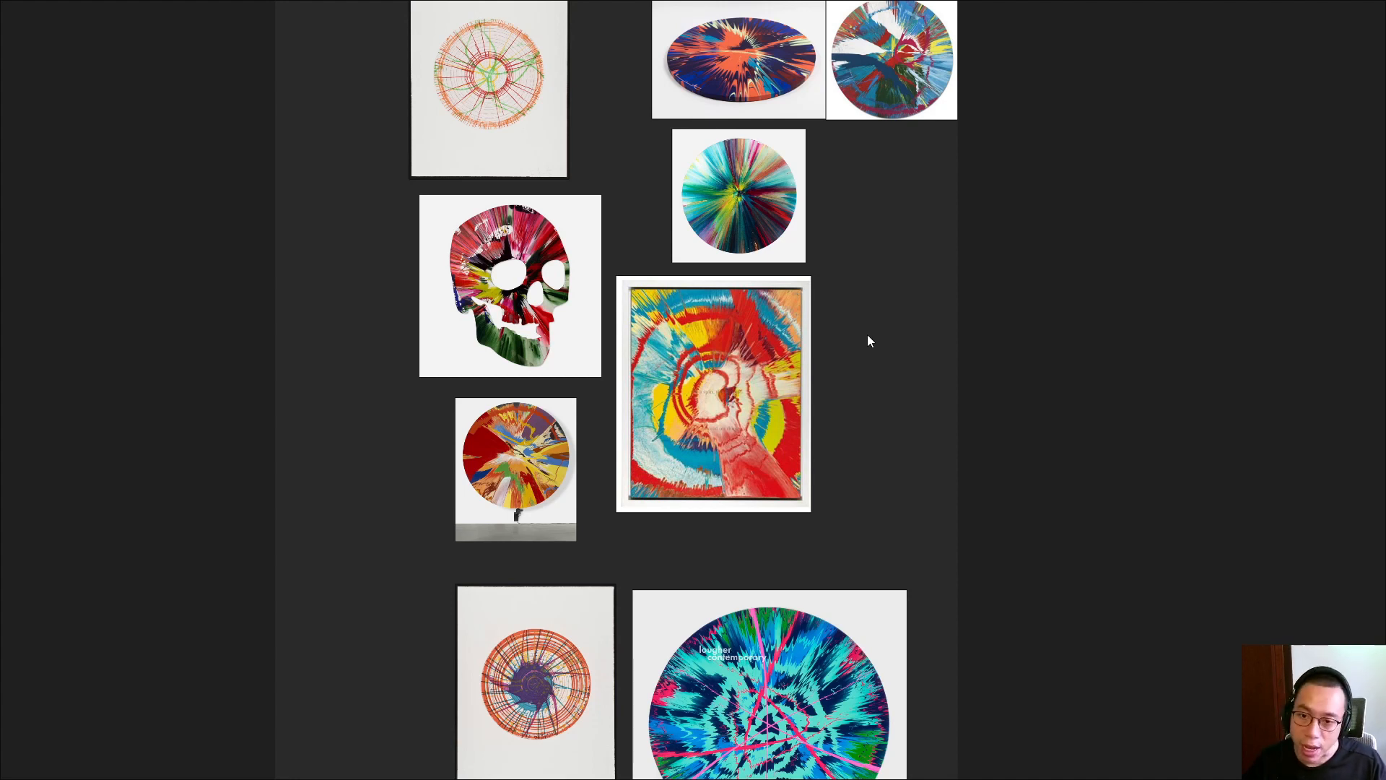
scroll(868, 335, up, 3)
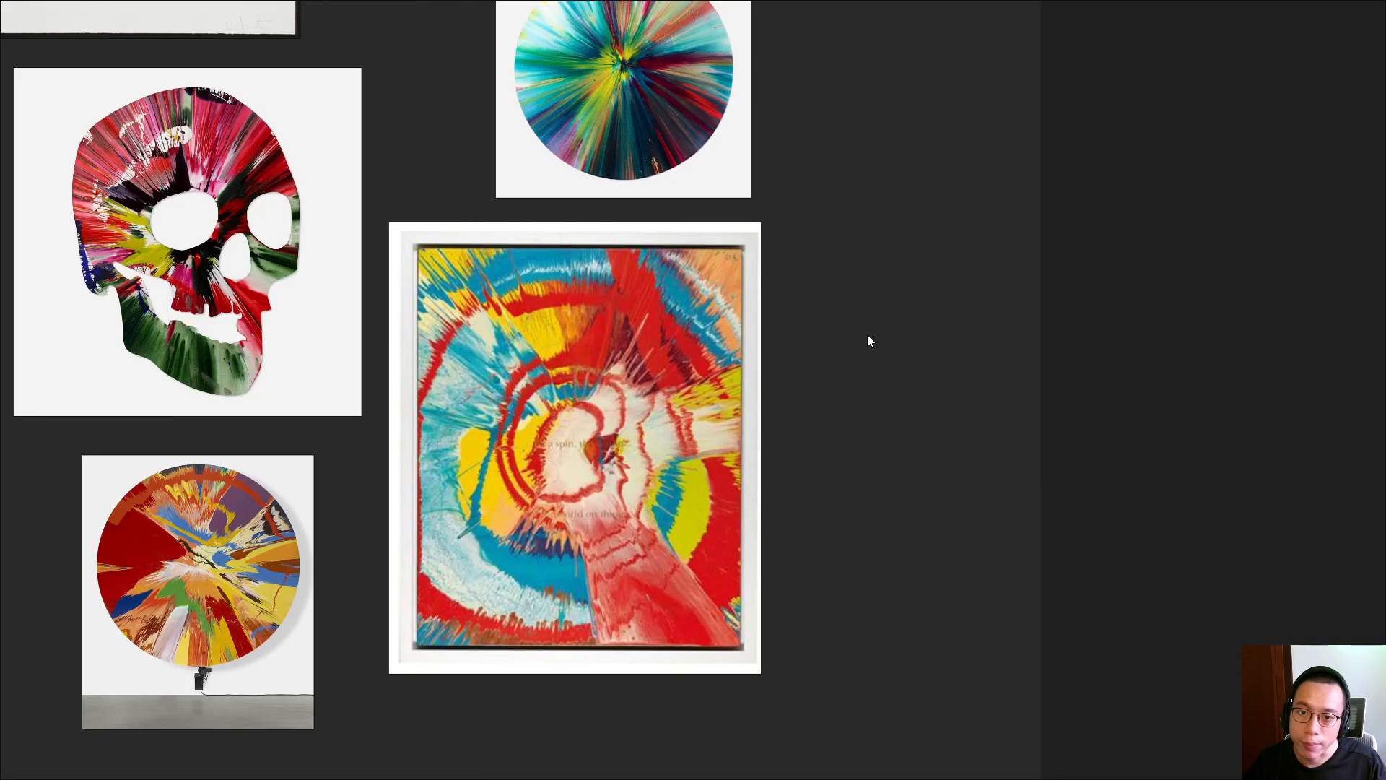
middle_drag(876, 269, 888, 523)
scroll(911, 371, down, 2)
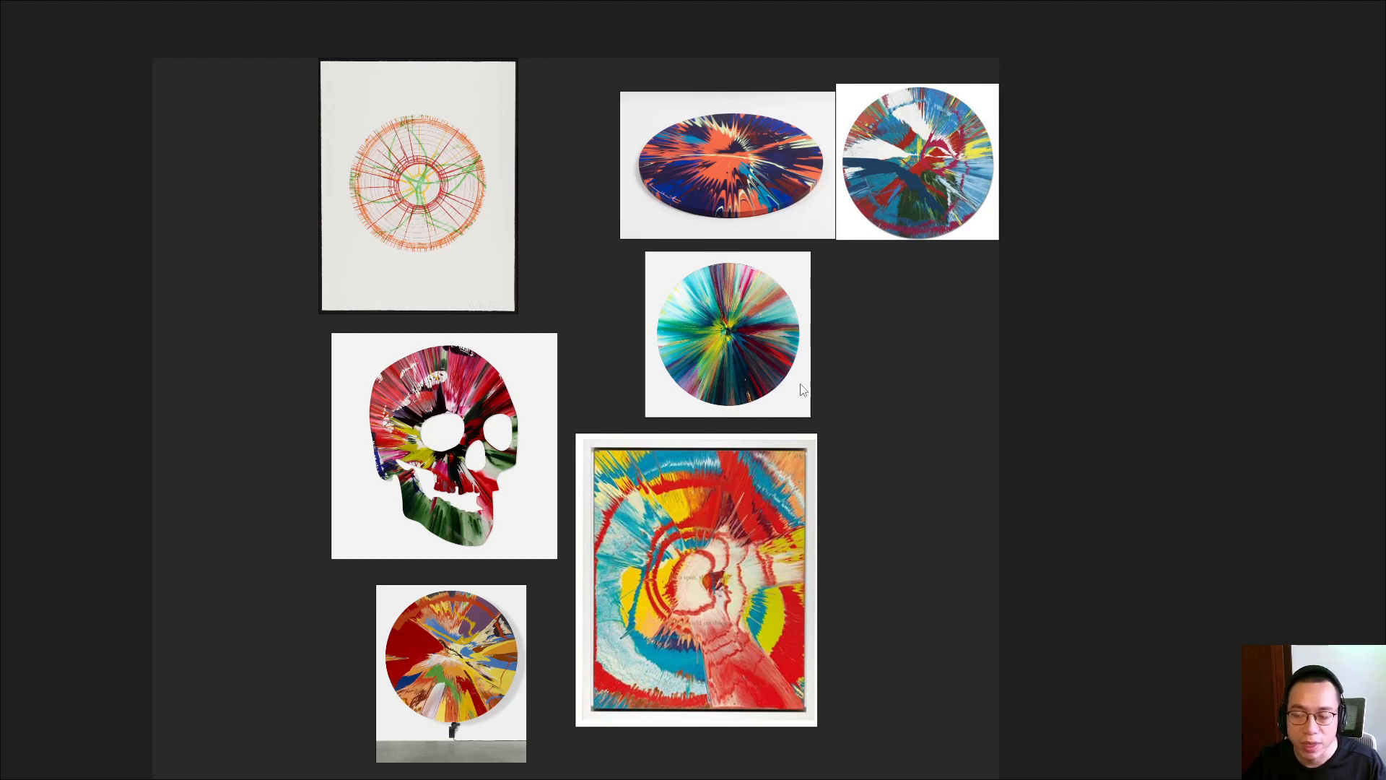
scroll(783, 385, up, 5)
middle_drag(808, 272, 784, 428)
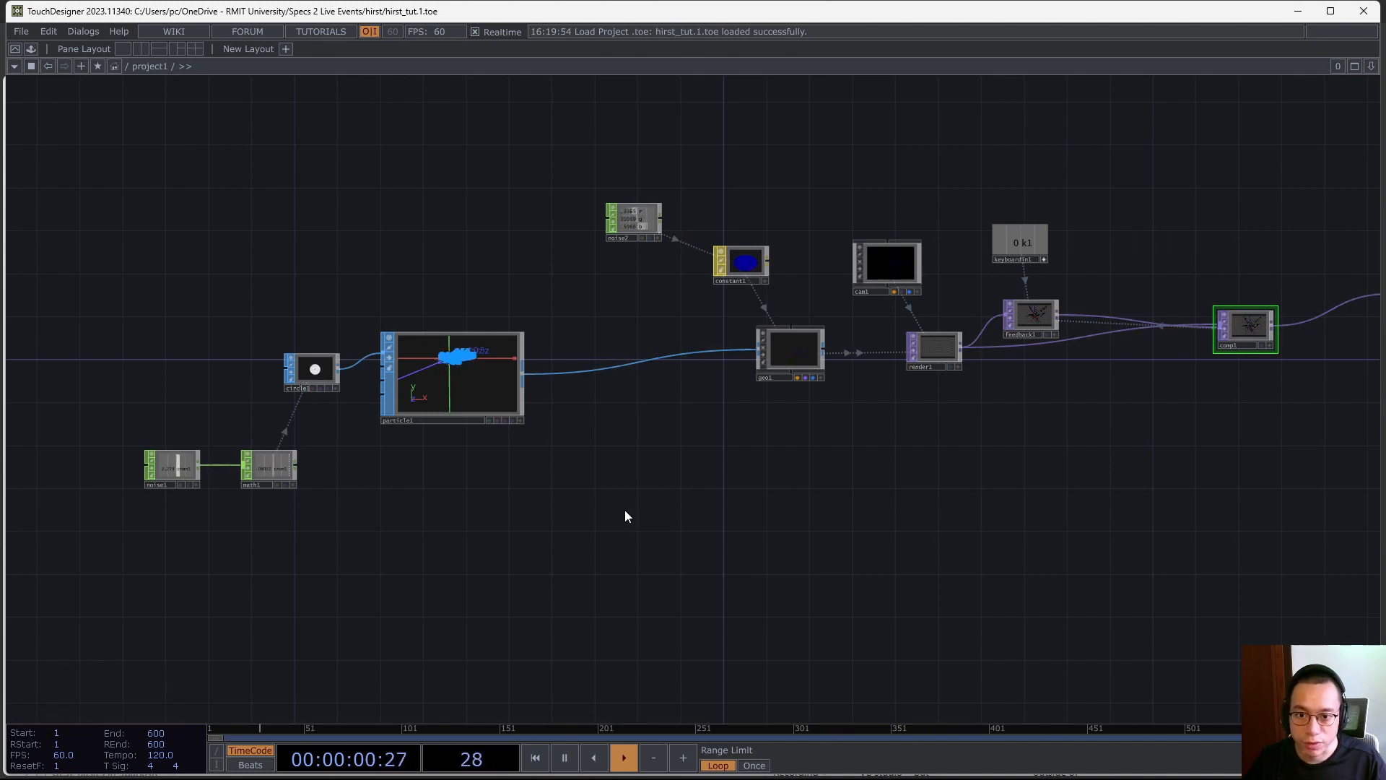
Review the finished example network from end to end, looking closely at the circle and particle operators at its start
drag(973, 477, 583, 475)
drag(951, 472, 759, 472)
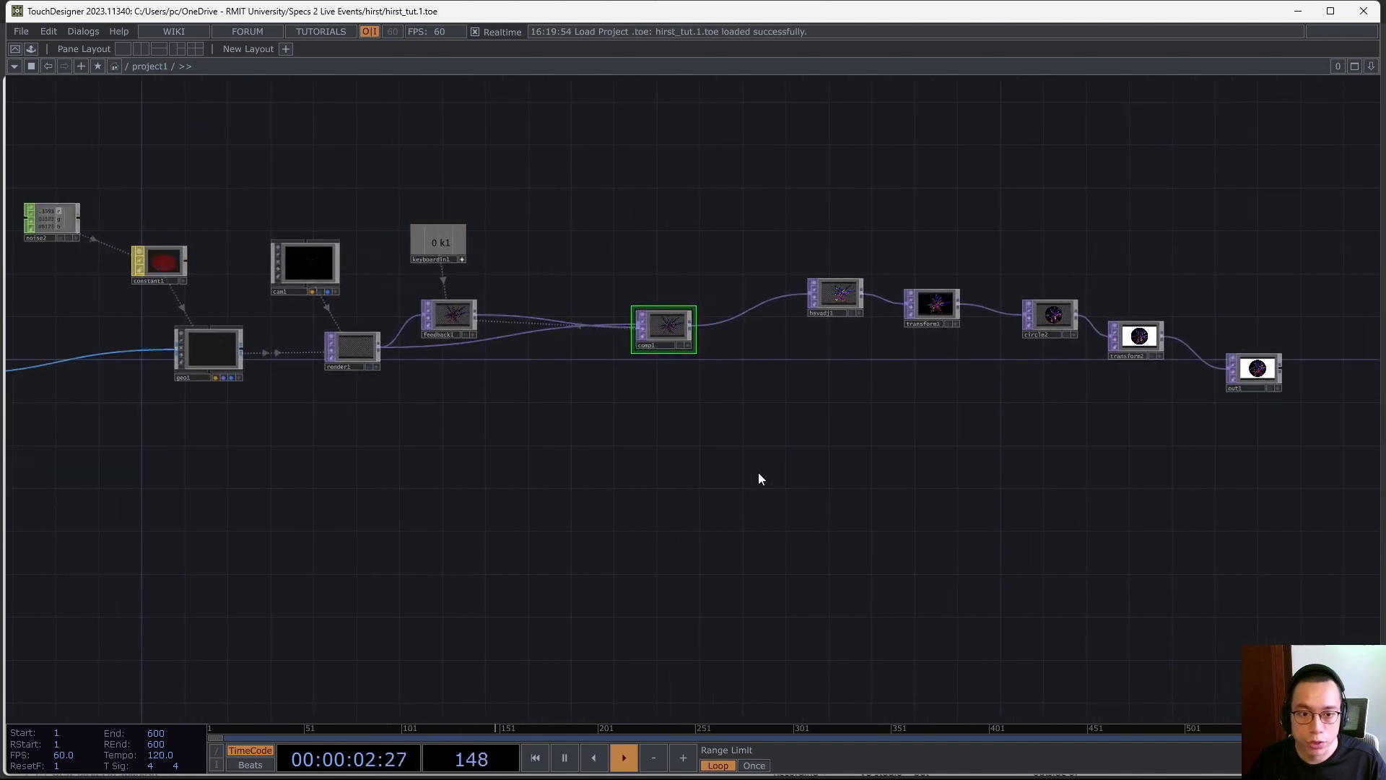
drag(659, 503, 1028, 477)
drag(512, 507, 913, 507)
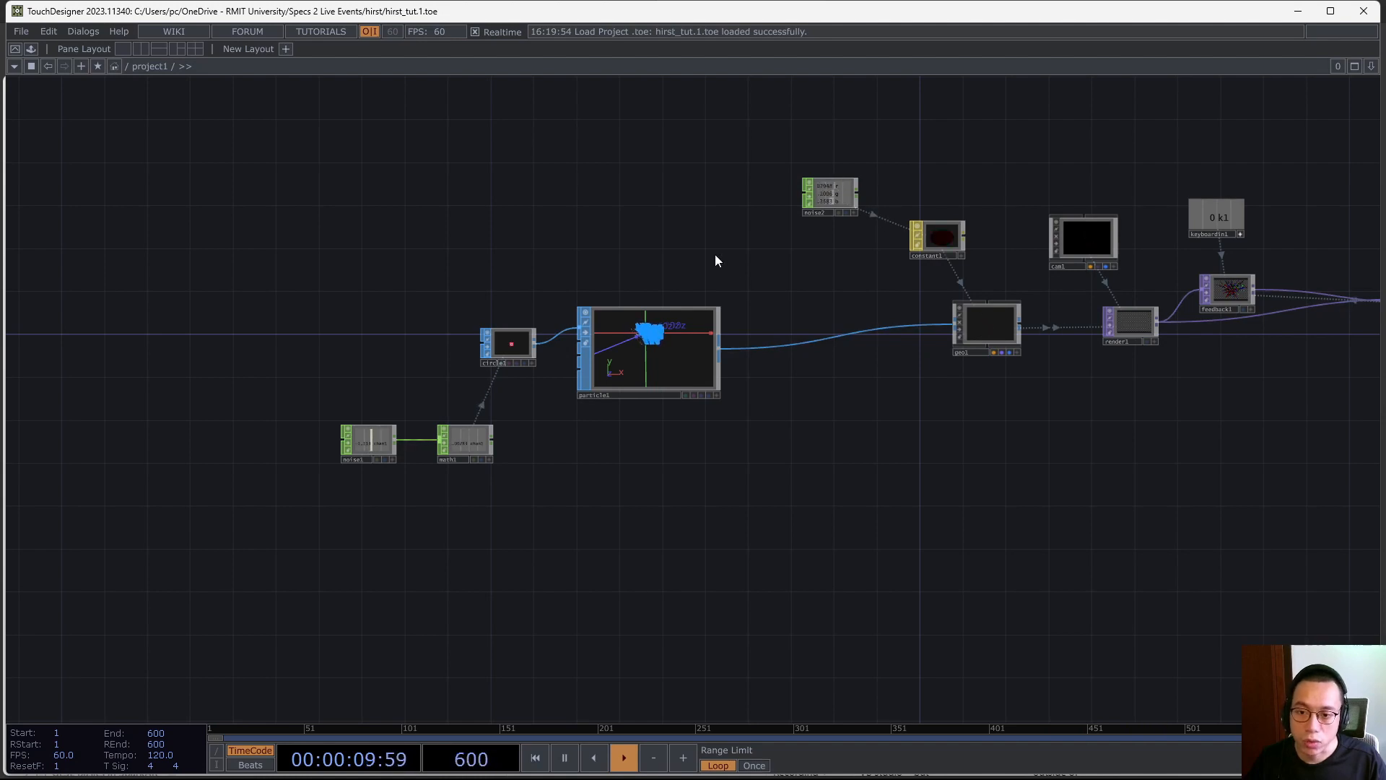
drag(799, 410, 674, 455)
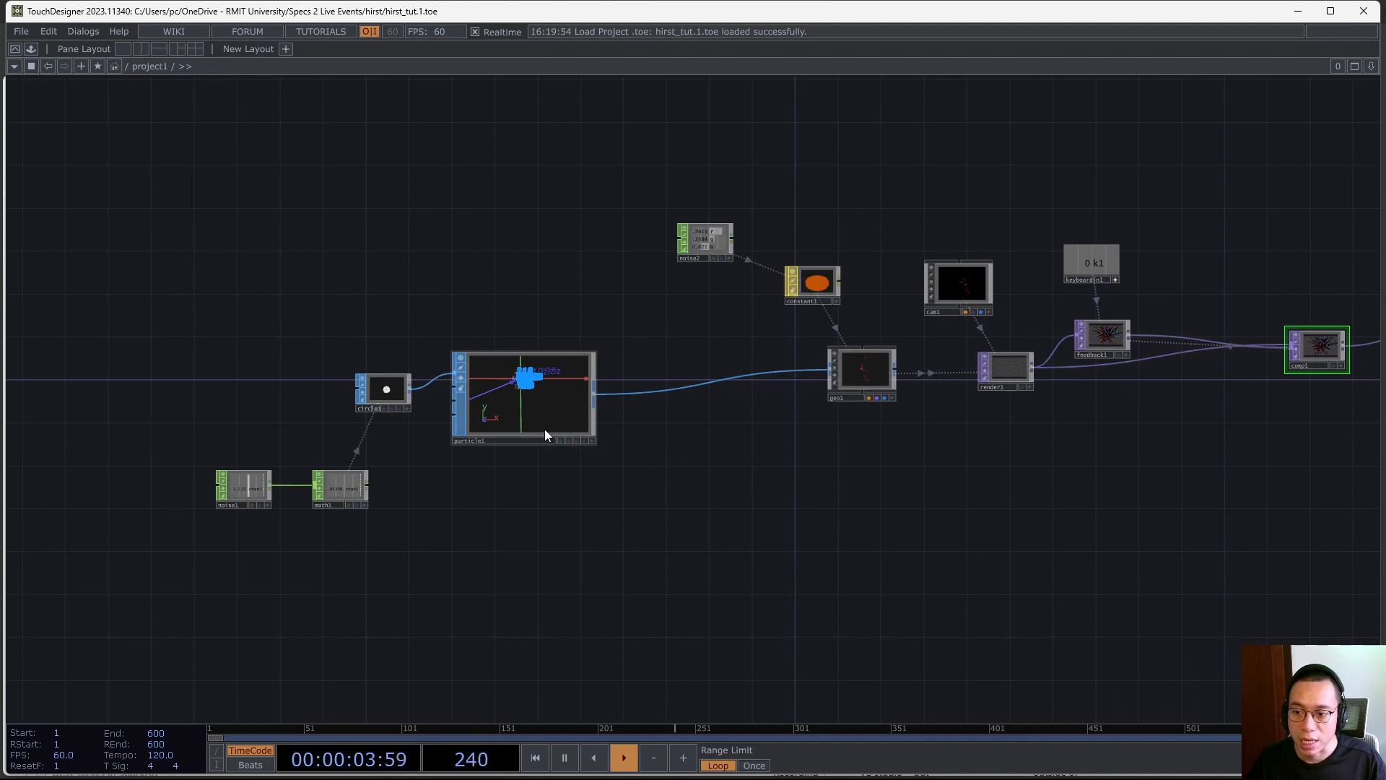
scroll(391, 380, up, 5)
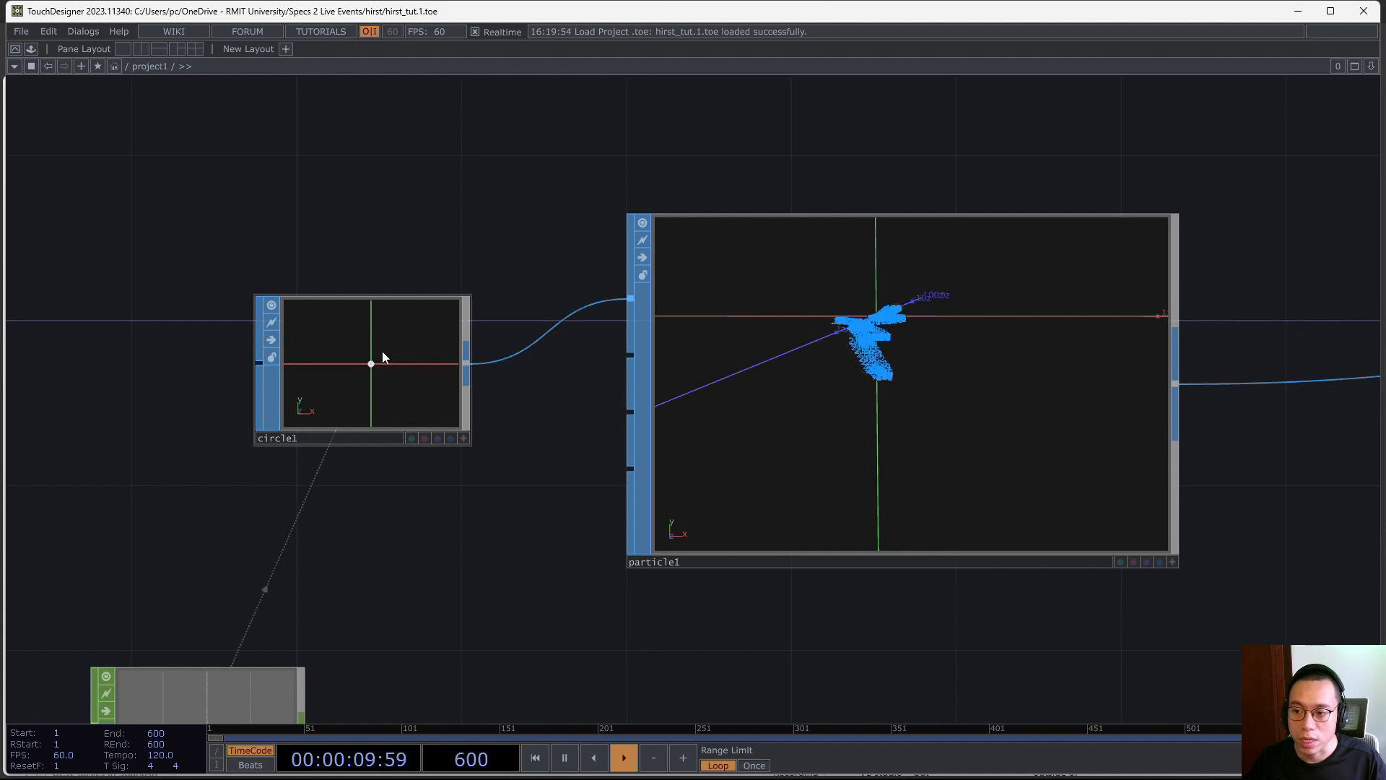
scroll(402, 458, down, 5)
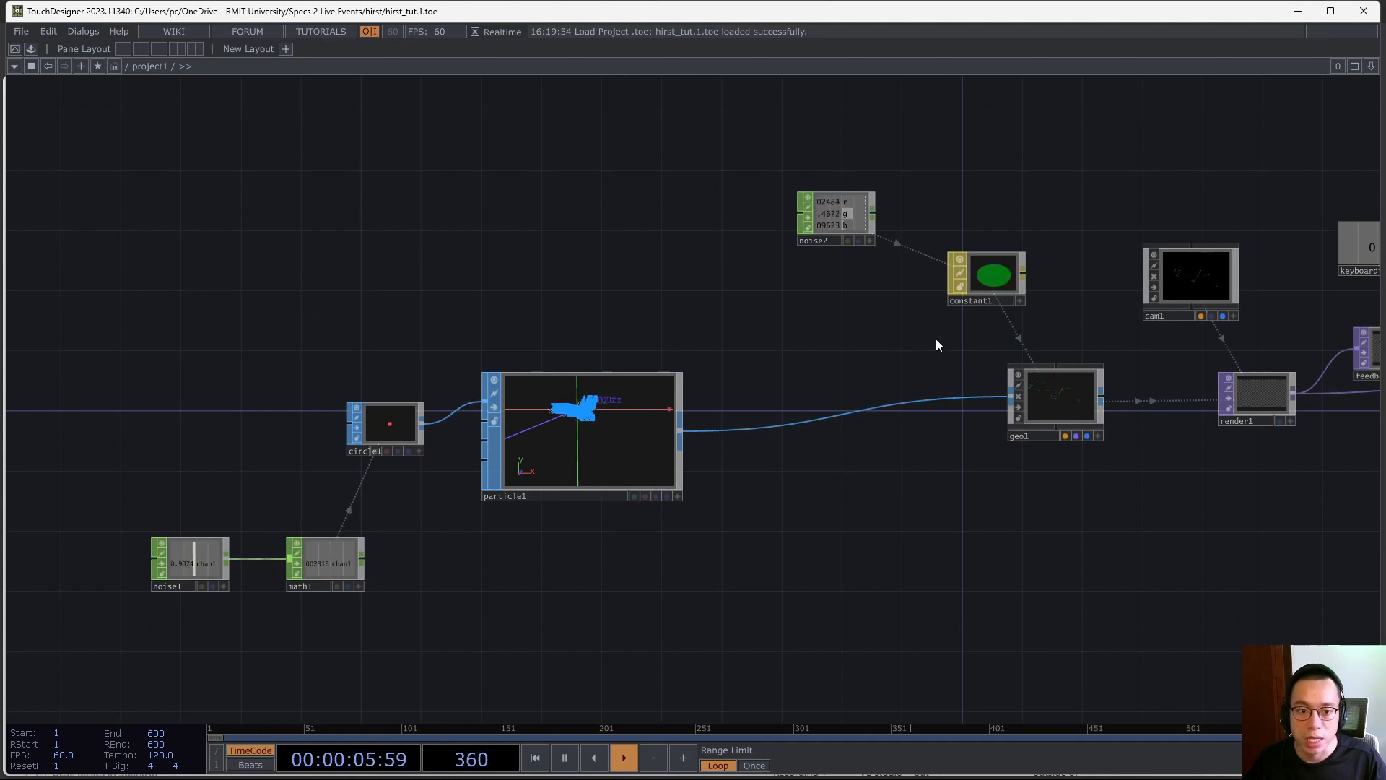
Examine how the example network continues through the geometry, camera, render, feedback and composite operators towards the output
drag(936, 339, 677, 312)
scroll(699, 430, up, 6)
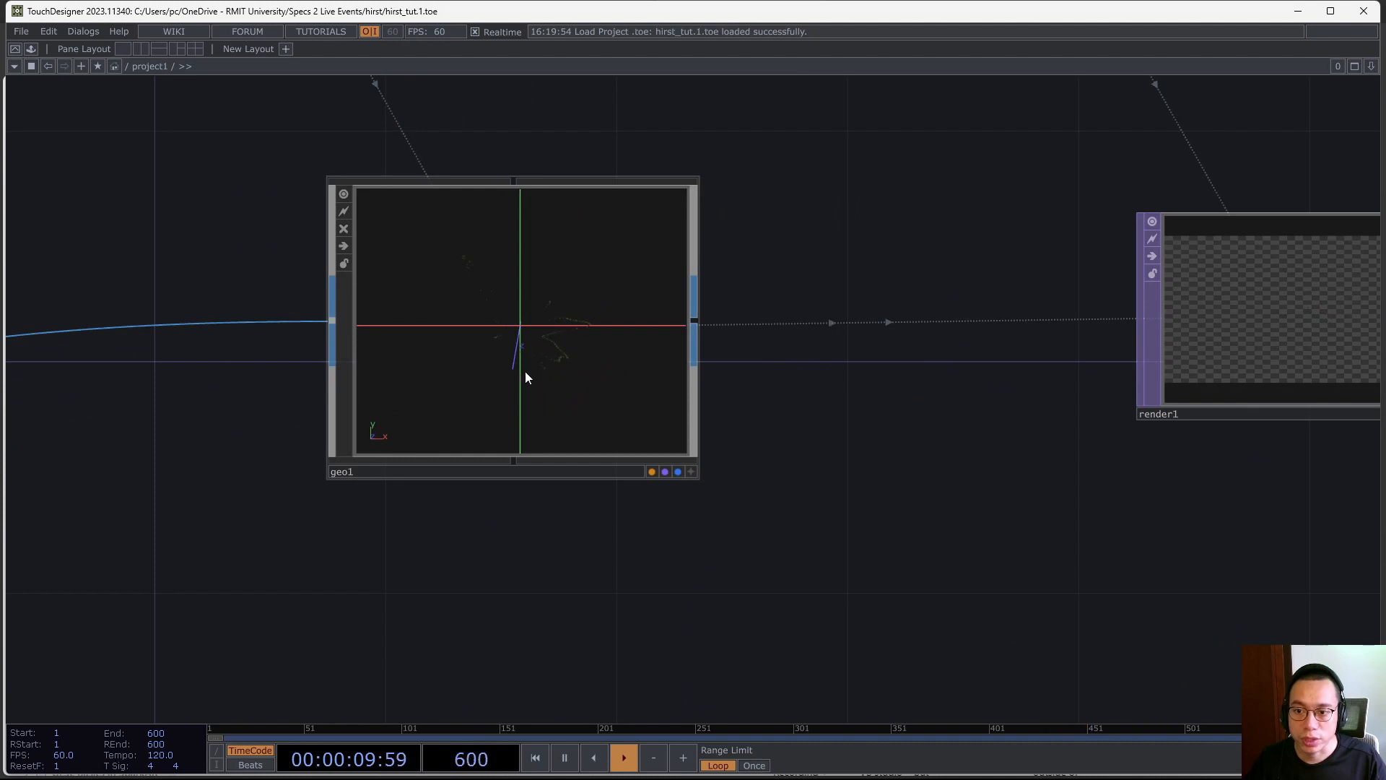
scroll(789, 253, down, 5)
drag(798, 229, 484, 379)
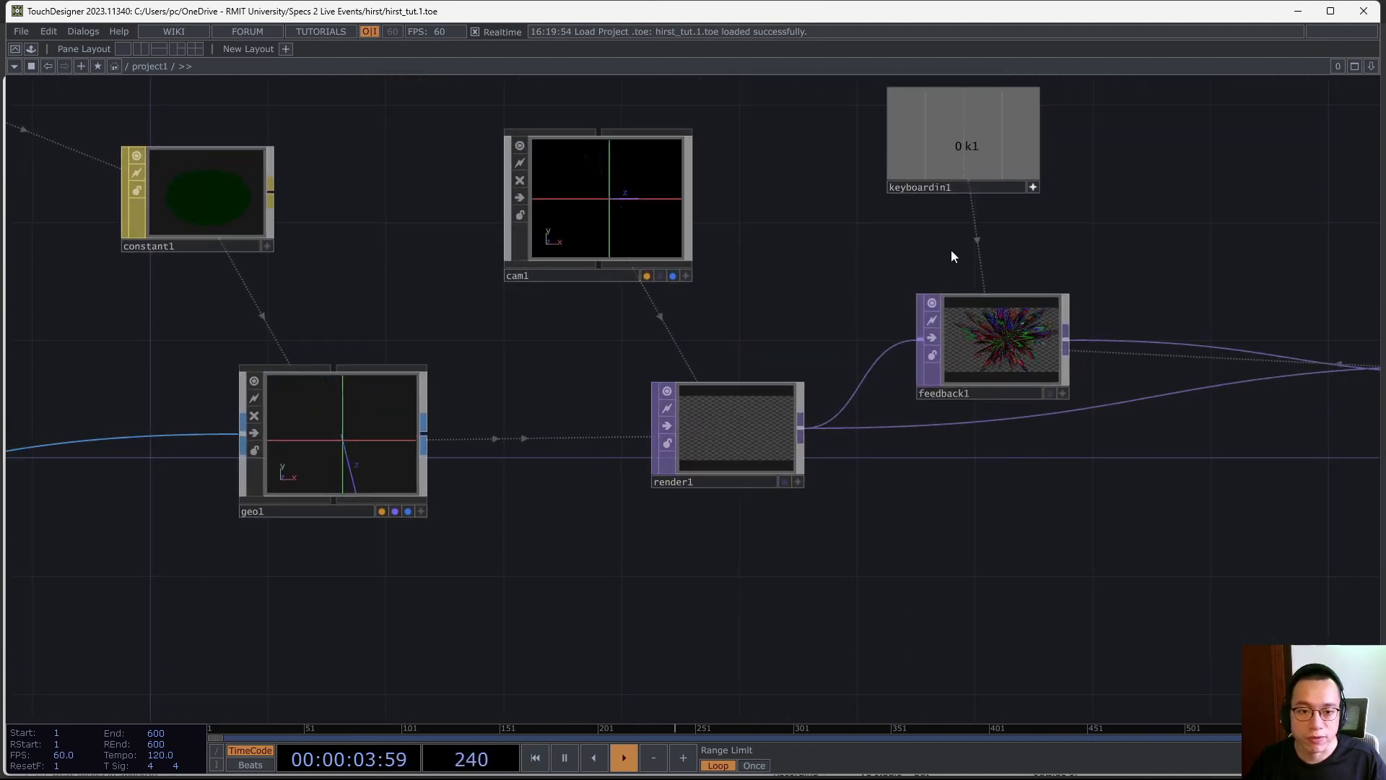
drag(951, 249, 684, 318)
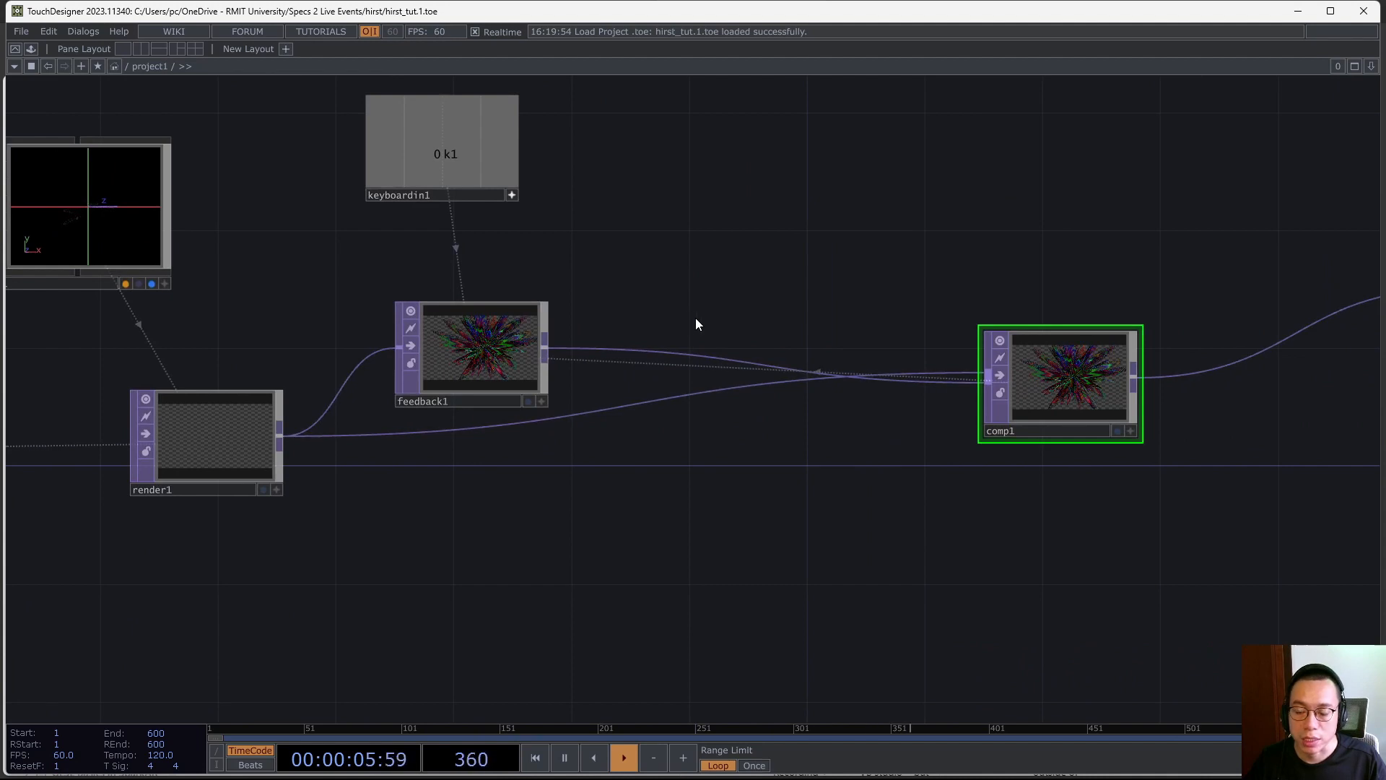
scroll(548, 365, up, 5)
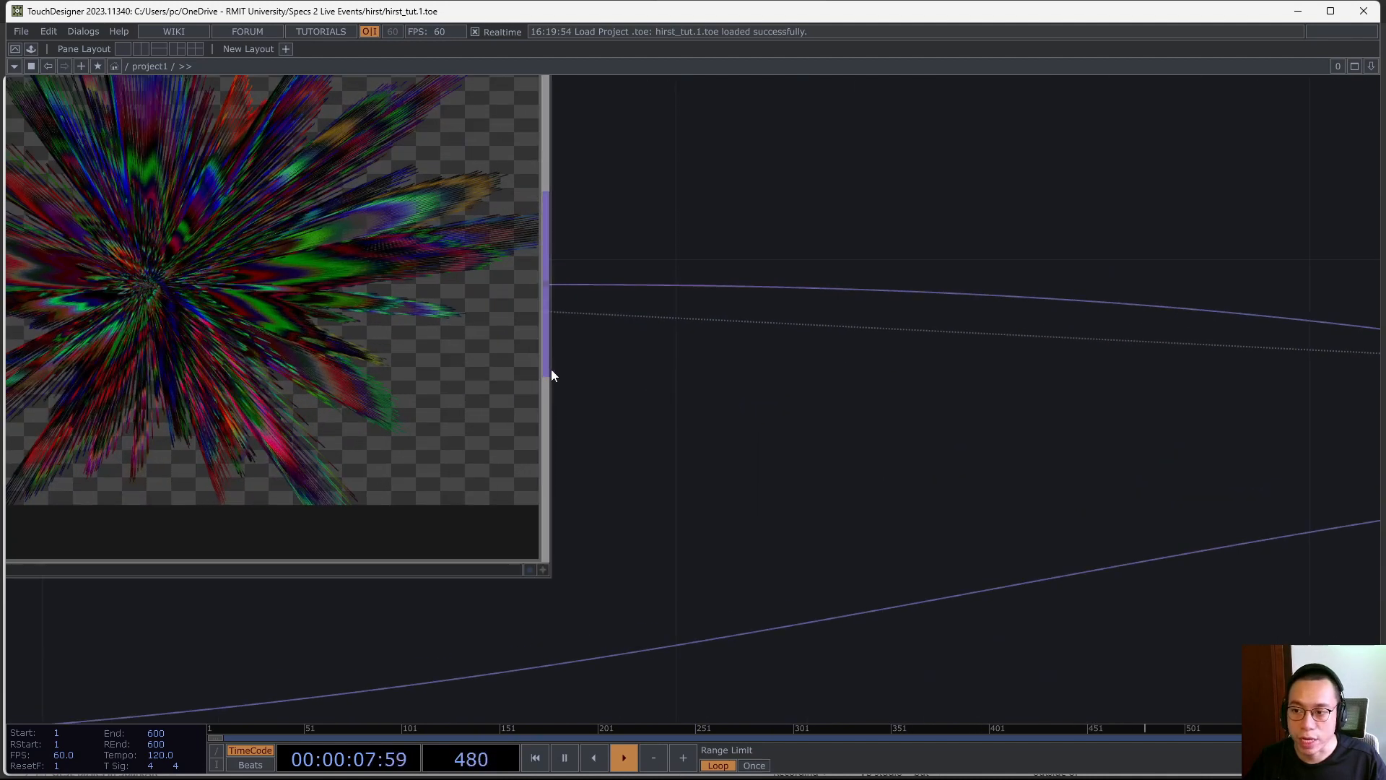
scroll(389, 322, down, 2)
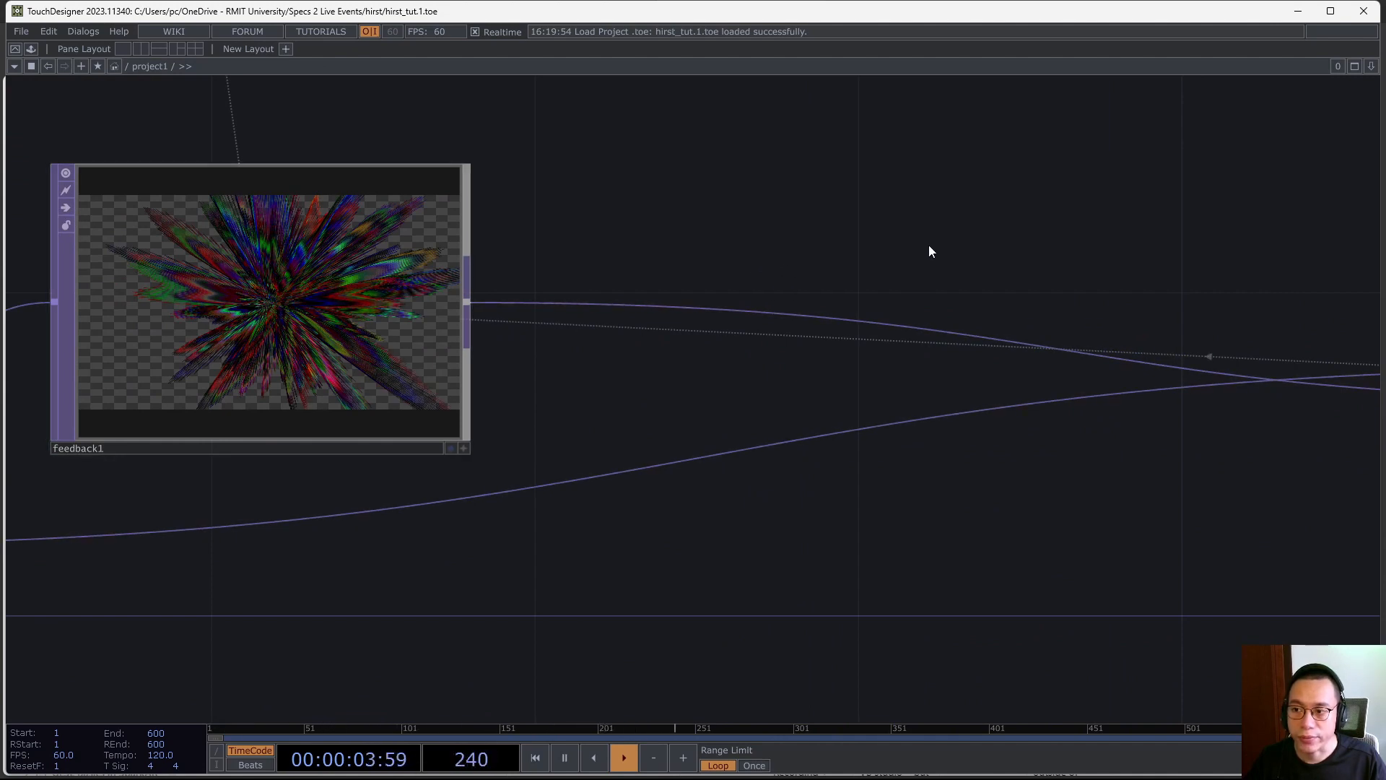
scroll(929, 245, down, 3)
drag(928, 246, 482, 384)
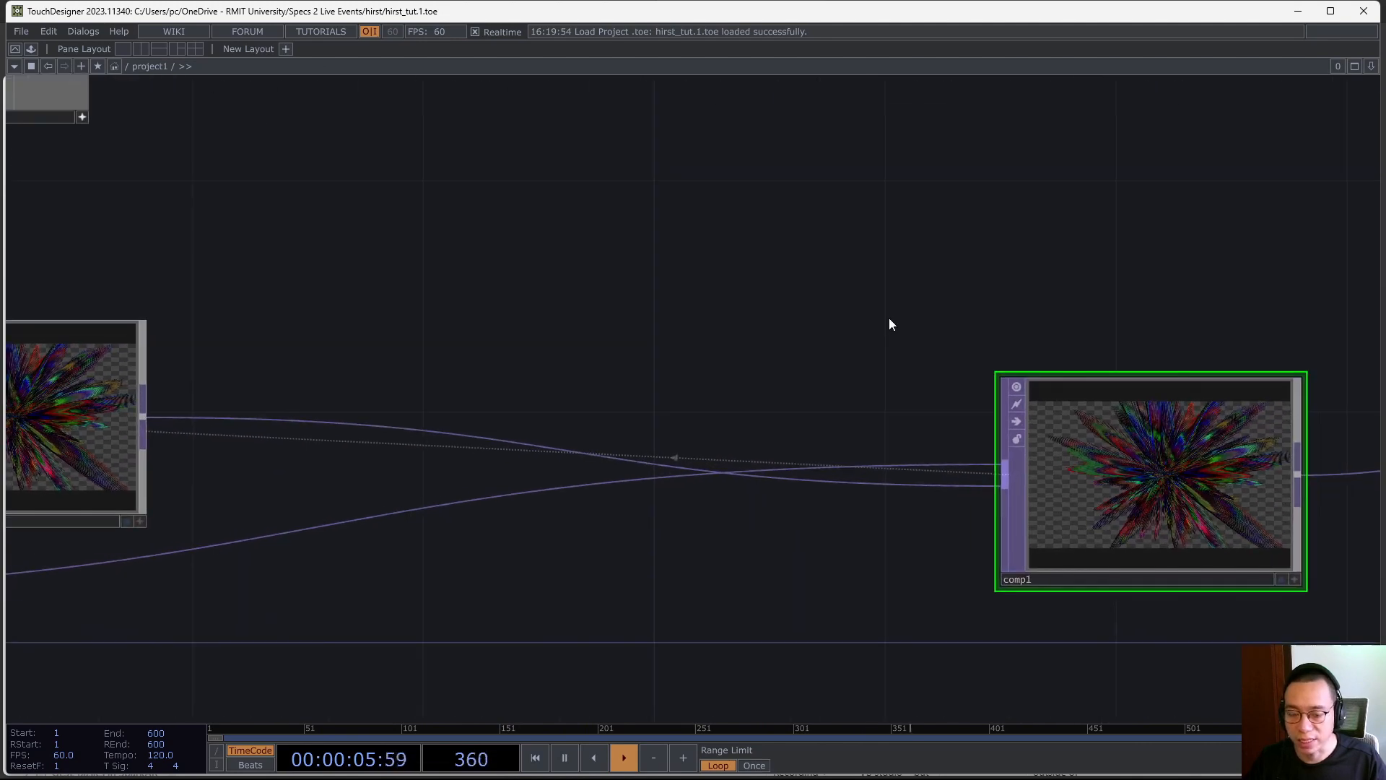
scroll(889, 317, down, 6)
drag(967, 283, 513, 380)
scroll(757, 364, down, 5)
drag(573, 470, 164, 455)
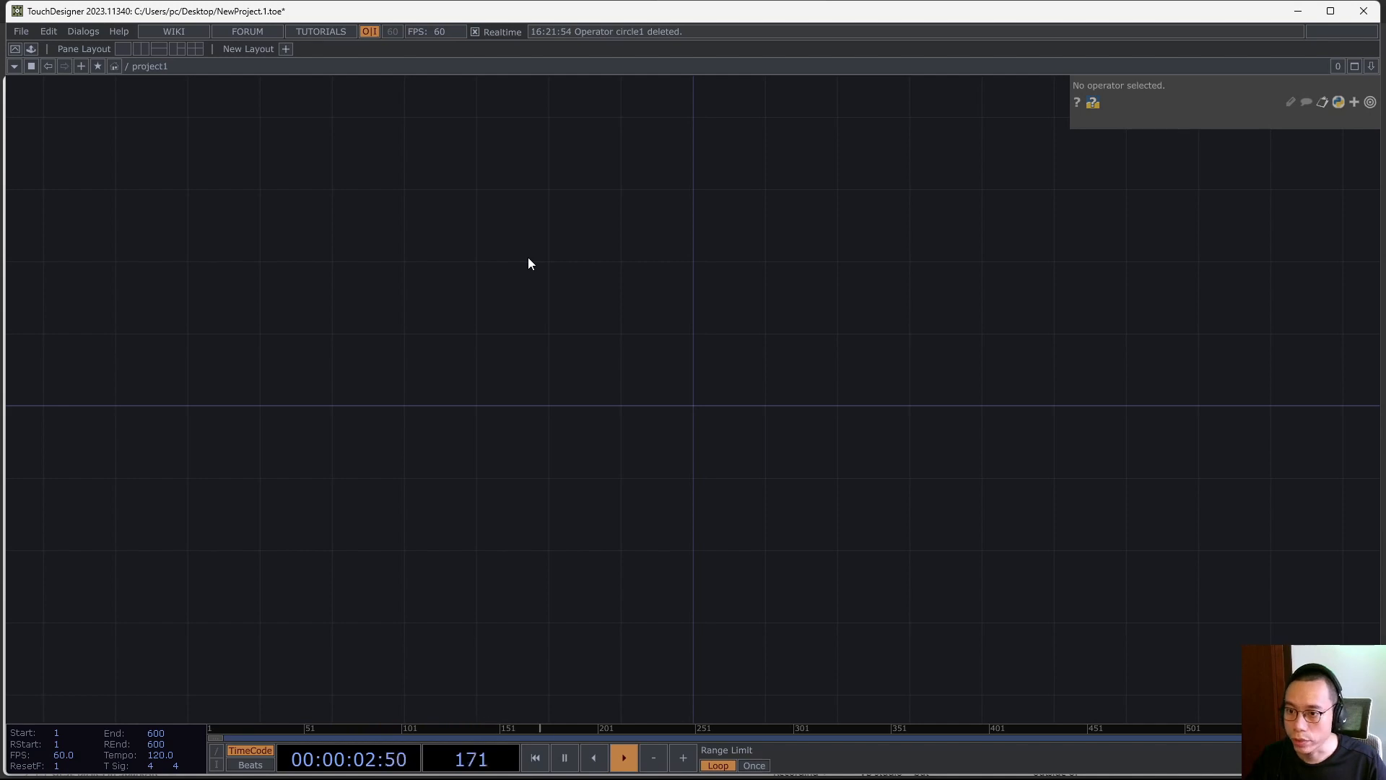
Add a Circle SOP to the empty network of the new project
key(Tab)
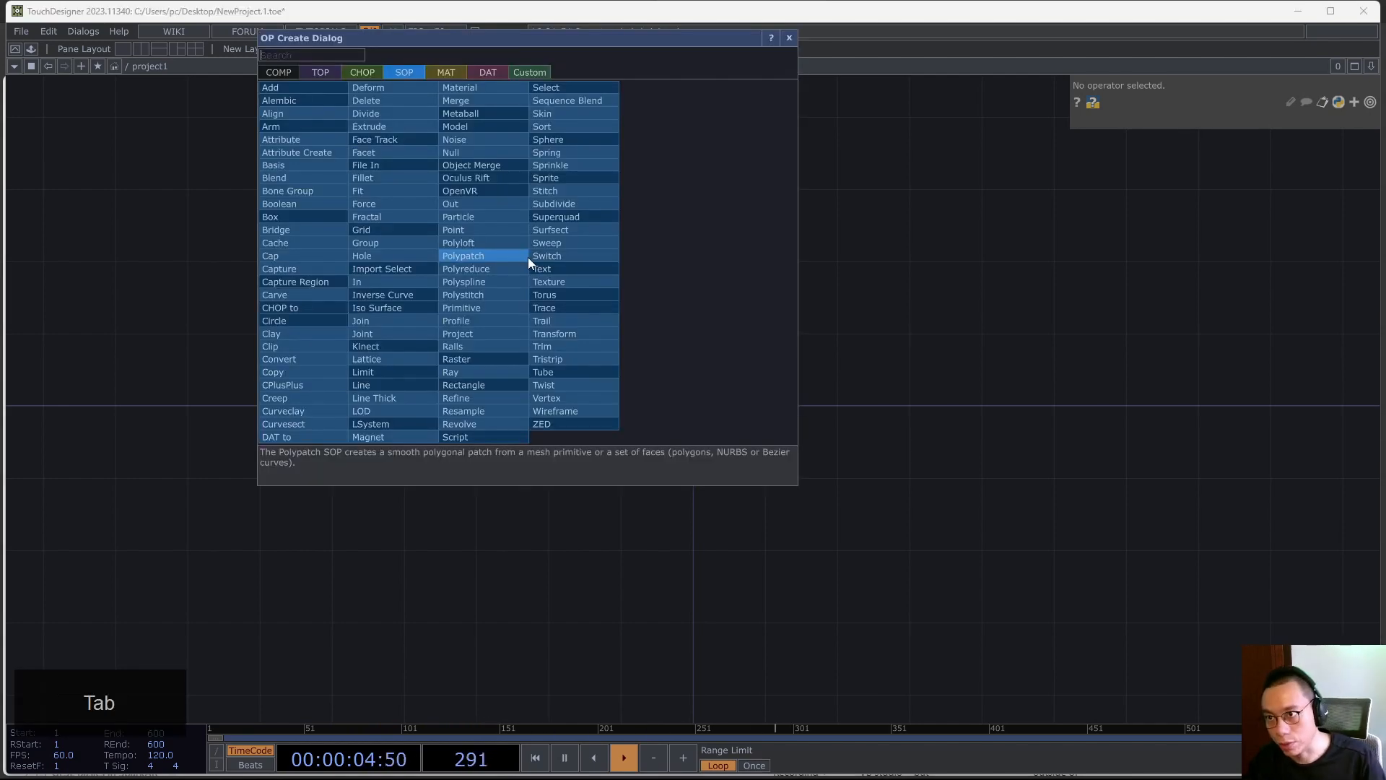
text(cir)
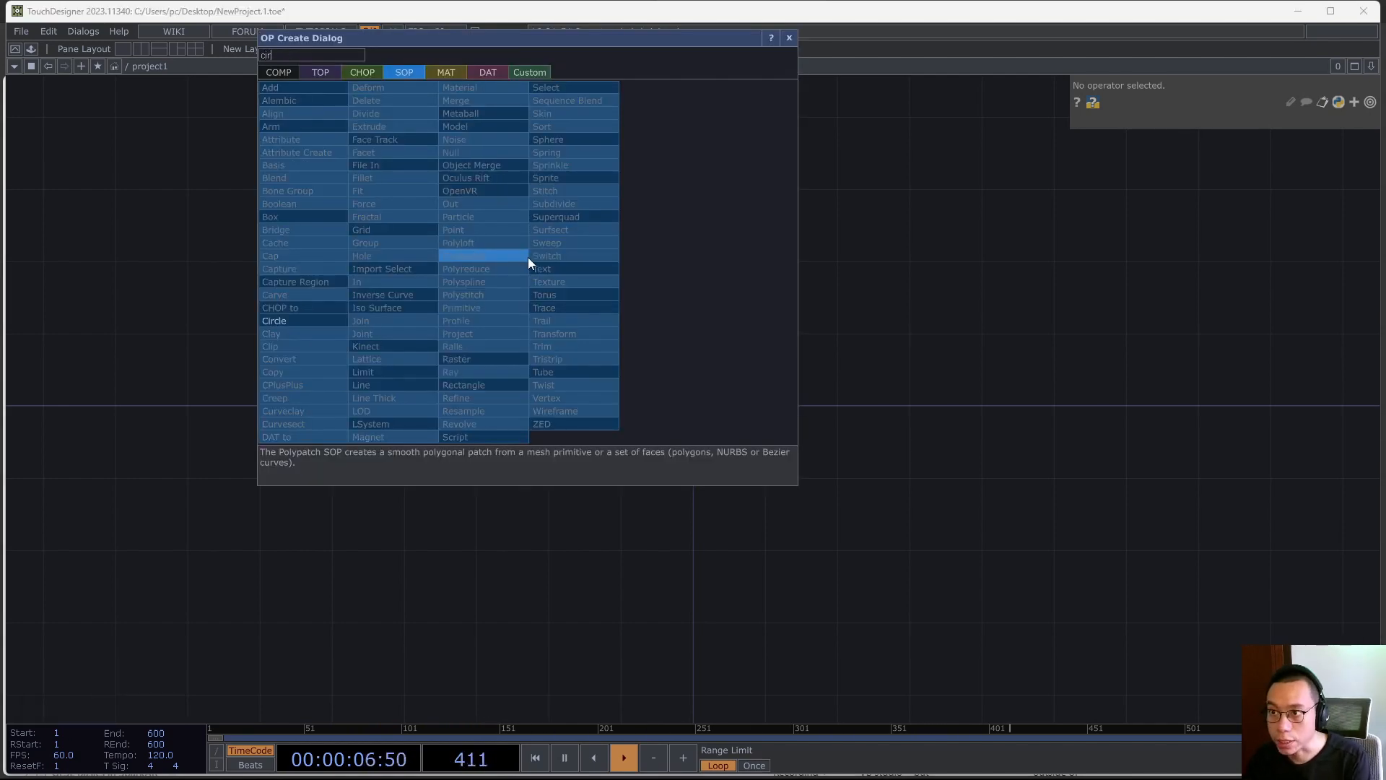
click(283, 319)
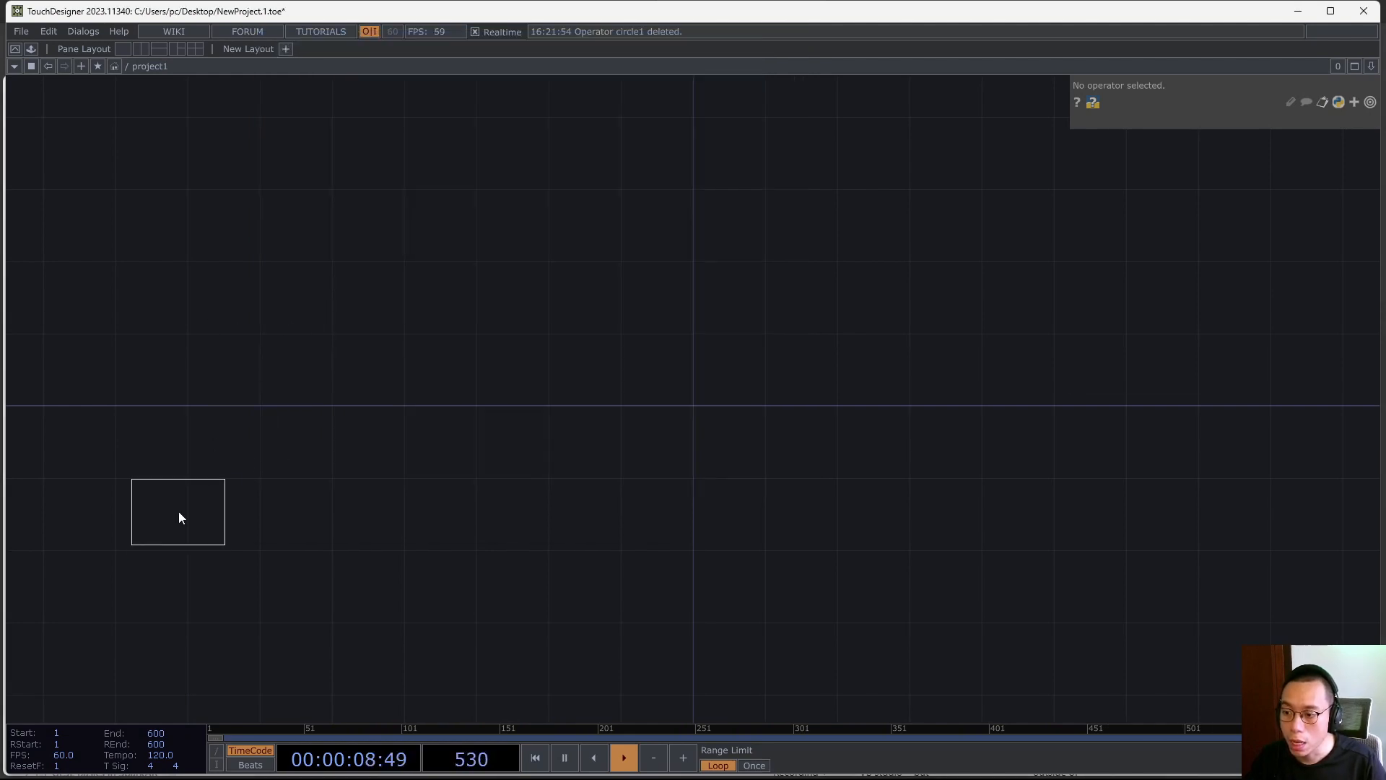
click(179, 513)
Add a Particle SOP beside the circle and connect the circle's output to its first input
key(Tab)
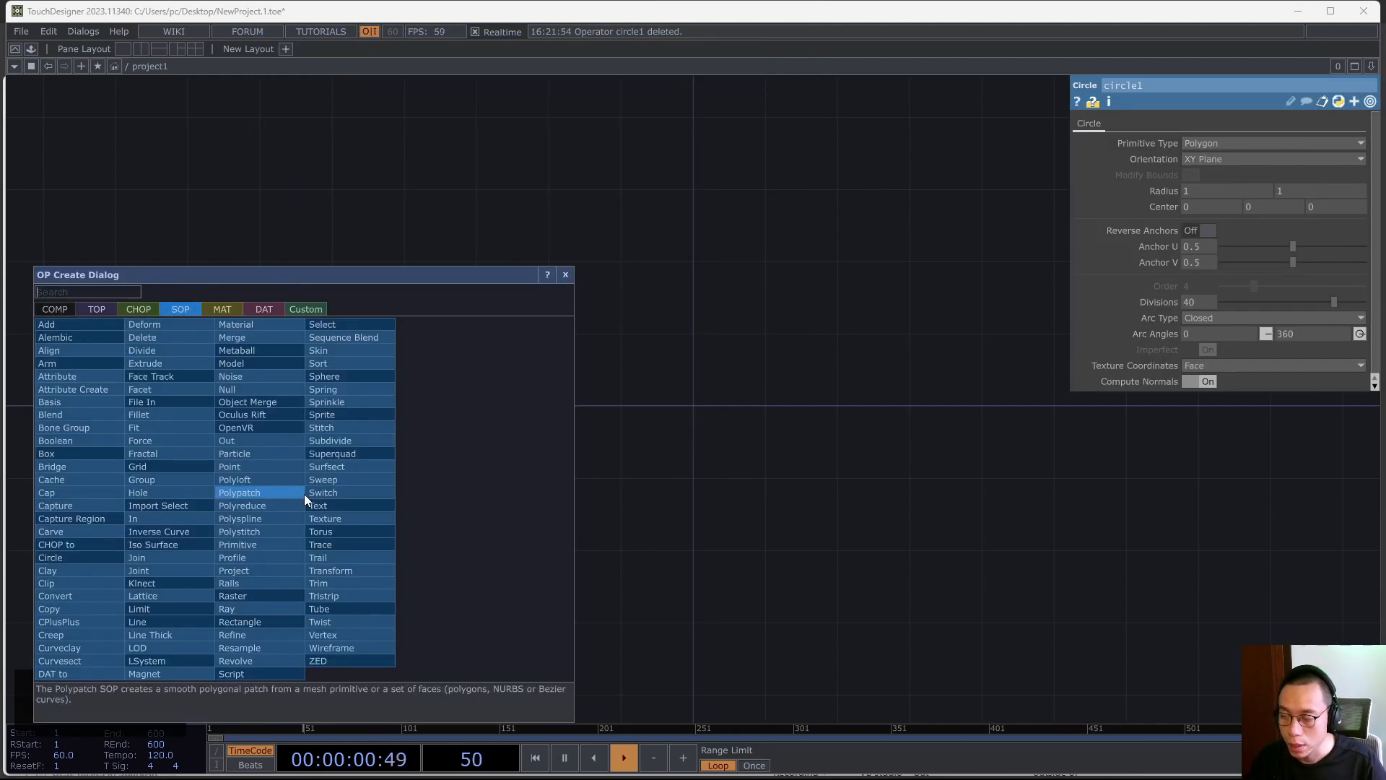
text(pat)
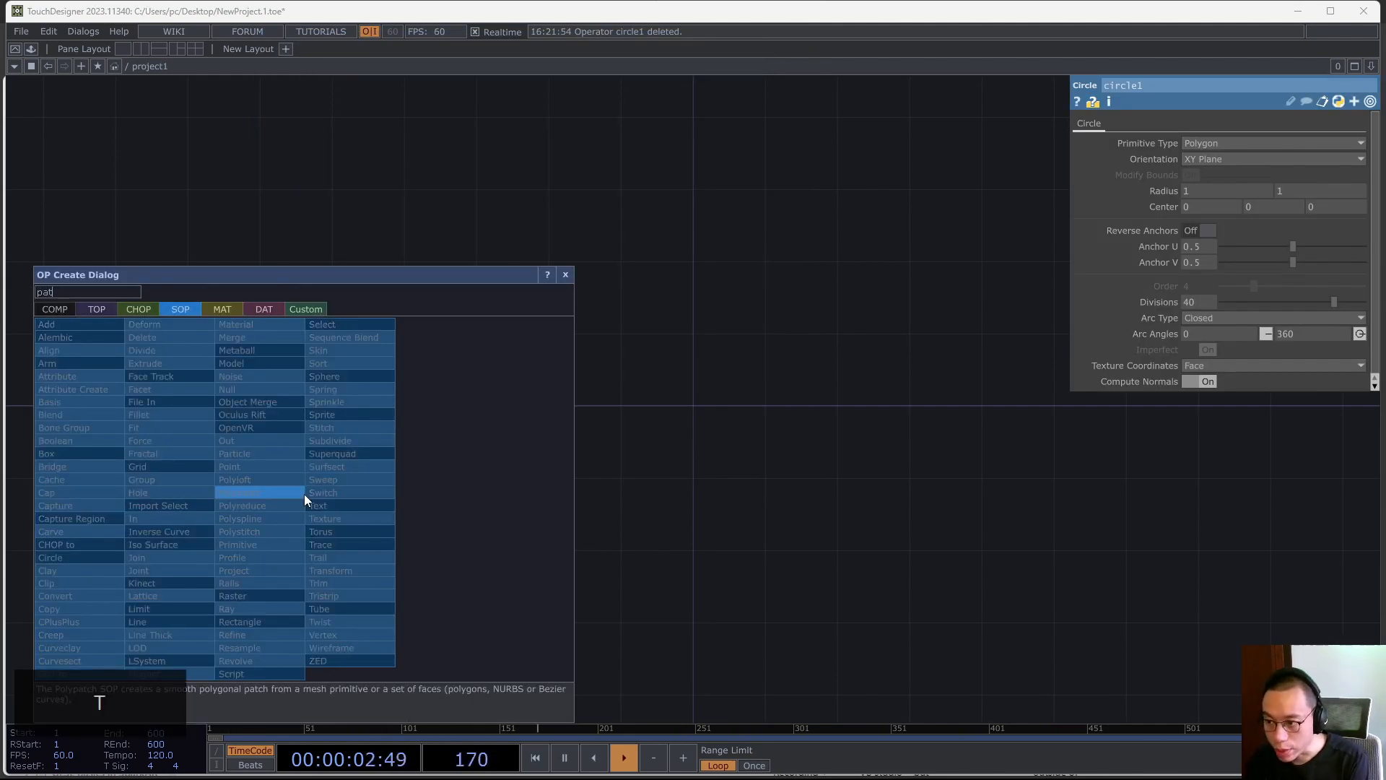
key(BackSpace)
text(rticle)
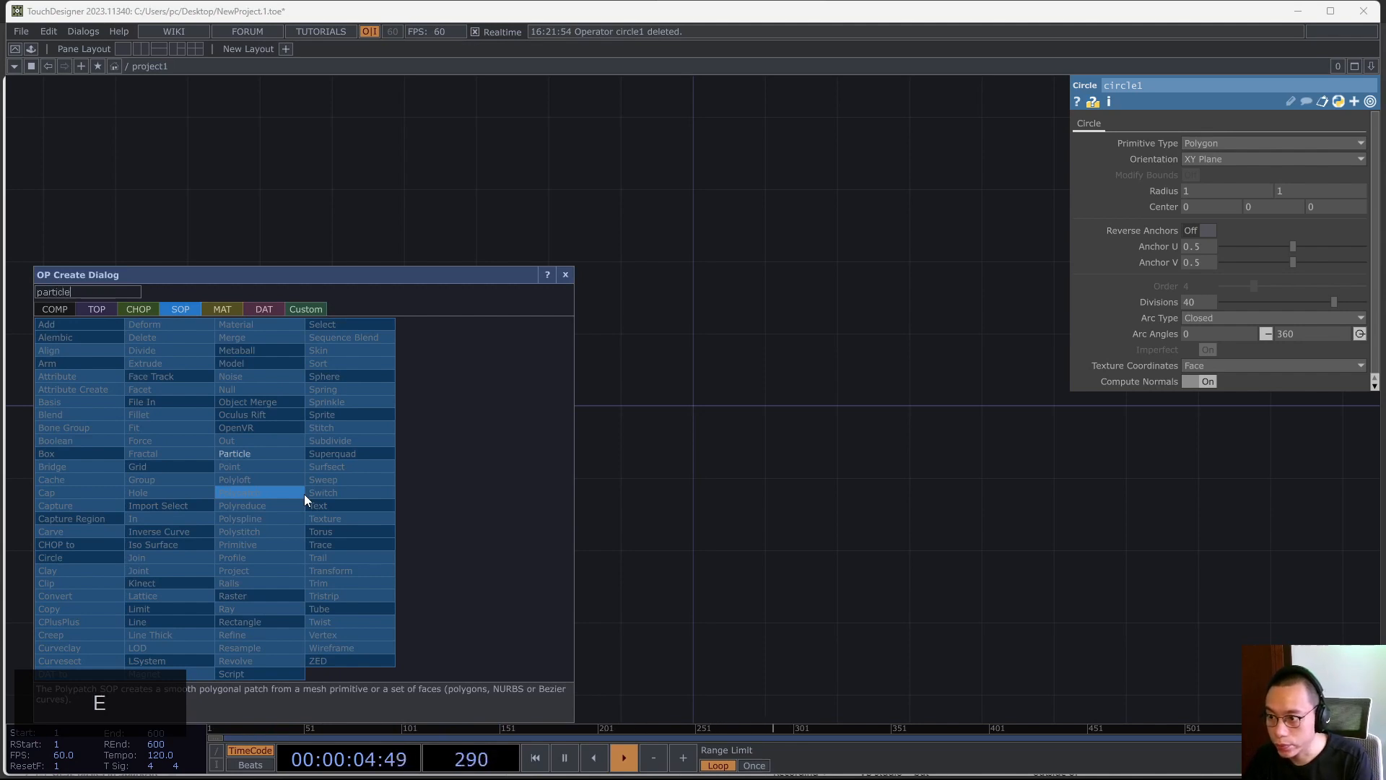
click(268, 452)
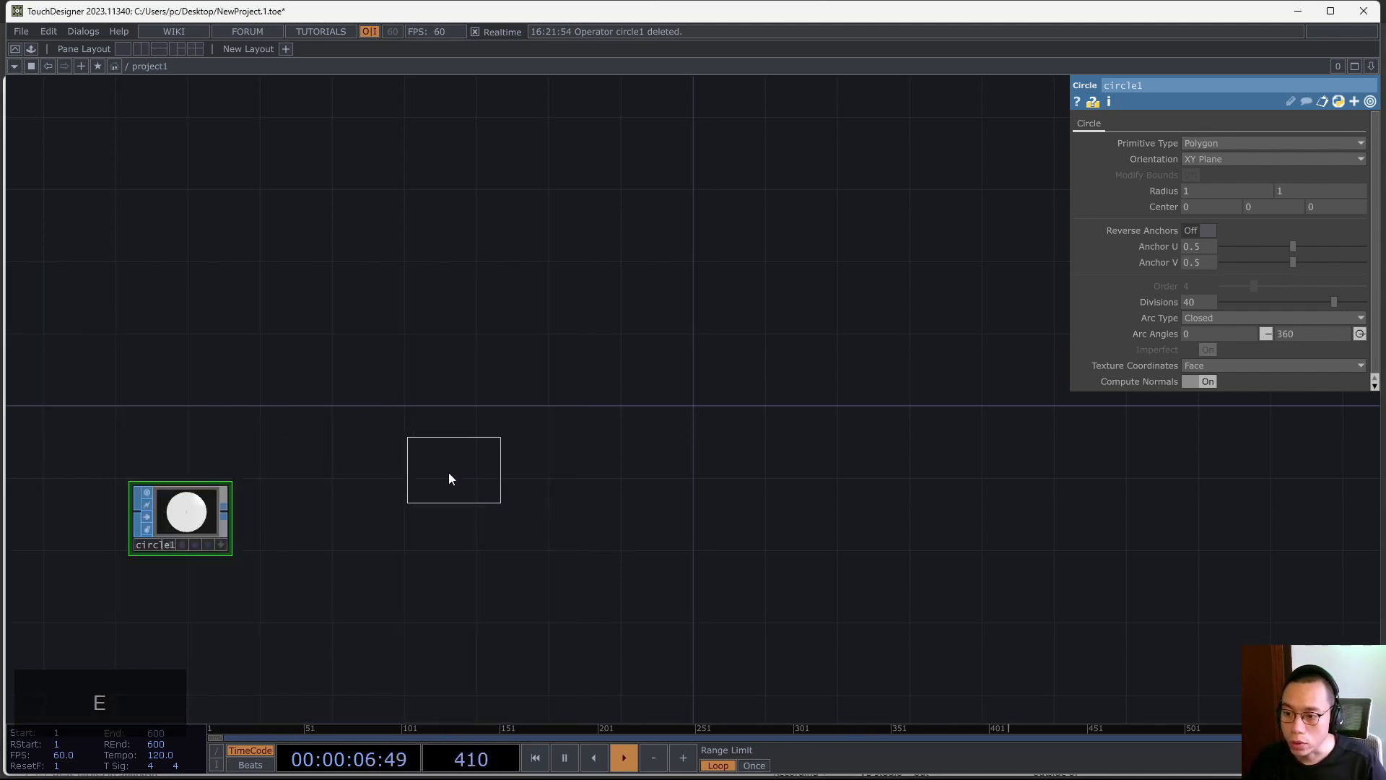
click(371, 469)
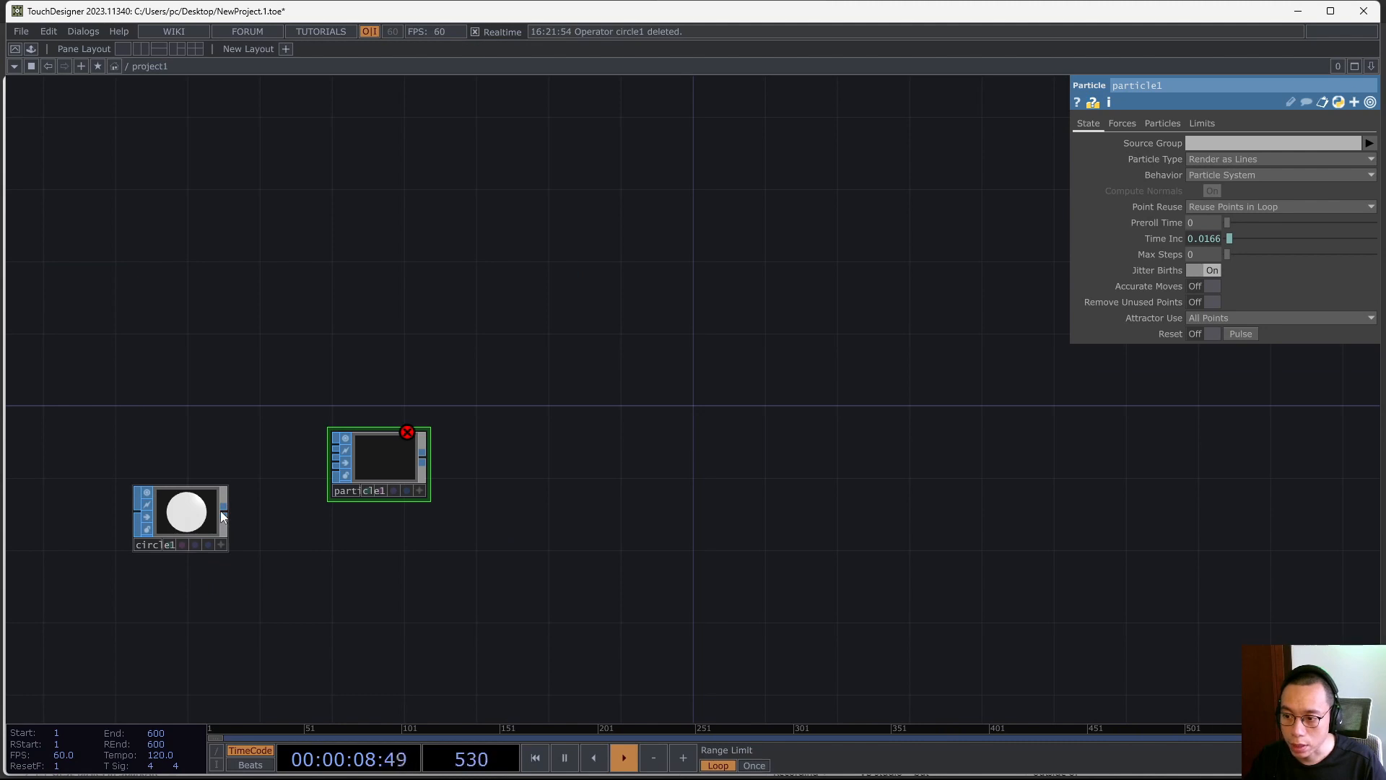
drag(223, 509, 331, 444)
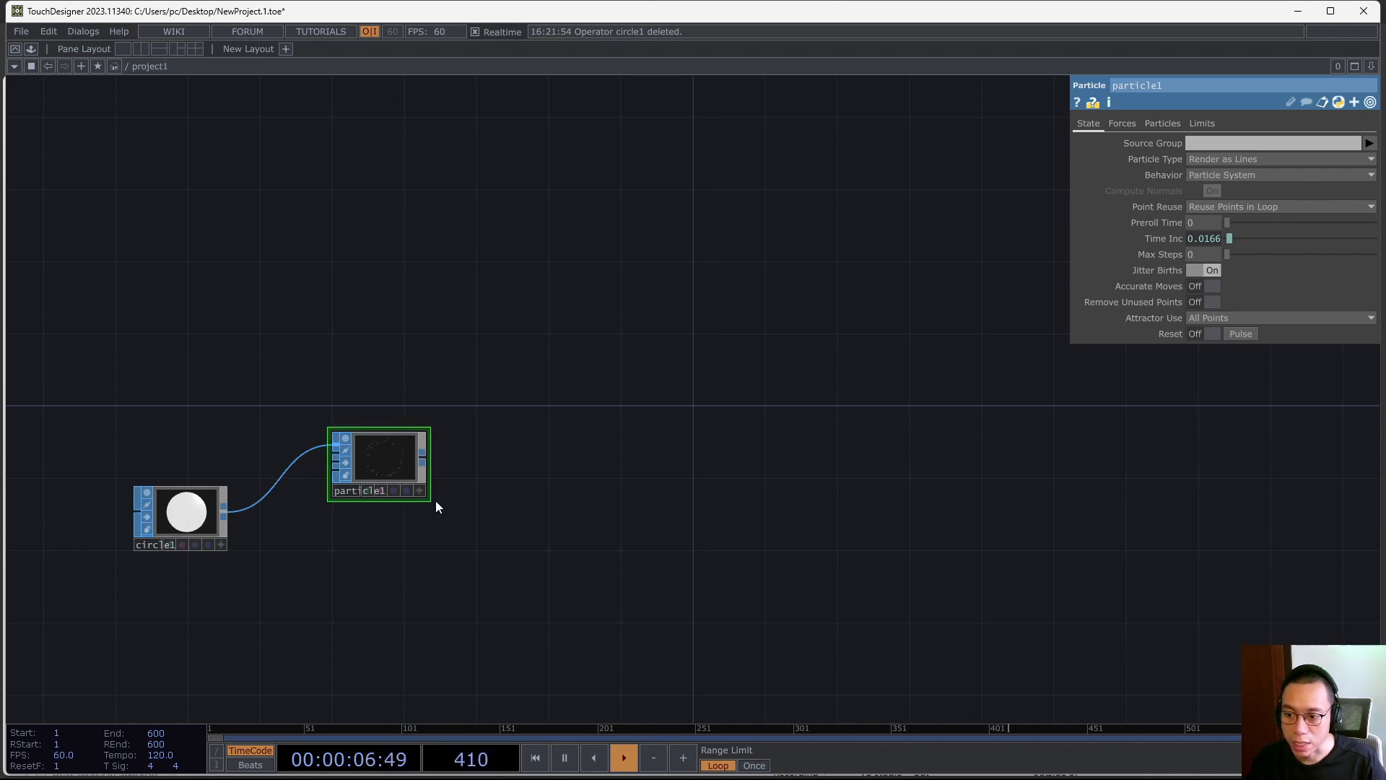
Enlarge the Particle node to roughly twice its size and inspect the emitted particles in its viewer
drag(430, 501, 544, 609)
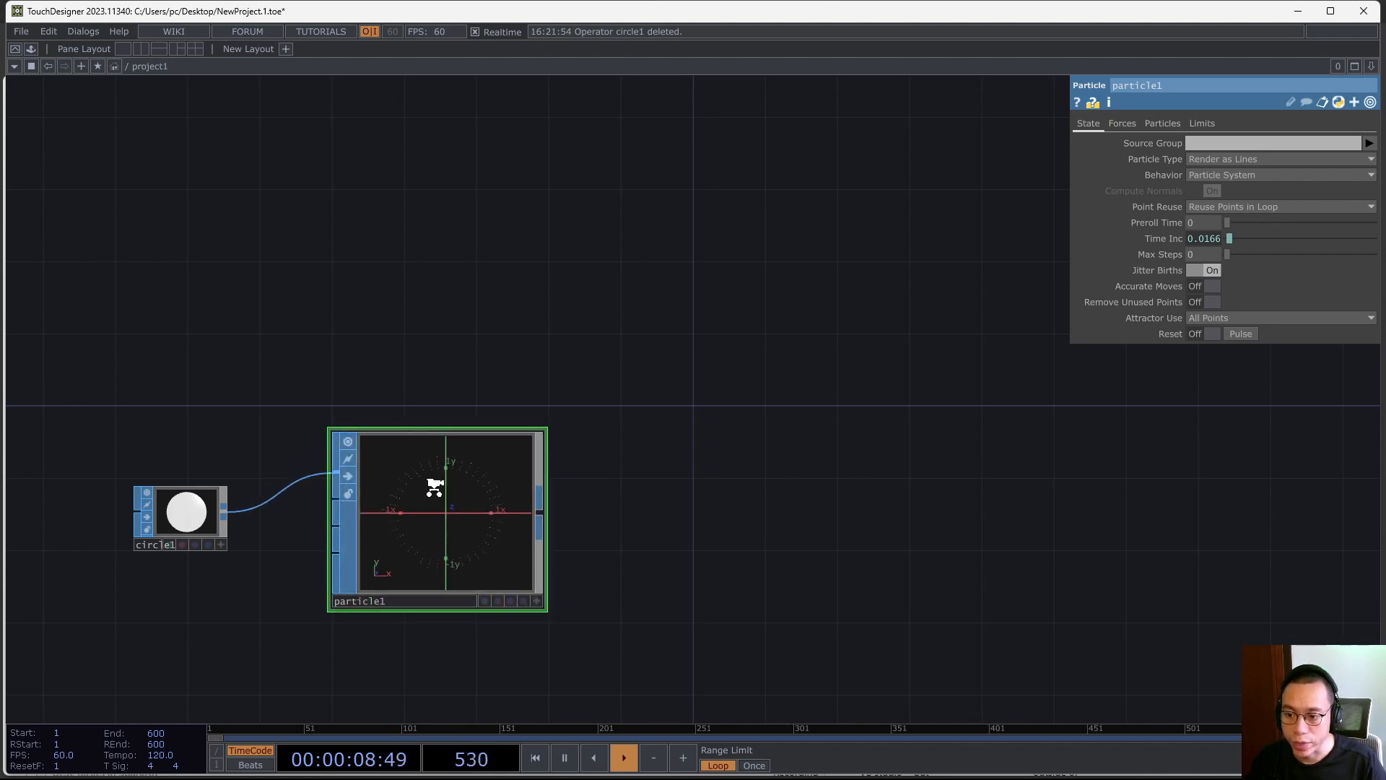
scroll(437, 477, up, 5)
scroll(572, 444, down, 3)
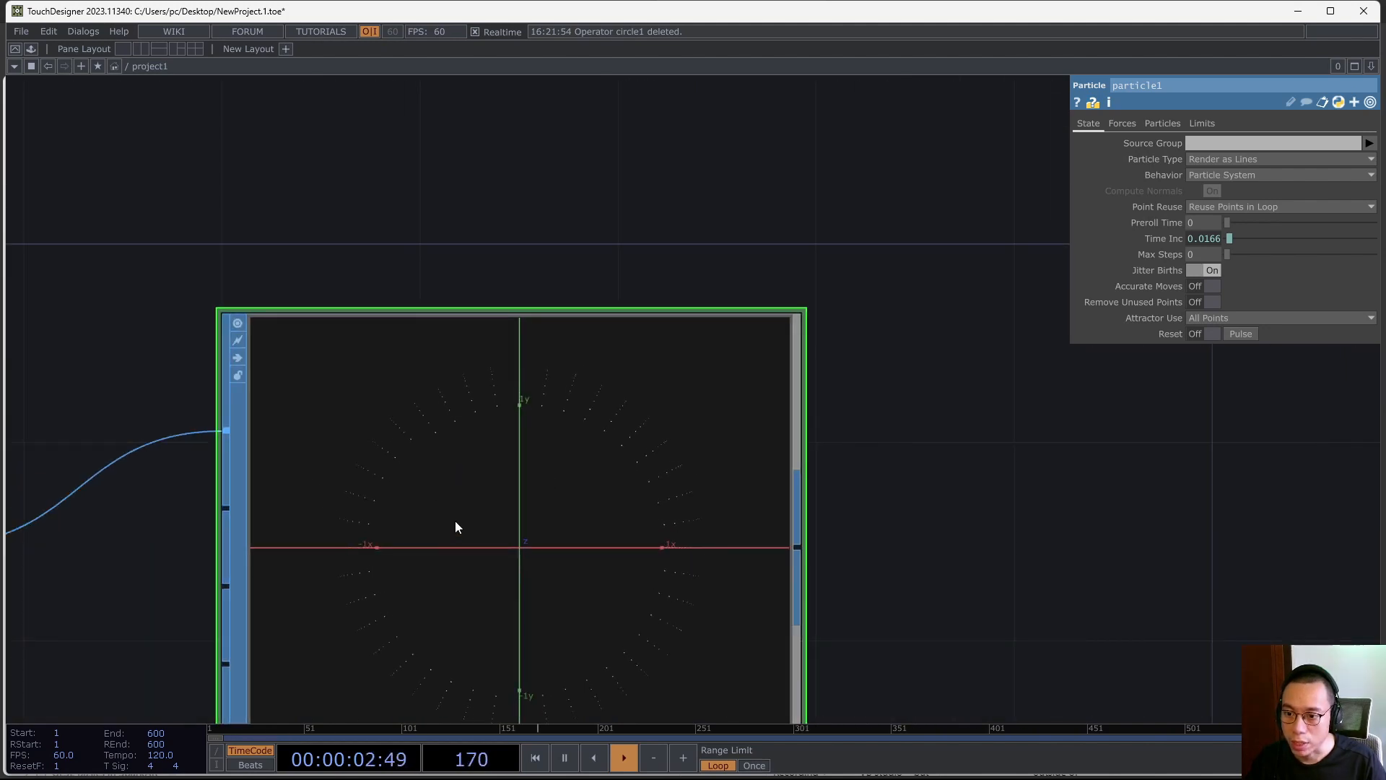
scroll(689, 504, down, 2)
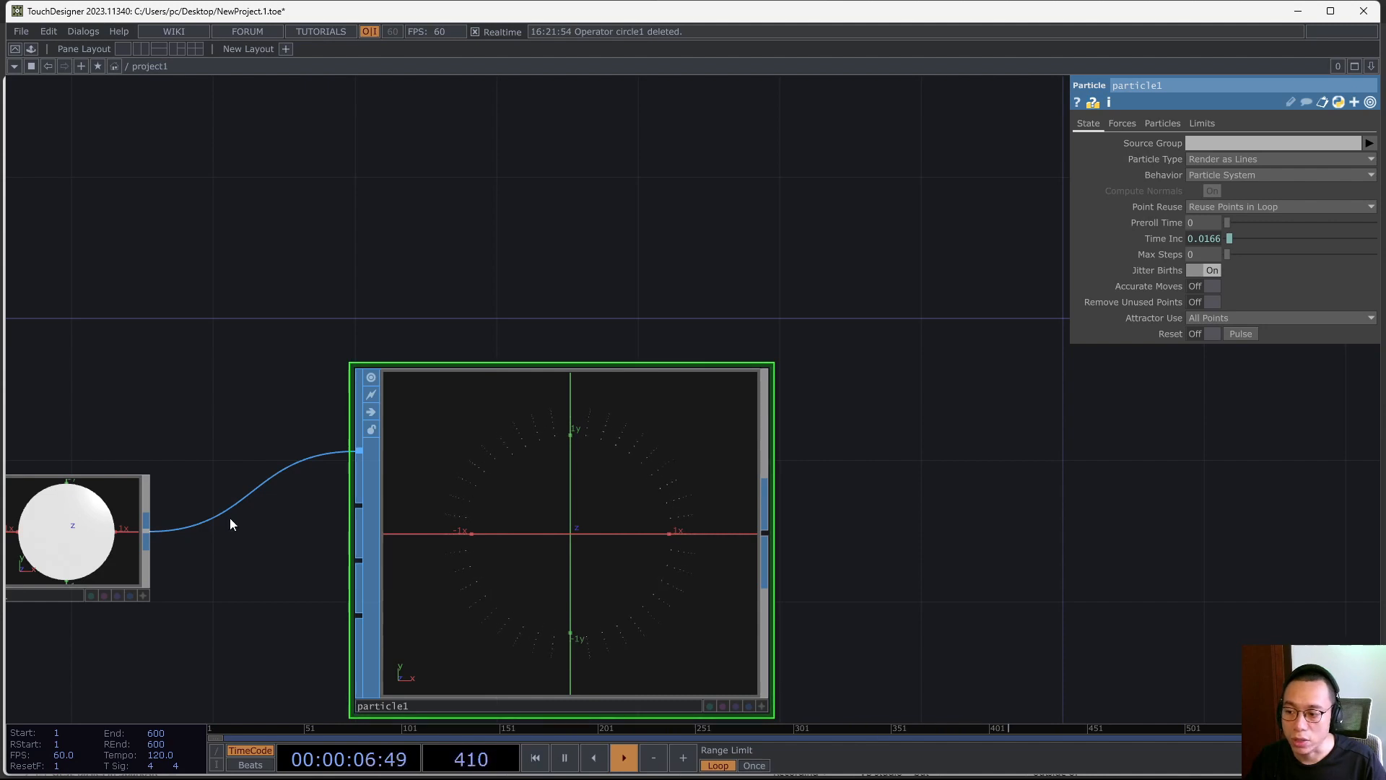
scroll(93, 519, down, 3)
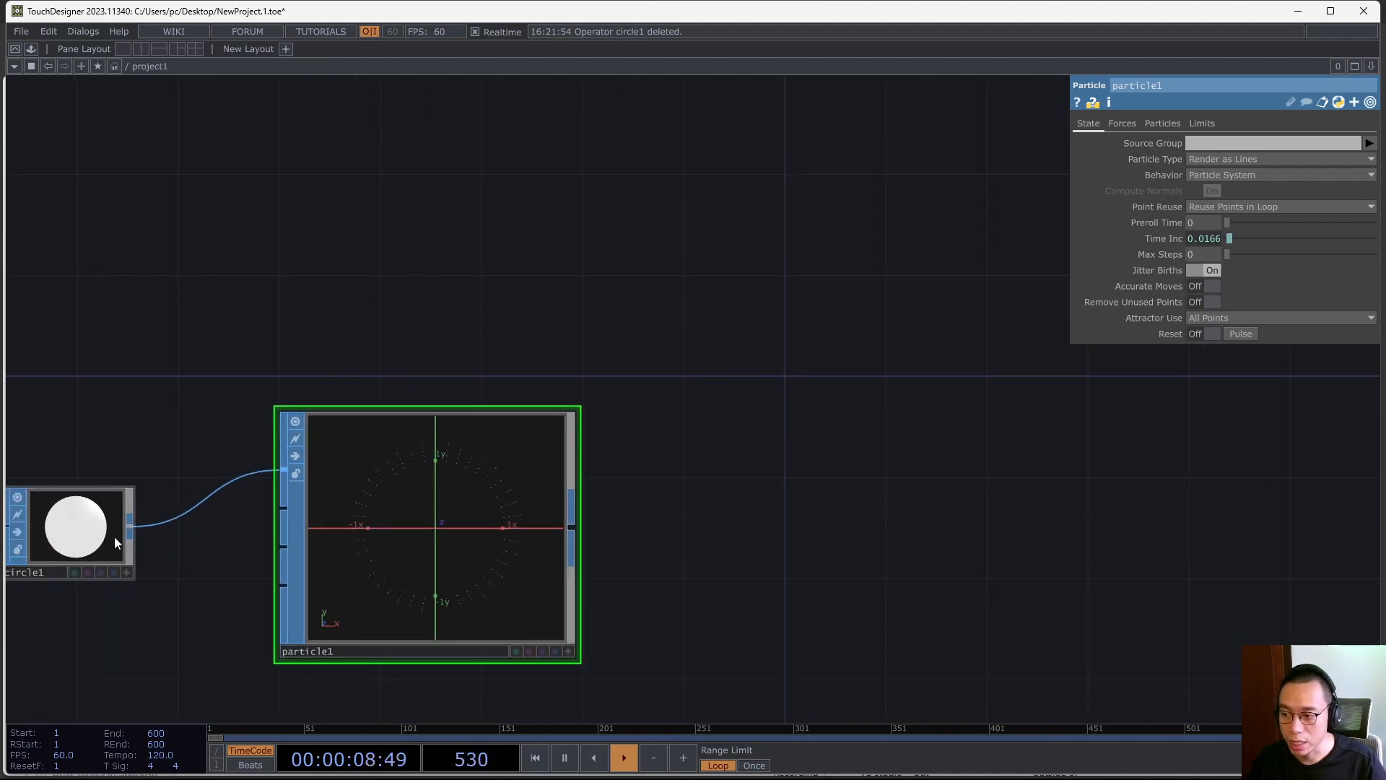
Set the circle's divisions to 1000 and check the particle emission from an angle in the Particle viewer
click(114, 536)
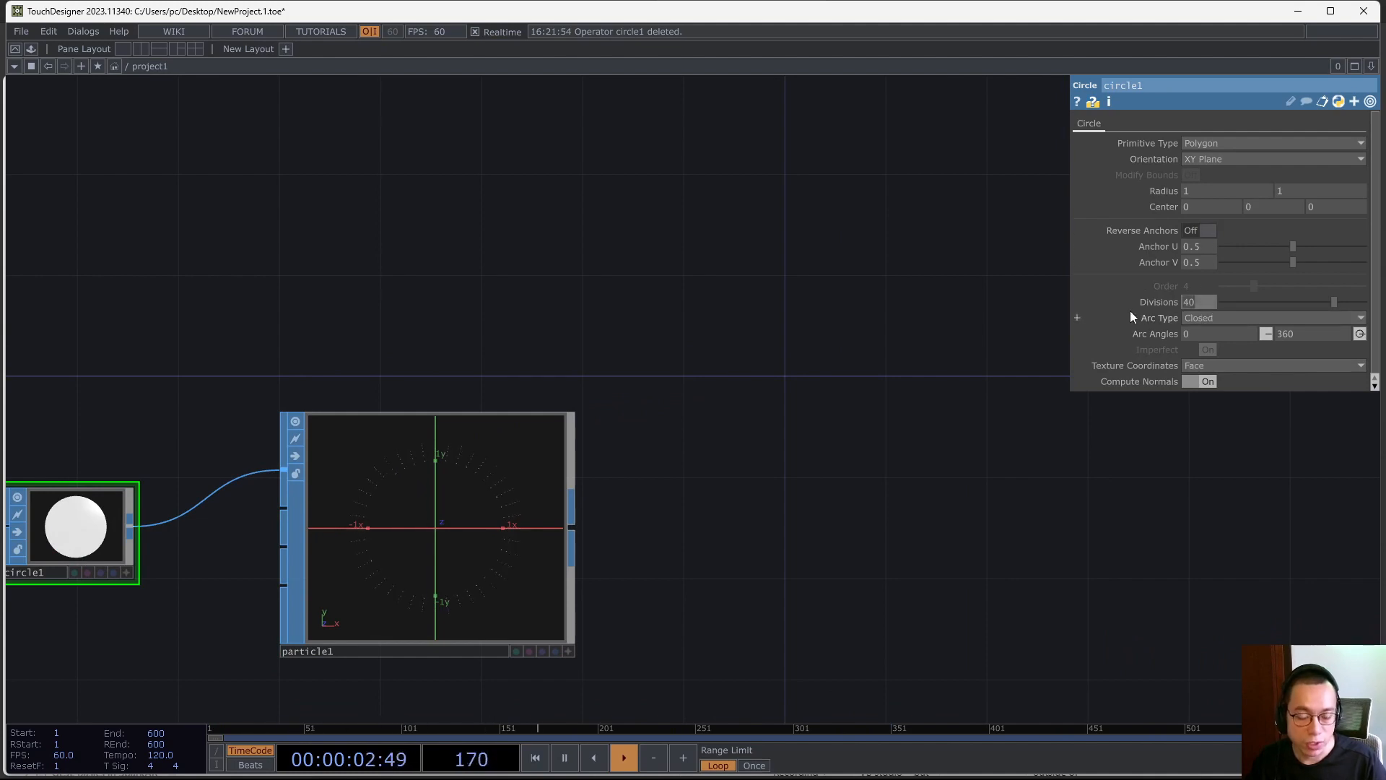
text(1000)
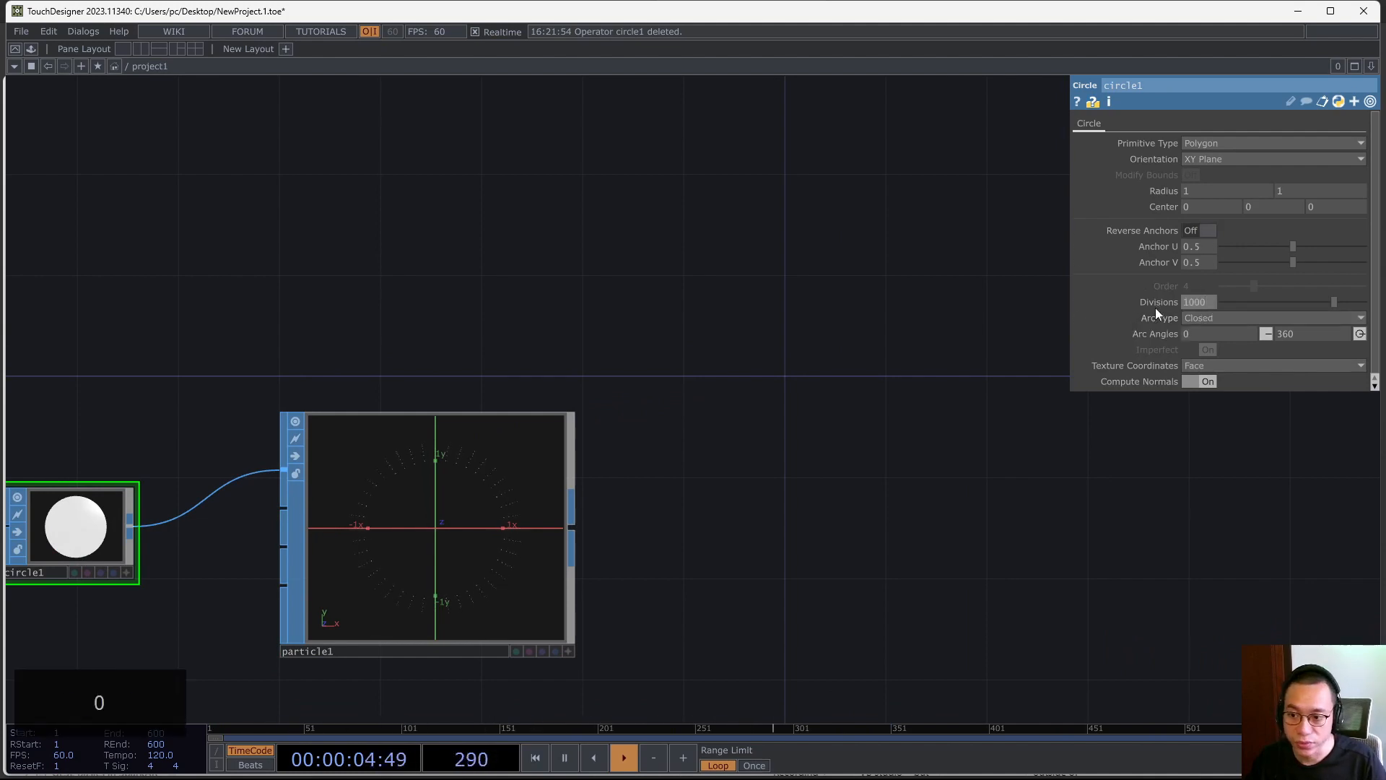
key(Return)
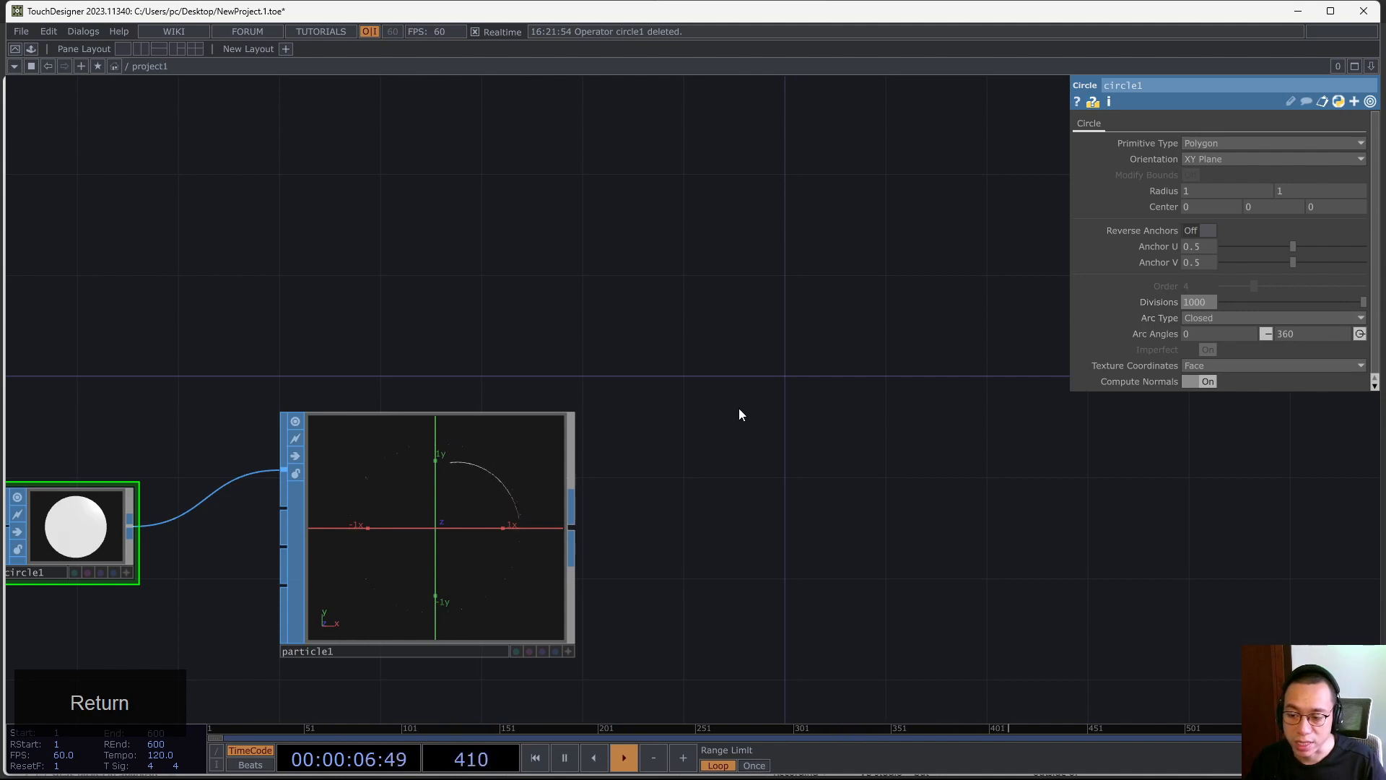
drag(478, 634, 408, 578)
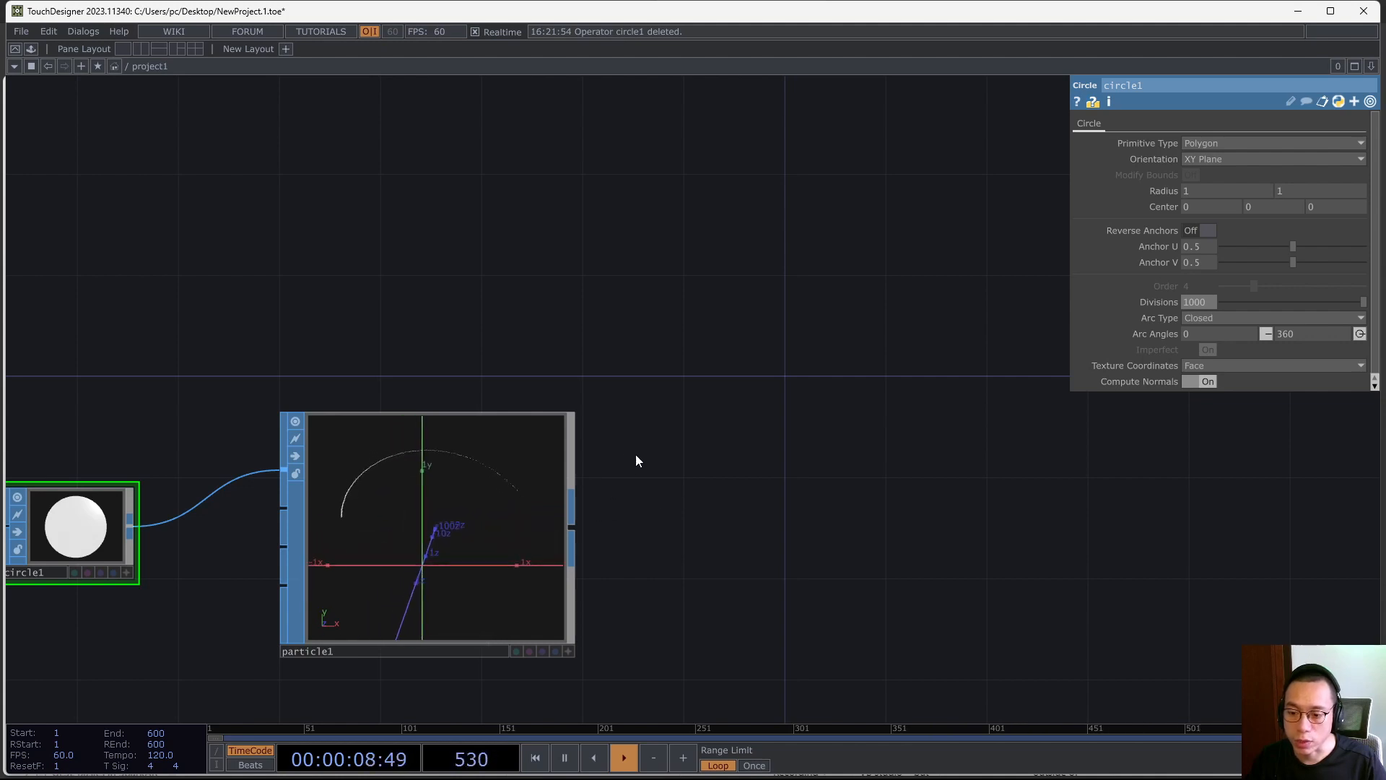
Add a Geometry COMP fed by the Particle SOP's output and place it beside the Particle node
right_click(572, 532)
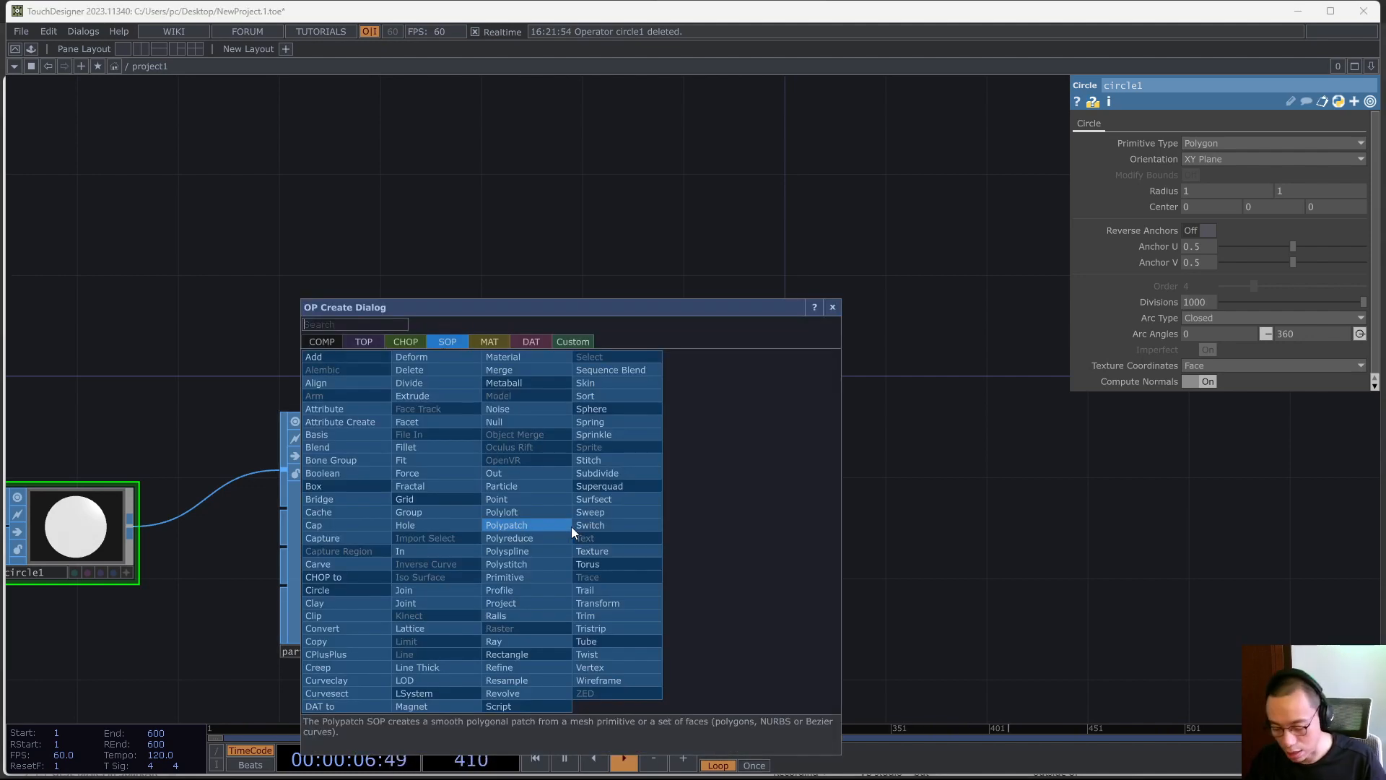
click(322, 342)
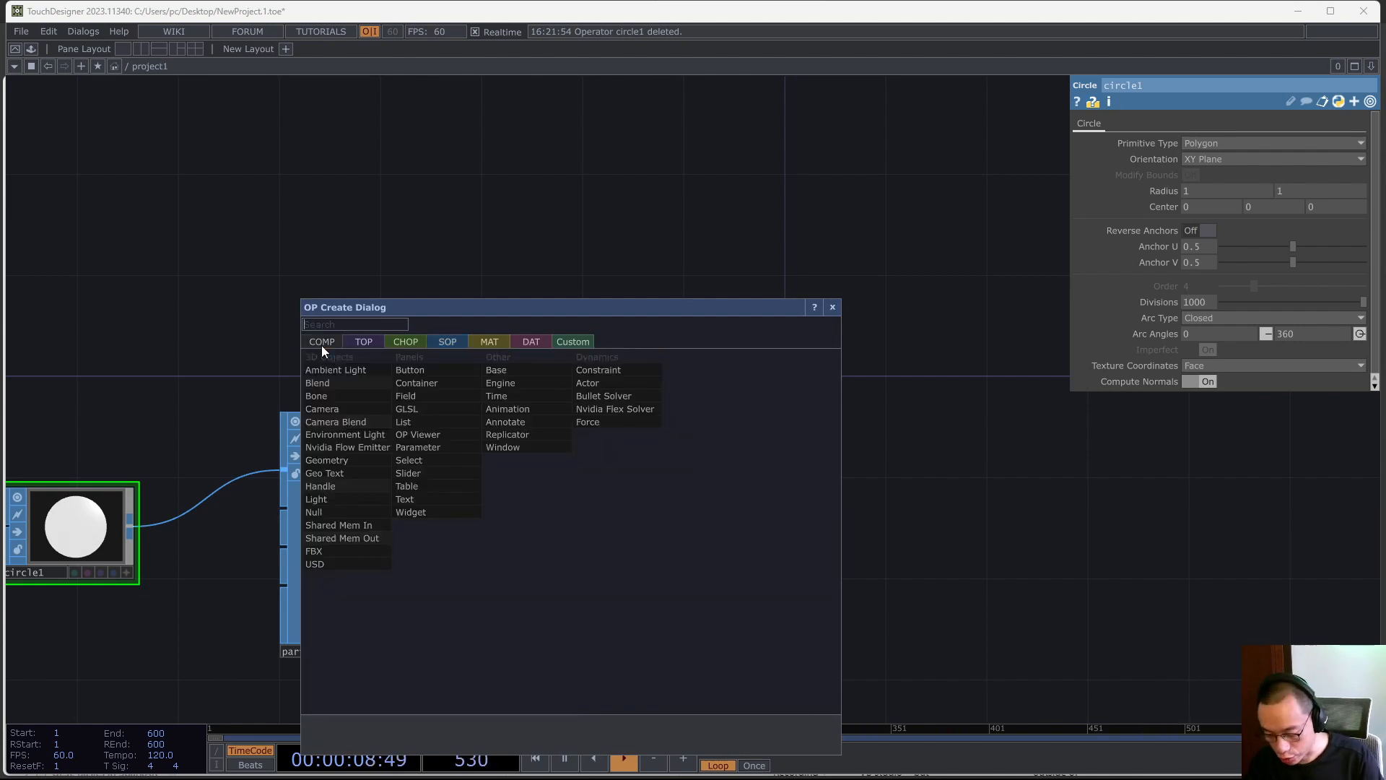
text(geo)
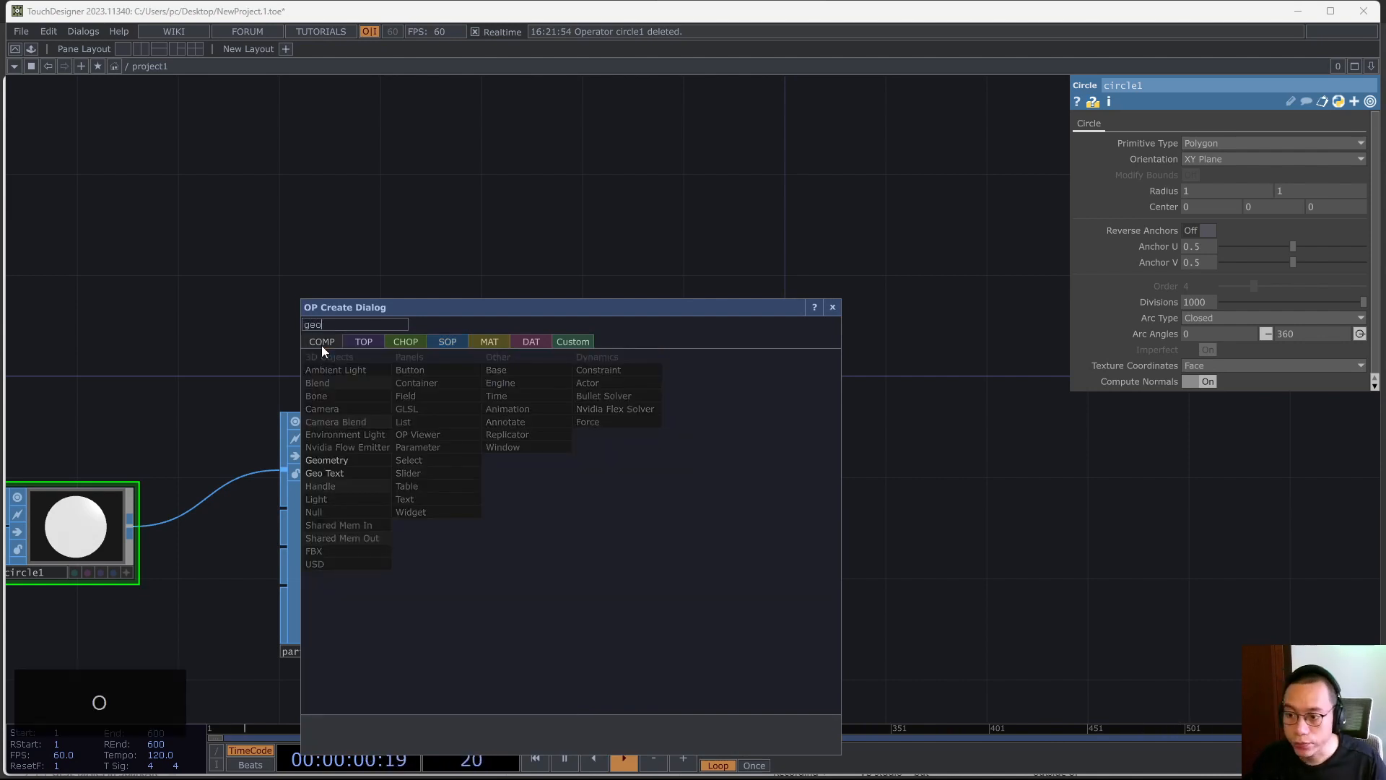
click(362, 460)
click(765, 462)
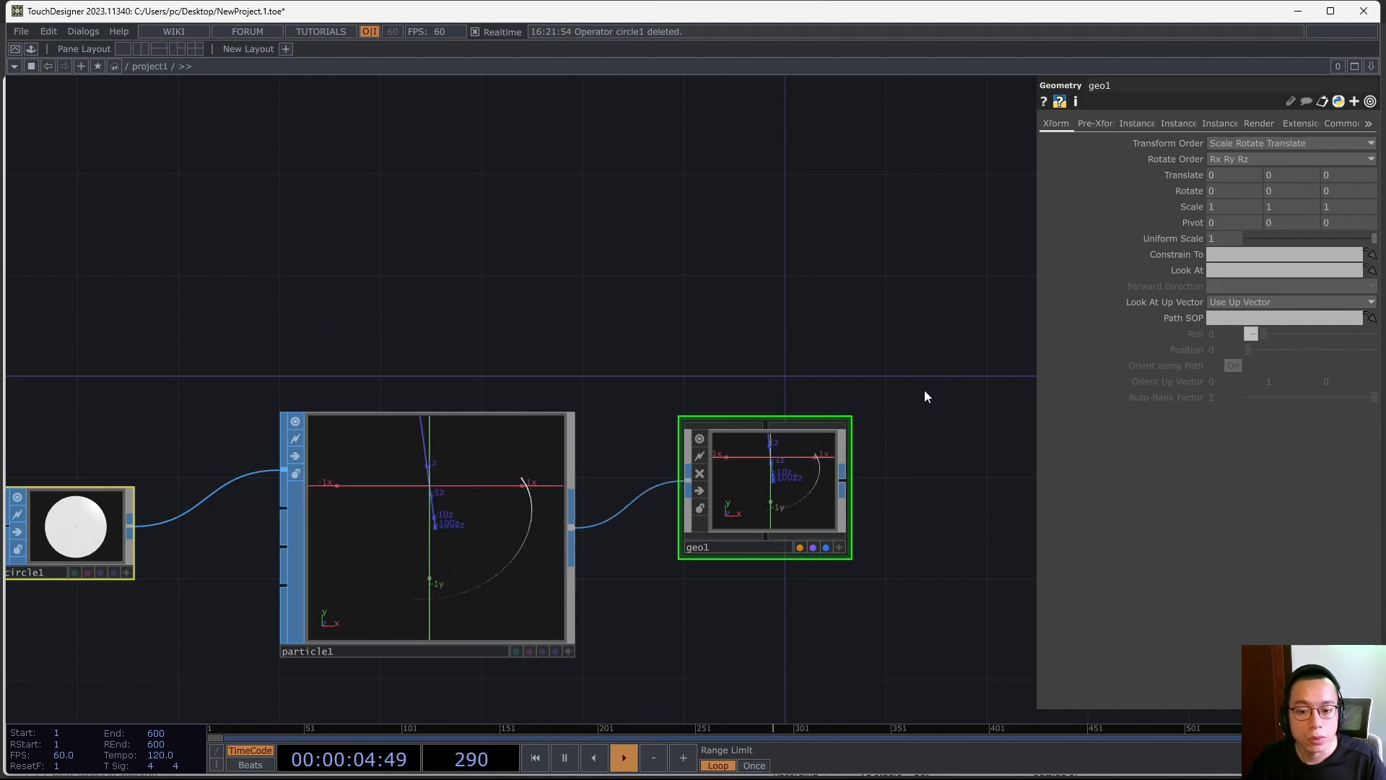
Add a Render TOP to the network, just past the Geometry node
scroll(902, 462, down, 3)
drag(913, 456, 798, 448)
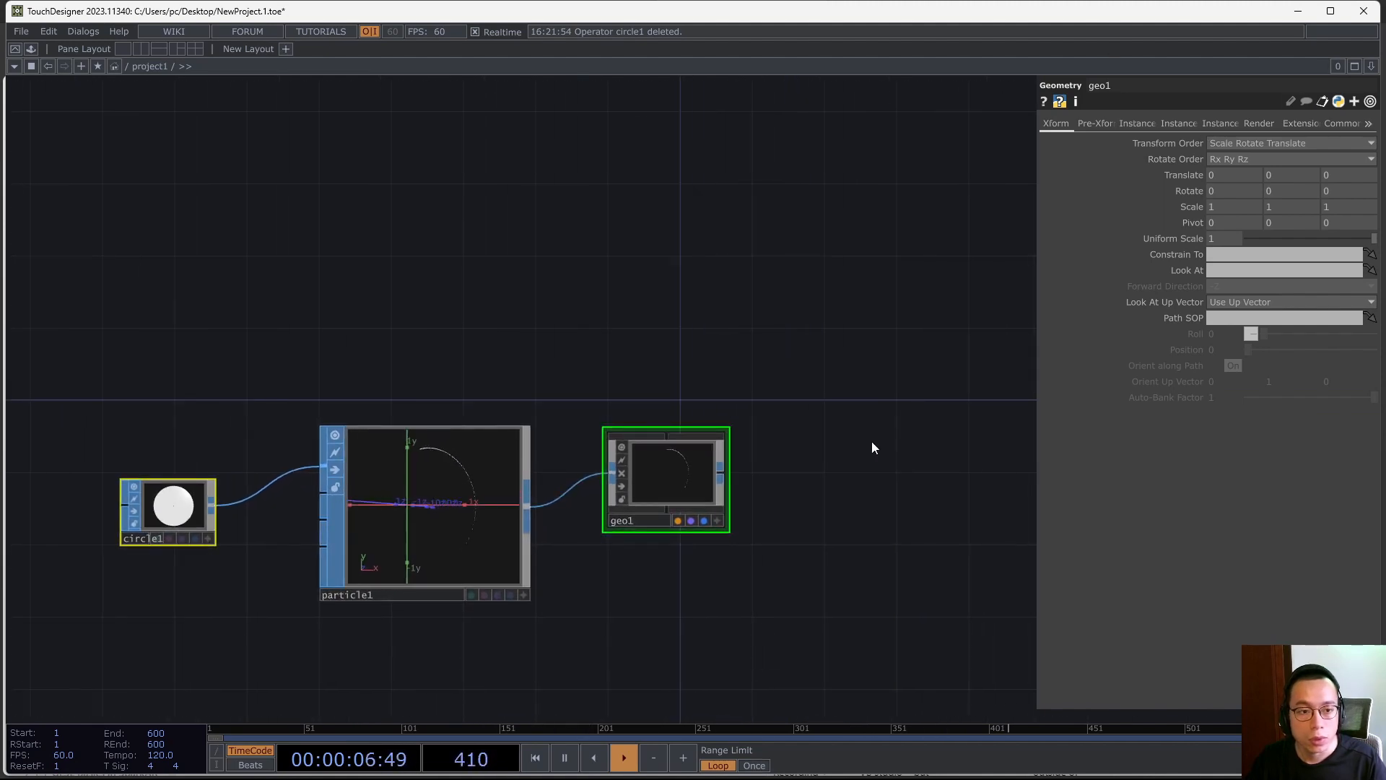
scroll(872, 448, up, 2)
key(Tab)
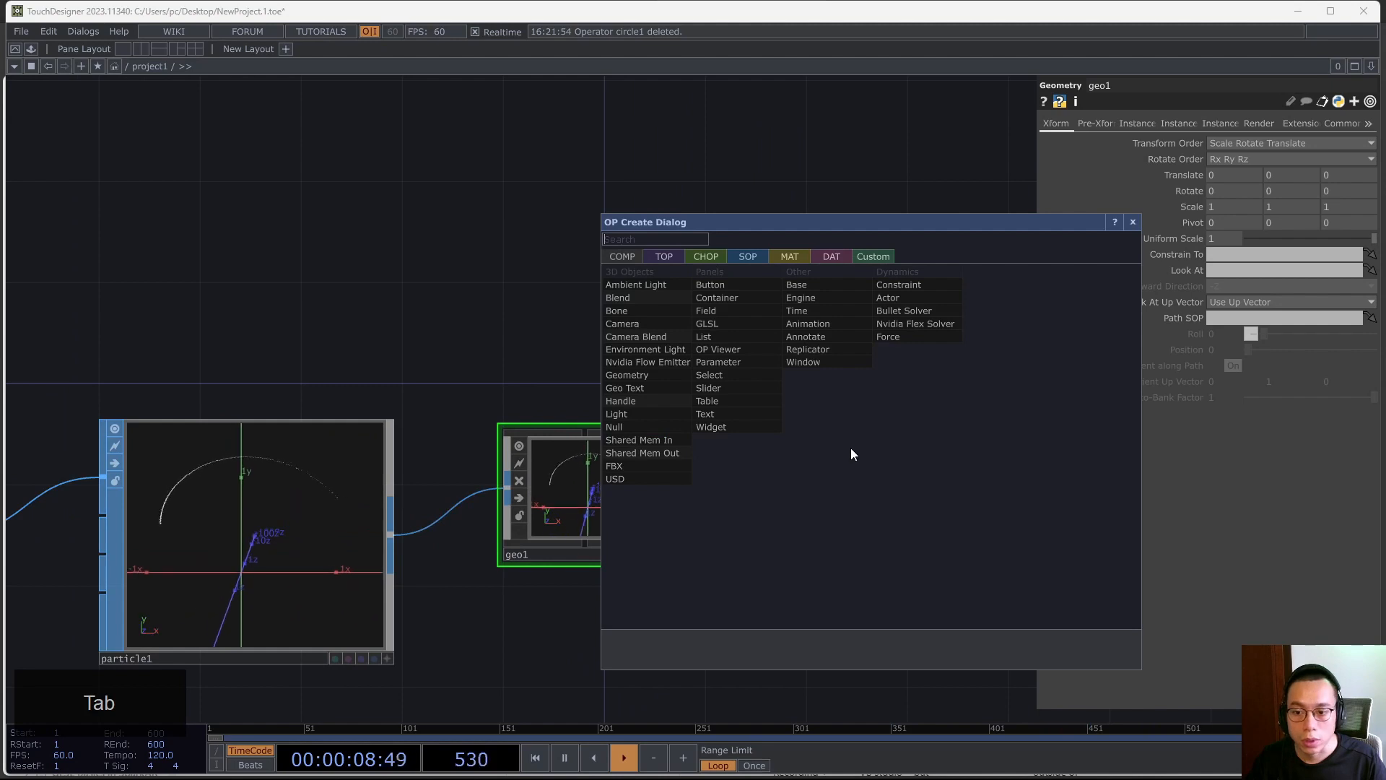
click(775, 153)
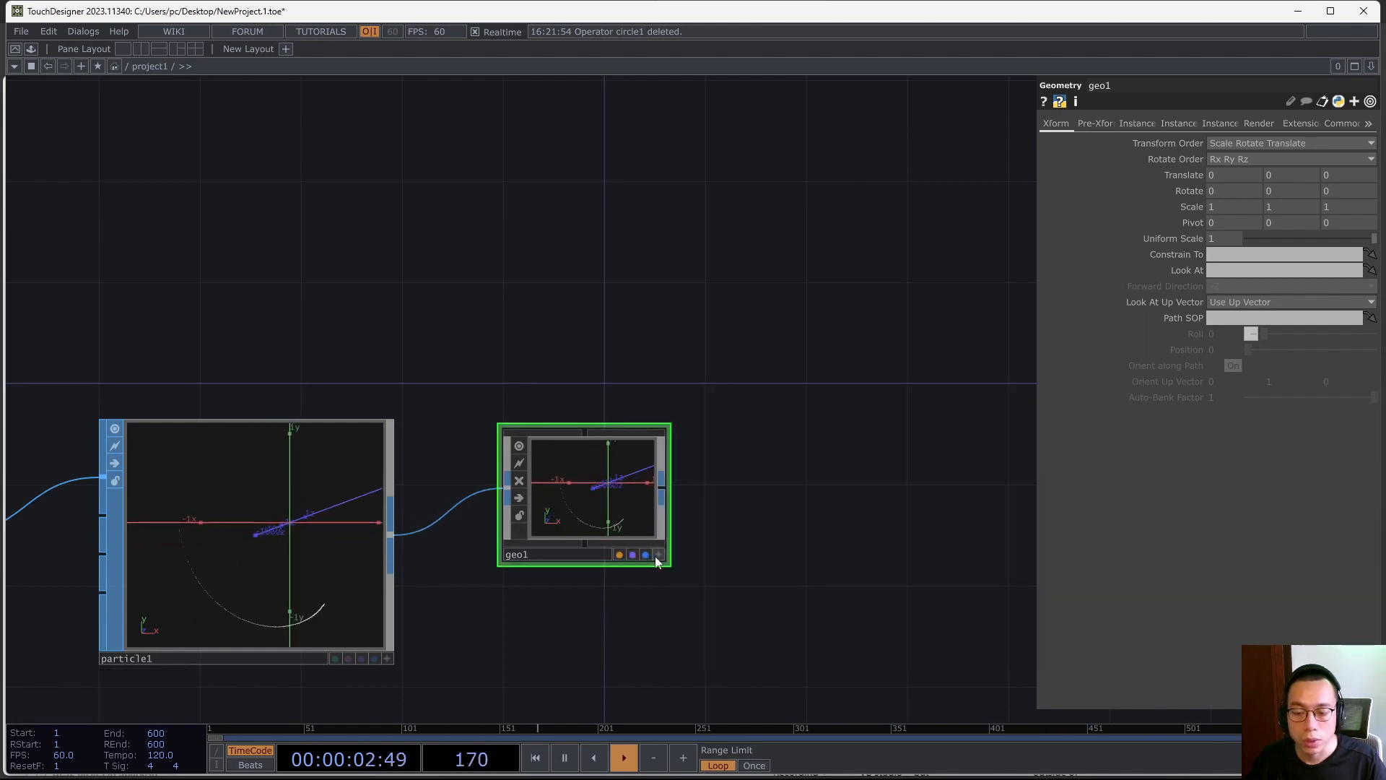
key(Tab)
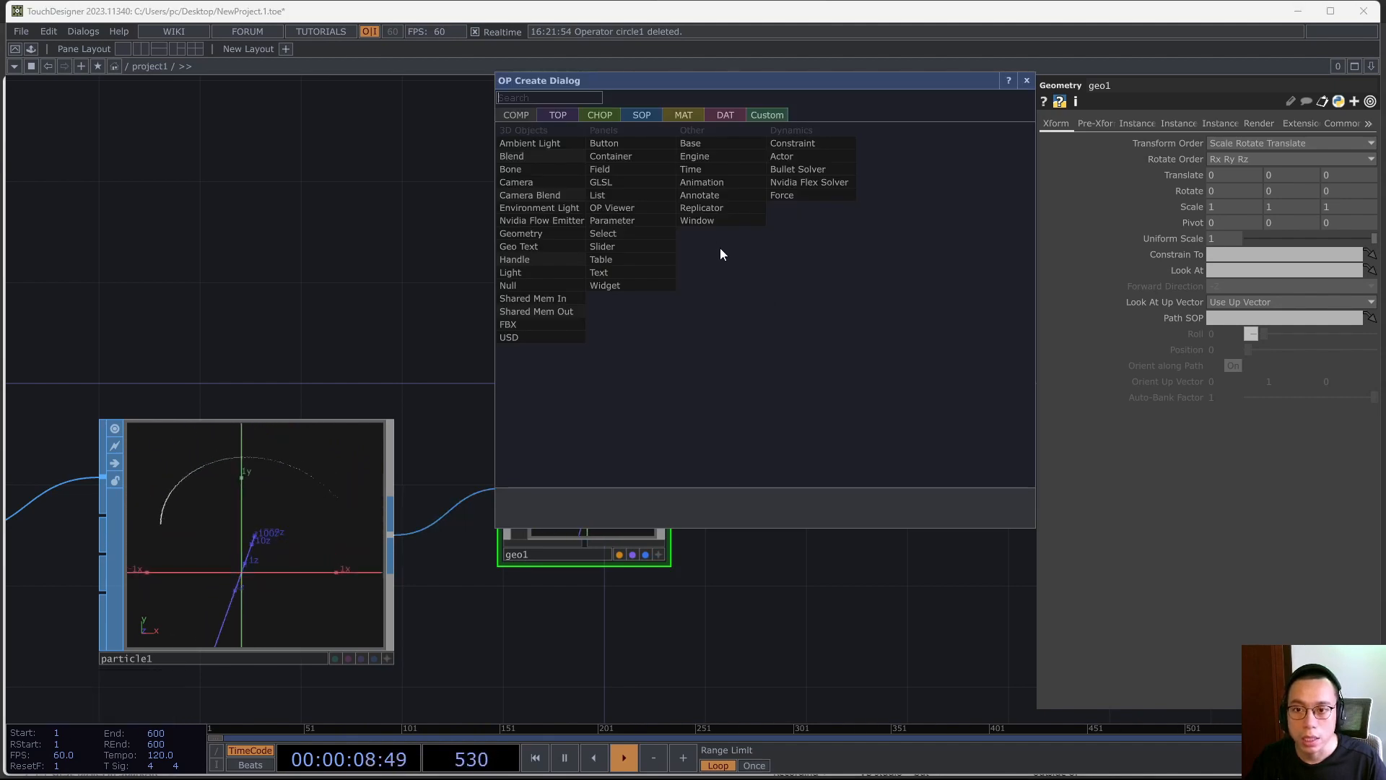
click(547, 111)
text(render)
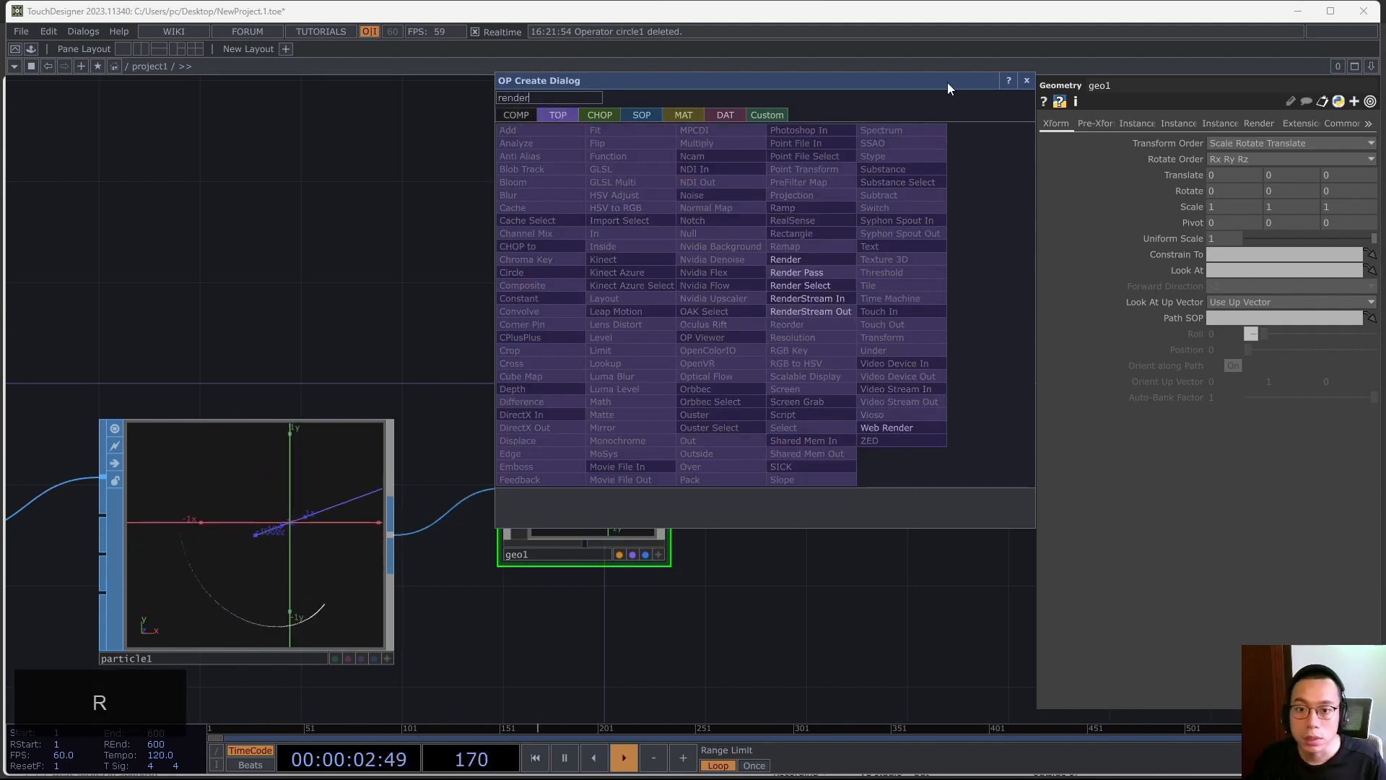
click(799, 262)
click(853, 508)
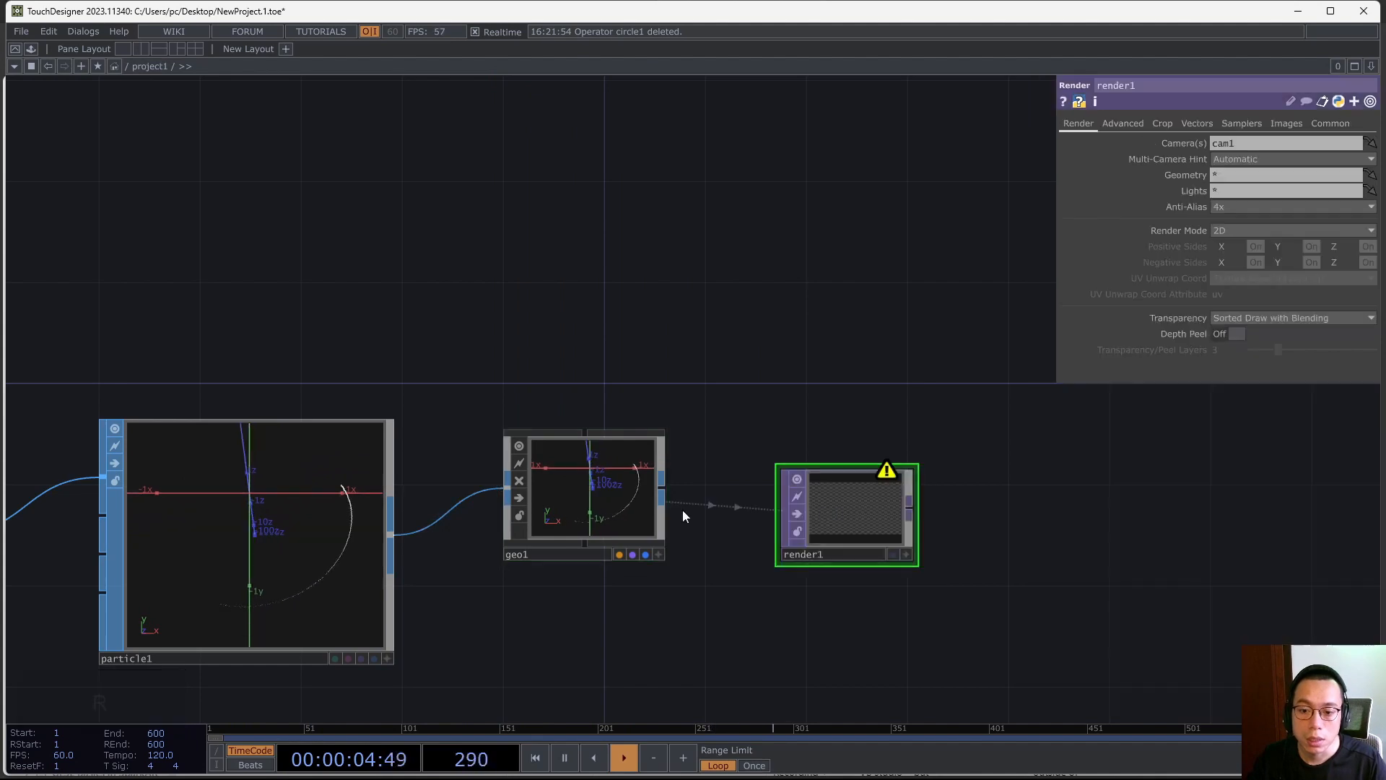
Add a Camera COMP above the Render node and space the camera and geometry nodes slightly apart
key(Tab)
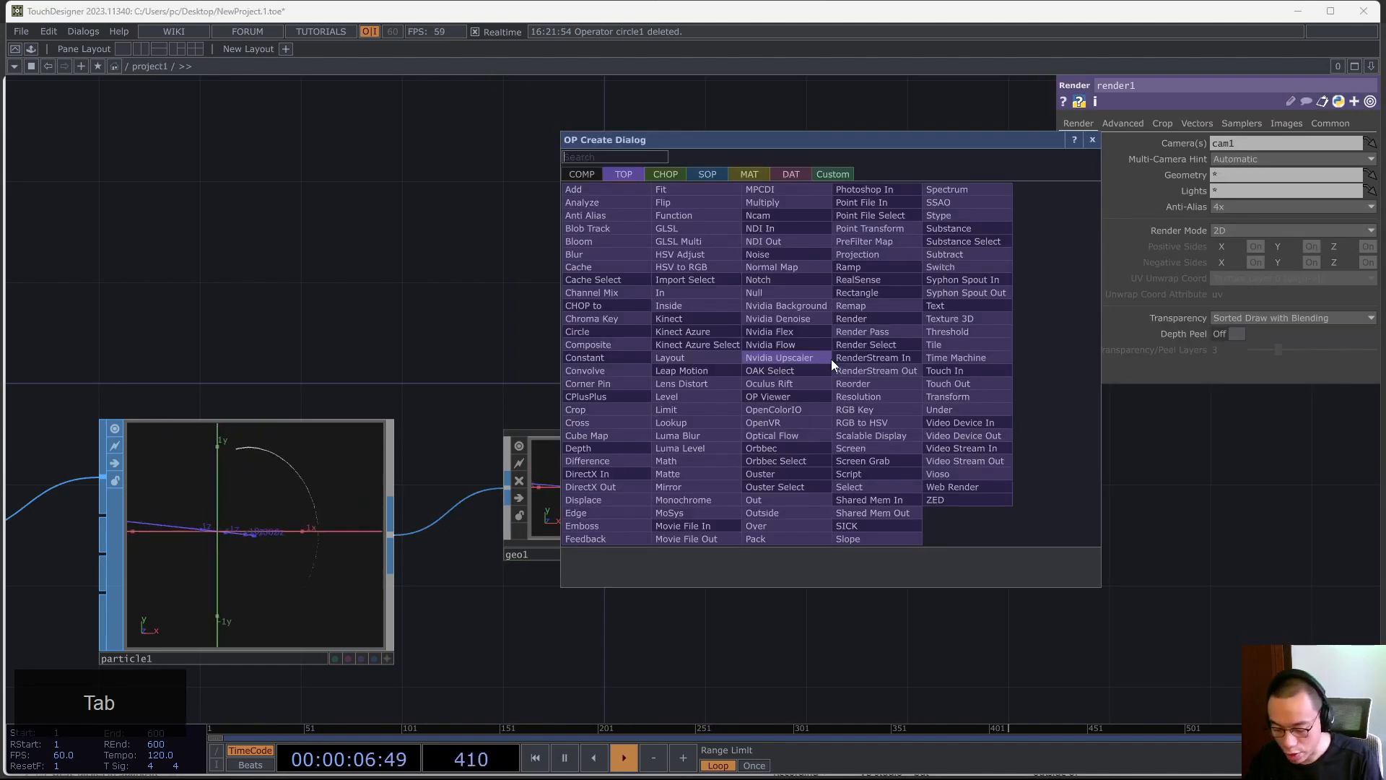
text(camera)
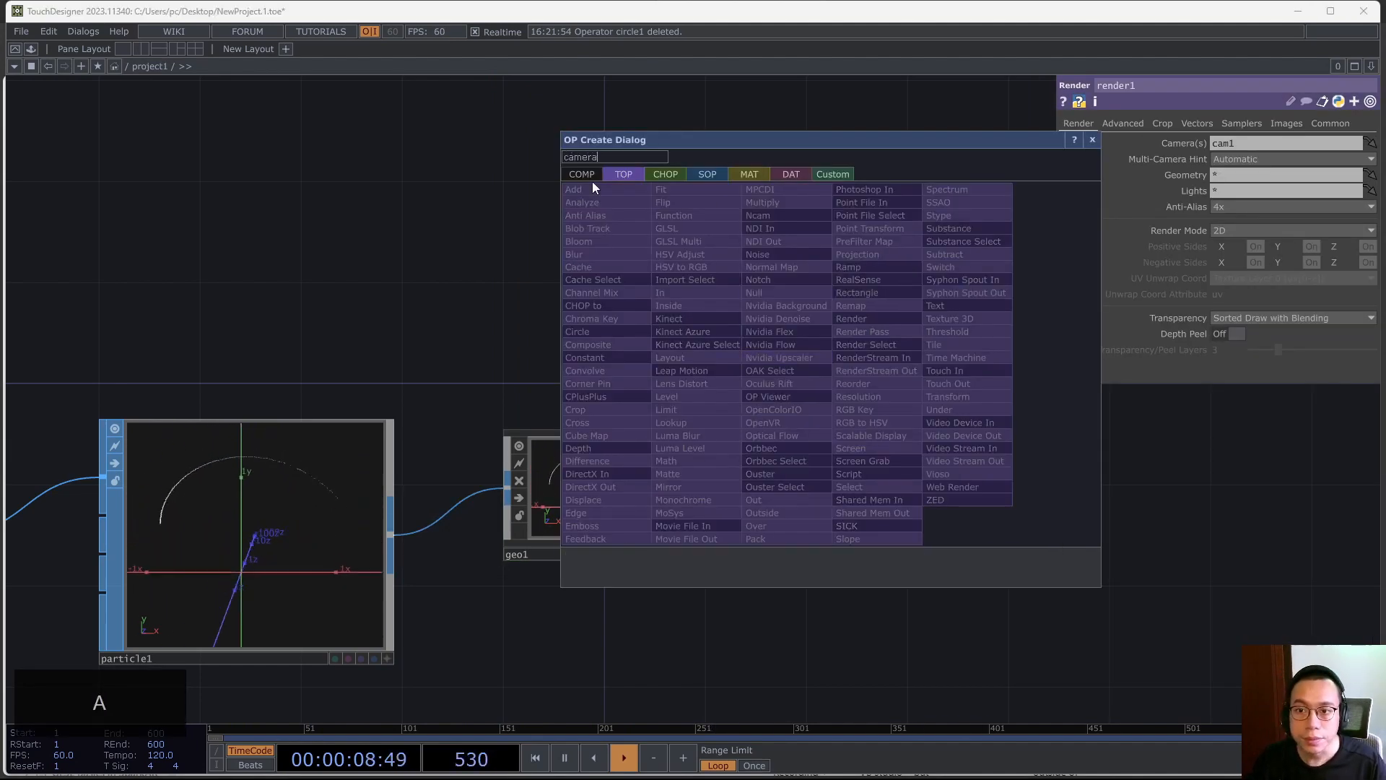
click(587, 178)
click(605, 243)
click(801, 384)
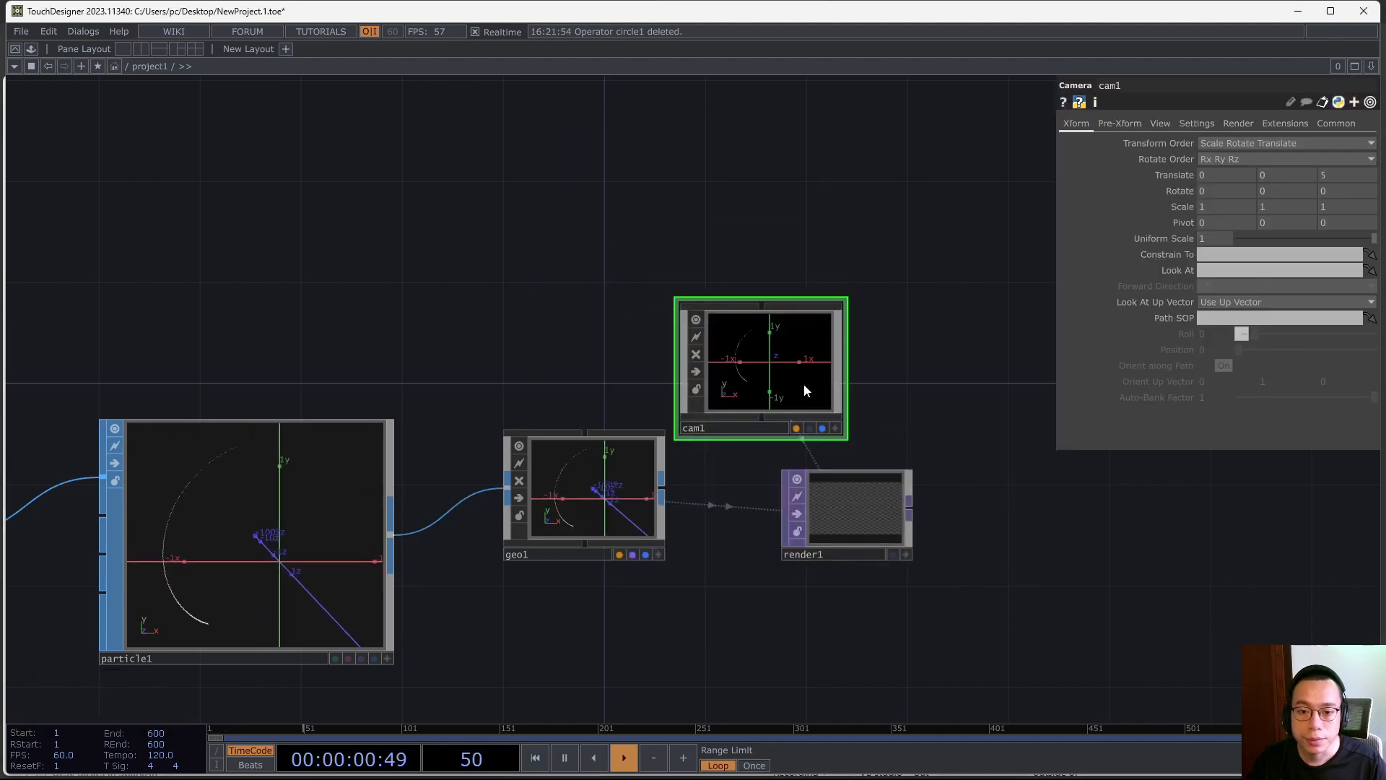
drag(761, 358, 762, 333)
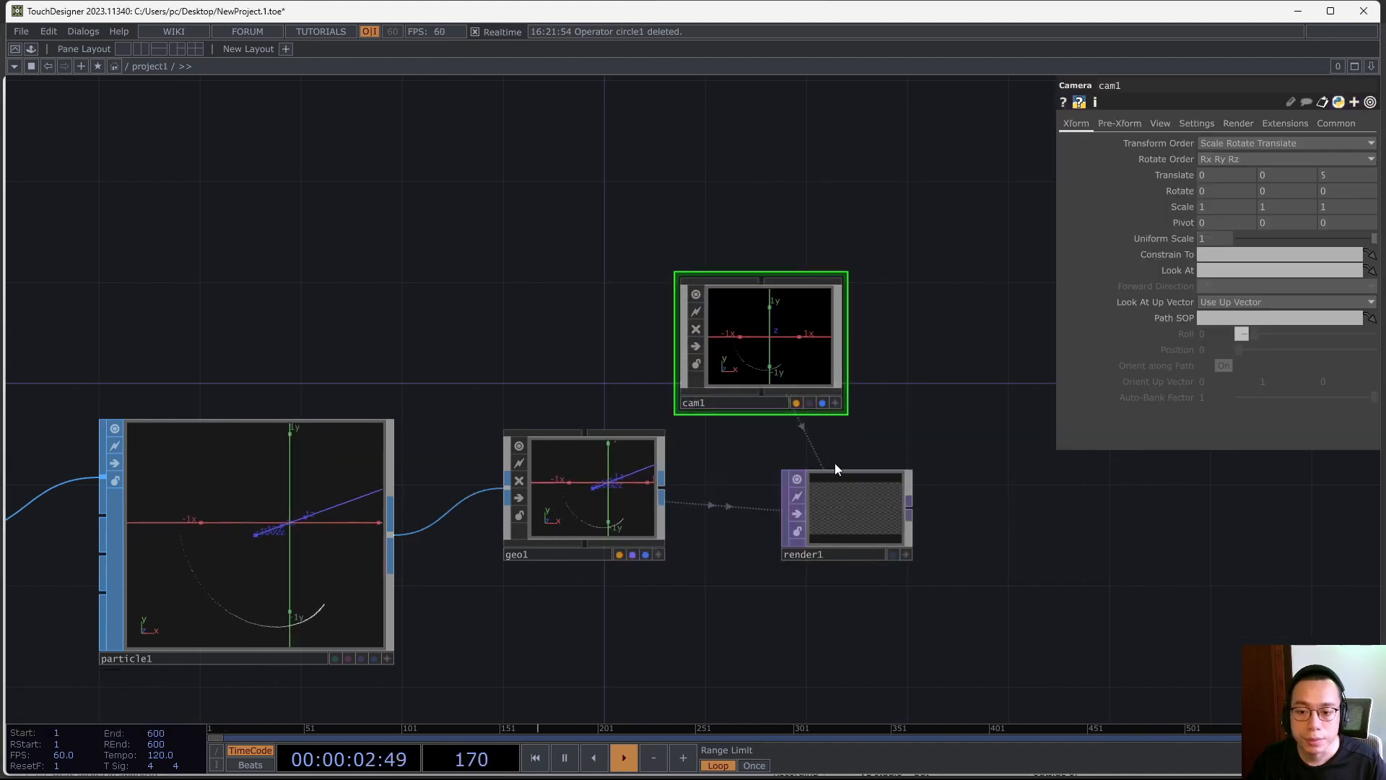
drag(639, 485, 640, 510)
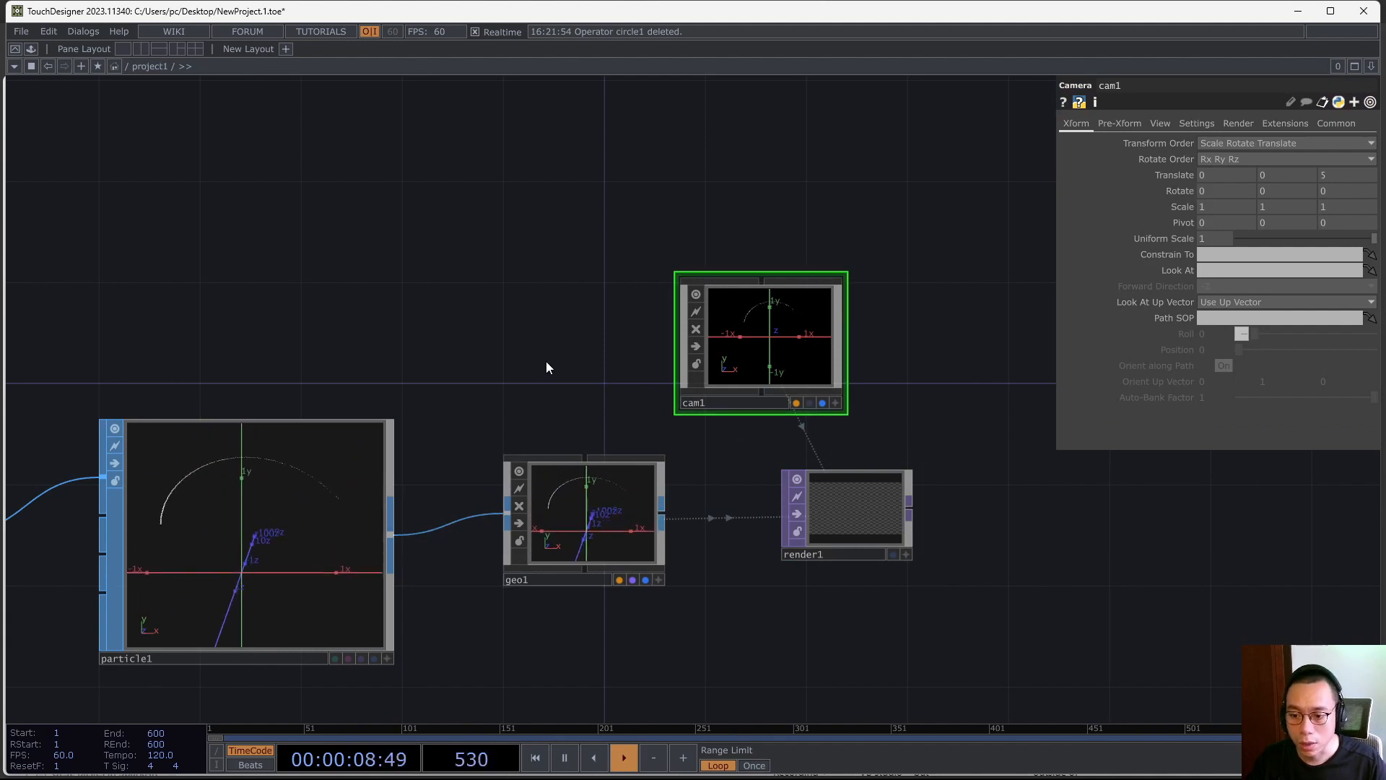
Add a Constant MAT above the Geometry node, assign it as the geometry's material, and check the rendered particles
key(Tab)
text(mat)
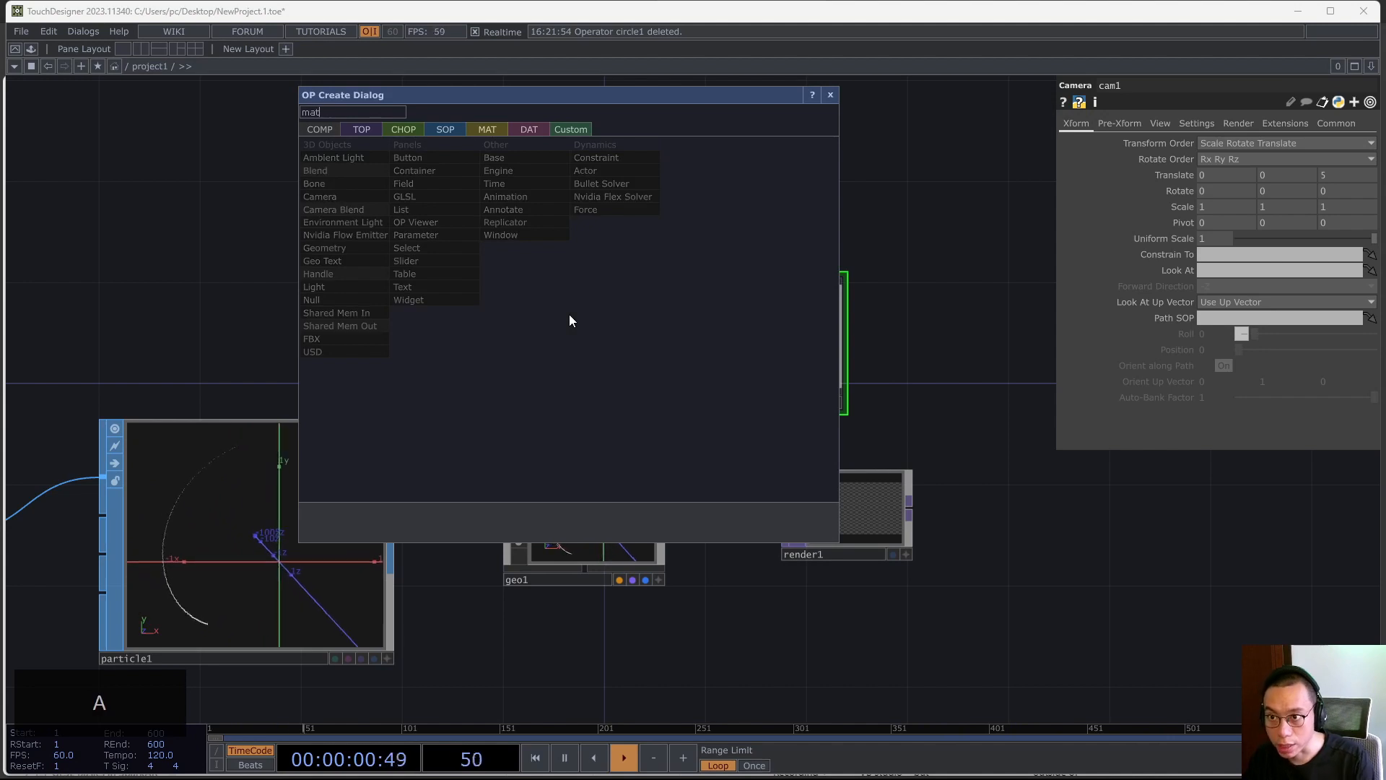
click(487, 132)
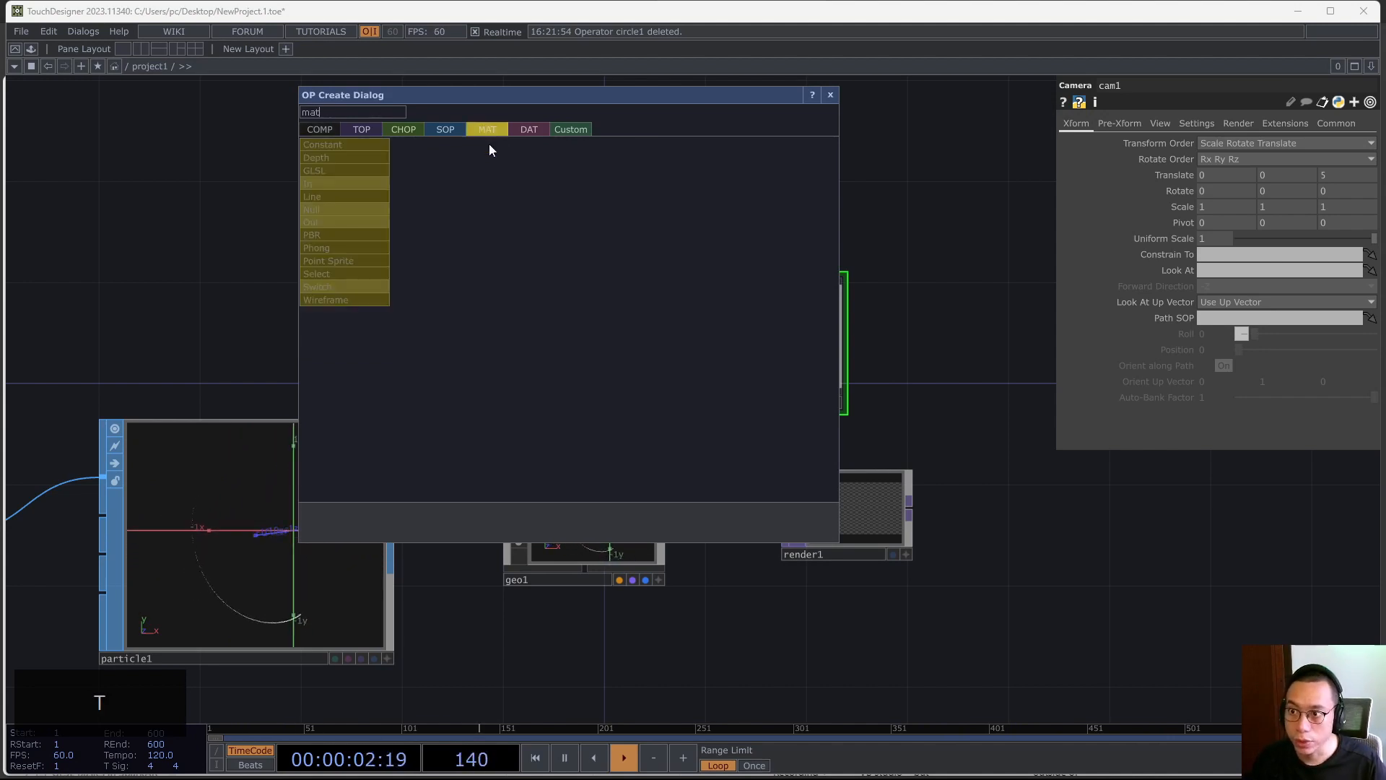
click(350, 143)
click(494, 345)
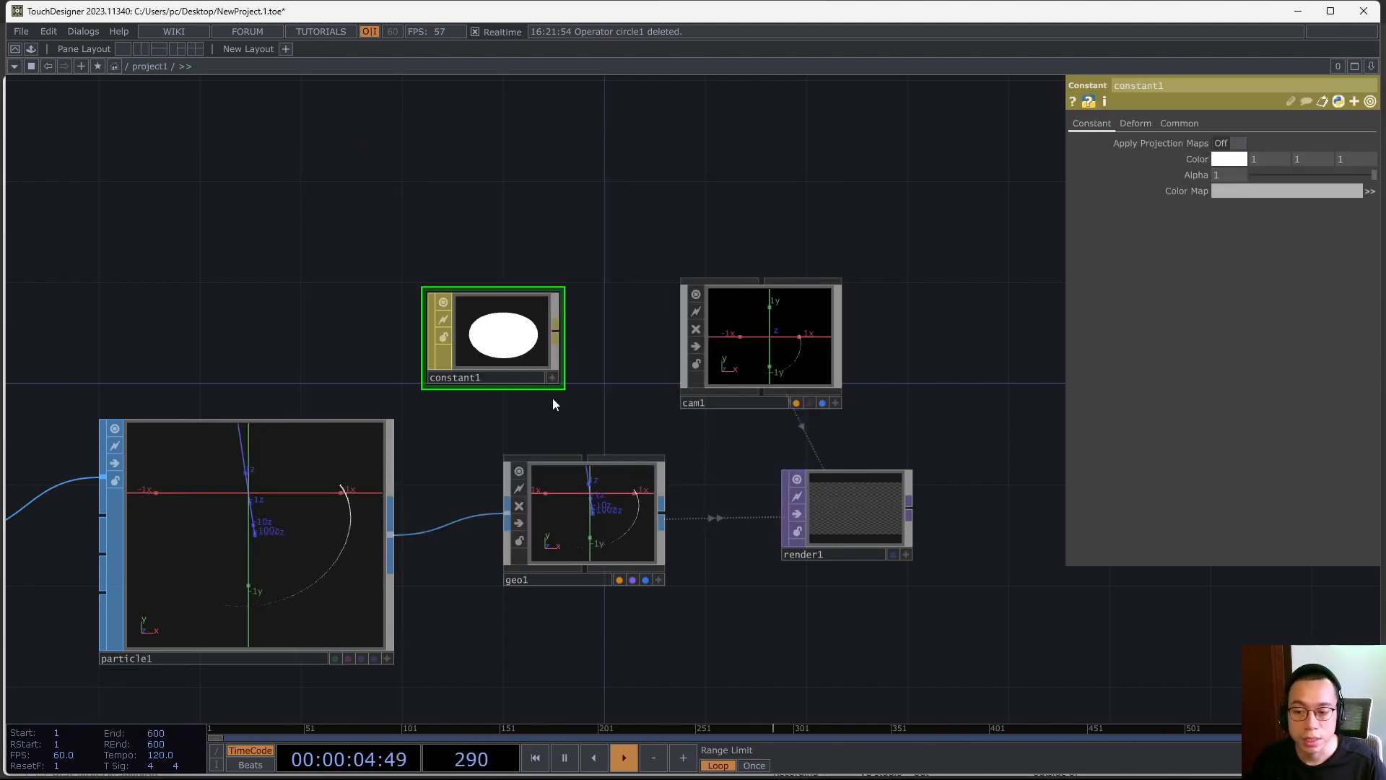
drag(507, 339, 561, 502)
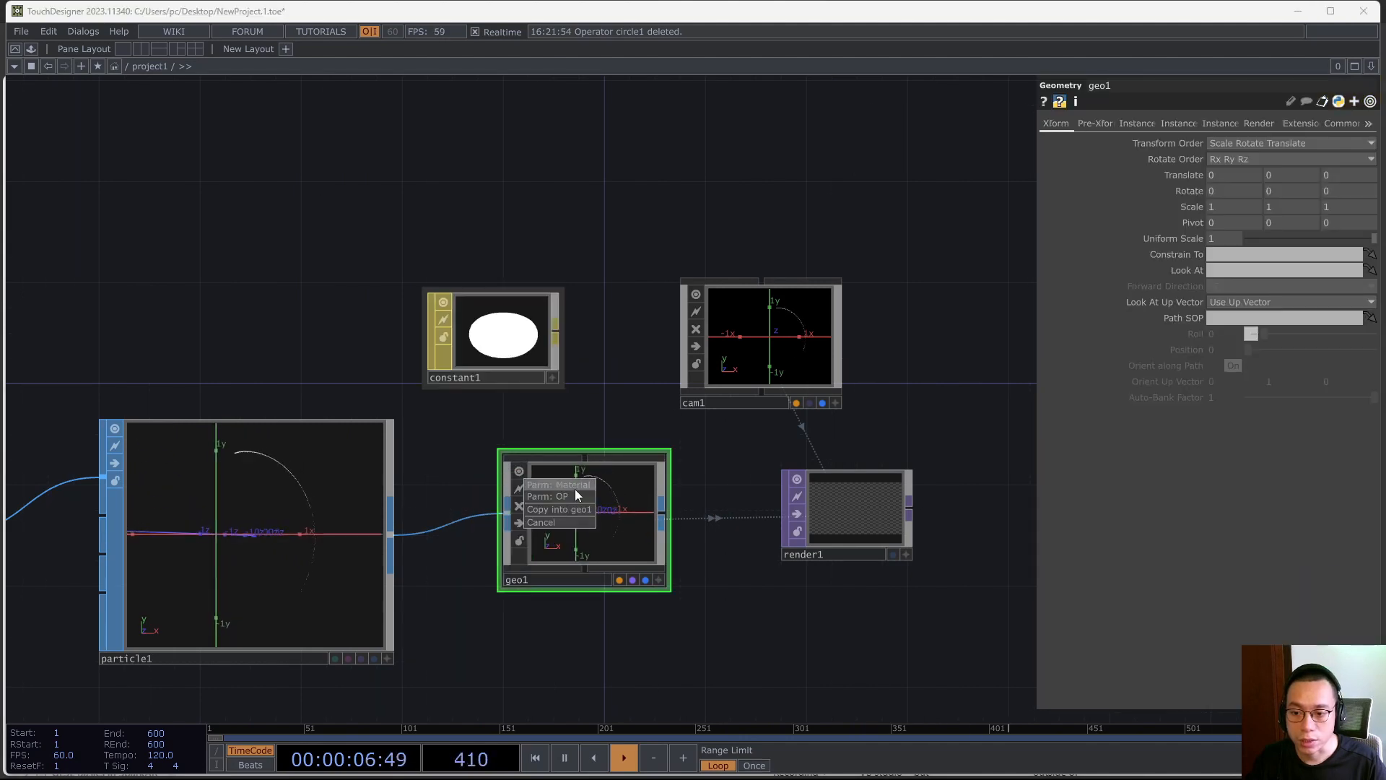
click(575, 485)
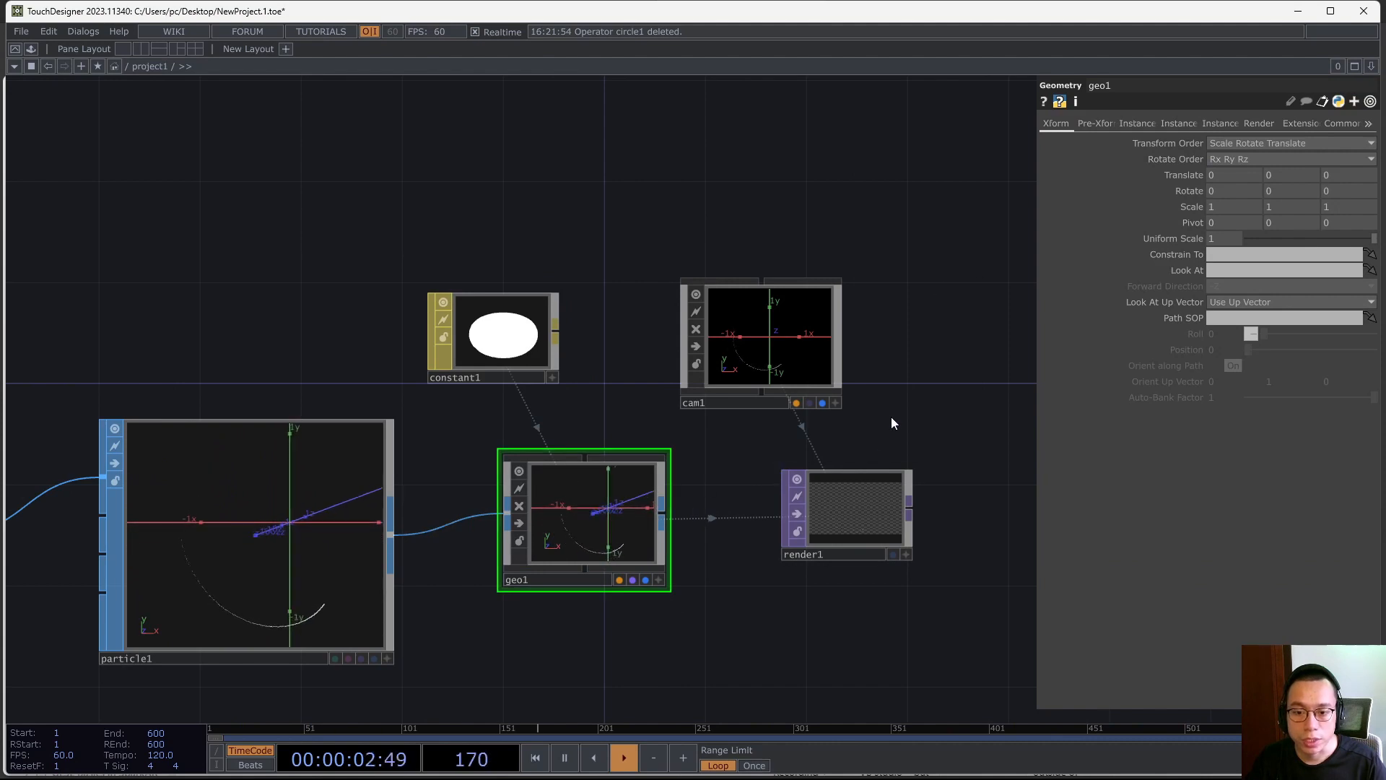
scroll(868, 519, up, 5)
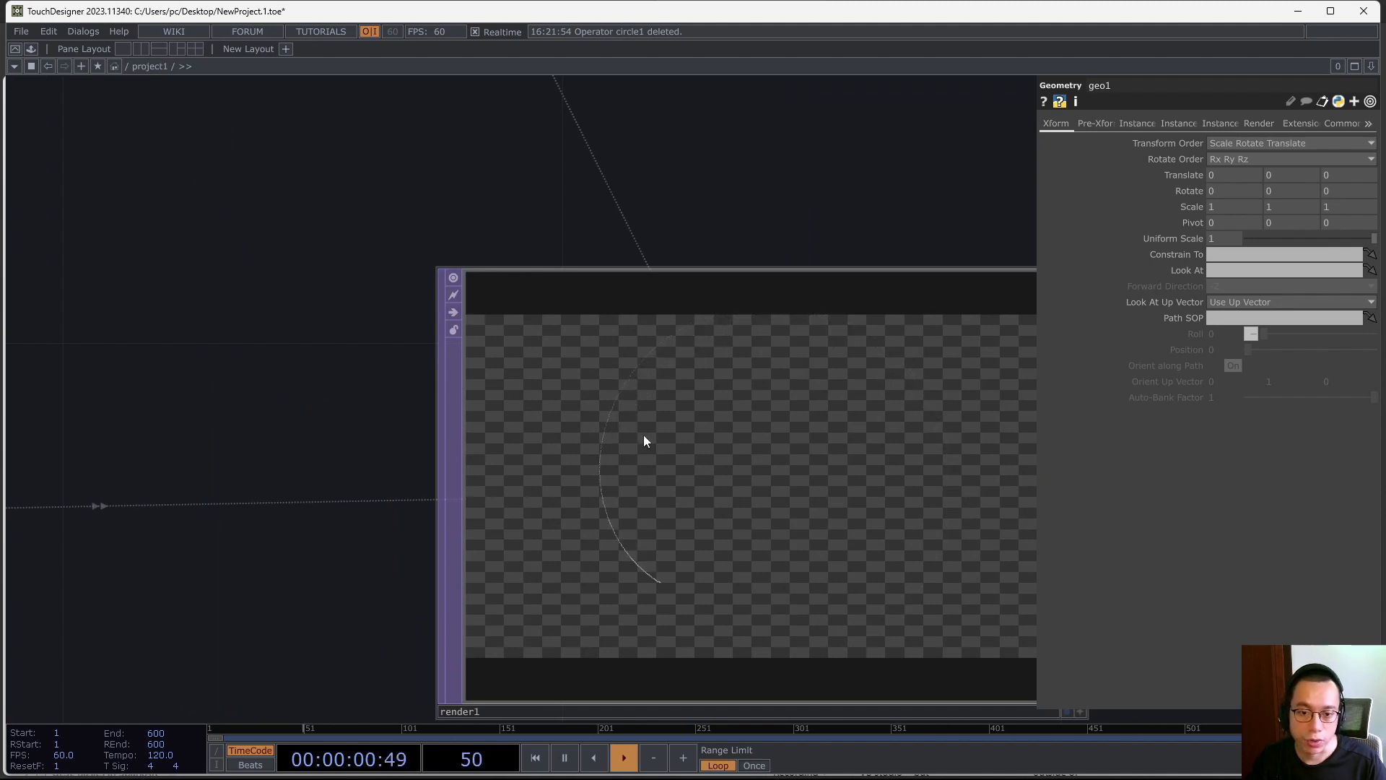
scroll(866, 596, down, 5)
Add a Feedback TOP beyond the Render node and connect the render's output to its input
drag(872, 699, 618, 590)
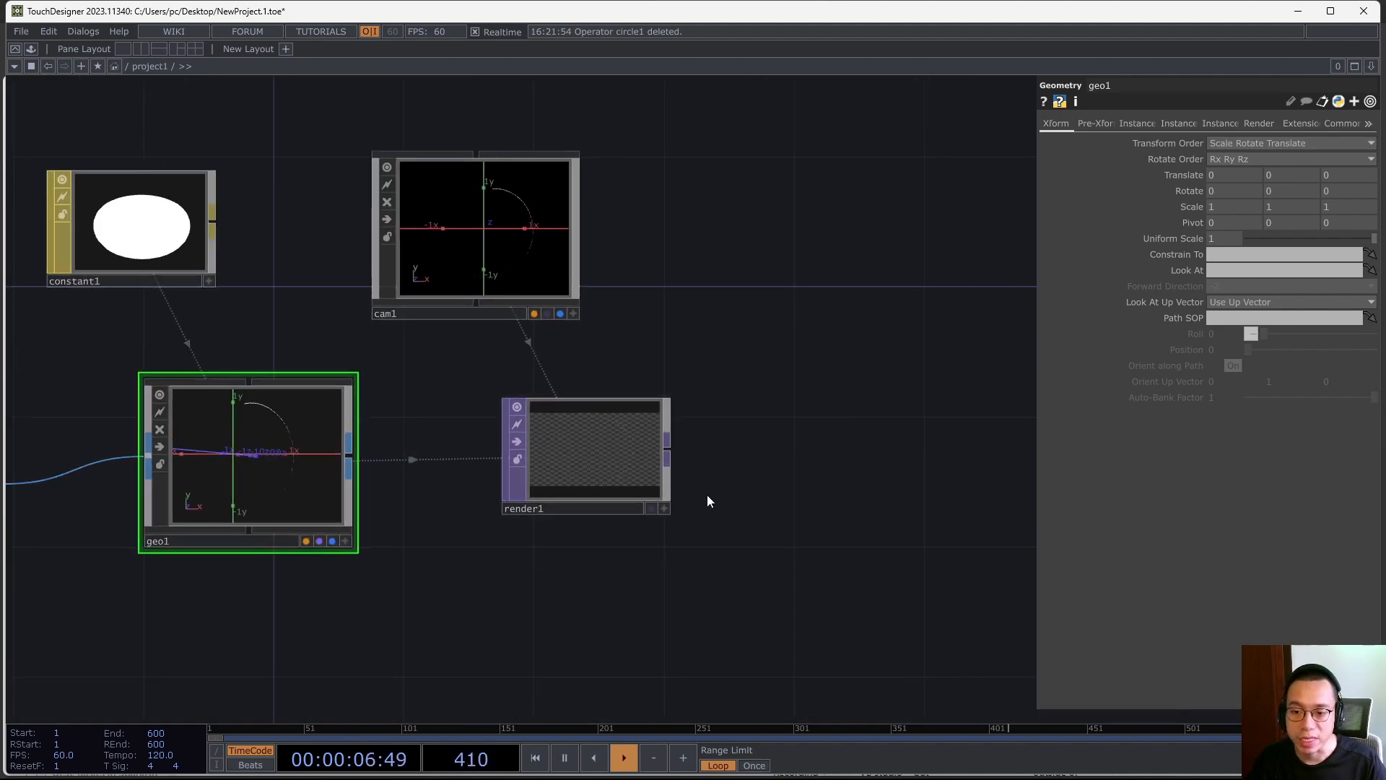
scroll(860, 504, down, 3)
drag(781, 513, 654, 513)
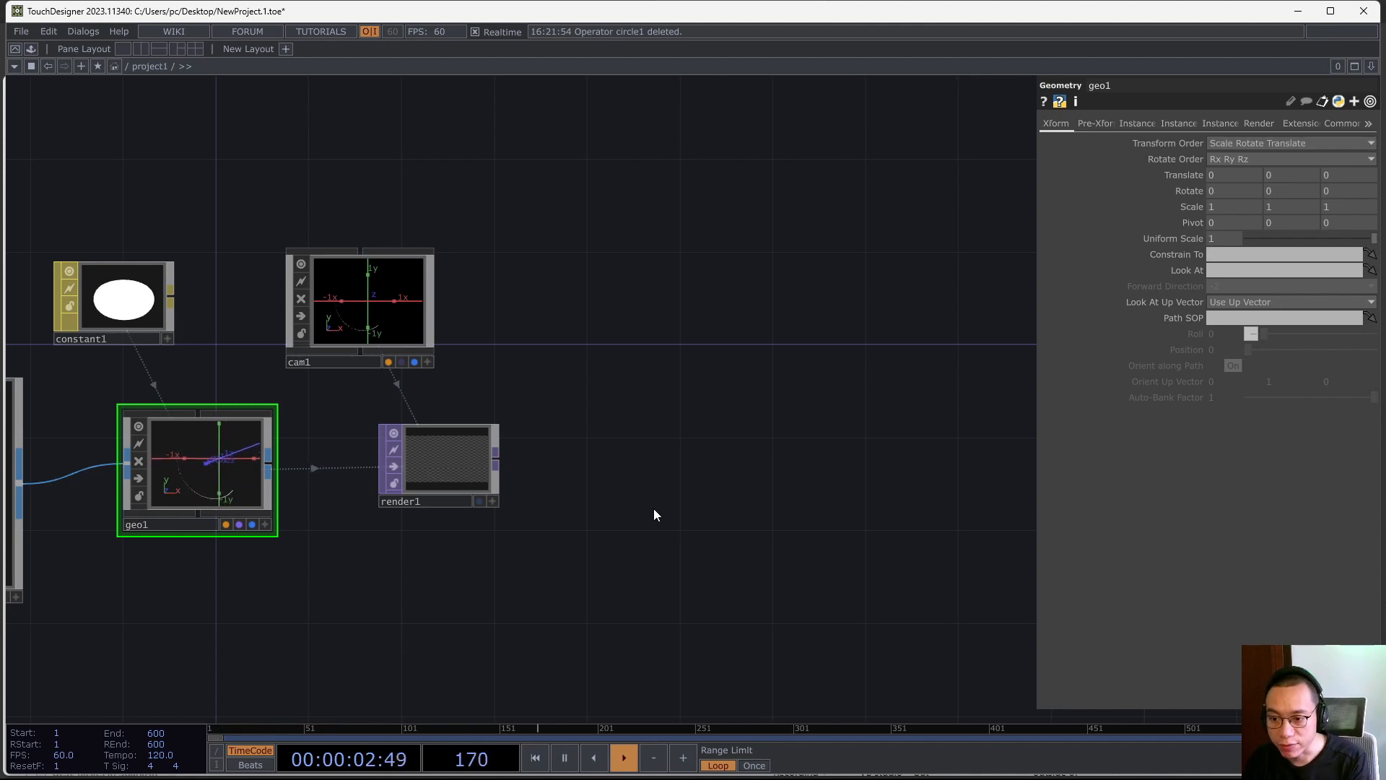
key(Tab)
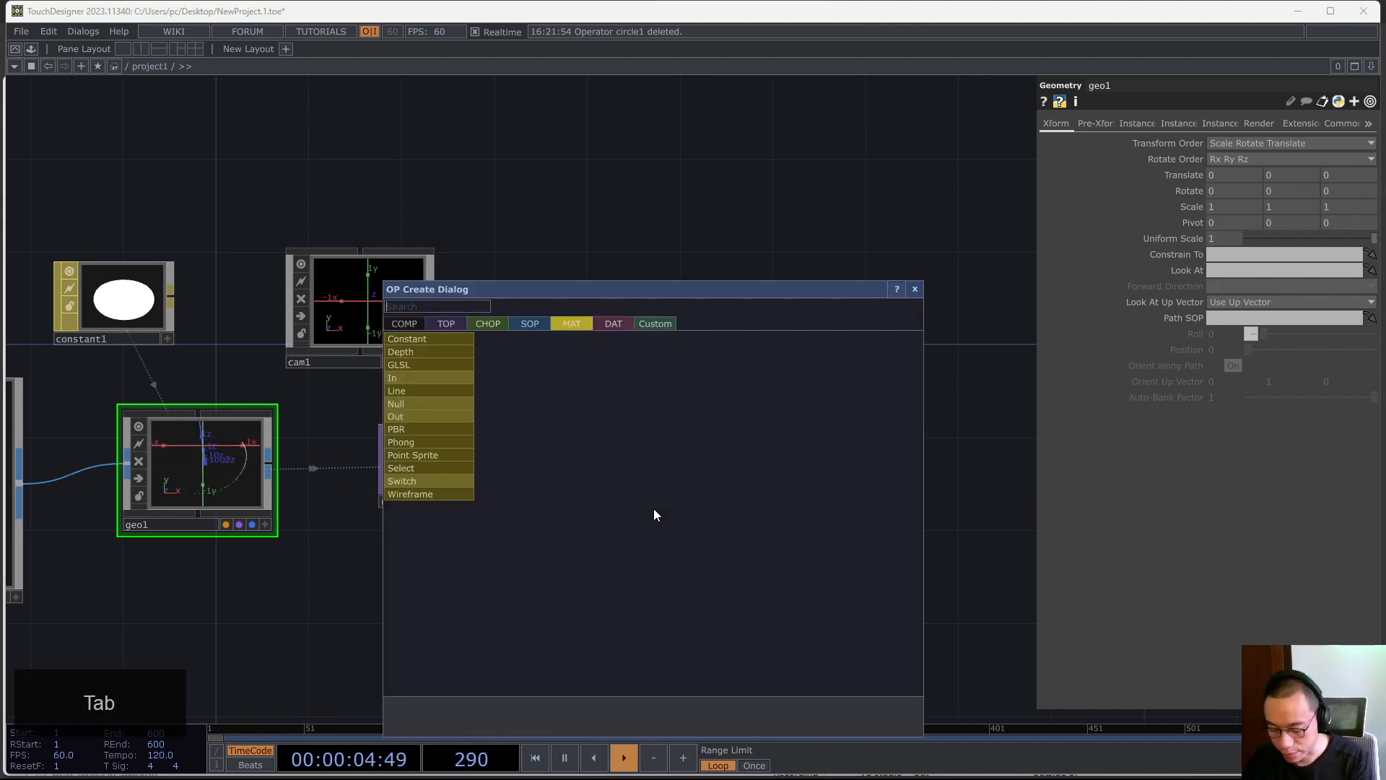
text(feed)
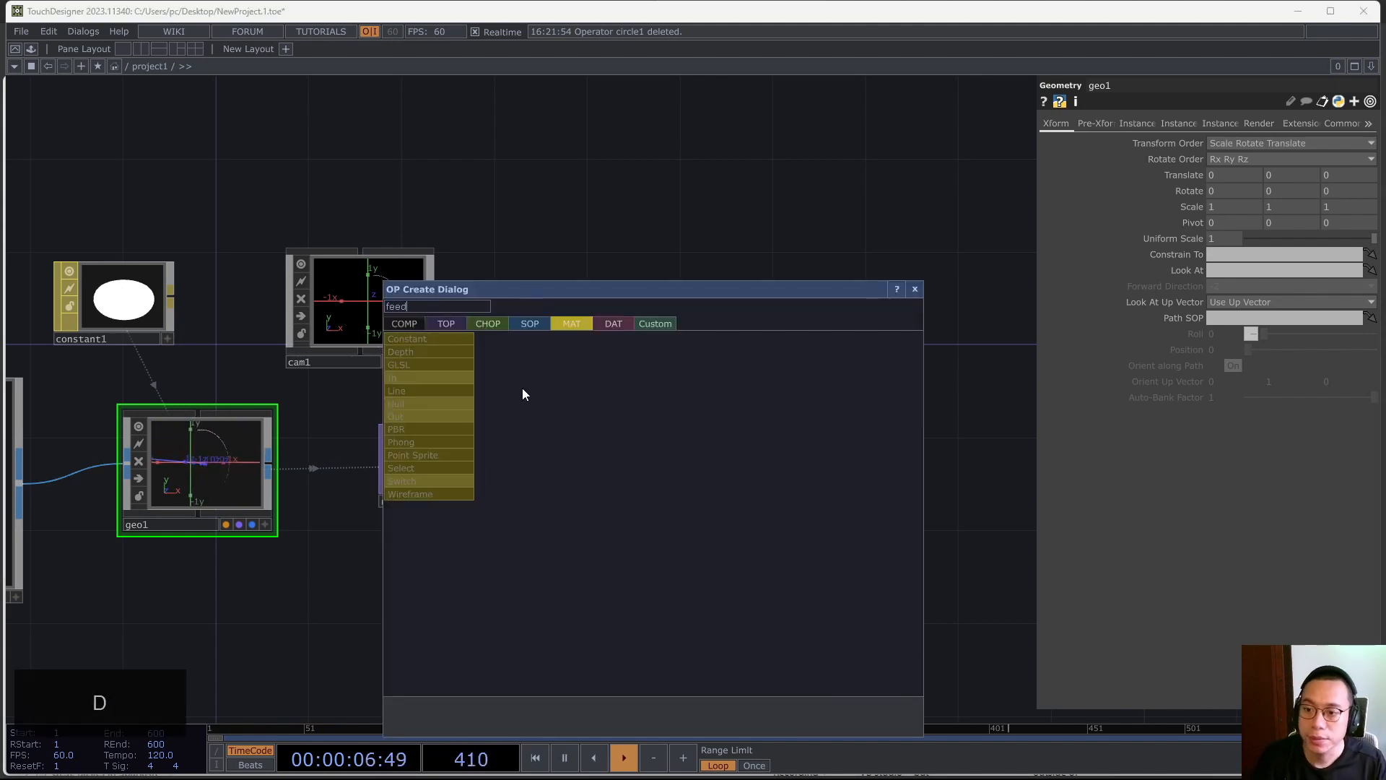
click(447, 323)
click(465, 654)
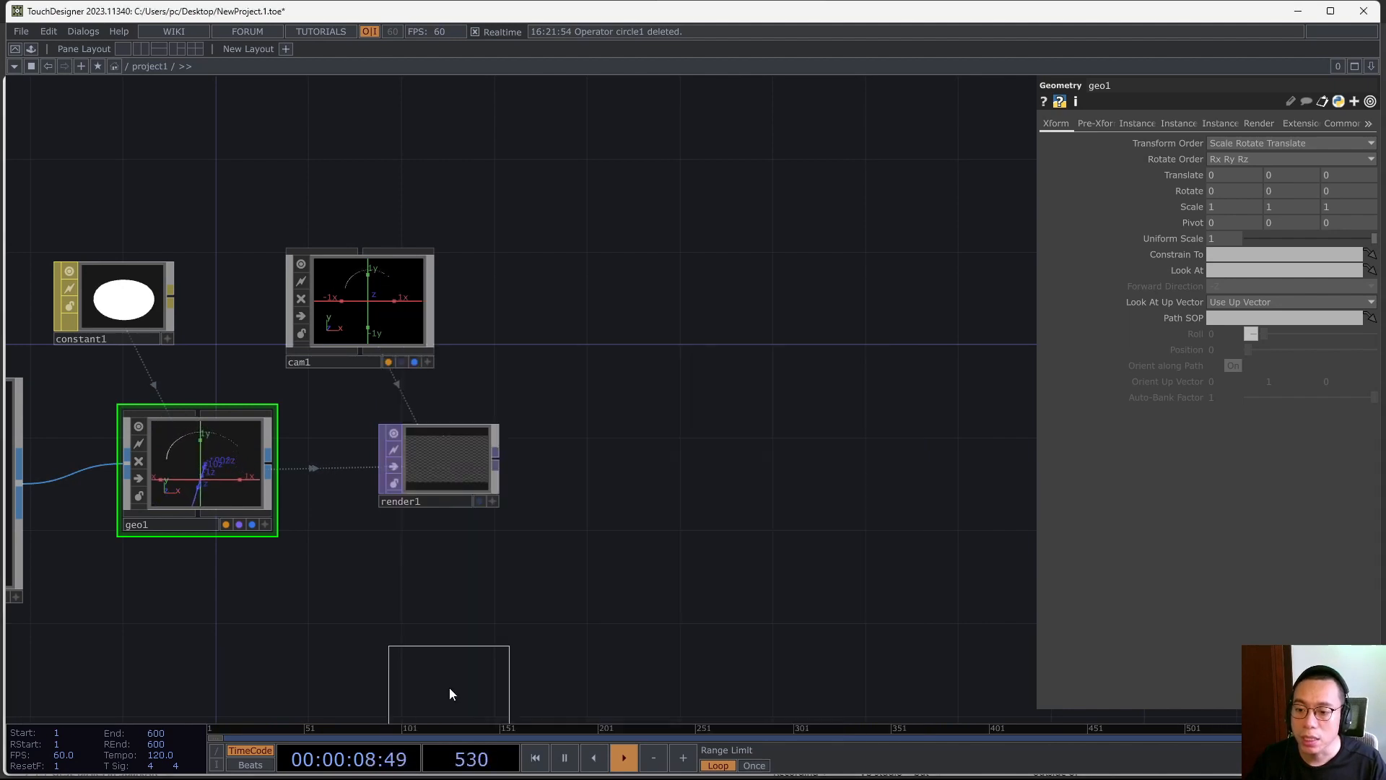
click(630, 353)
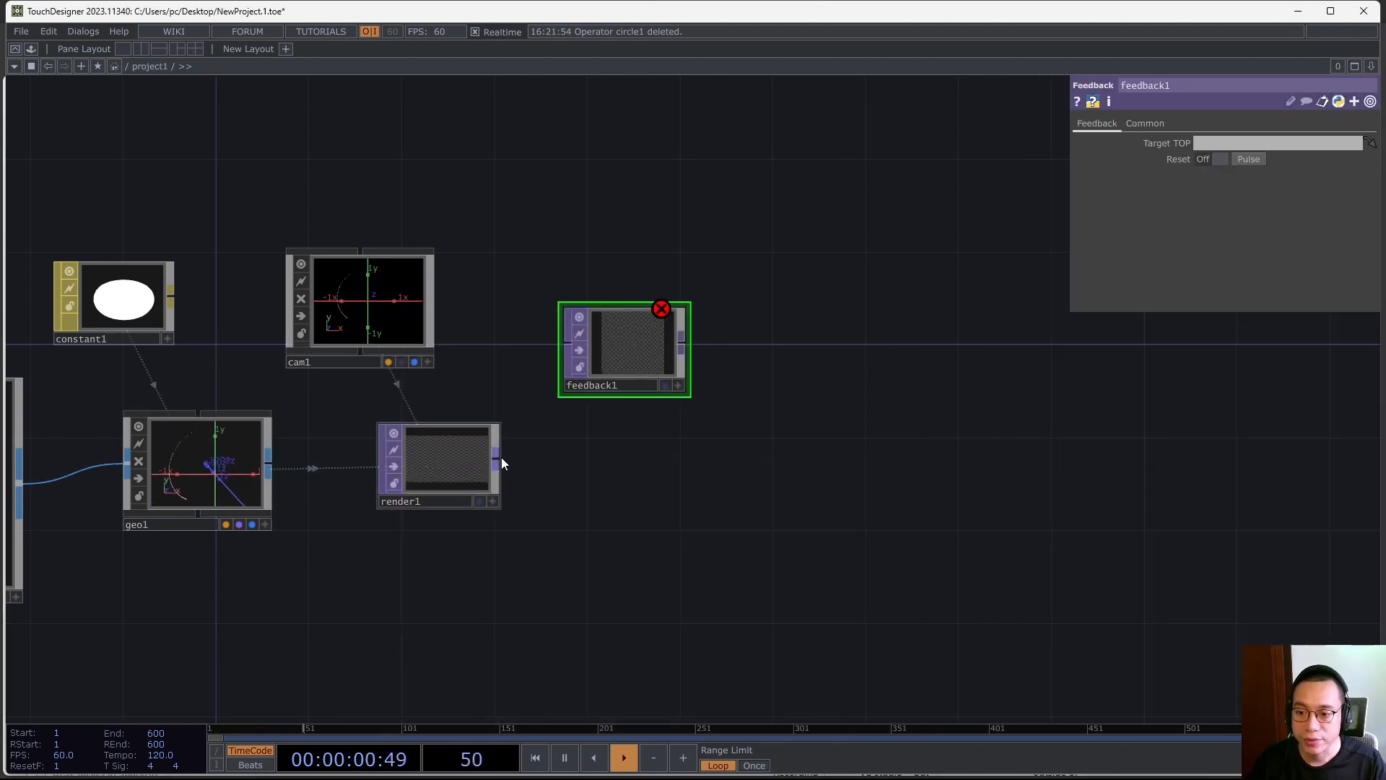
drag(496, 456, 565, 342)
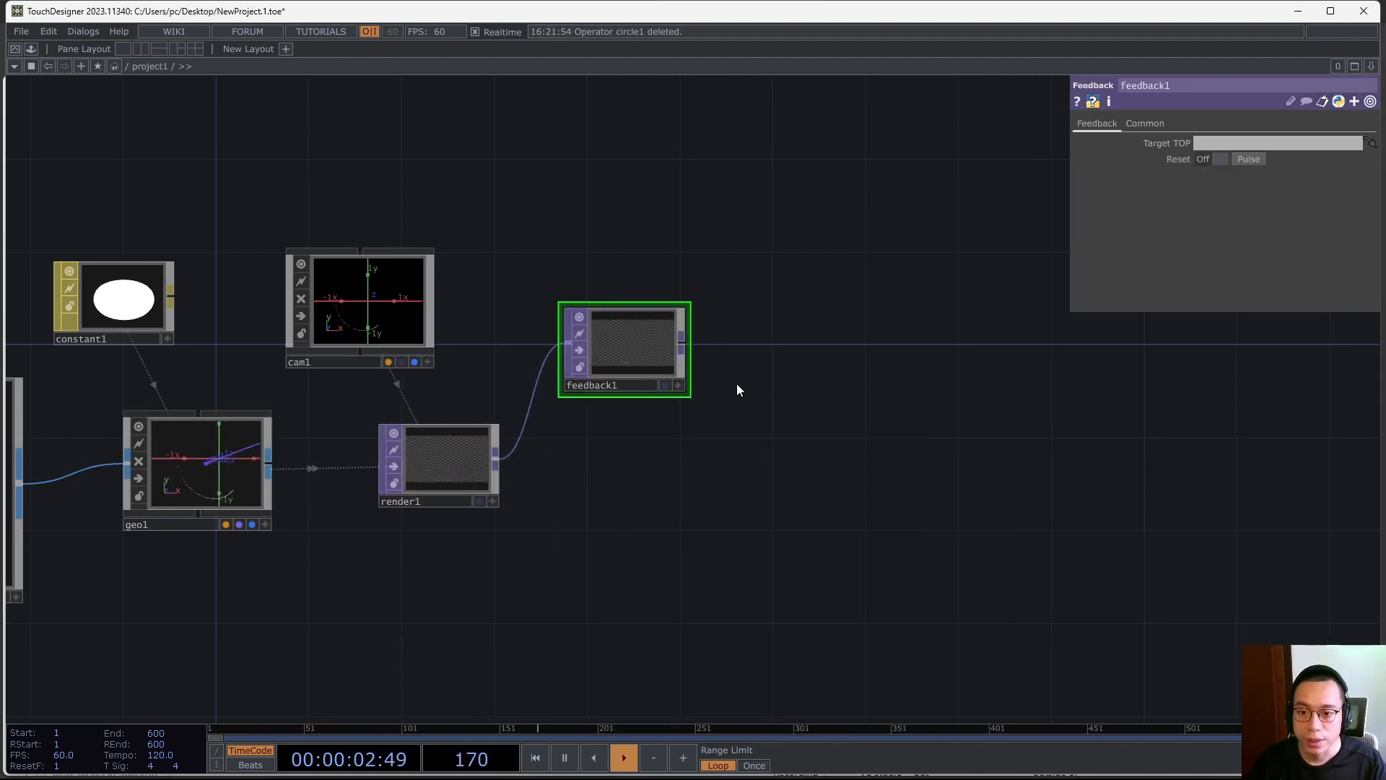
Add a Composite TOP beyond the Feedback node and connect the feedback's output as its first input
key(Tab)
text(comp)
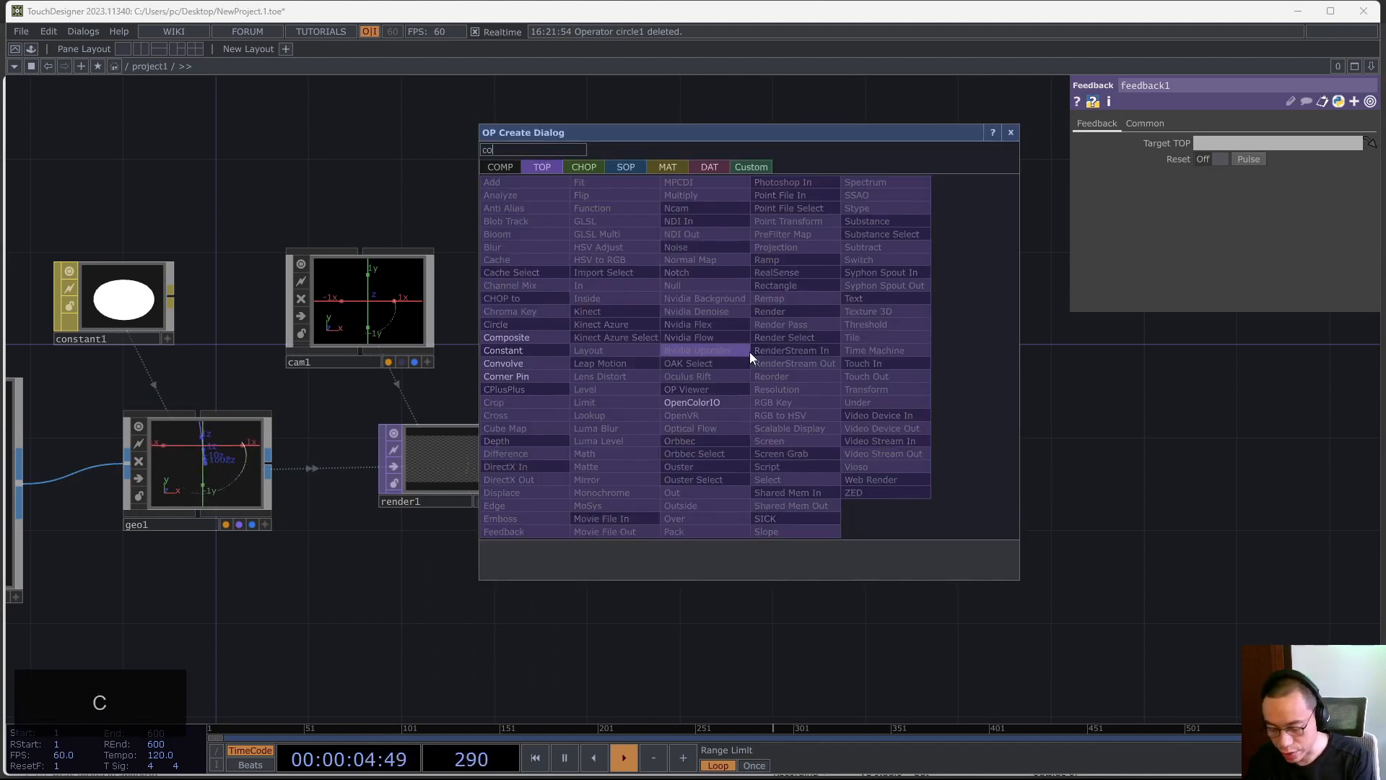
click(534, 337)
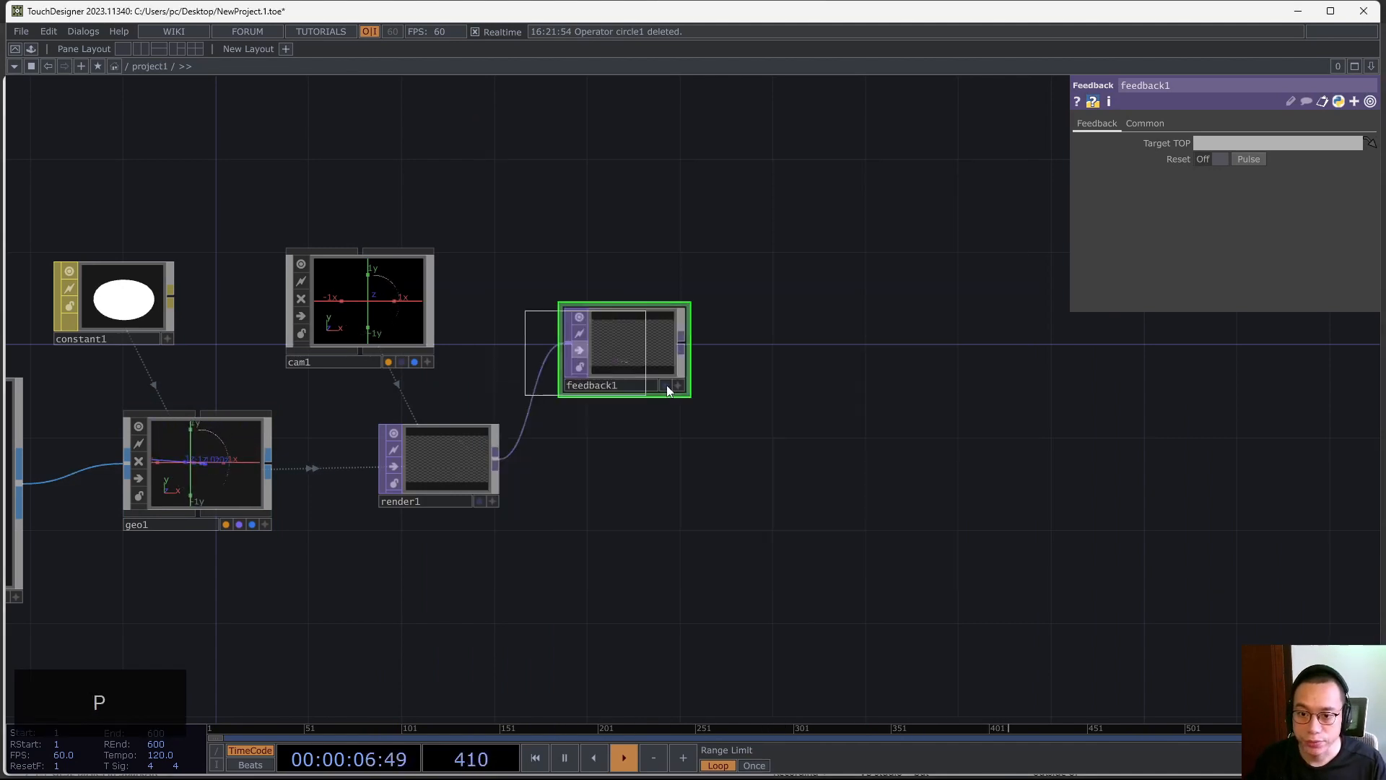
click(801, 397)
drag(684, 341, 834, 439)
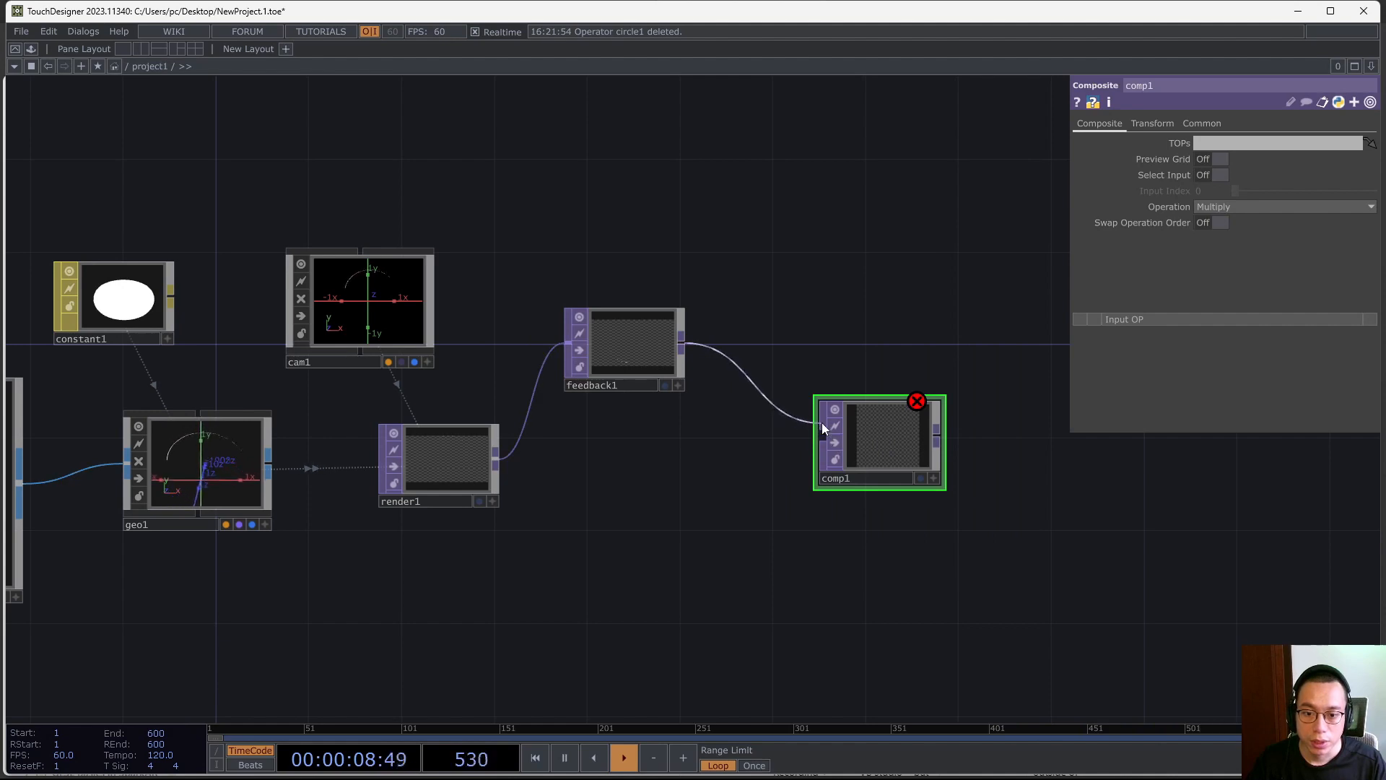
click(821, 427)
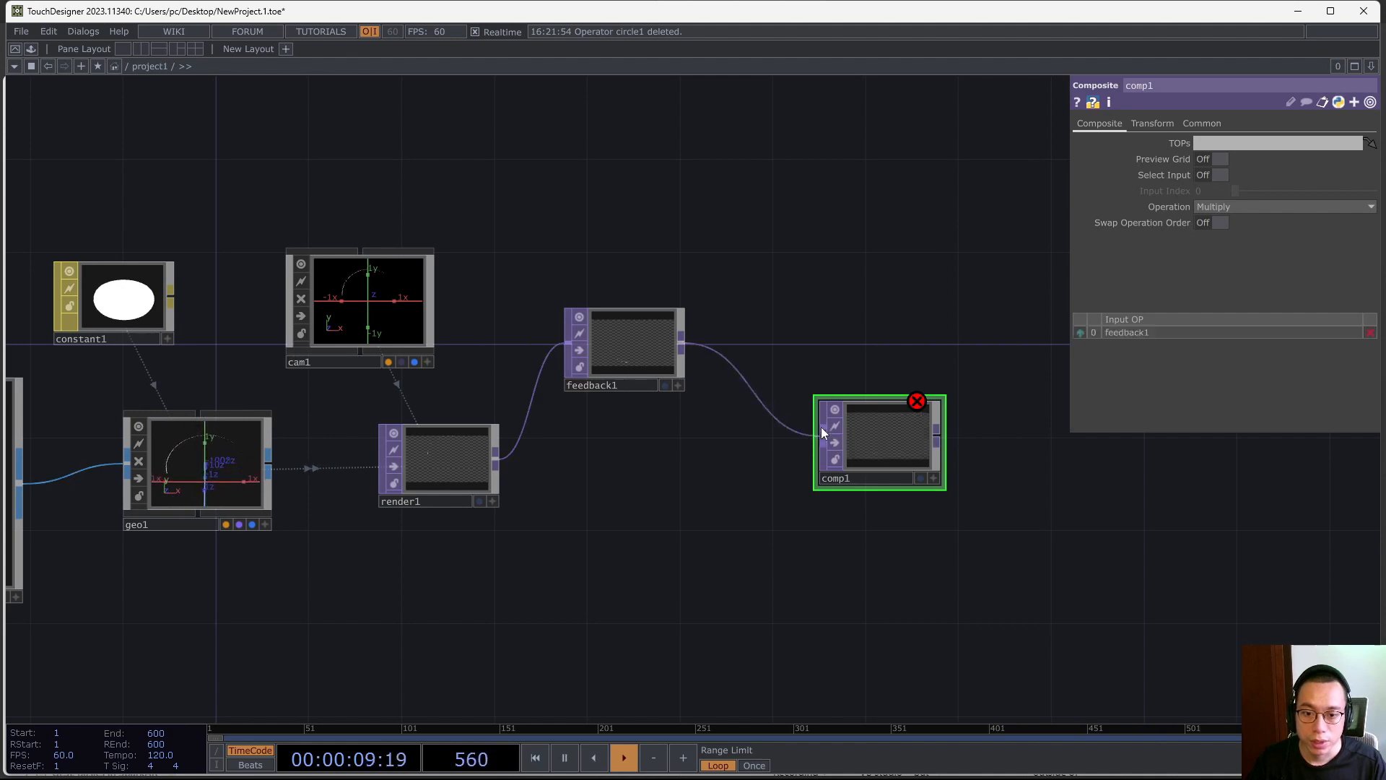
Connect the render's output to the Composite TOP as its second input and inspect the combined image
click(496, 458)
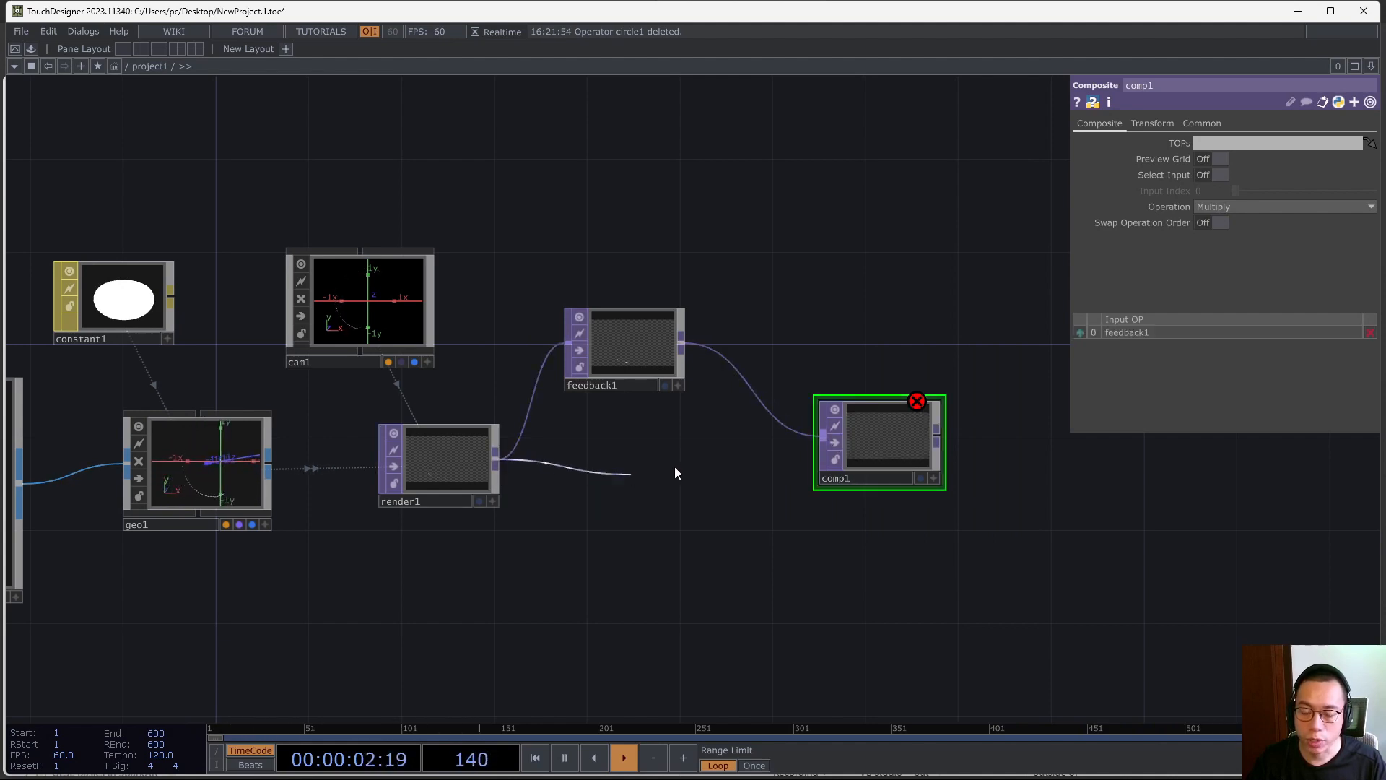
click(817, 443)
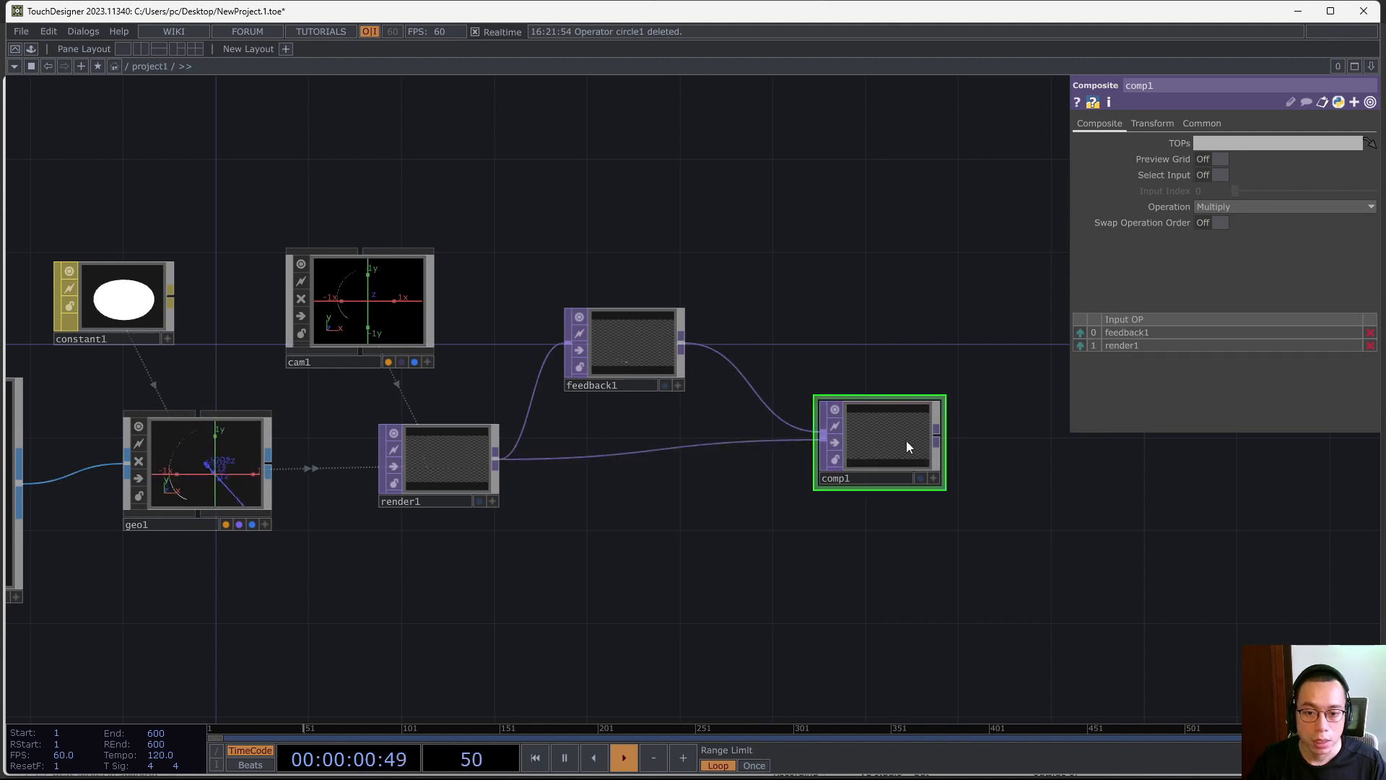
scroll(898, 443, up, 5)
scroll(882, 440, down, 5)
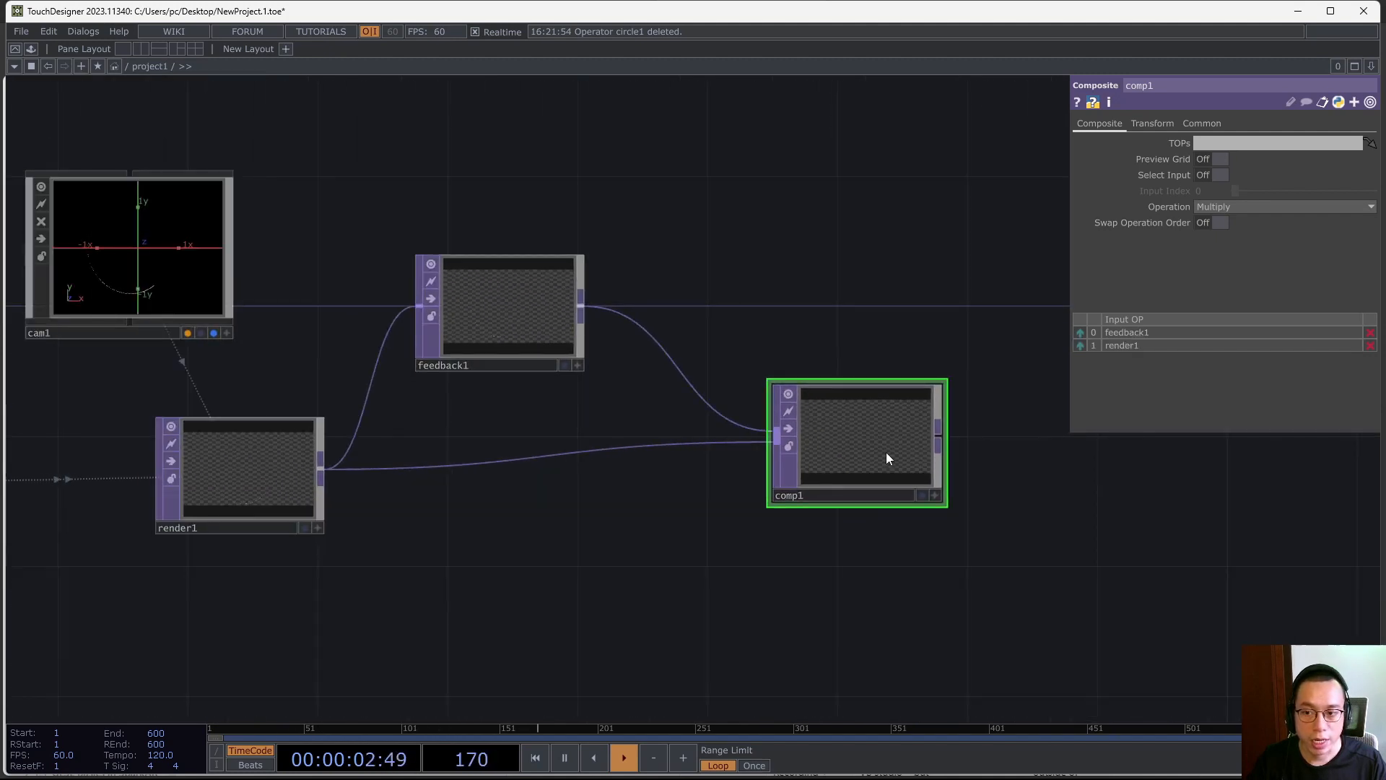
Set the Feedback TOP's target to the Composite TOP comp1 to close the feedback loop
drag(886, 452, 507, 329)
click(496, 327)
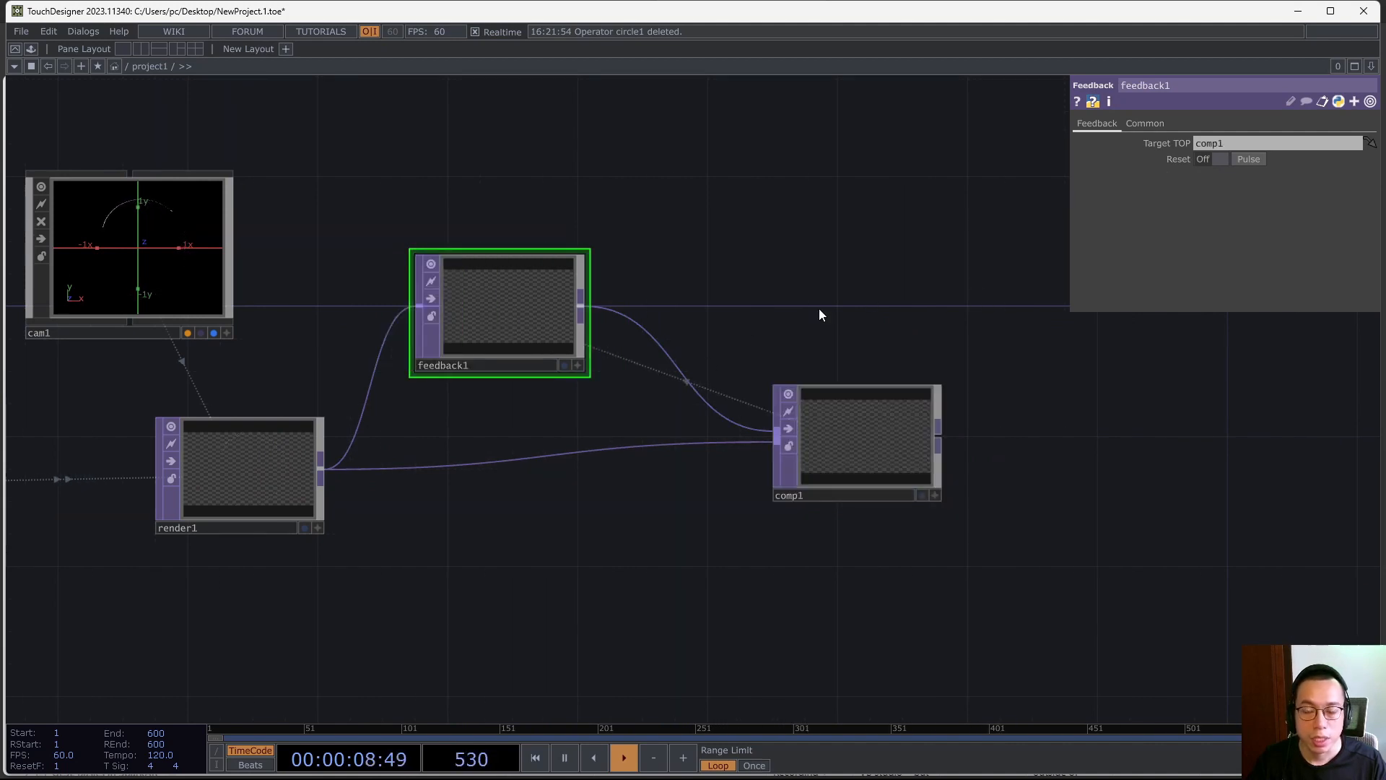
scroll(519, 312, up, 5)
scroll(518, 312, down, 4)
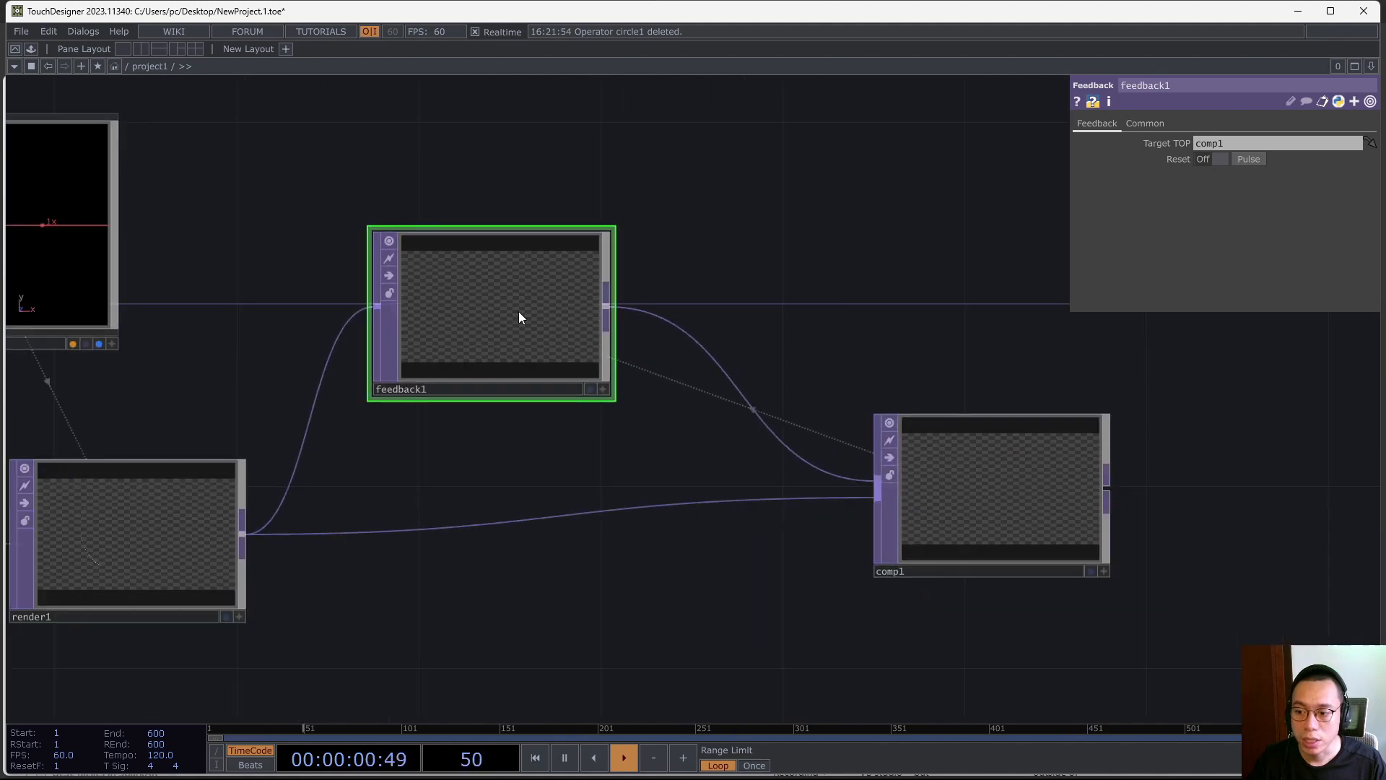
Set the Composite TOP's operation to Over
click(987, 492)
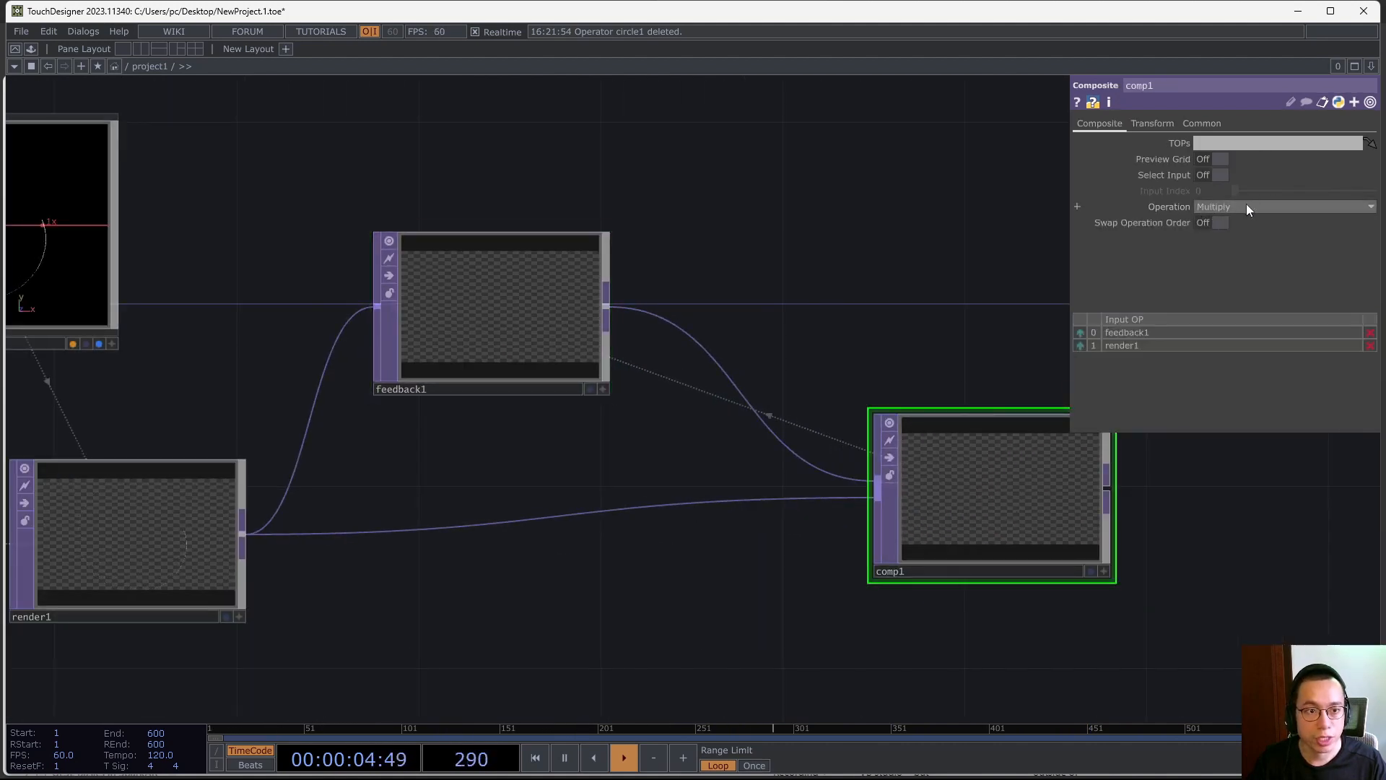
click(1321, 207)
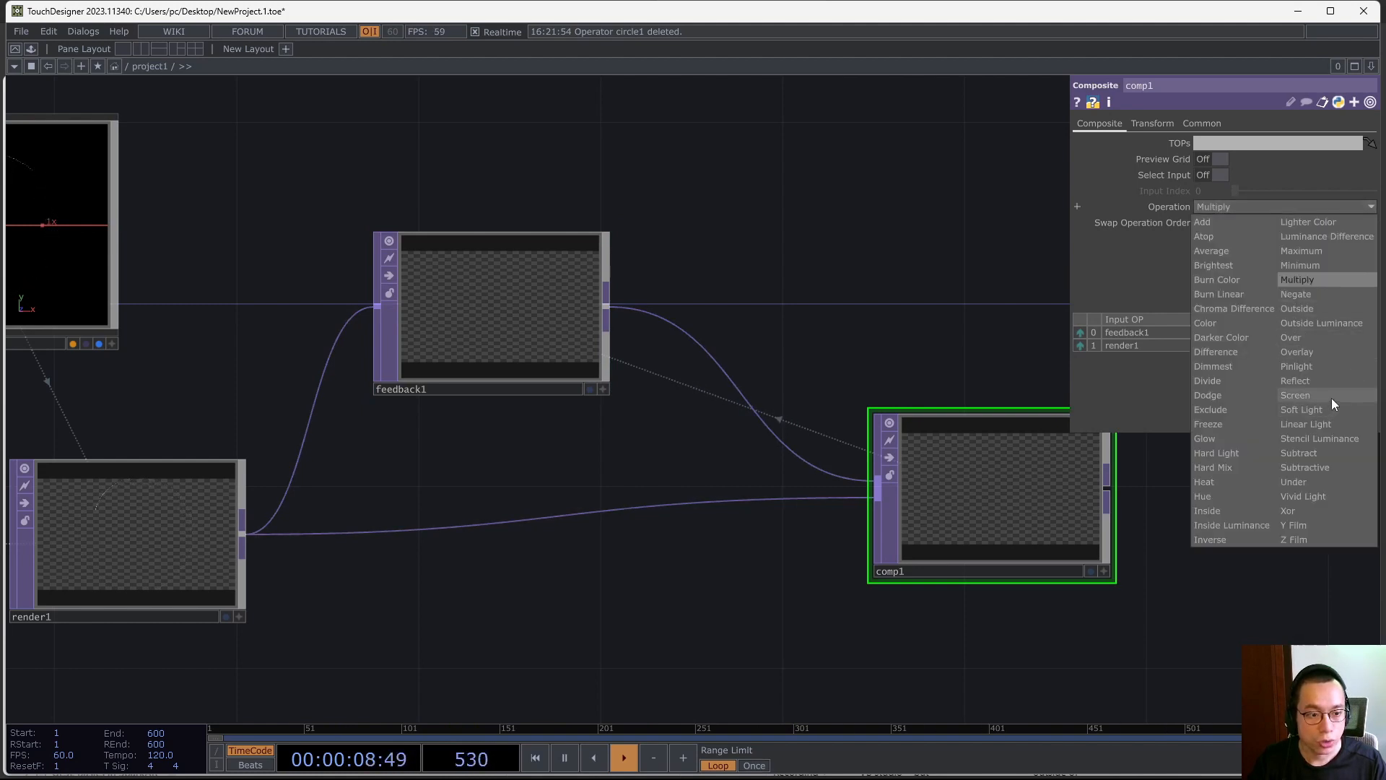
click(1343, 337)
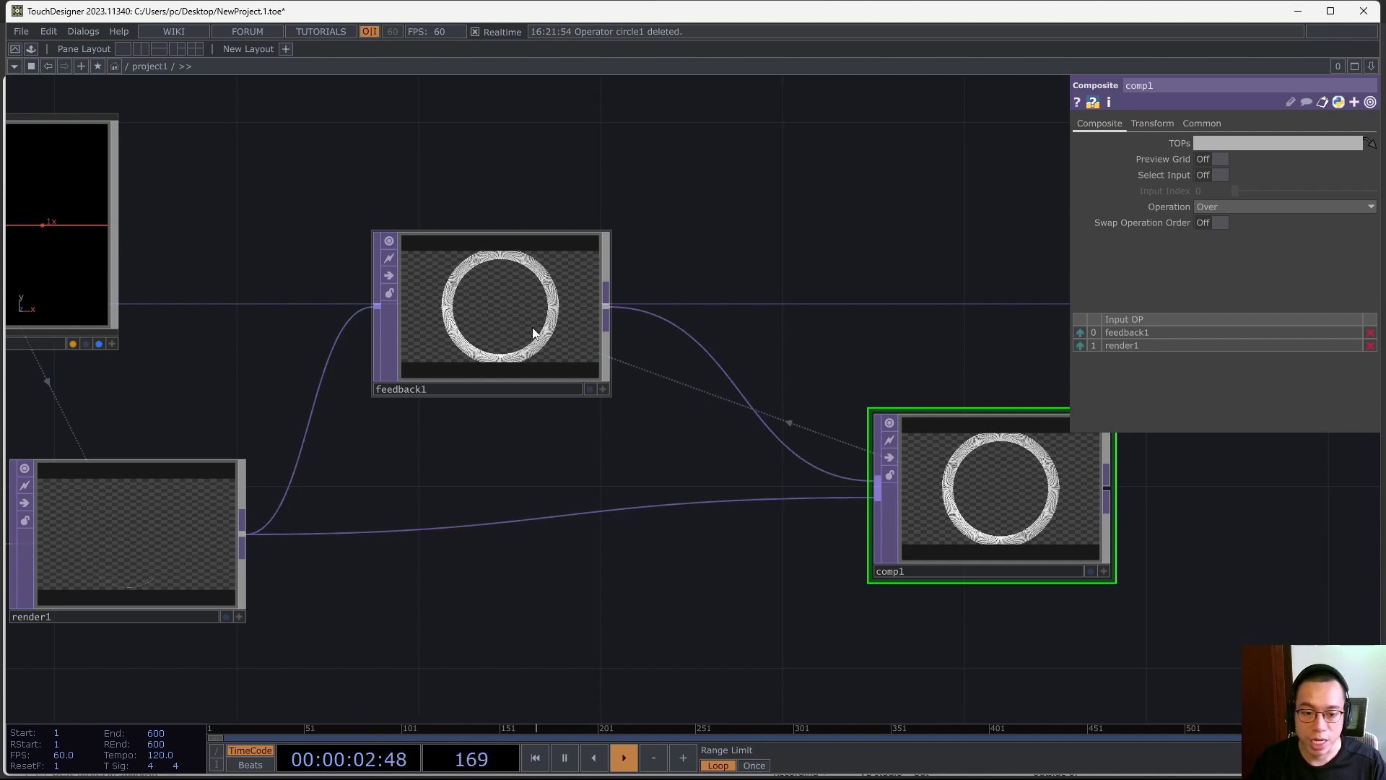
Examine the accumulated image in the feedback loop and trace the network back to the Particle and Circle SOPs
scroll(797, 331, down, 3)
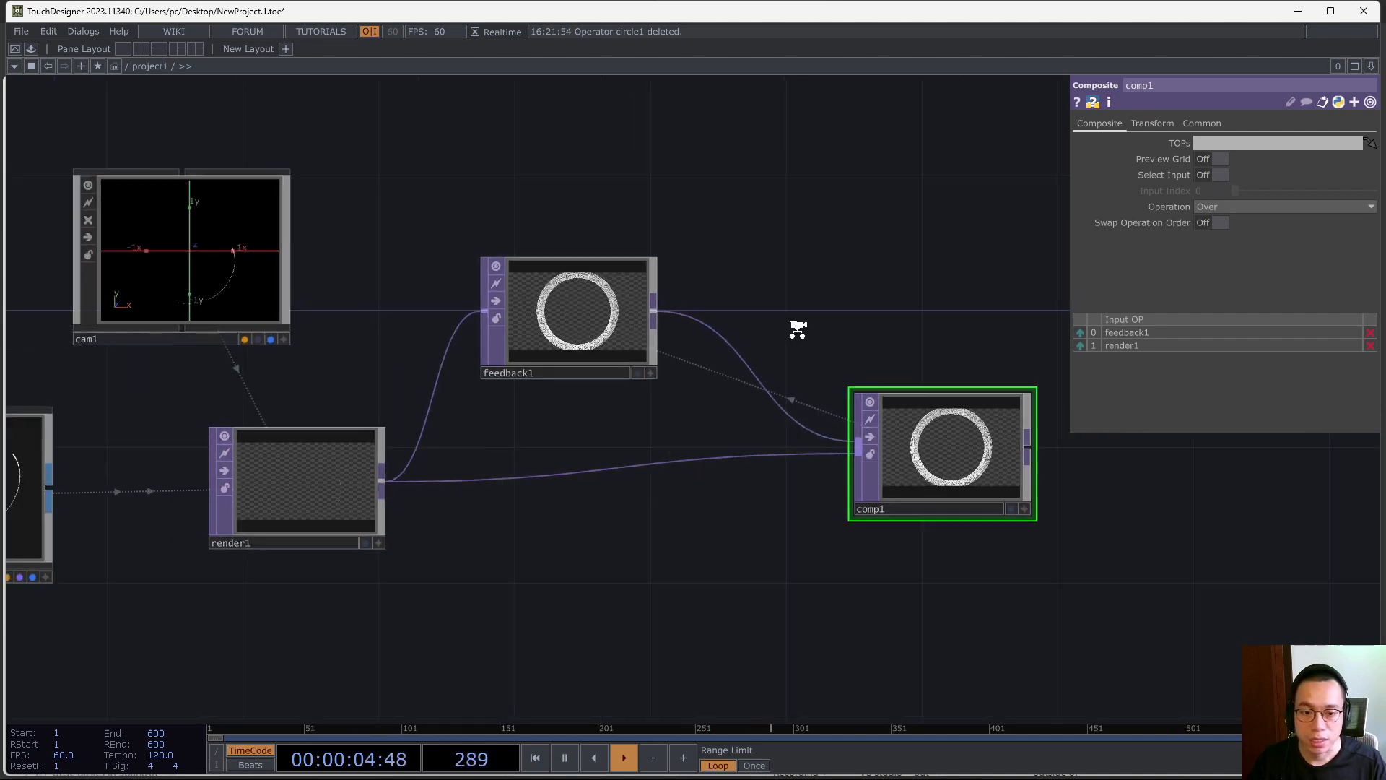
drag(795, 329, 514, 315)
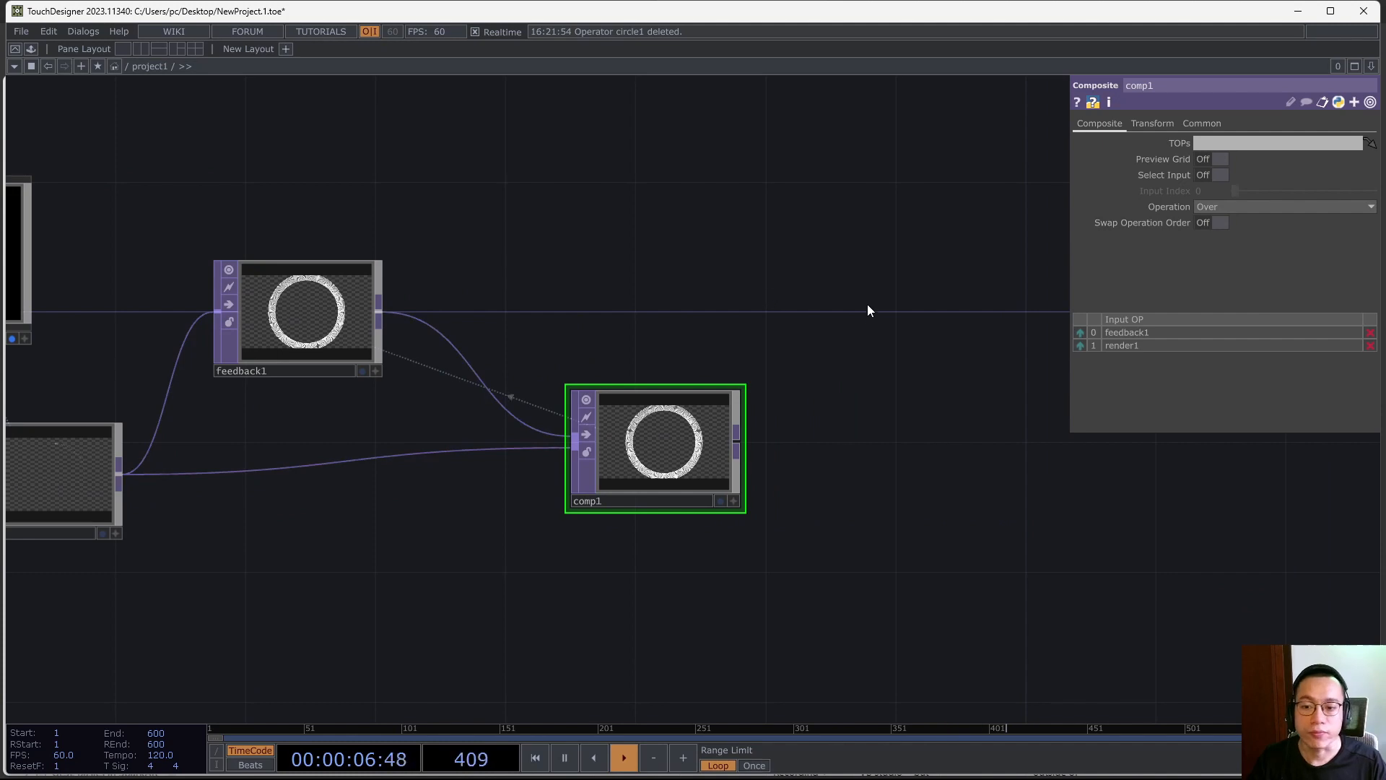
scroll(829, 337, down, 2)
scroll(794, 304, down, 3)
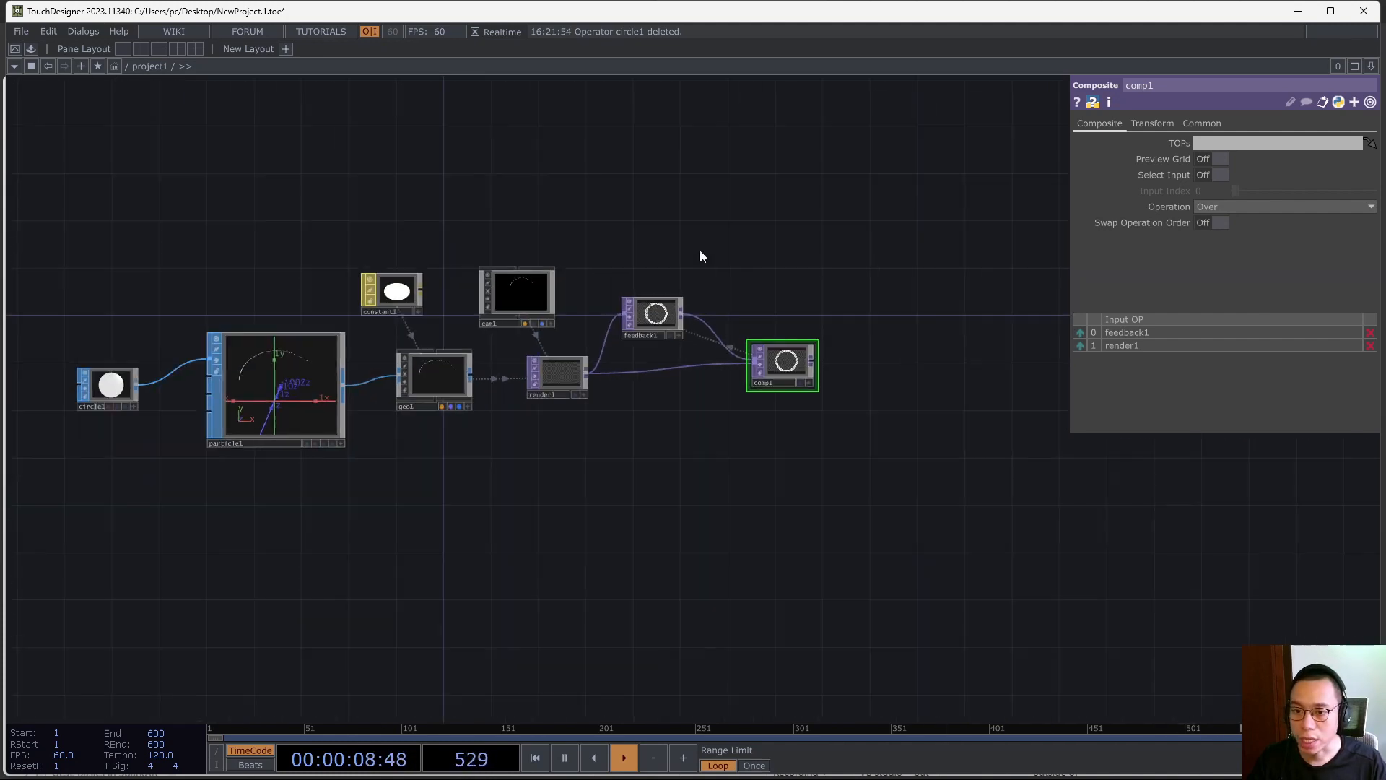
drag(699, 256, 889, 245)
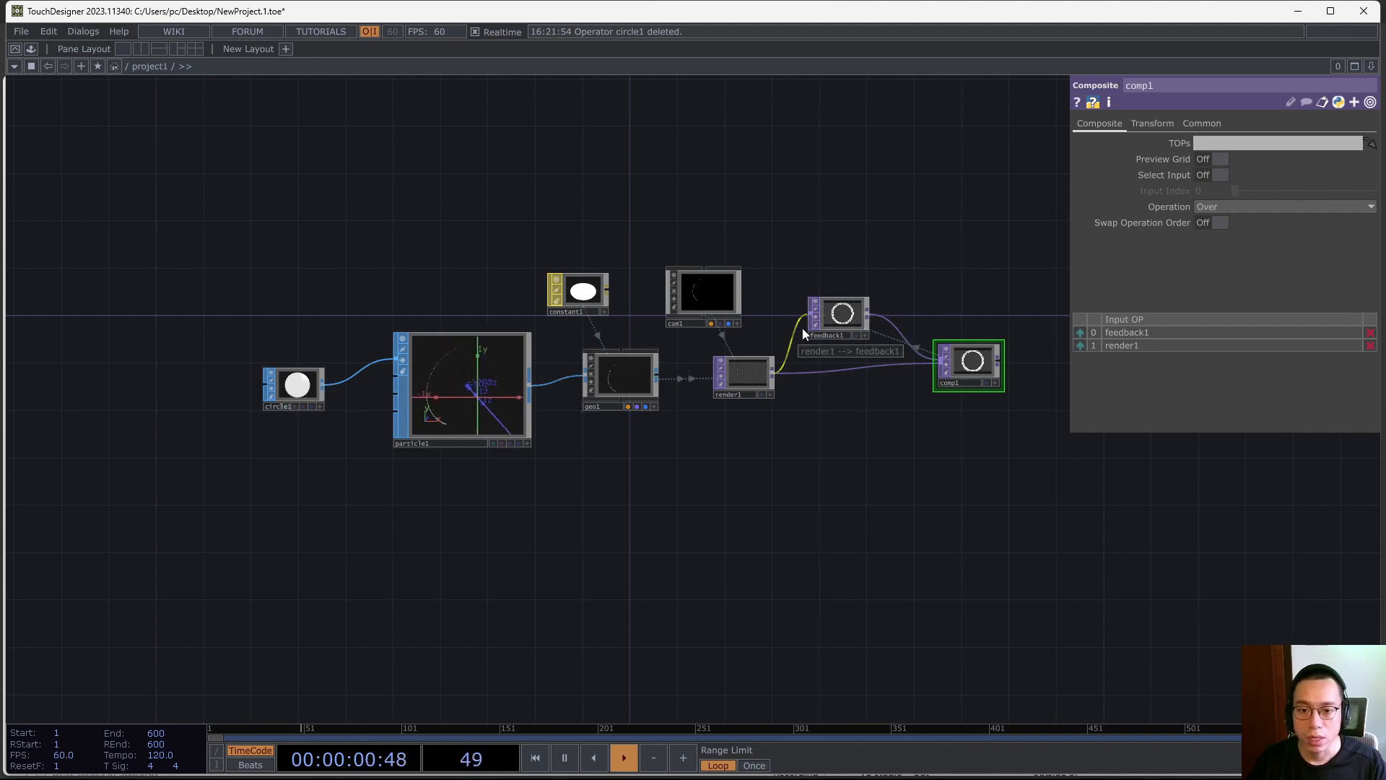
scroll(834, 334, up, 6)
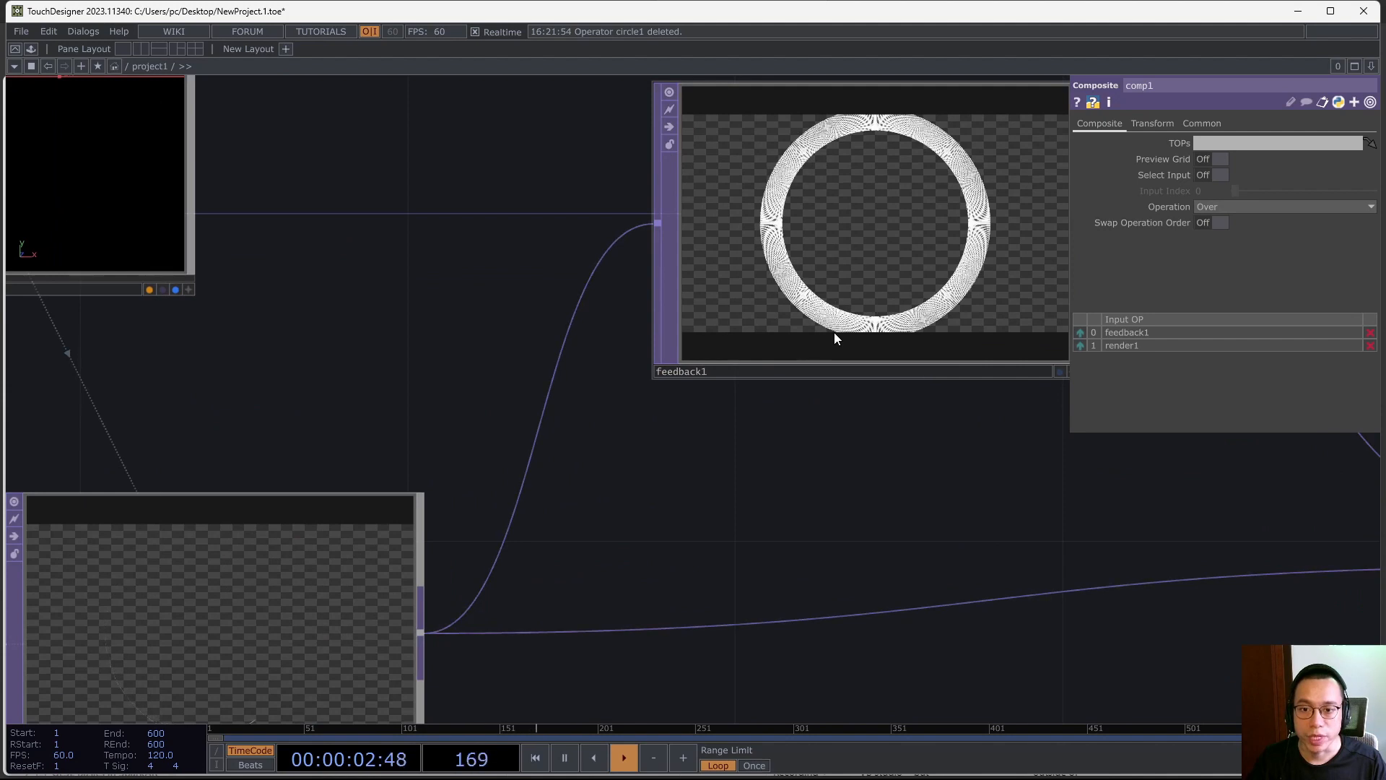
scroll(834, 332, down, 3)
scroll(551, 452, down, 3)
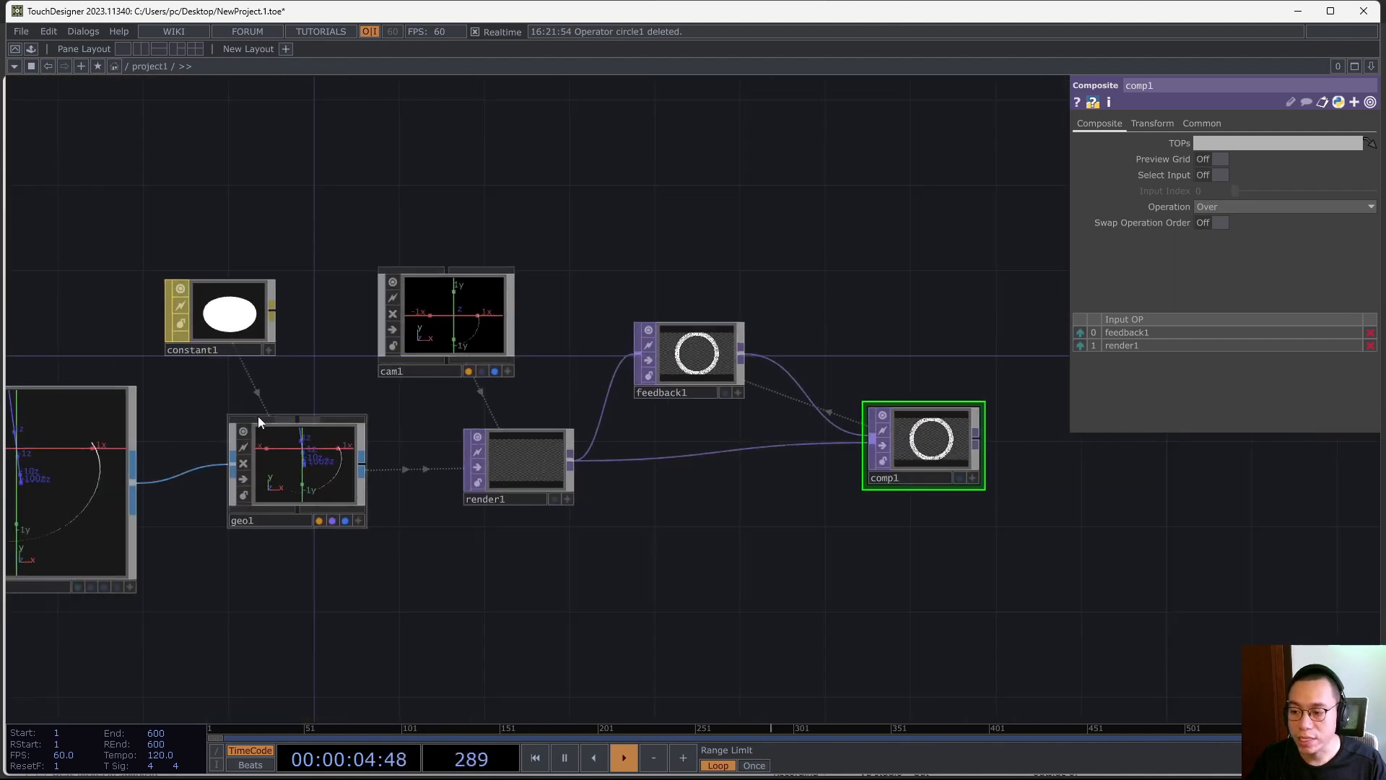
drag(192, 529, 572, 538)
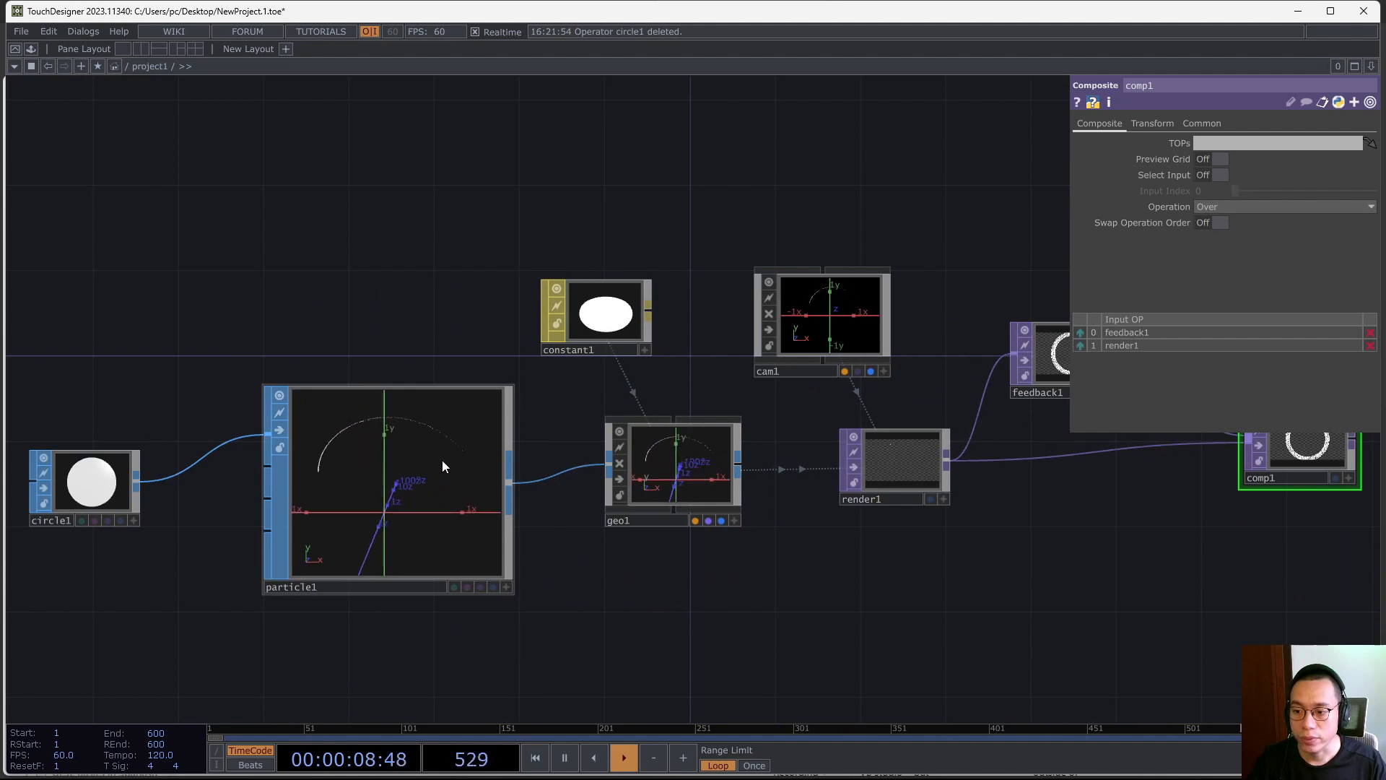
scroll(97, 473, up, 4)
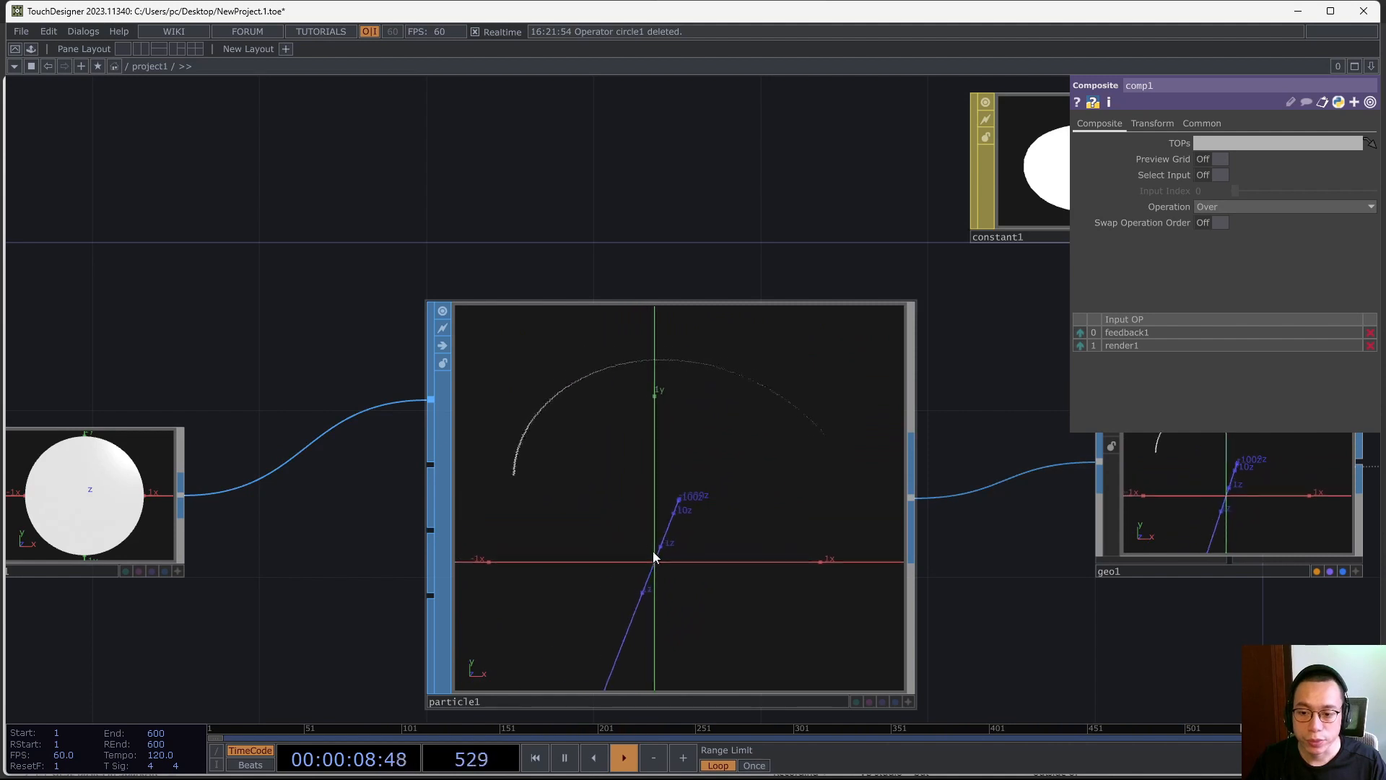
scroll(706, 427, down, 6)
drag(769, 547, 408, 551)
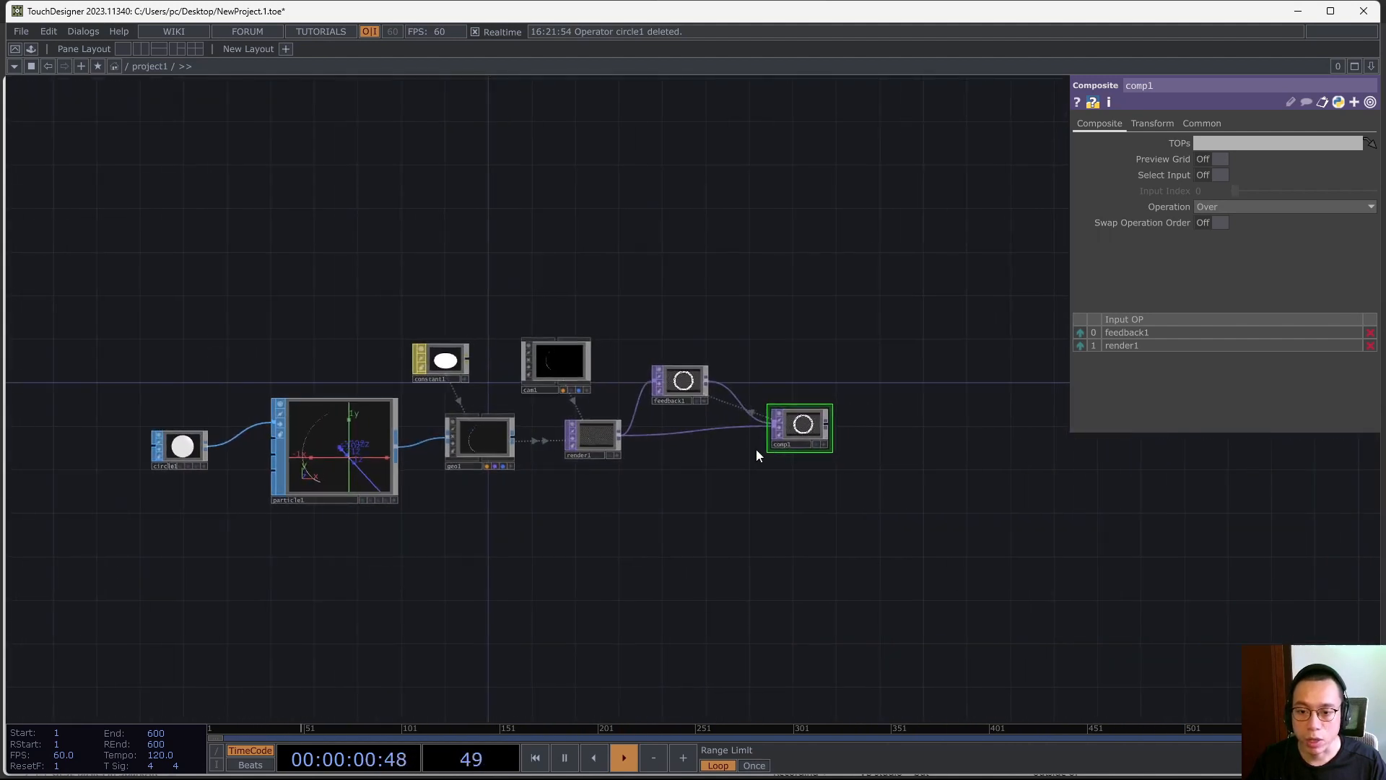
scroll(647, 462, up, 7)
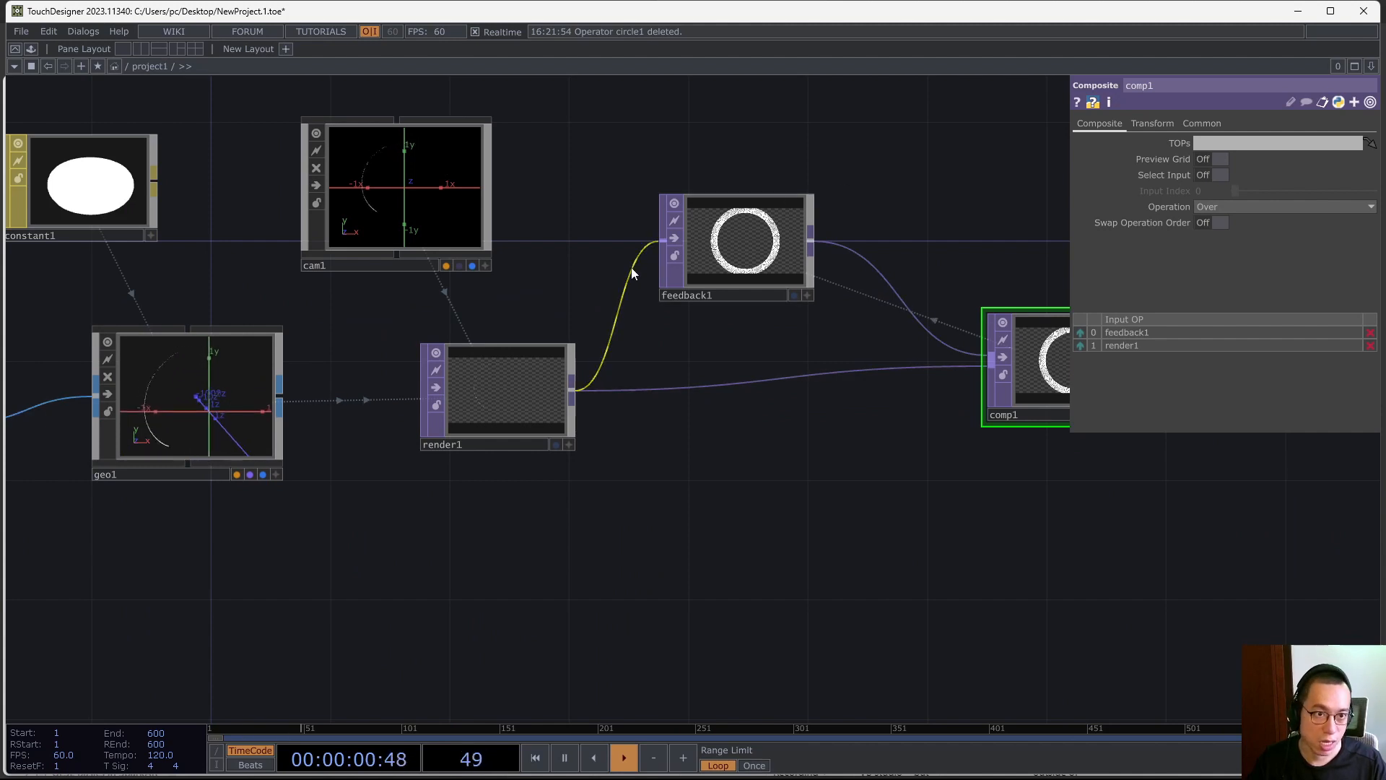
Add a Noise CHOP in the empty area below and before the Circle SOP
scroll(498, 553, down, 3)
scroll(498, 553, left, 5)
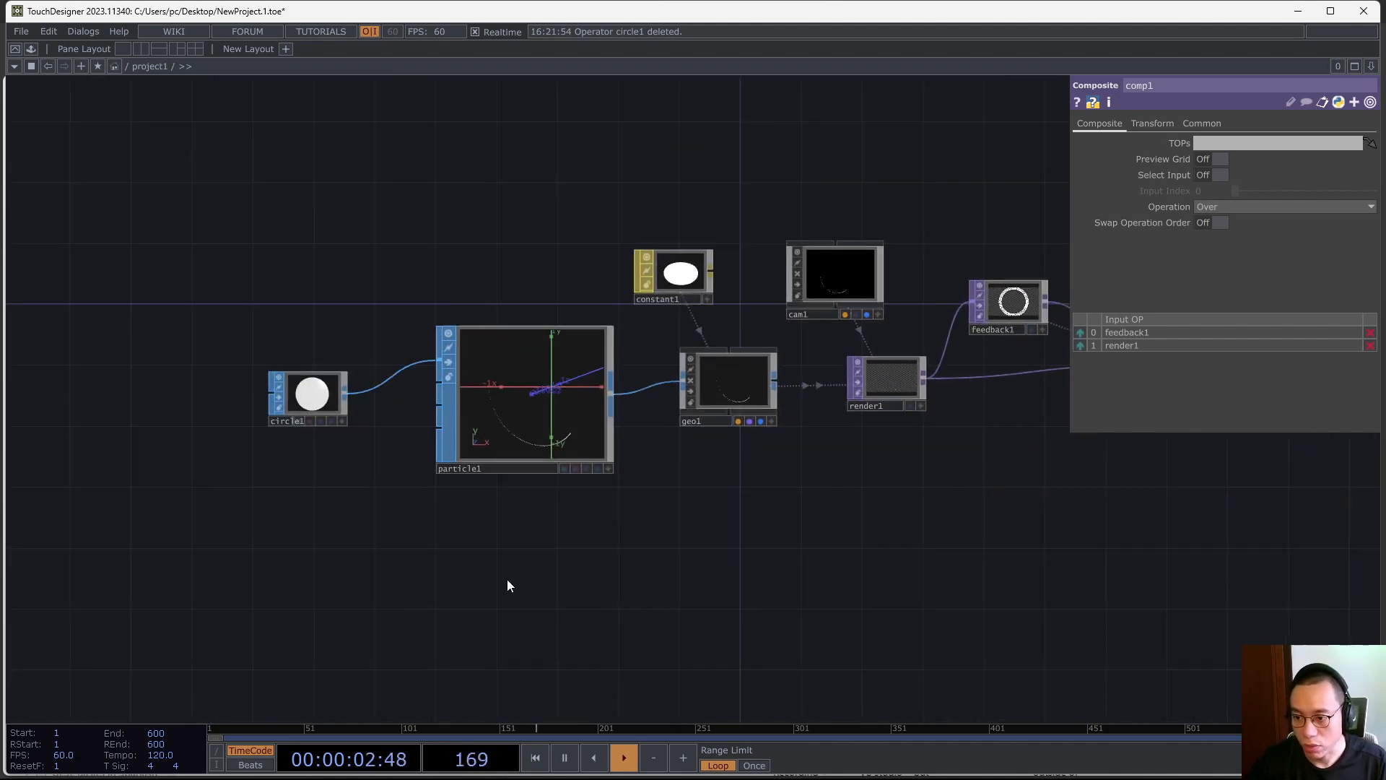
key(Tab)
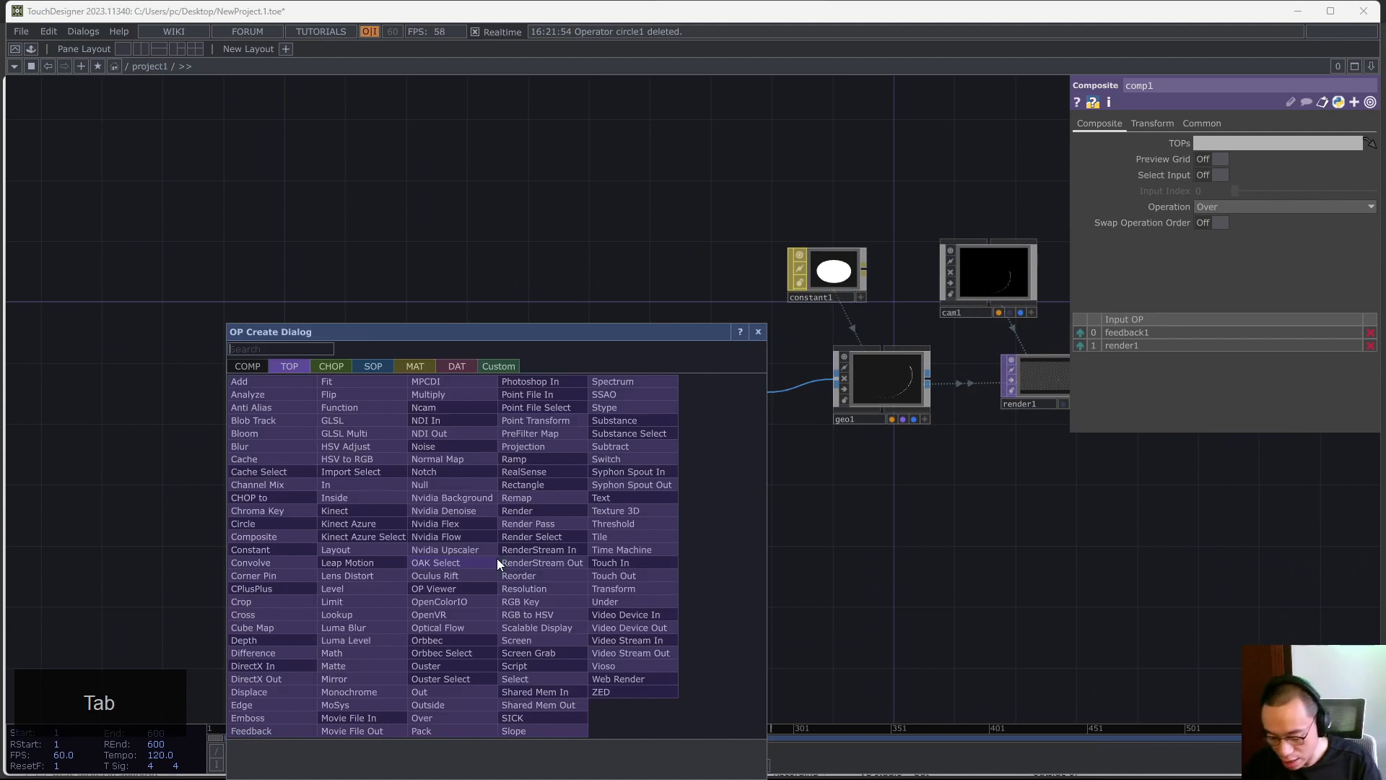
text(noise)
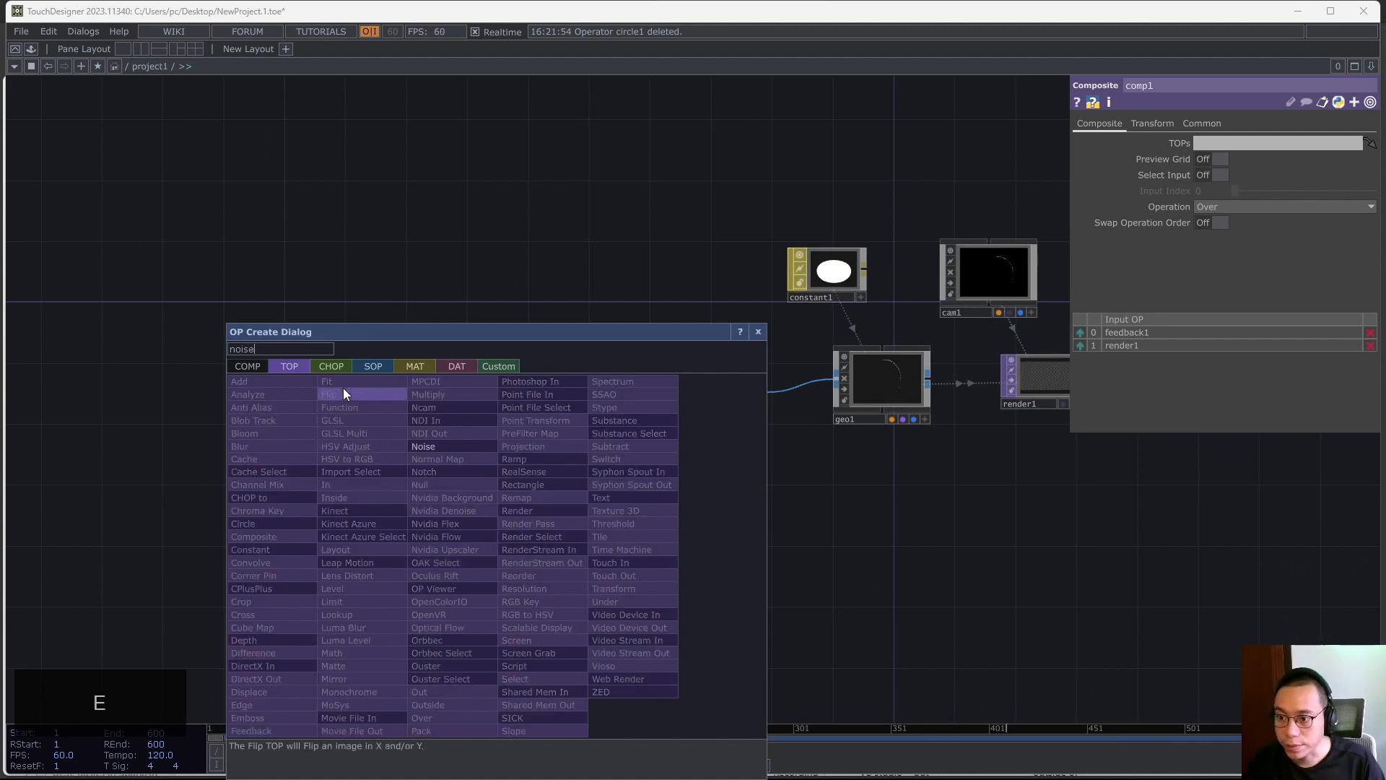
click(334, 367)
key(Return)
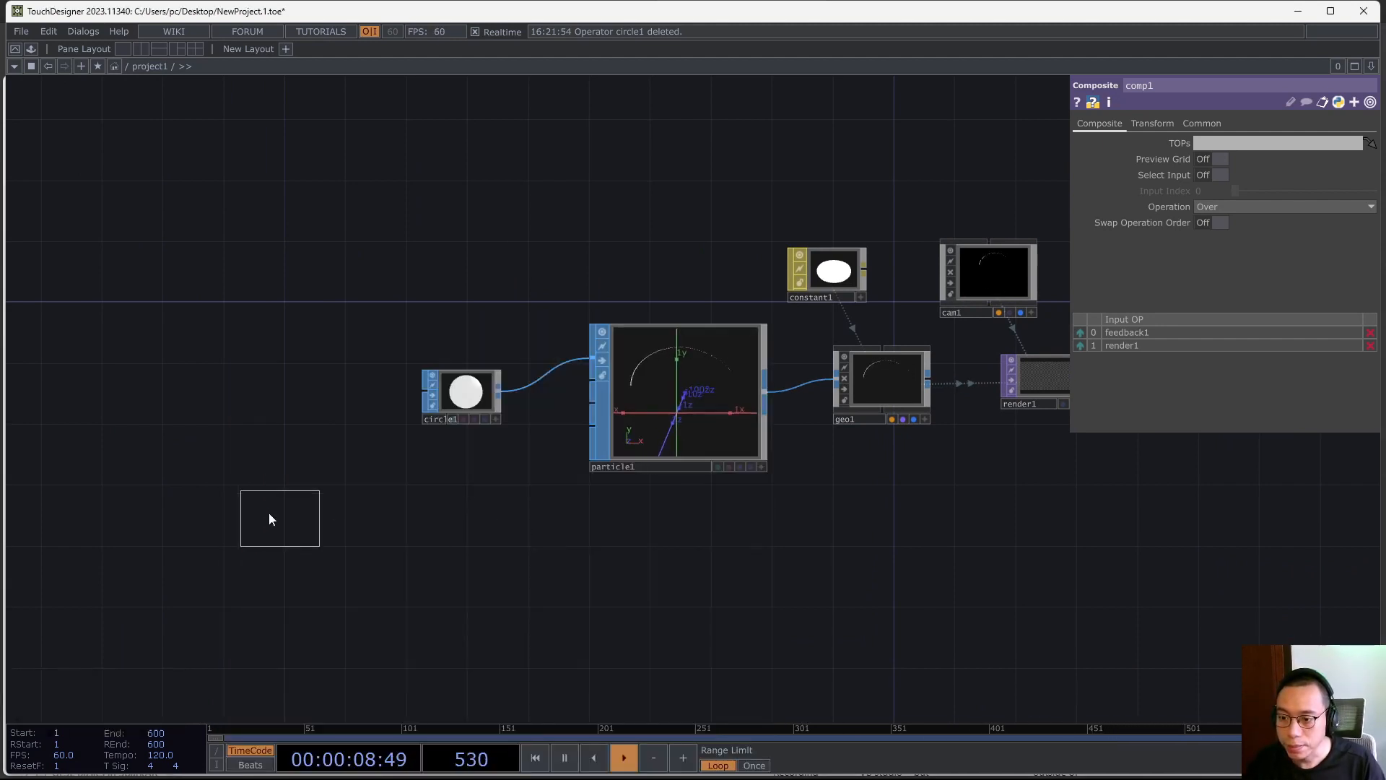
click(249, 485)
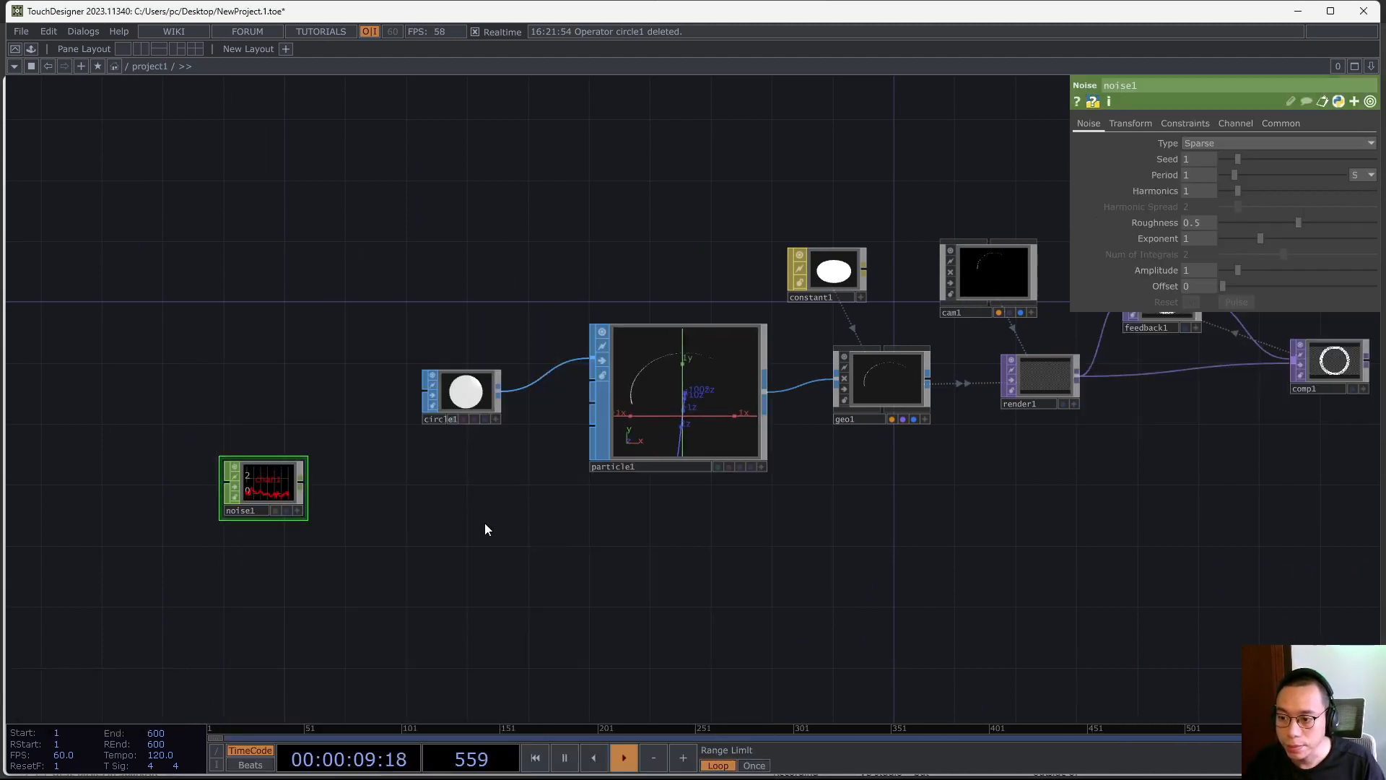
Animate the Noise CHOP by setting its Z translate to the expression absTime.seconds*10
click(1130, 124)
text(absTime)
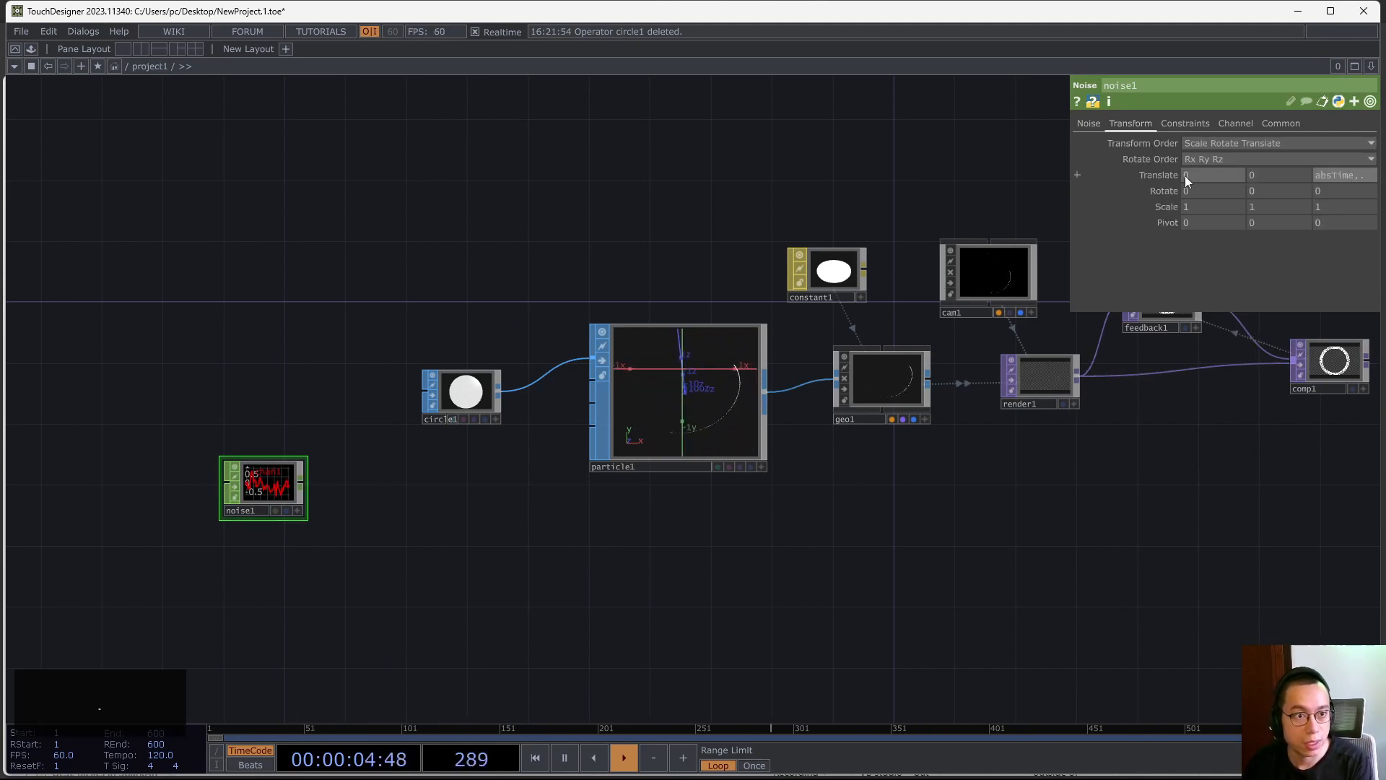
text(,)
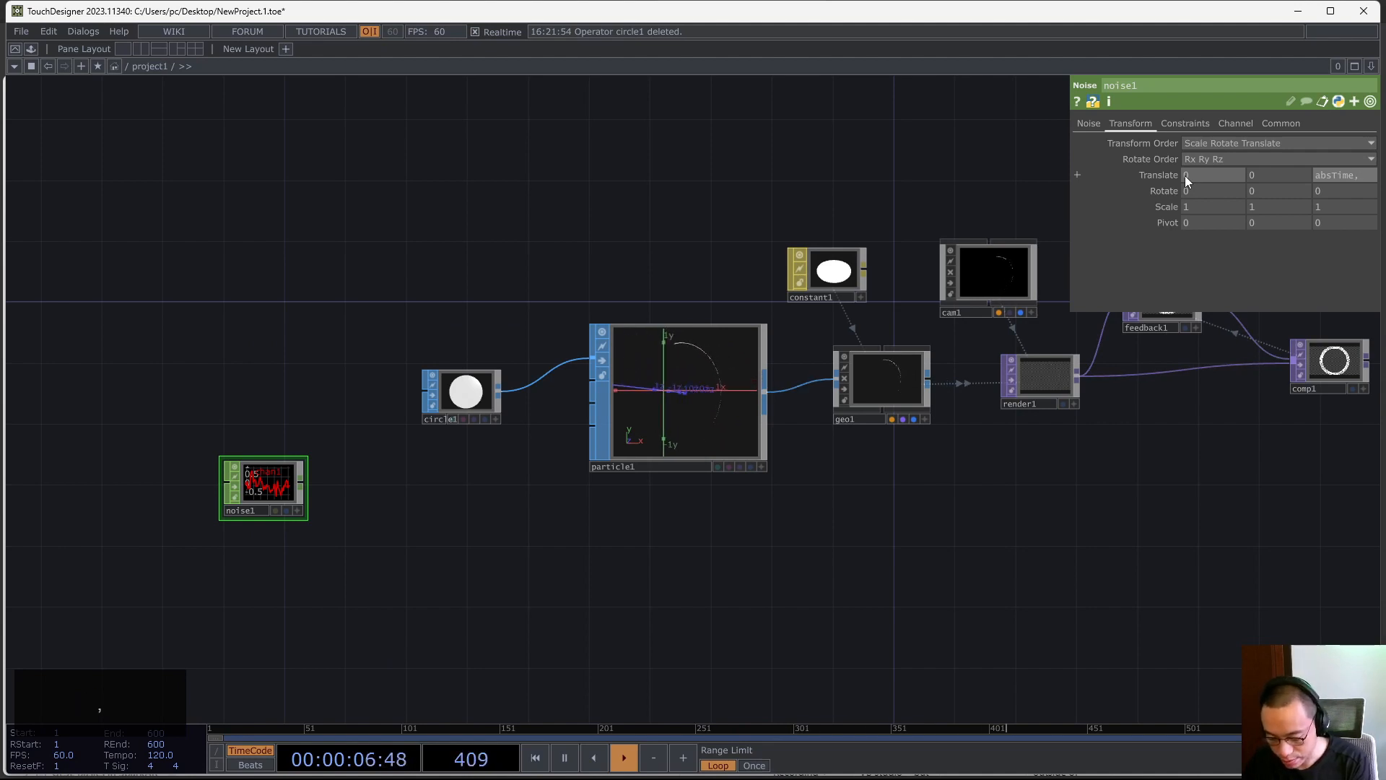
key(BackSpace)
text(.seconds)
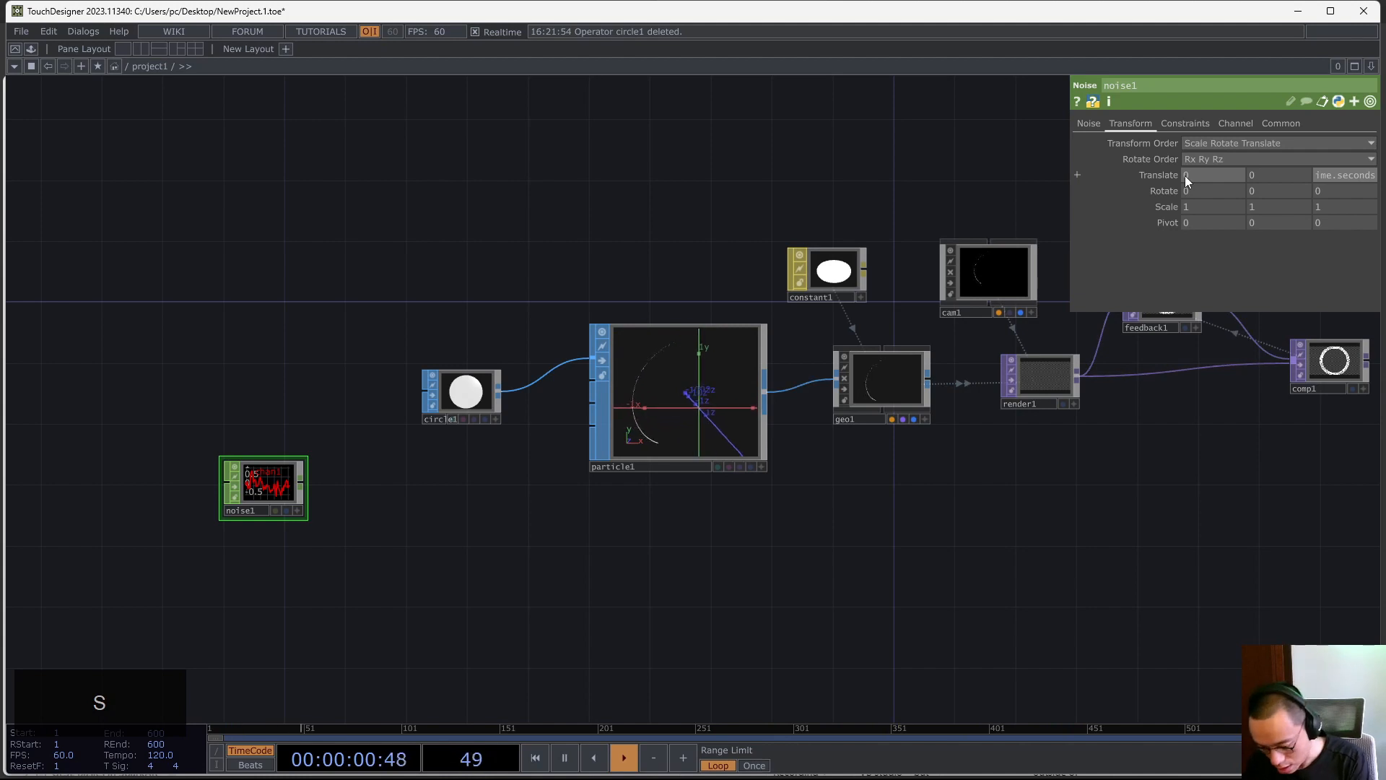
text(*1)
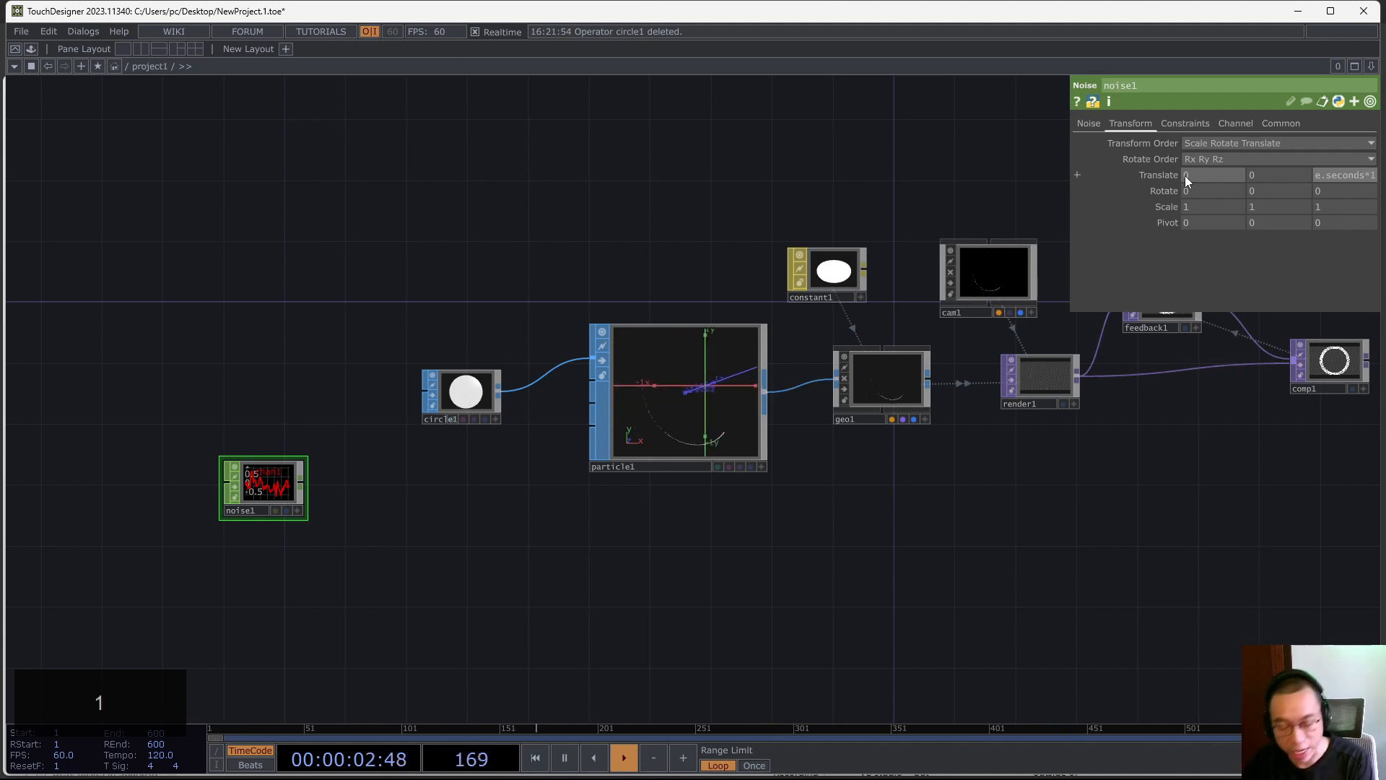
text(0)
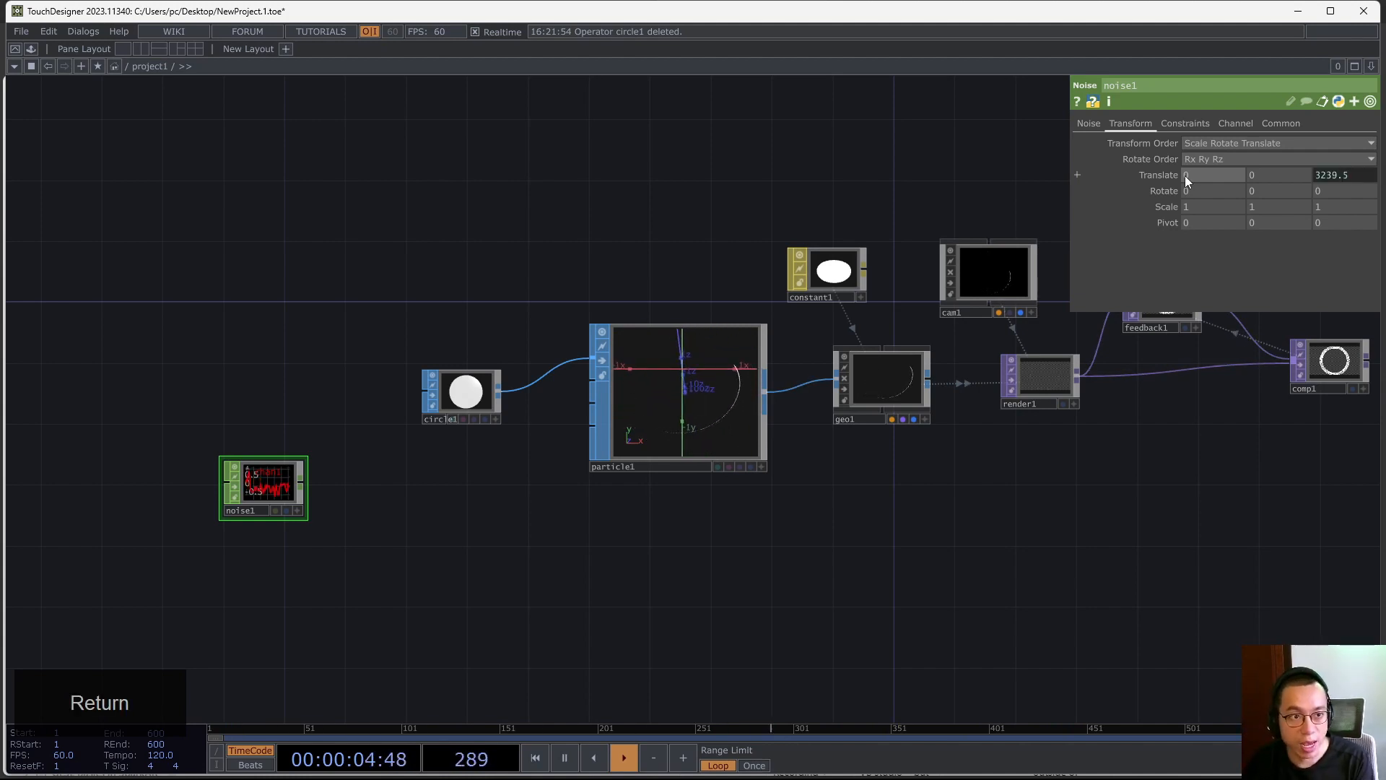
key(Return)
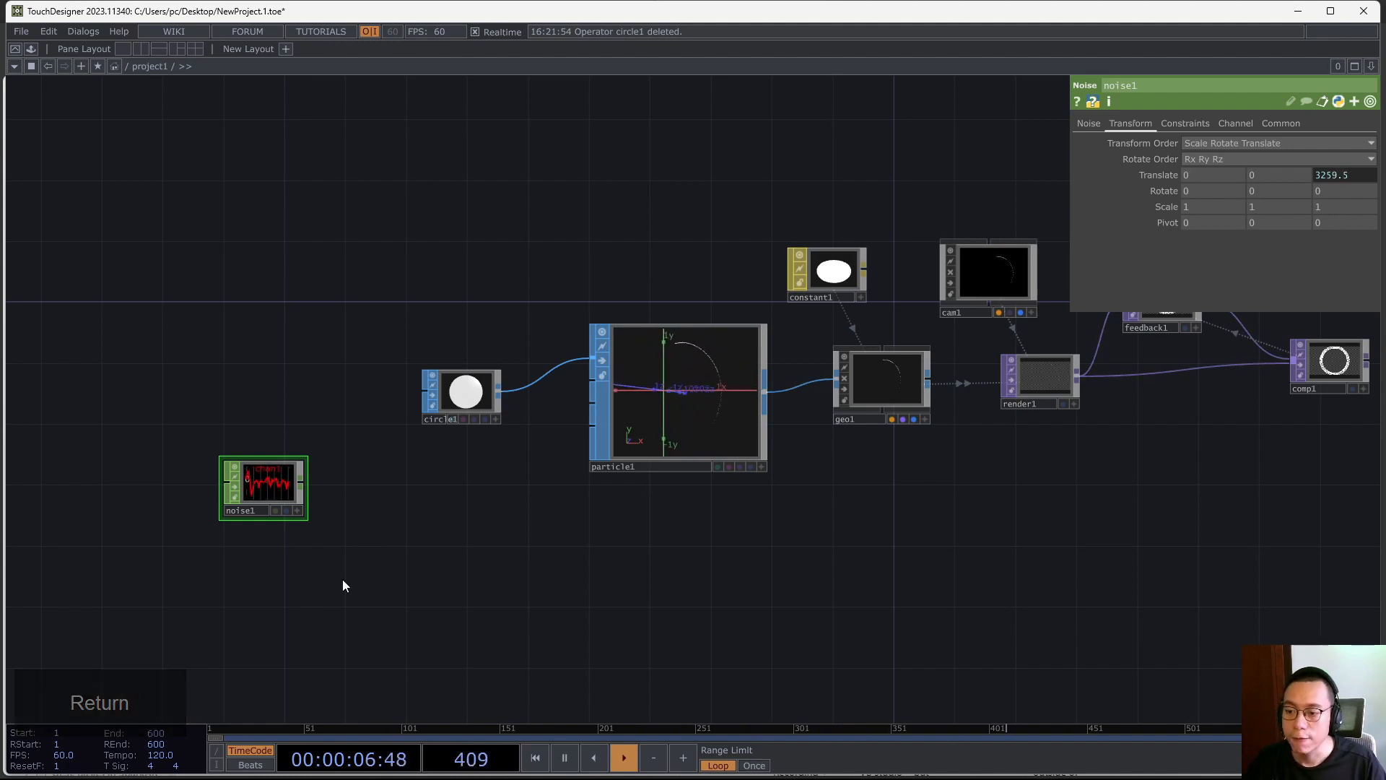
Add a Math CHOP beyond the Noise CHOP and connect the noise output to its input
scroll(333, 579, up, 5)
scroll(325, 574, down, 2)
drag(312, 414, 371, 527)
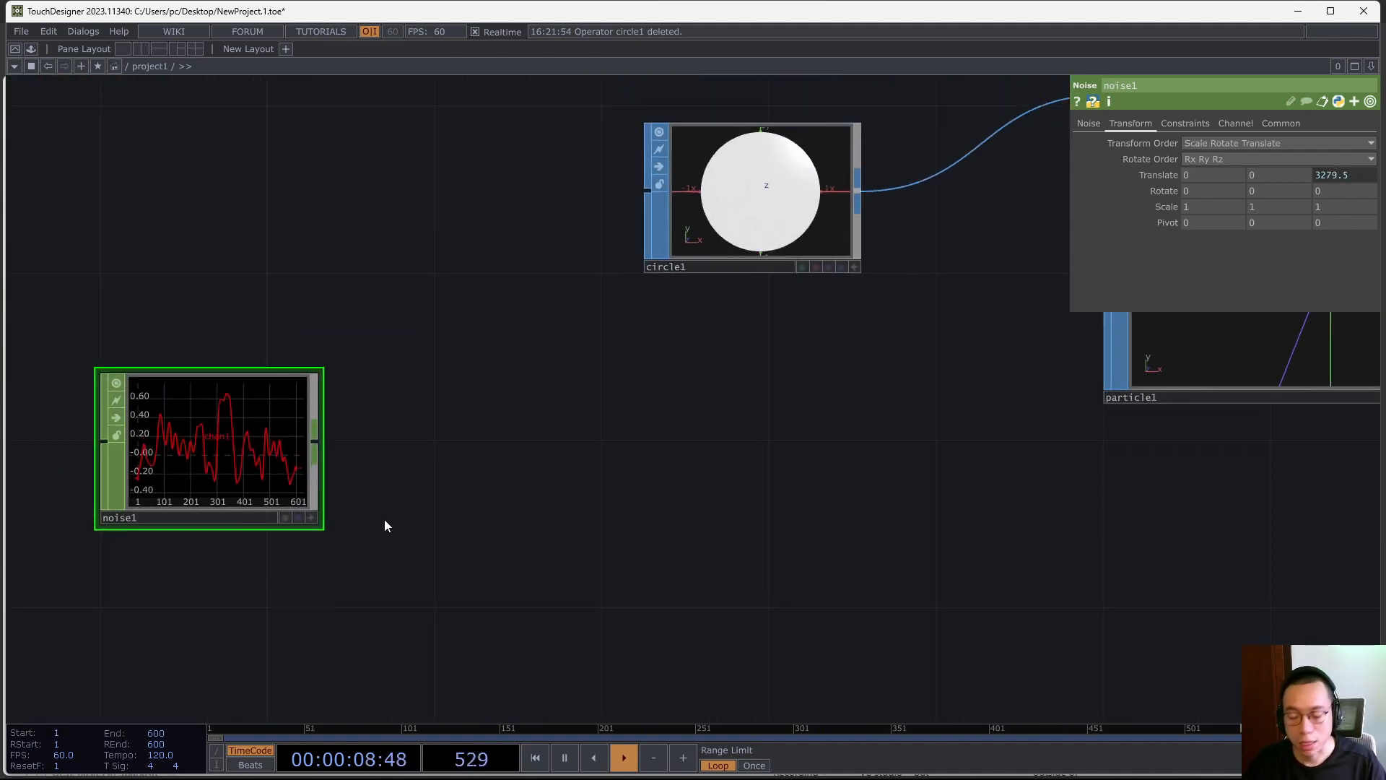
key(Tab)
text(math)
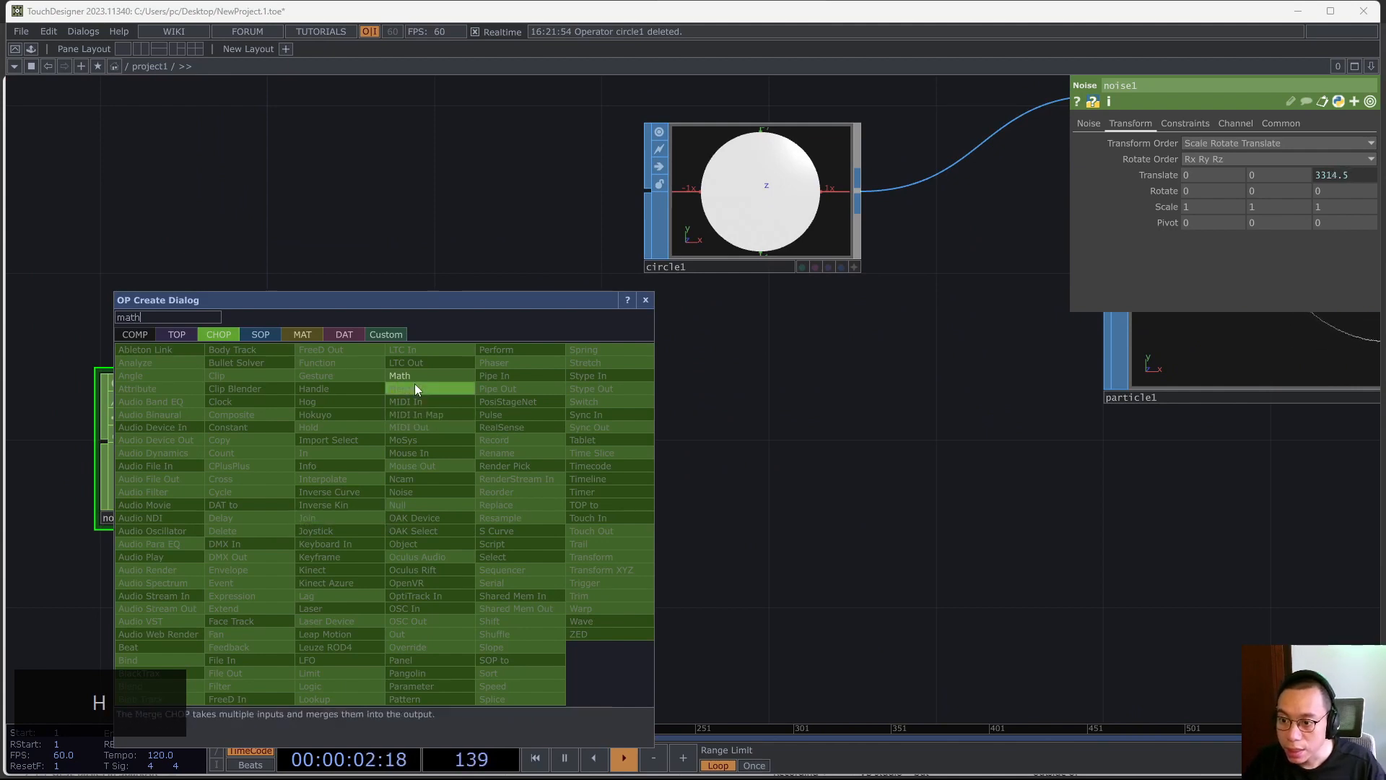
key(Return)
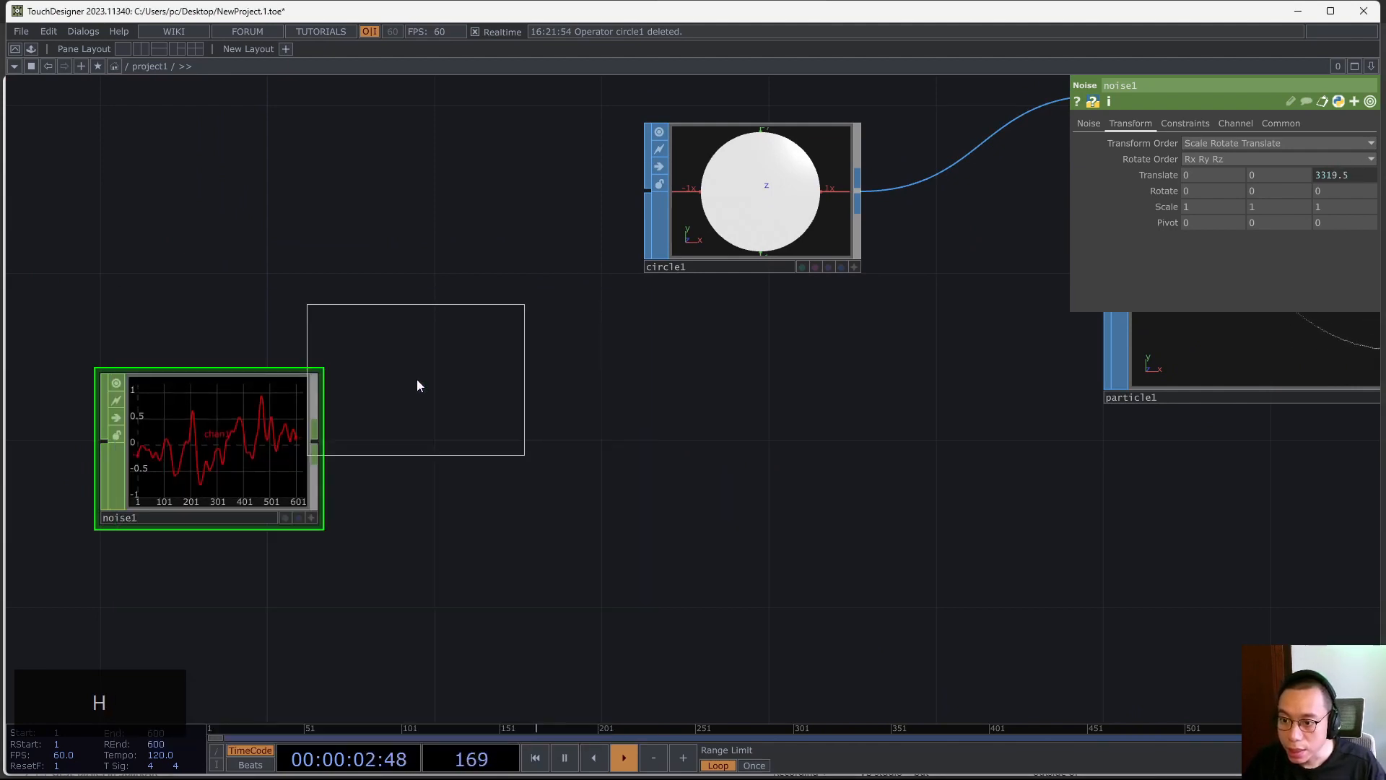
click(570, 447)
drag(312, 439, 472, 435)
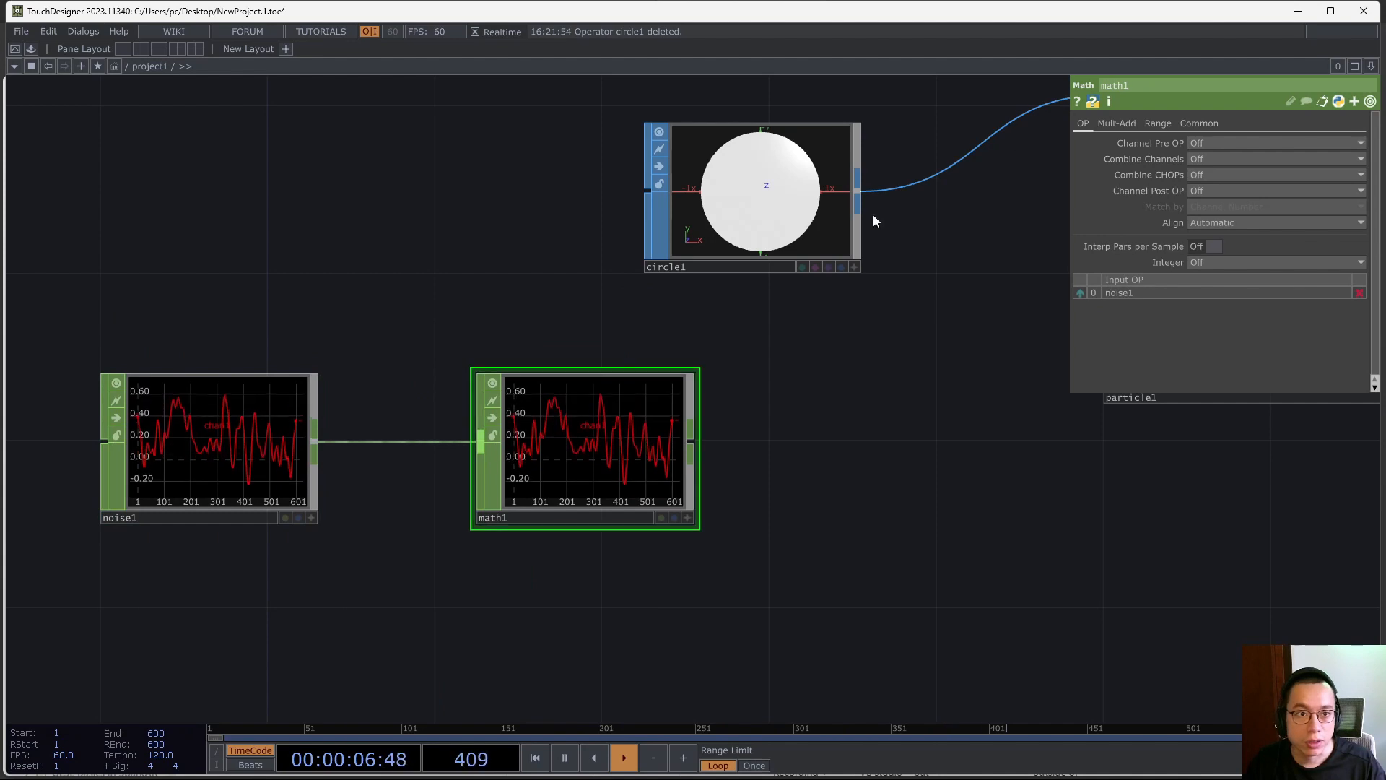
Remap the Math CHOP's values from the range -1 to 1 to the range 0 to 0.05
click(1158, 123)
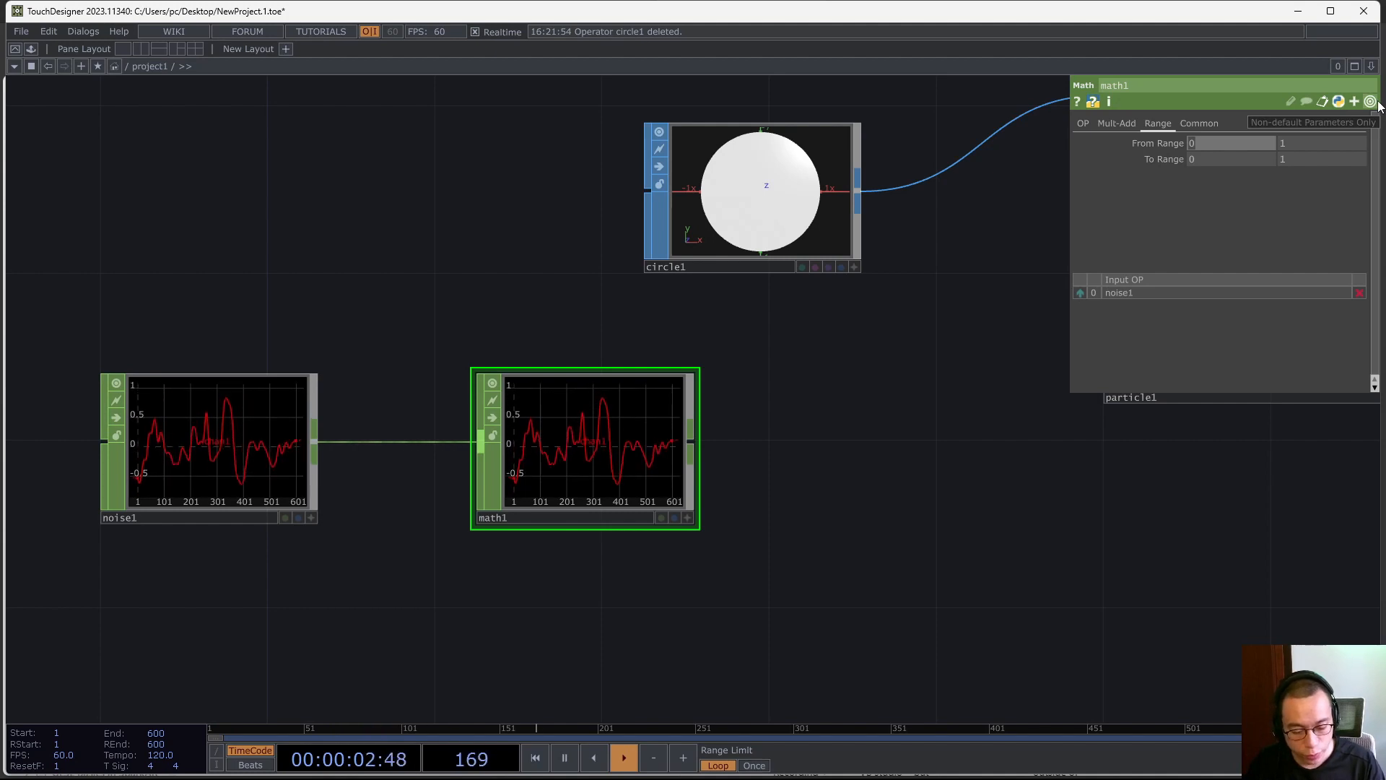
text(-1)
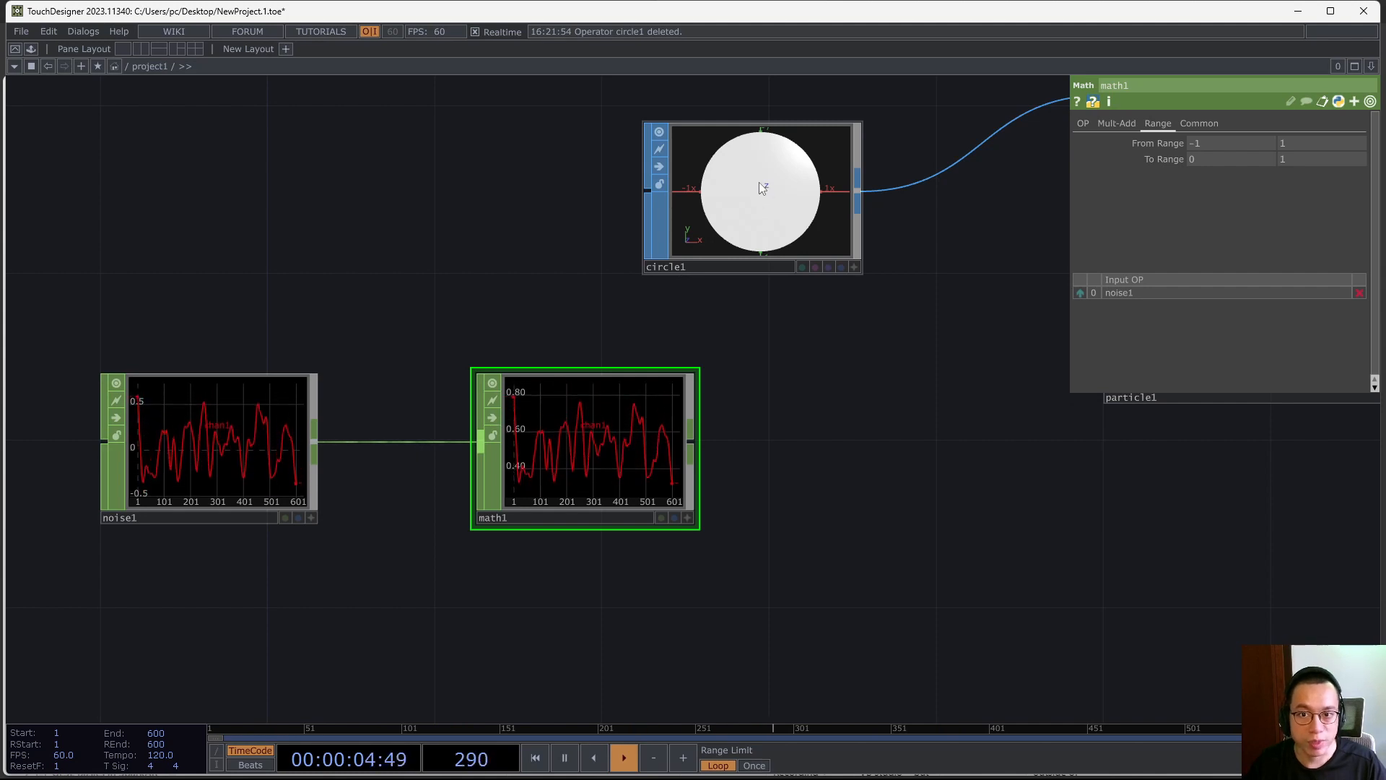
click(1303, 159)
text(0.05)
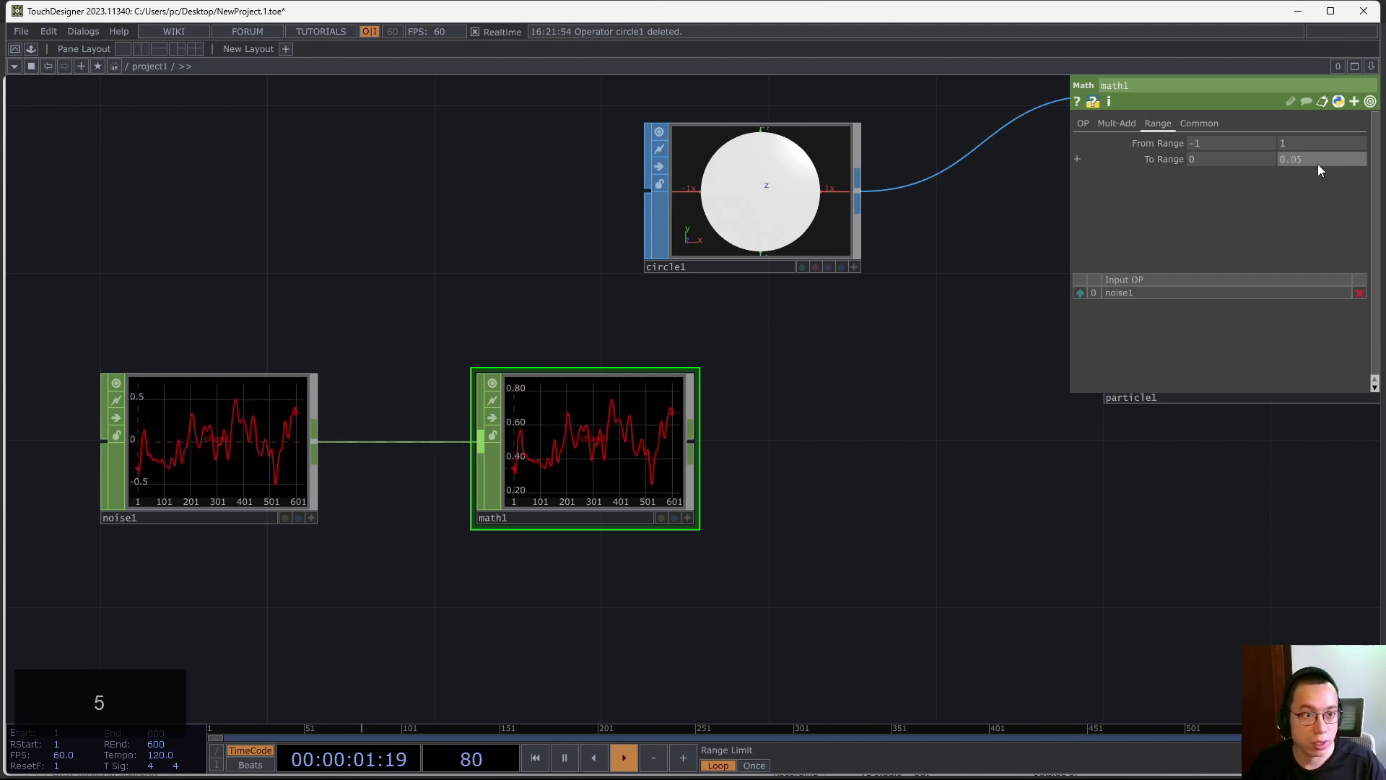
key(Return)
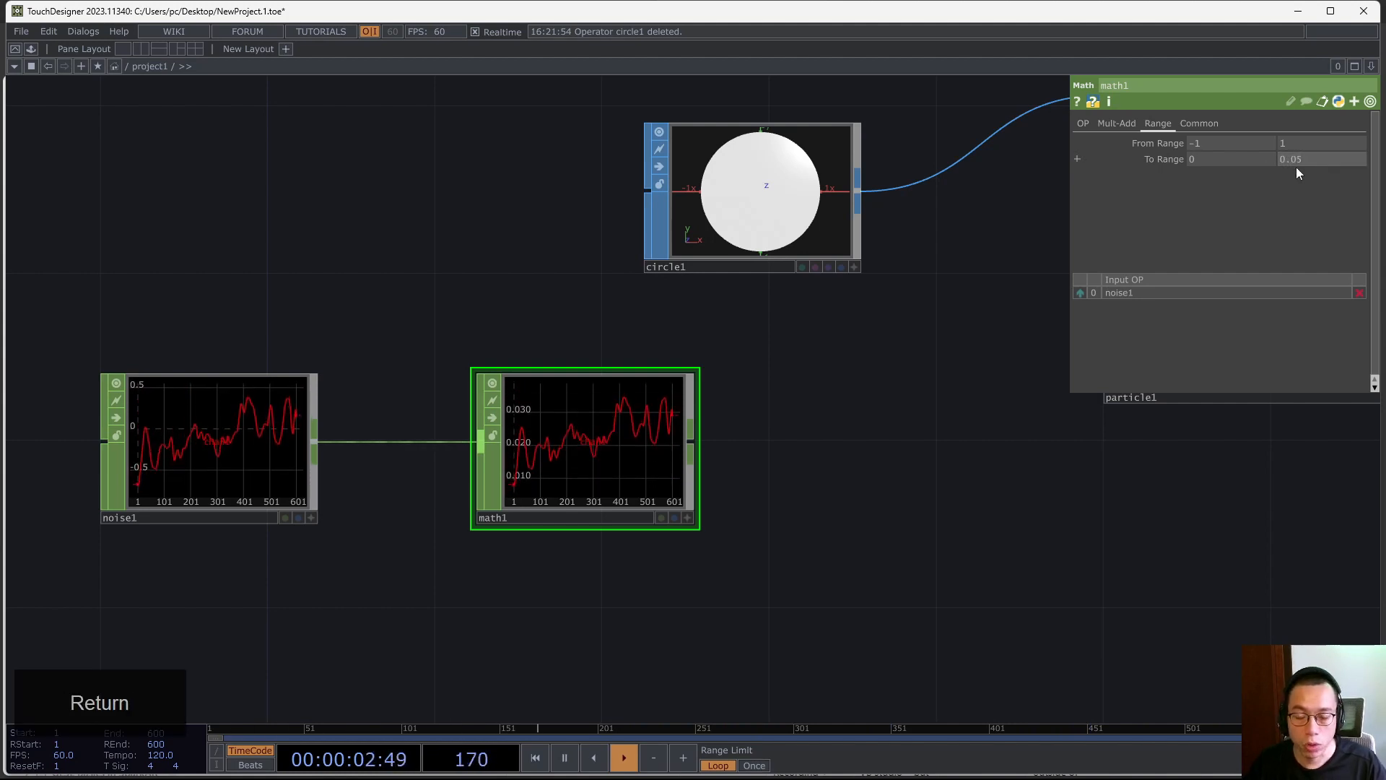
Turn on Time Slice for the Noise CHOP
click(265, 463)
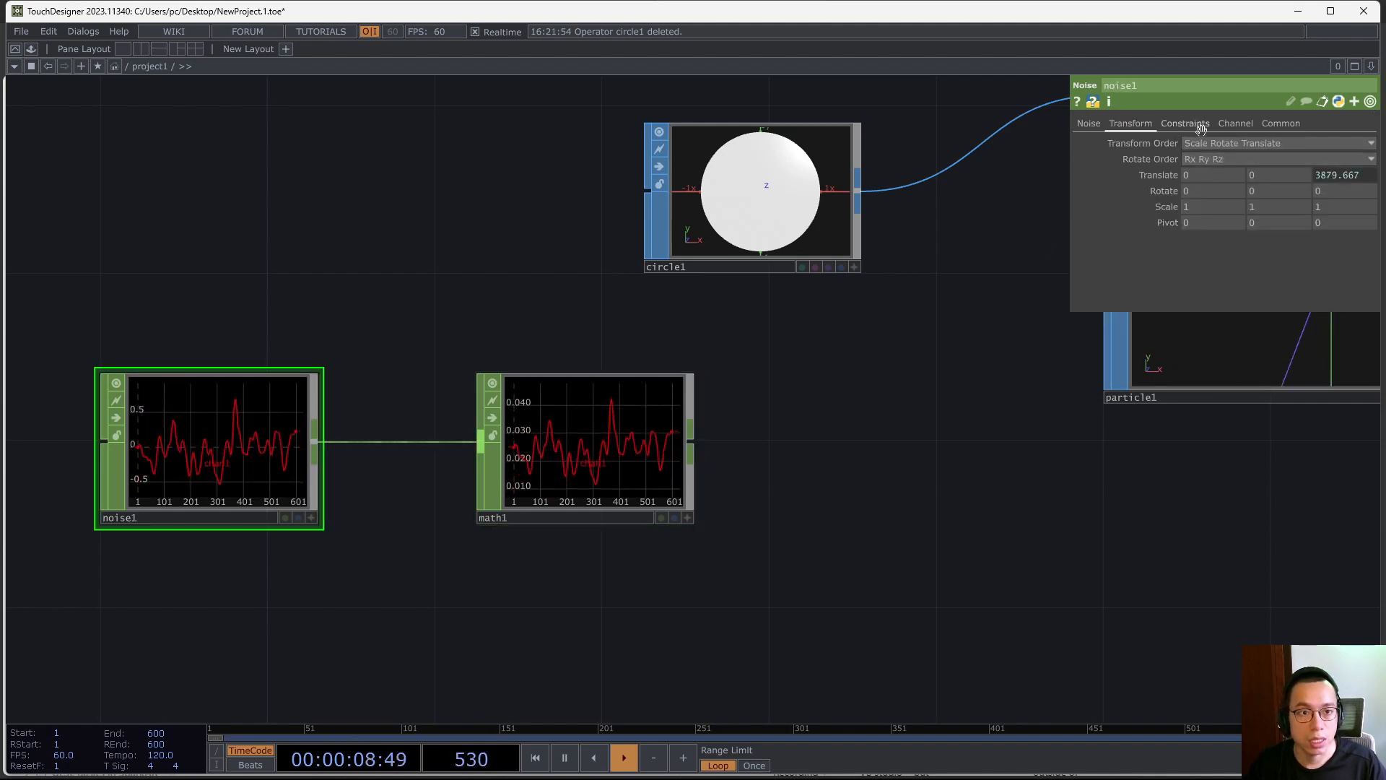
click(1241, 123)
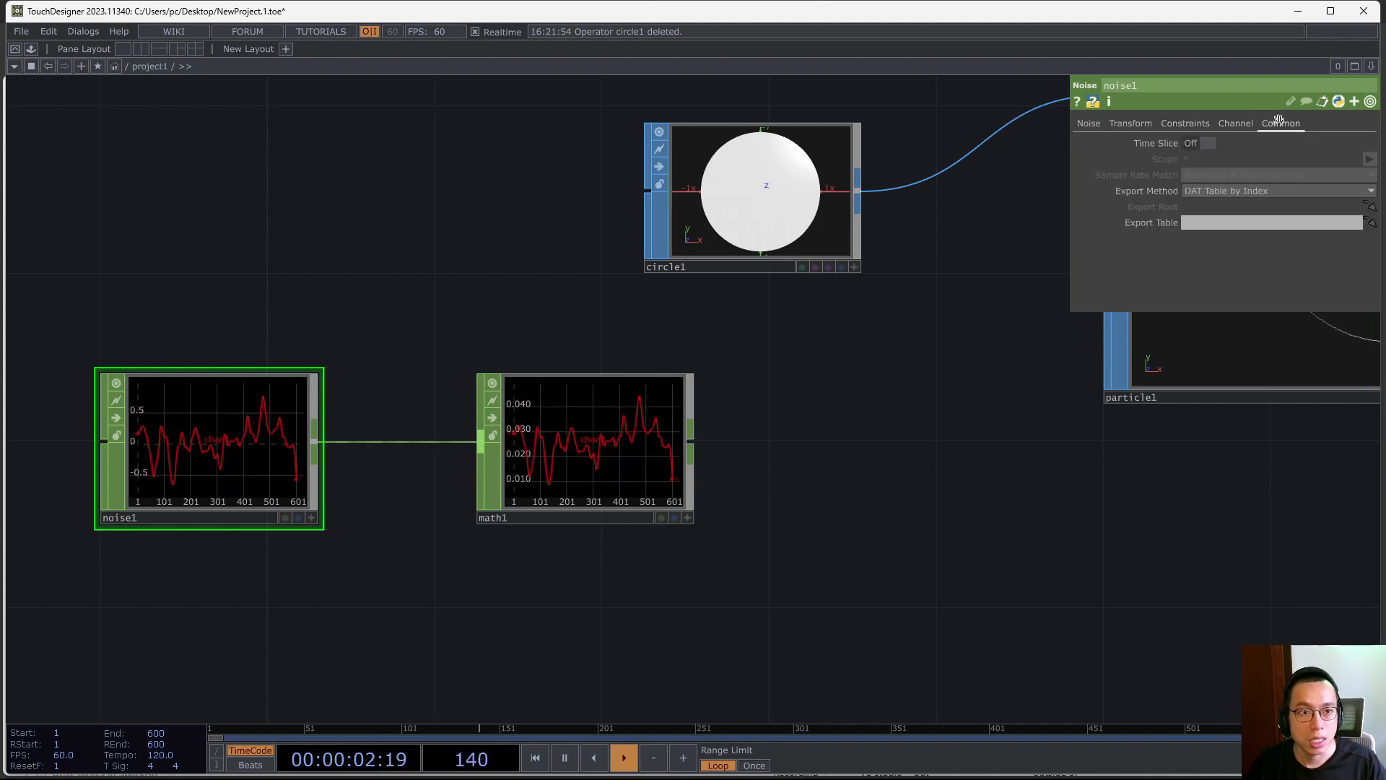
click(1199, 143)
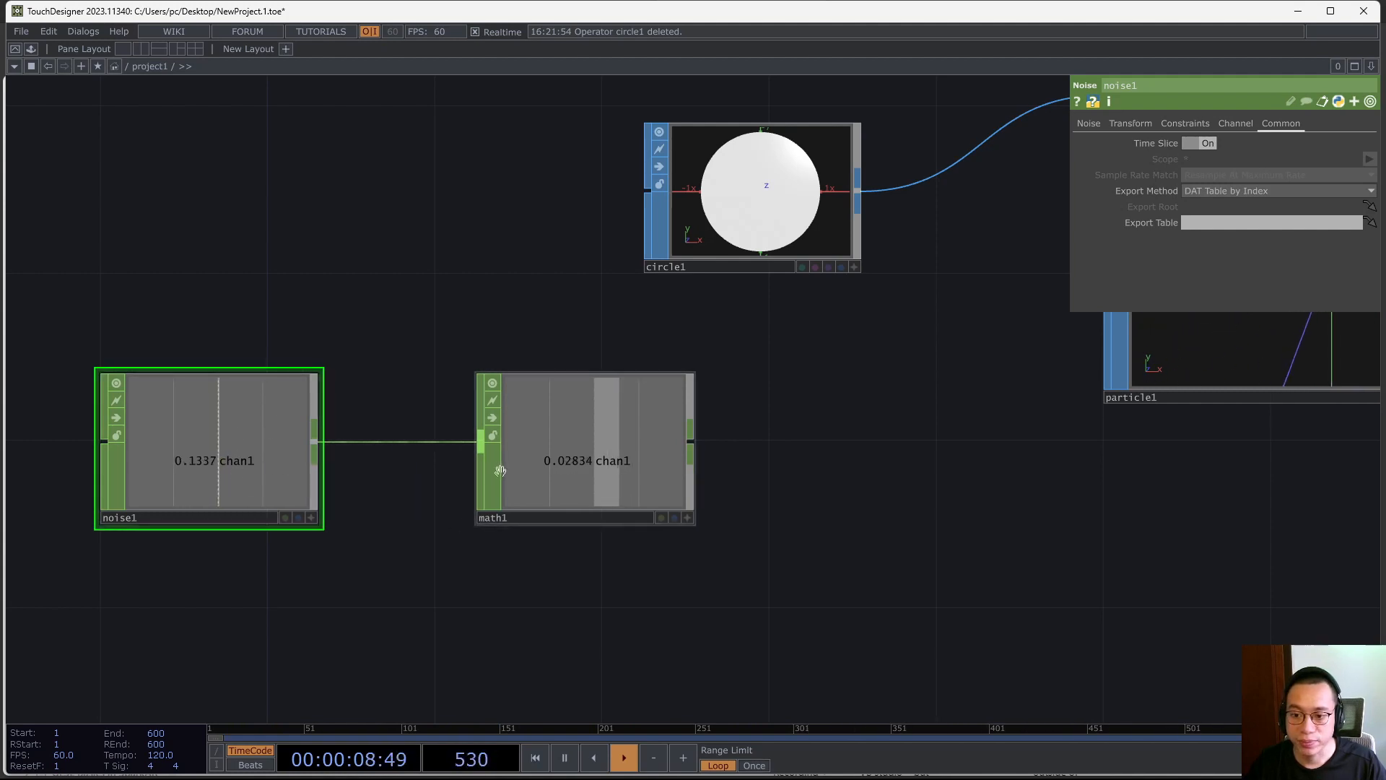
Drive both radius values of the Circle SOP with a CHOP Reference to the Math CHOP's chan1 channel
click(686, 518)
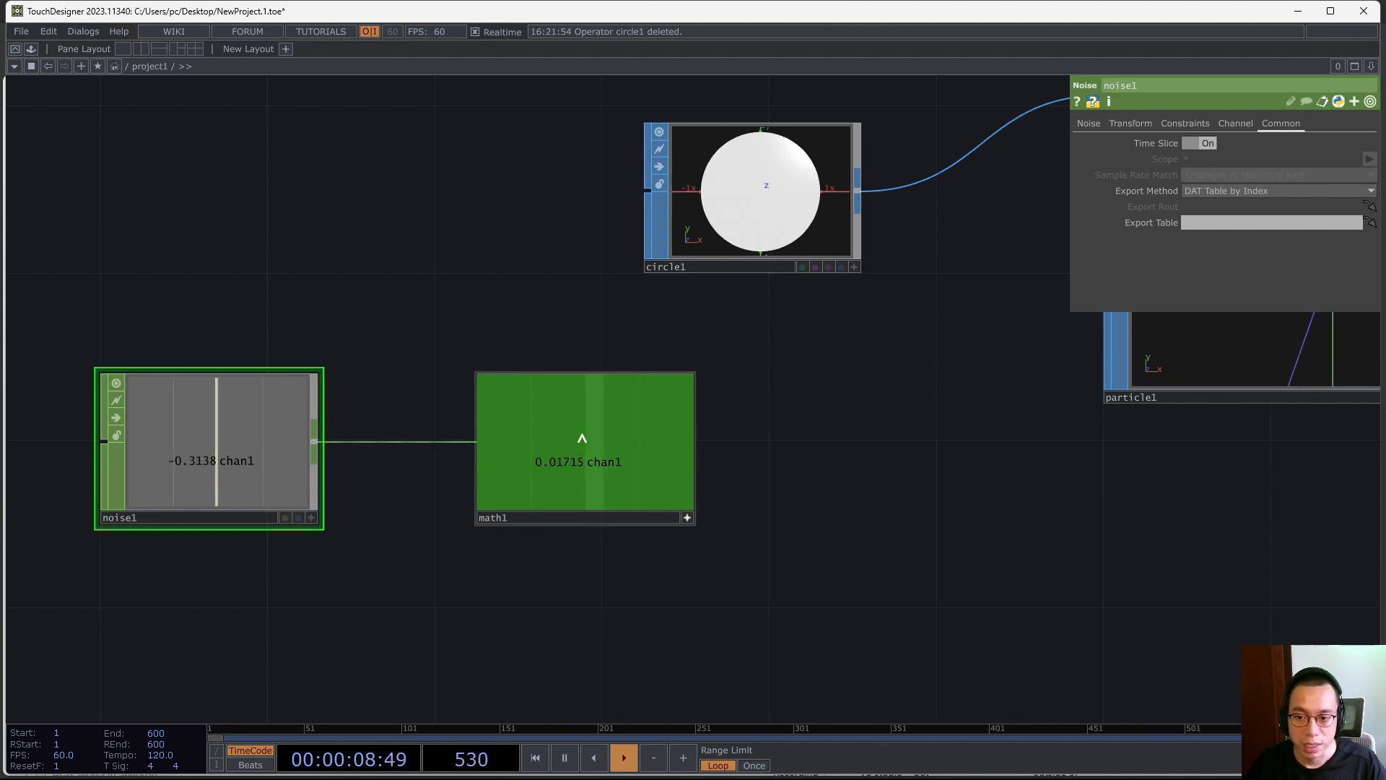
drag(582, 438, 1169, 191)
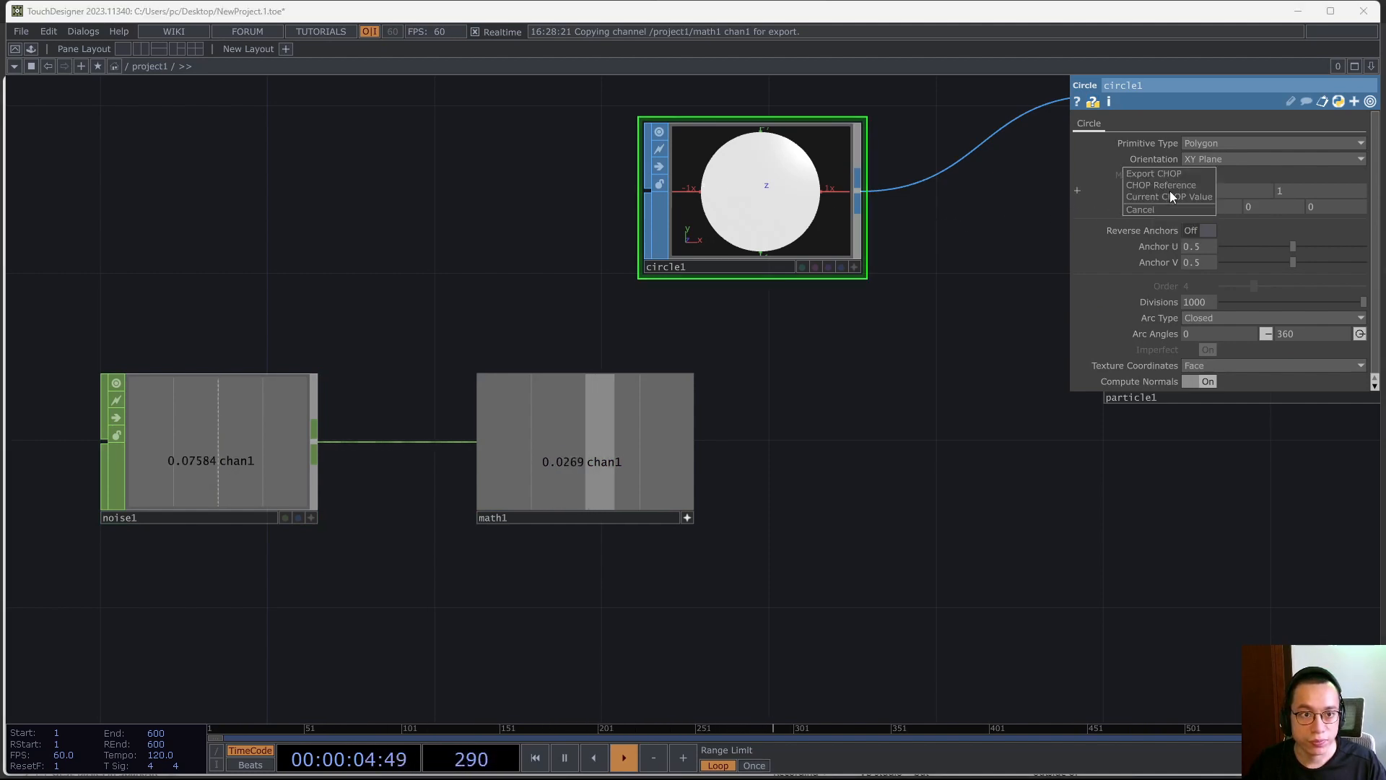
click(1169, 185)
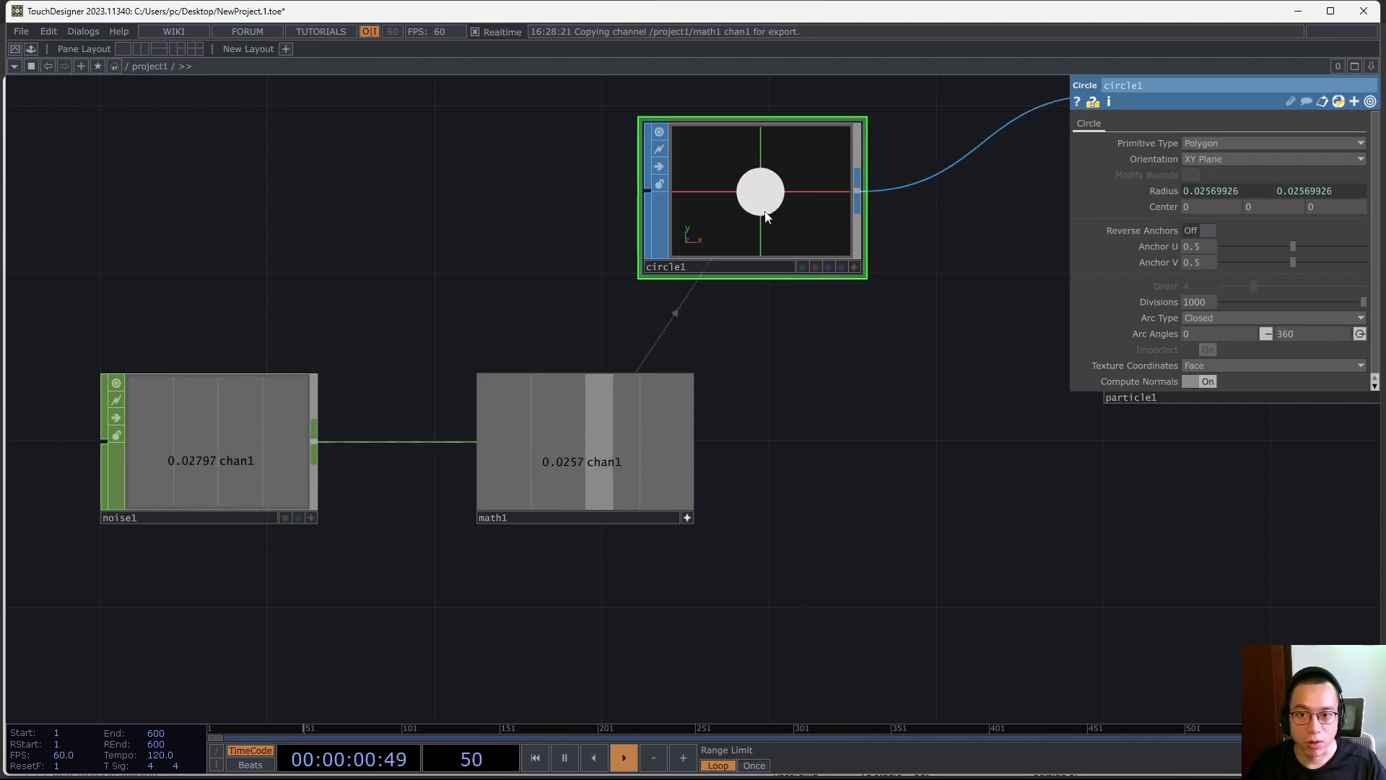
Inspect the accumulated shape in the Feedback and Composite TOPs with the animated circle radius
scroll(890, 471, down, 2)
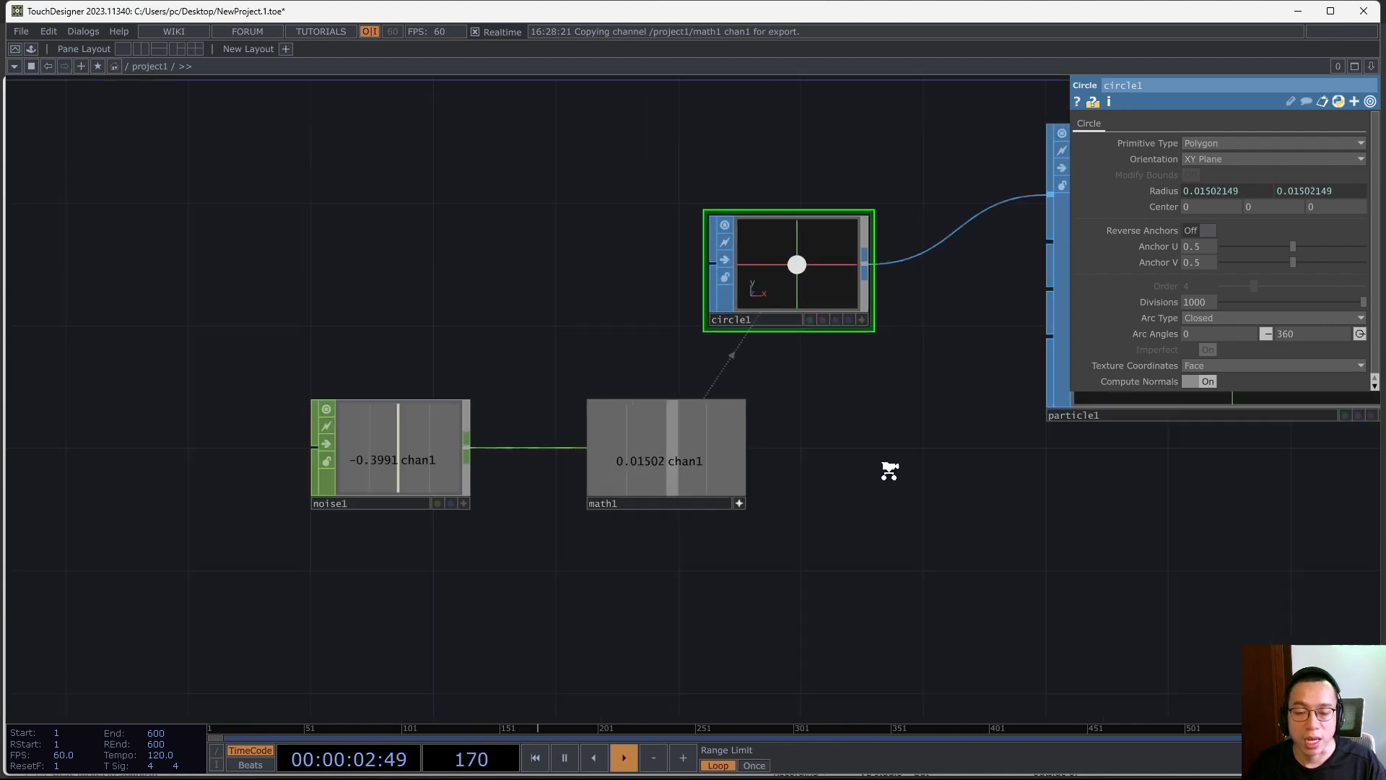
scroll(889, 471, down, 3)
drag(706, 517, 408, 526)
drag(843, 535, 414, 532)
drag(931, 249, 640, 259)
scroll(550, 271, up, 4)
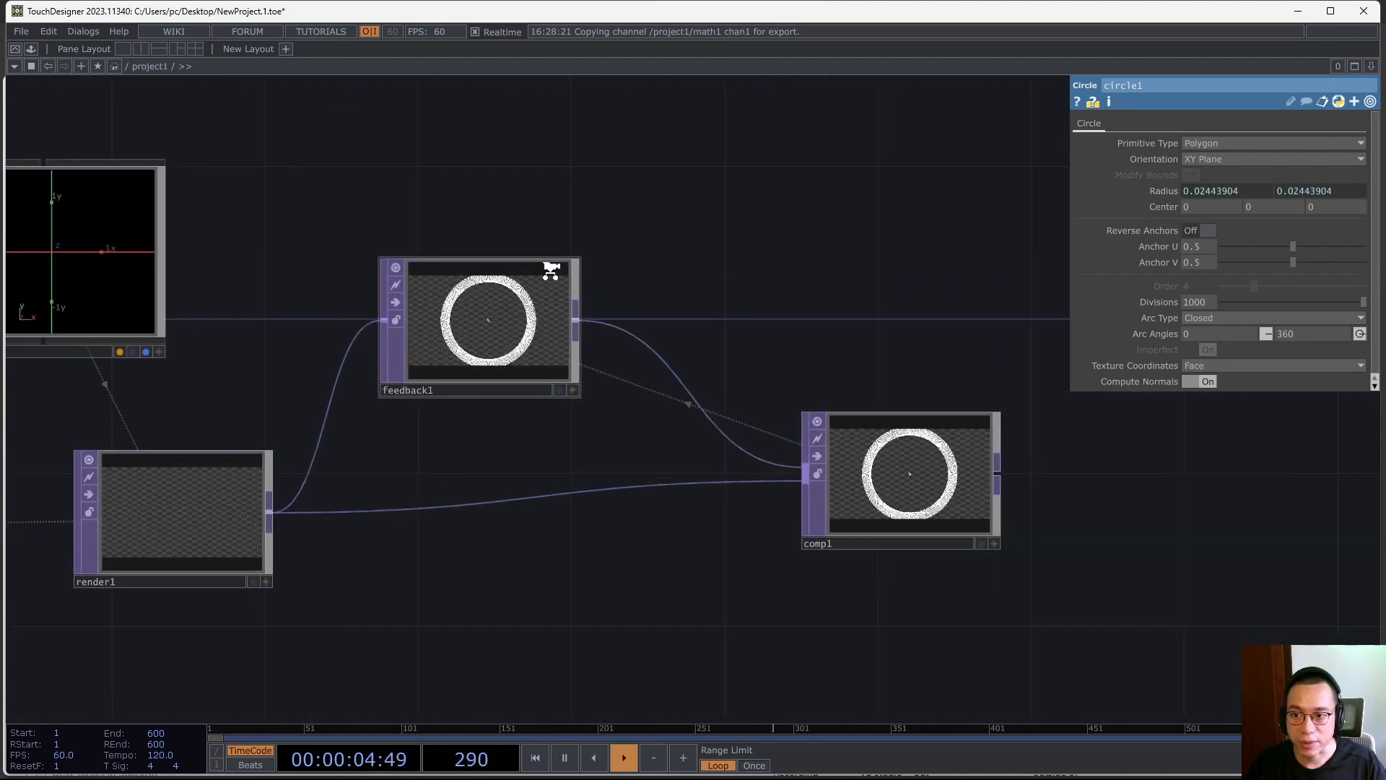
scroll(551, 271, up, 1)
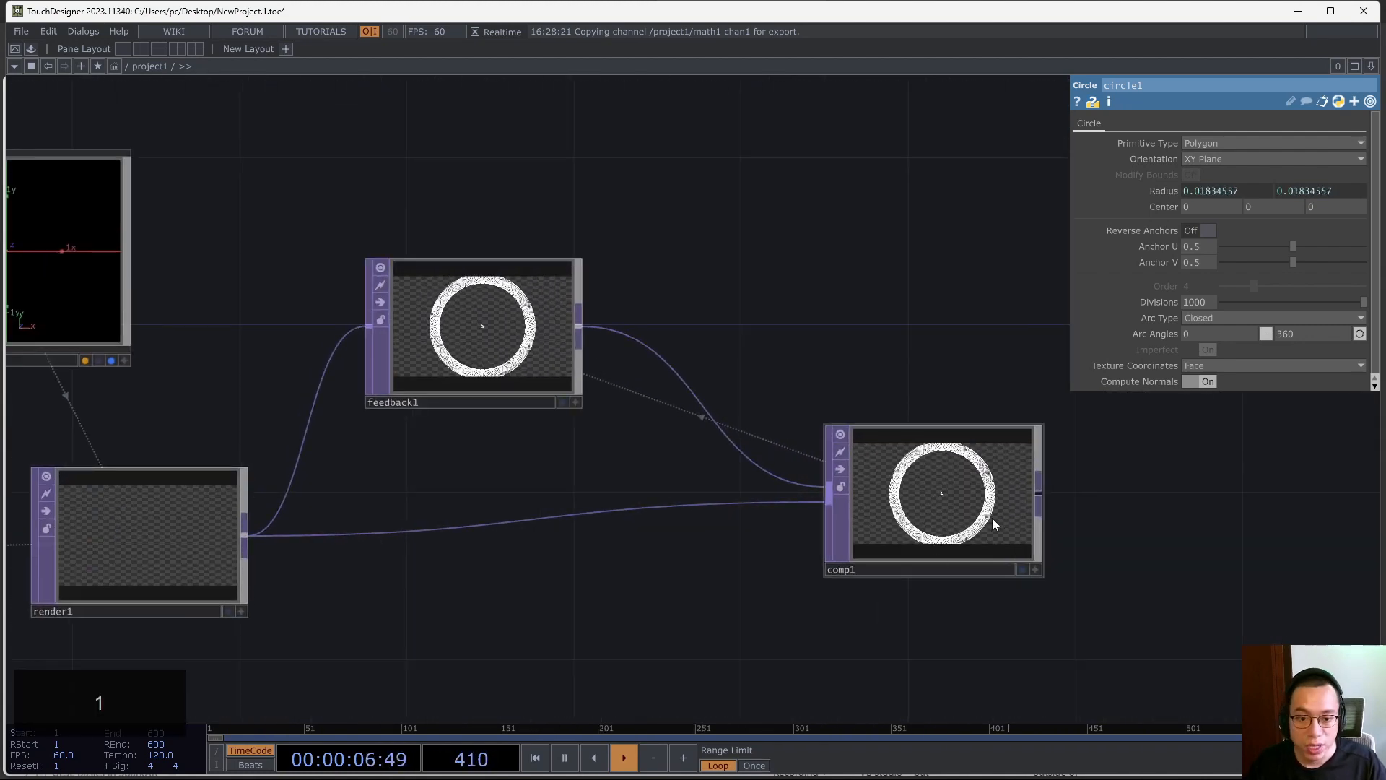
scroll(534, 385, down, 2)
scroll(779, 420, up, 6)
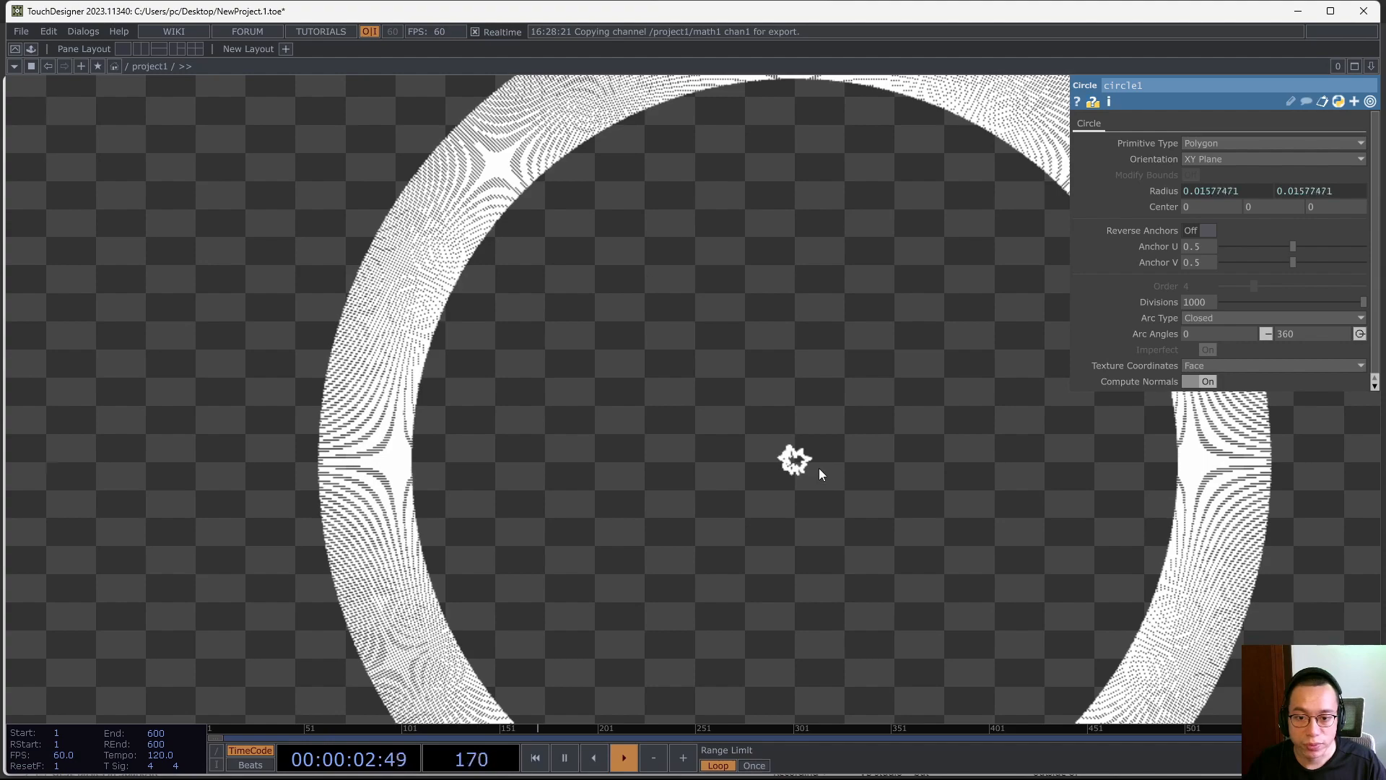
scroll(818, 469, down, 8)
scroll(585, 528, up, 6)
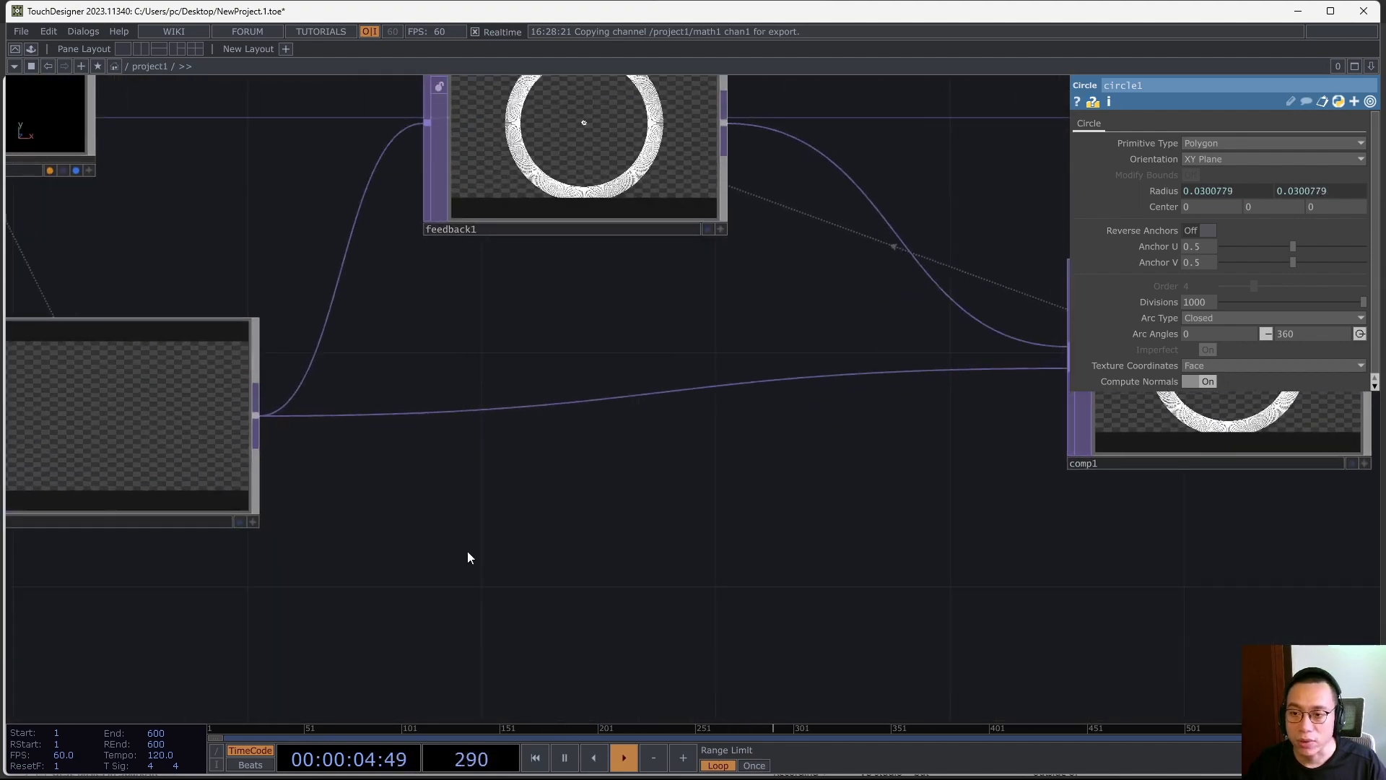
drag(327, 625, 956, 462)
scroll(627, 548, down, 7)
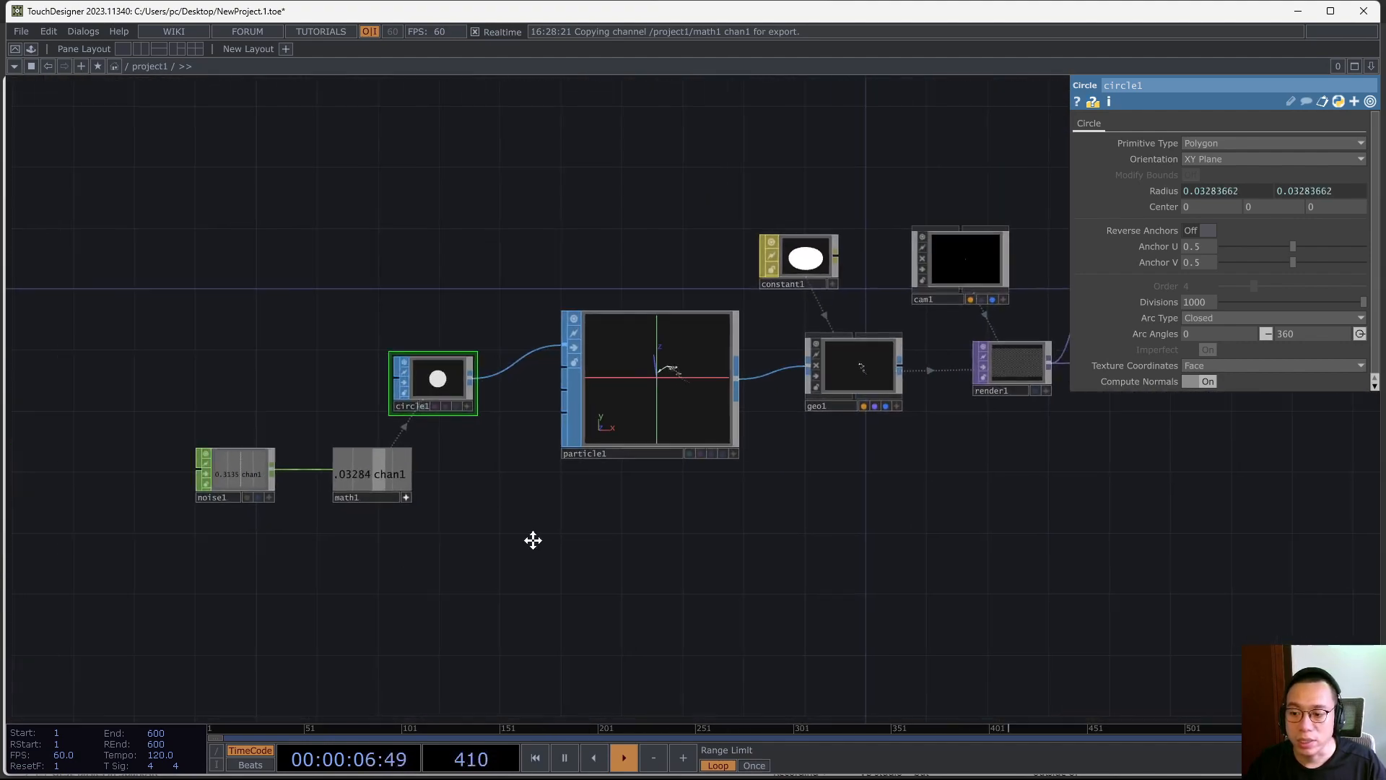
Raise the Noise CHOP's amplitude, trying 7 and settling on 5
scroll(578, 505, up, 6)
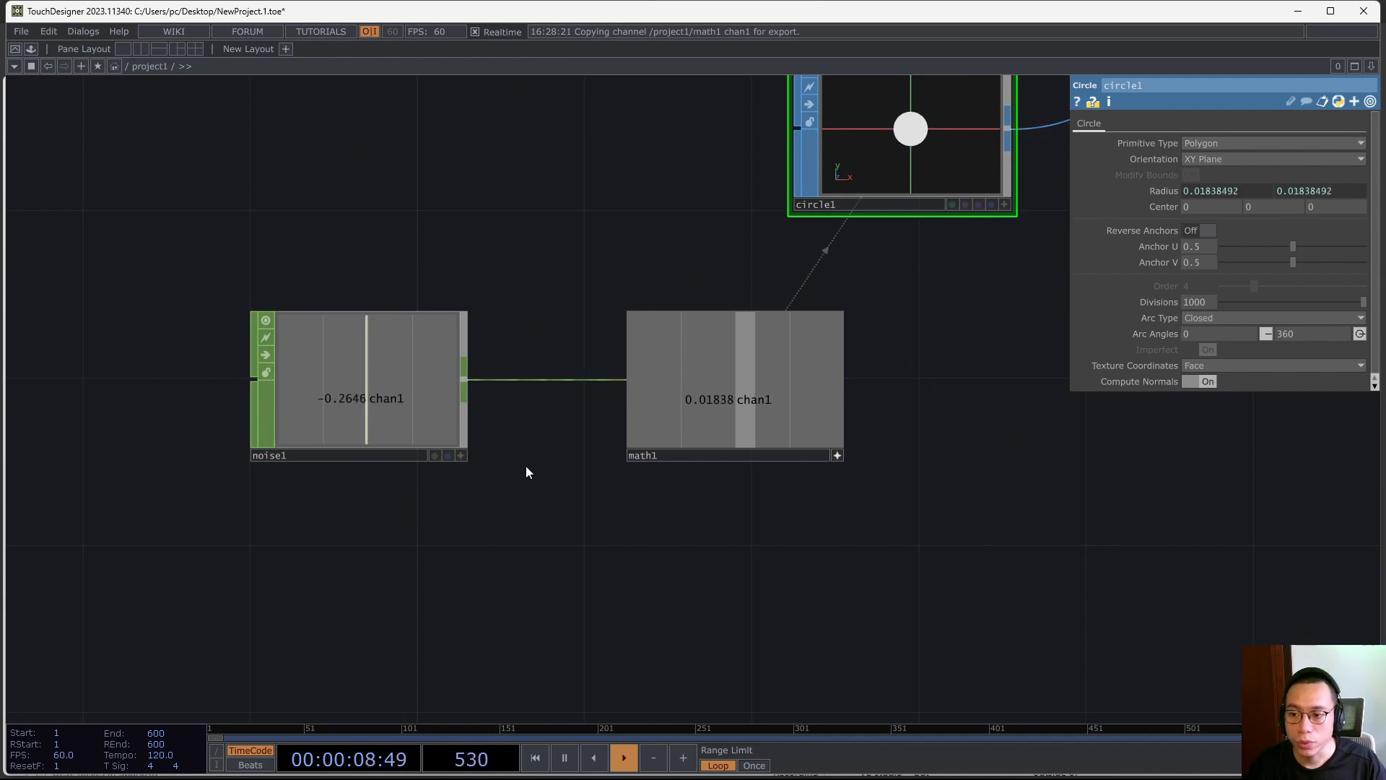
click(422, 328)
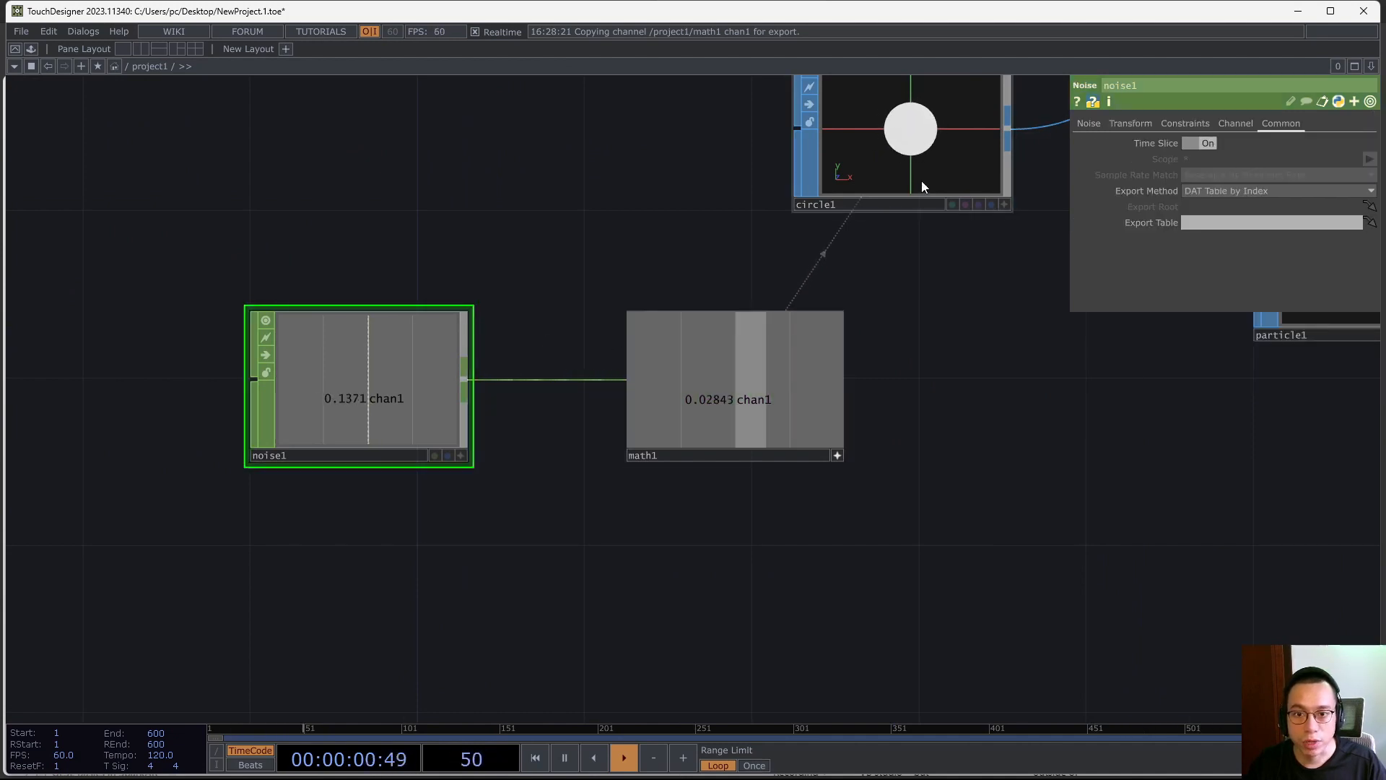
click(1089, 123)
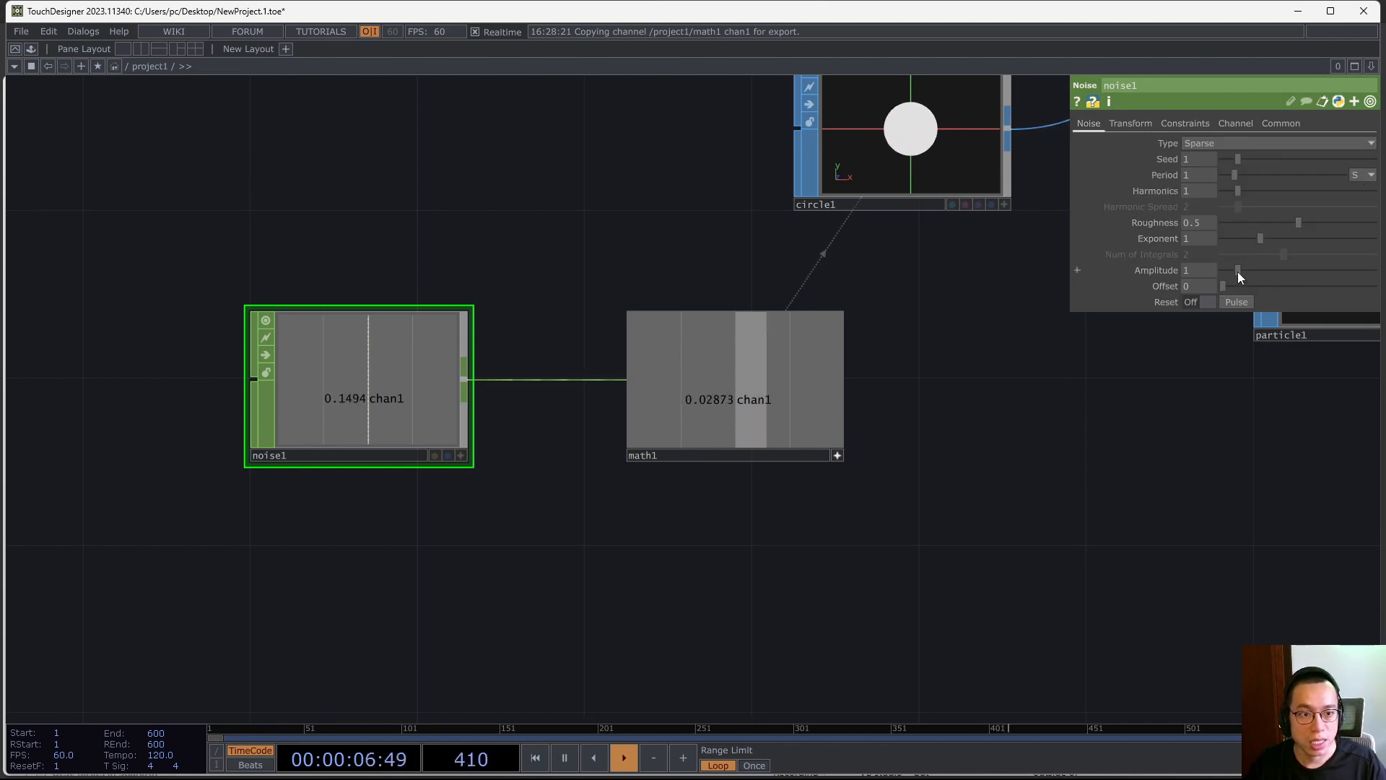
drag(1237, 271, 1320, 268)
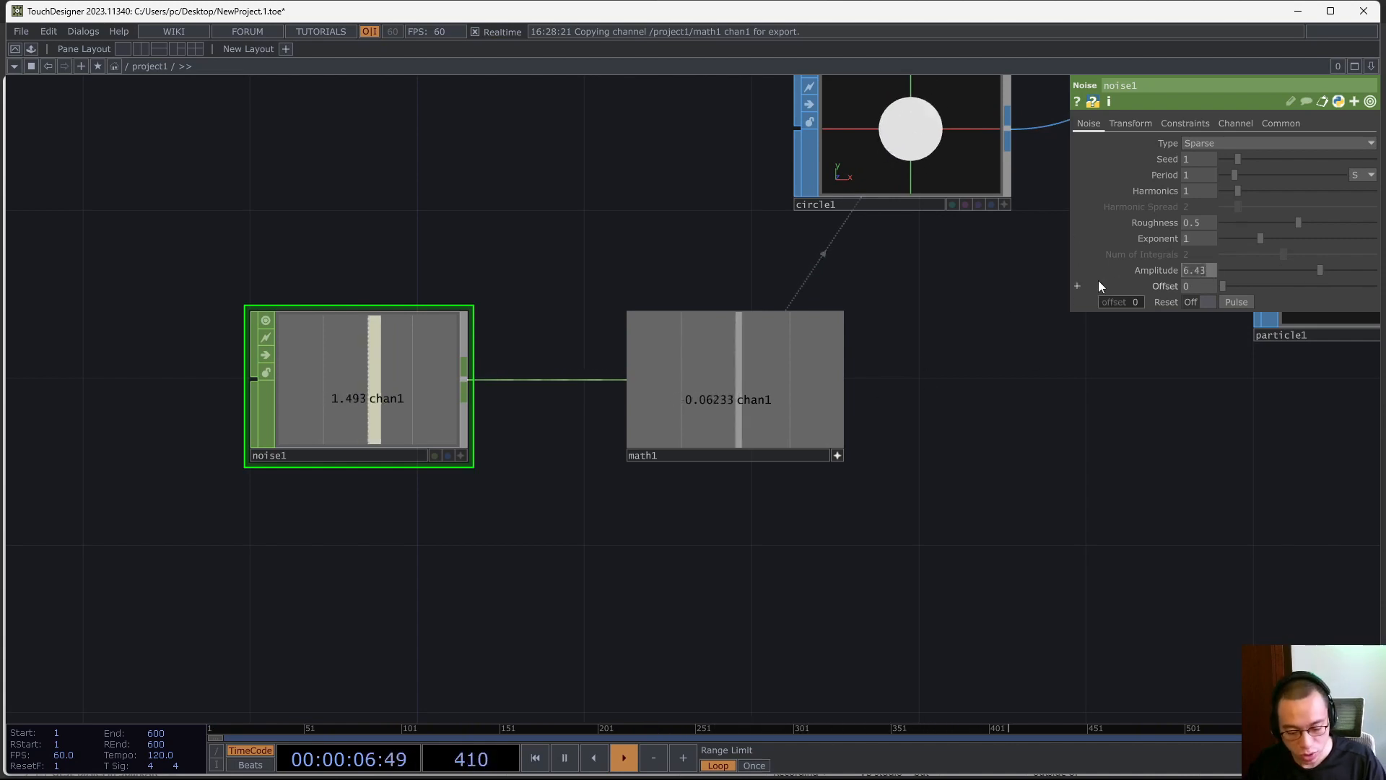
text(7)
key(Return)
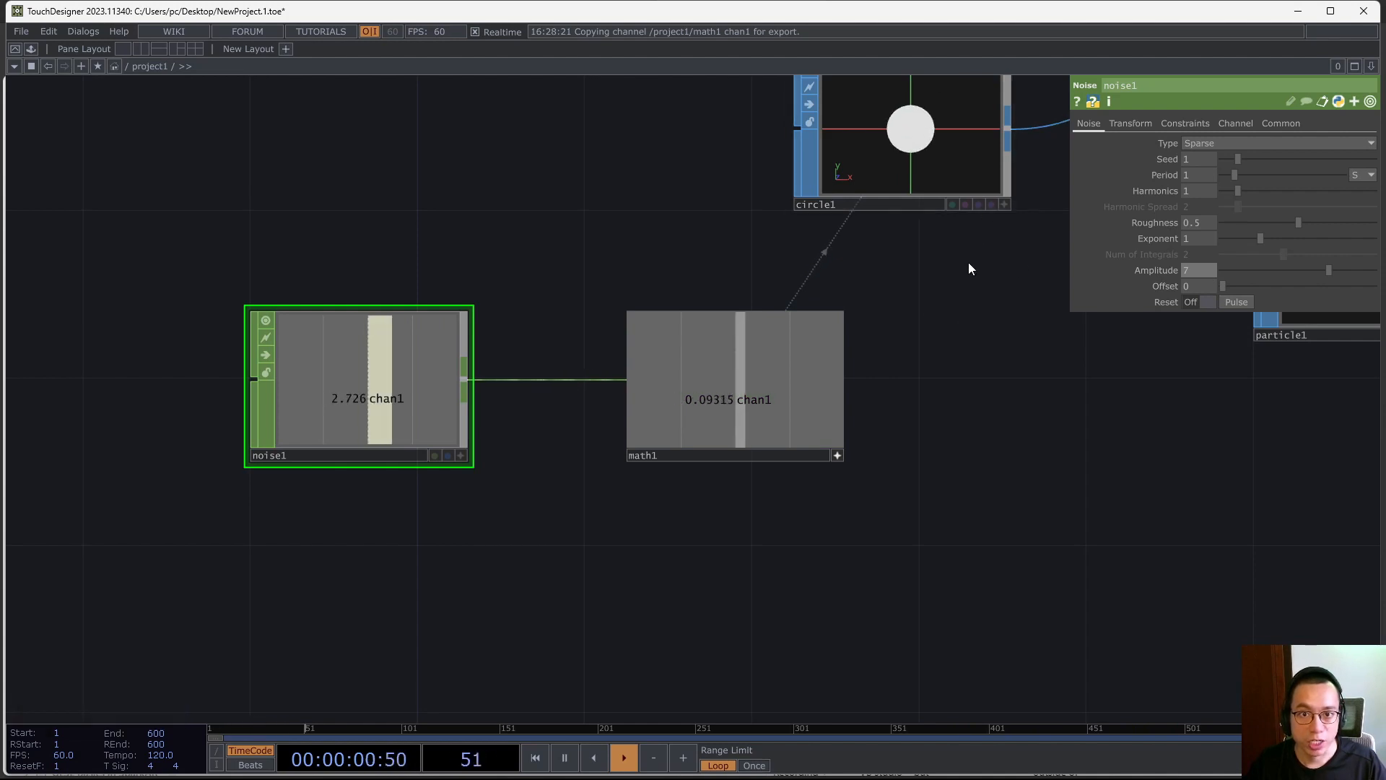
drag(968, 262, 892, 411)
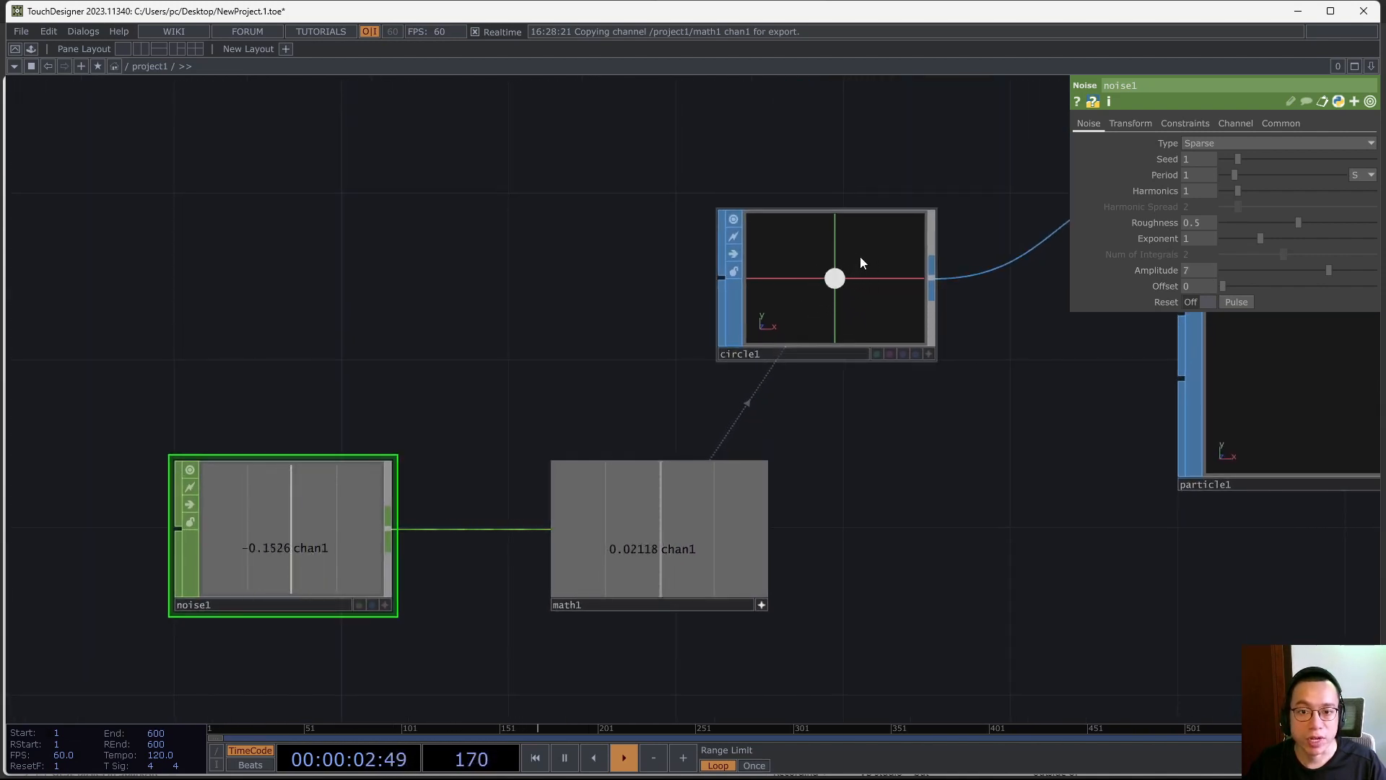
drag(1090, 276, 1130, 280)
key(Return)
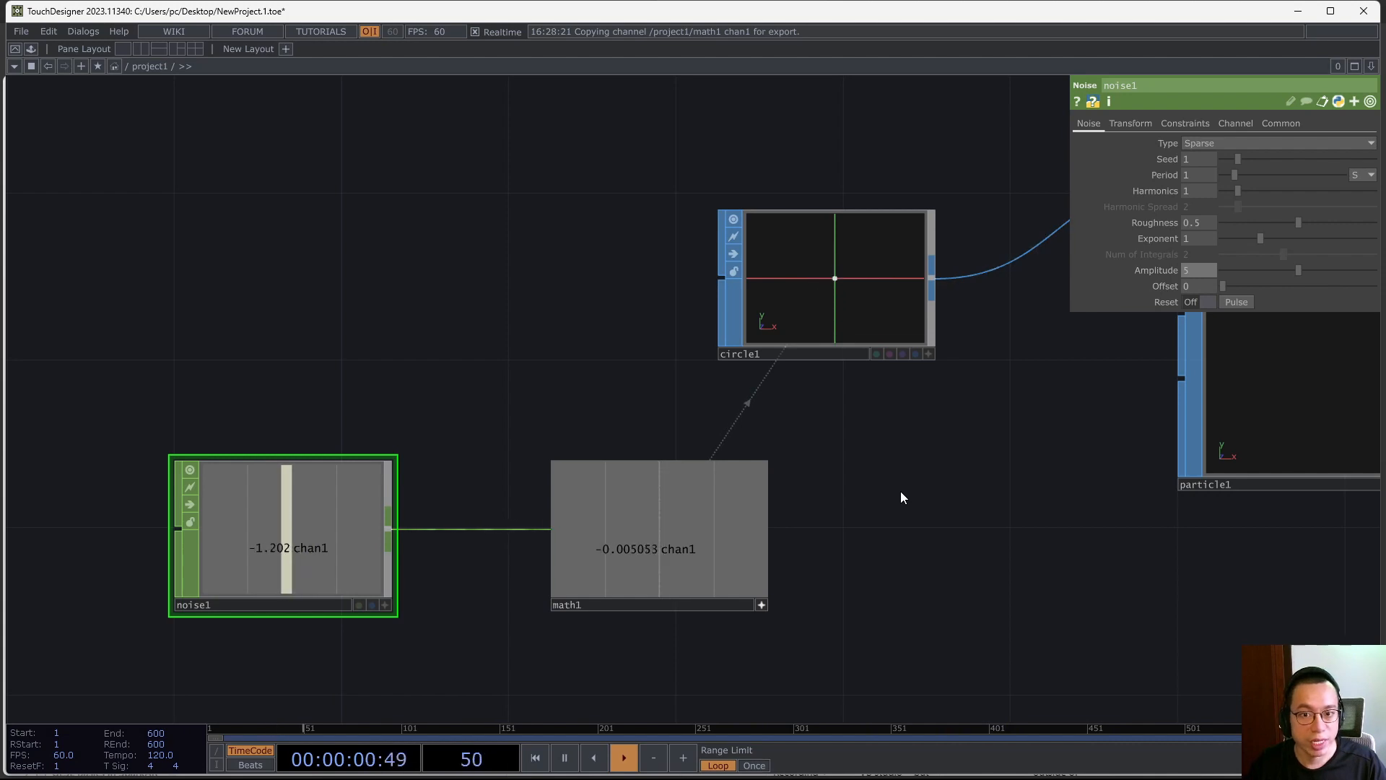
Examine how the stronger noise affects the Particle SOP and the pattern accumulating in the Composite TOP
scroll(1040, 480, down, 3)
drag(1052, 507, 672, 514)
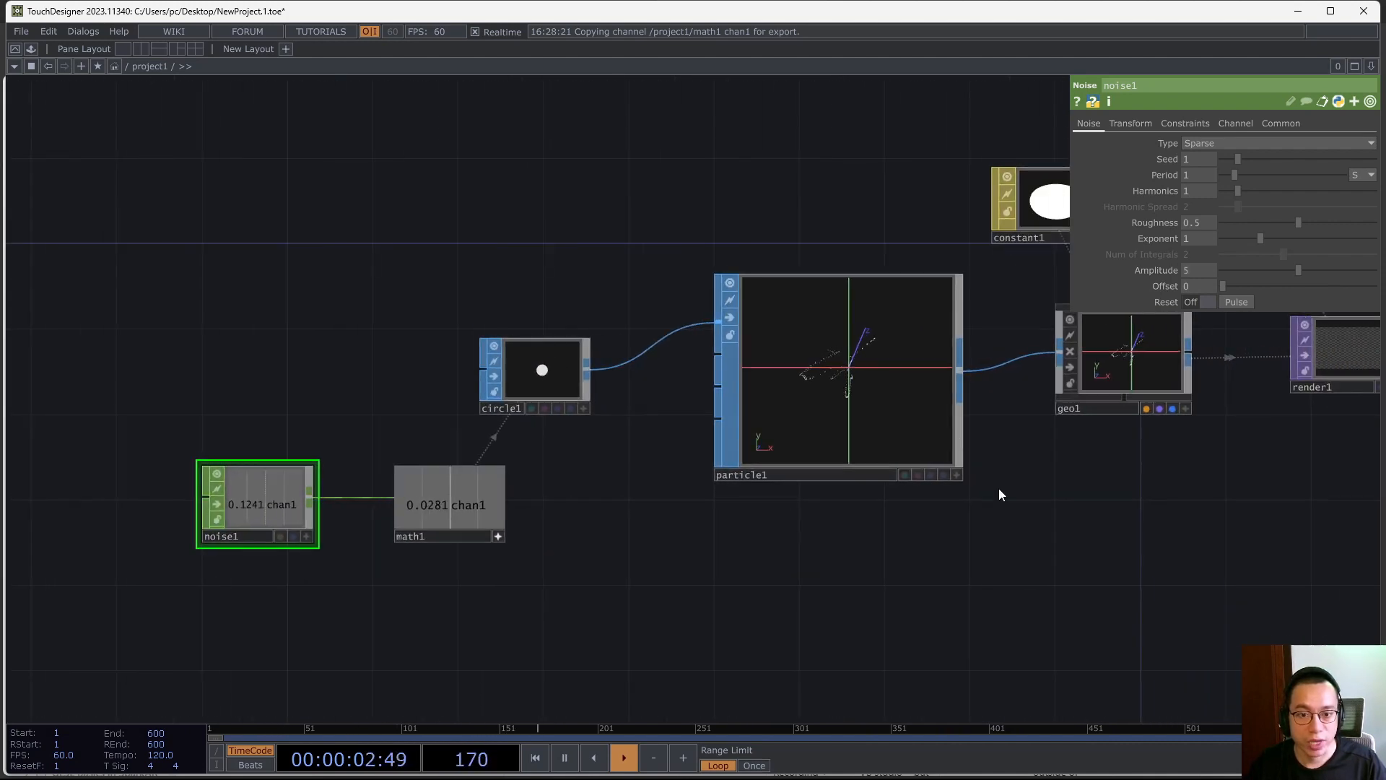
scroll(868, 366, up, 5)
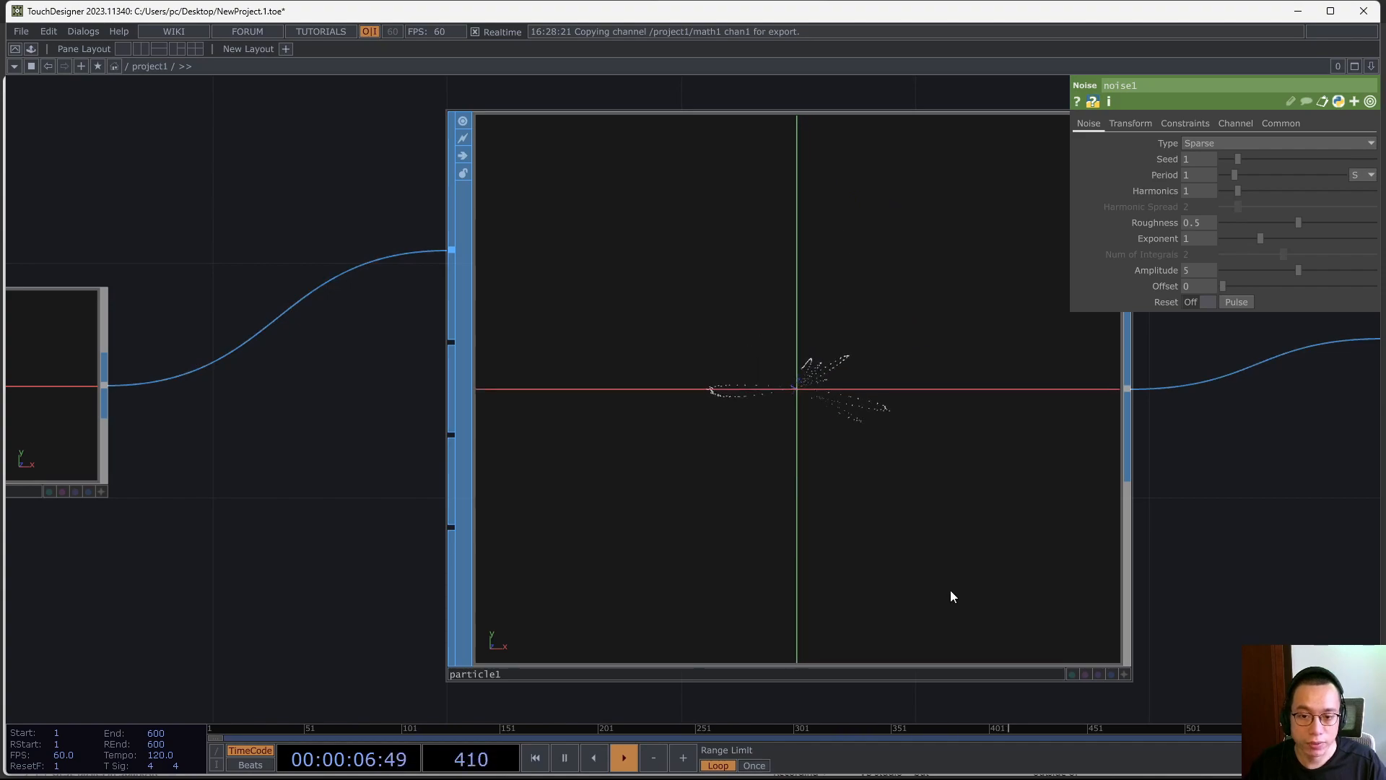
scroll(950, 591, down, 5)
drag(908, 608, 596, 591)
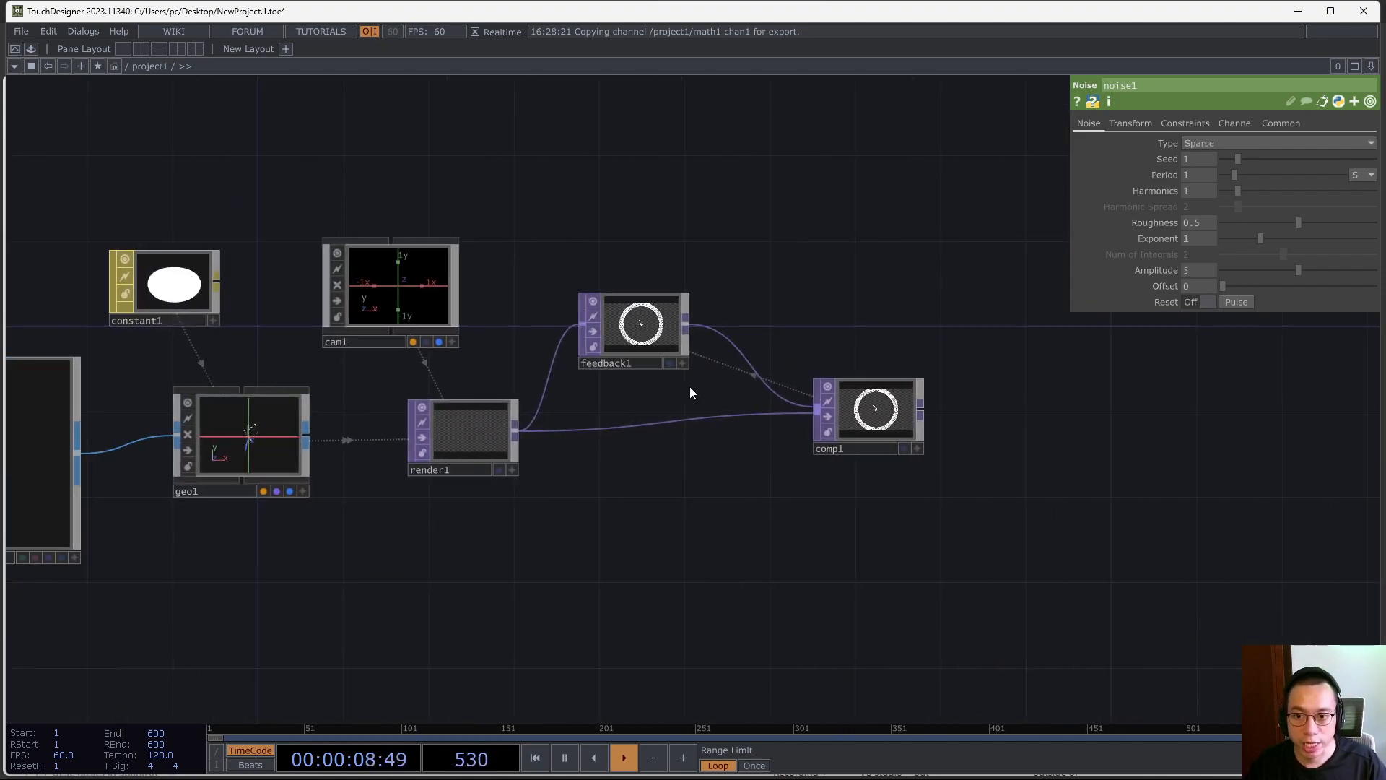
scroll(909, 443, up, 5)
scroll(740, 368, up, 5)
scroll(720, 349, down, 3)
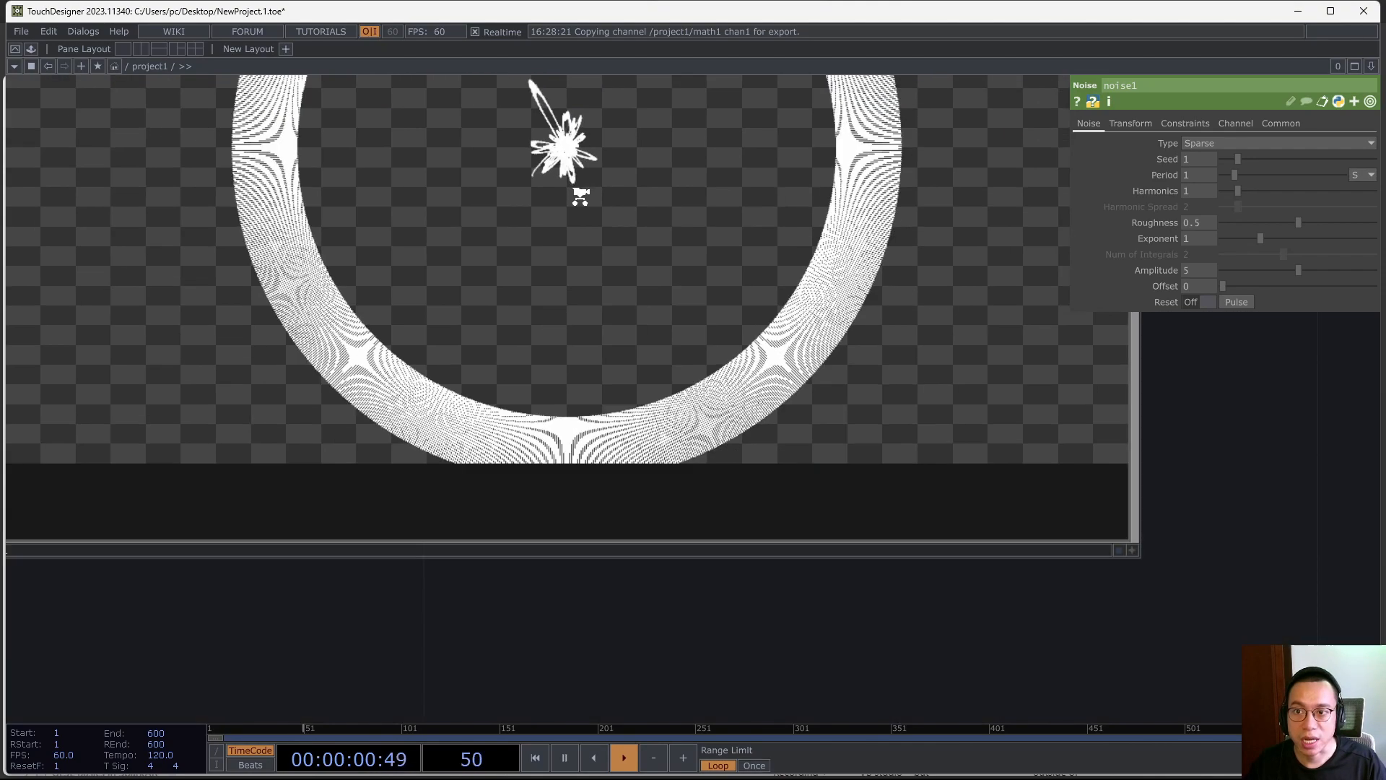
scroll(616, 154, up, 3)
drag(615, 149, 543, 482)
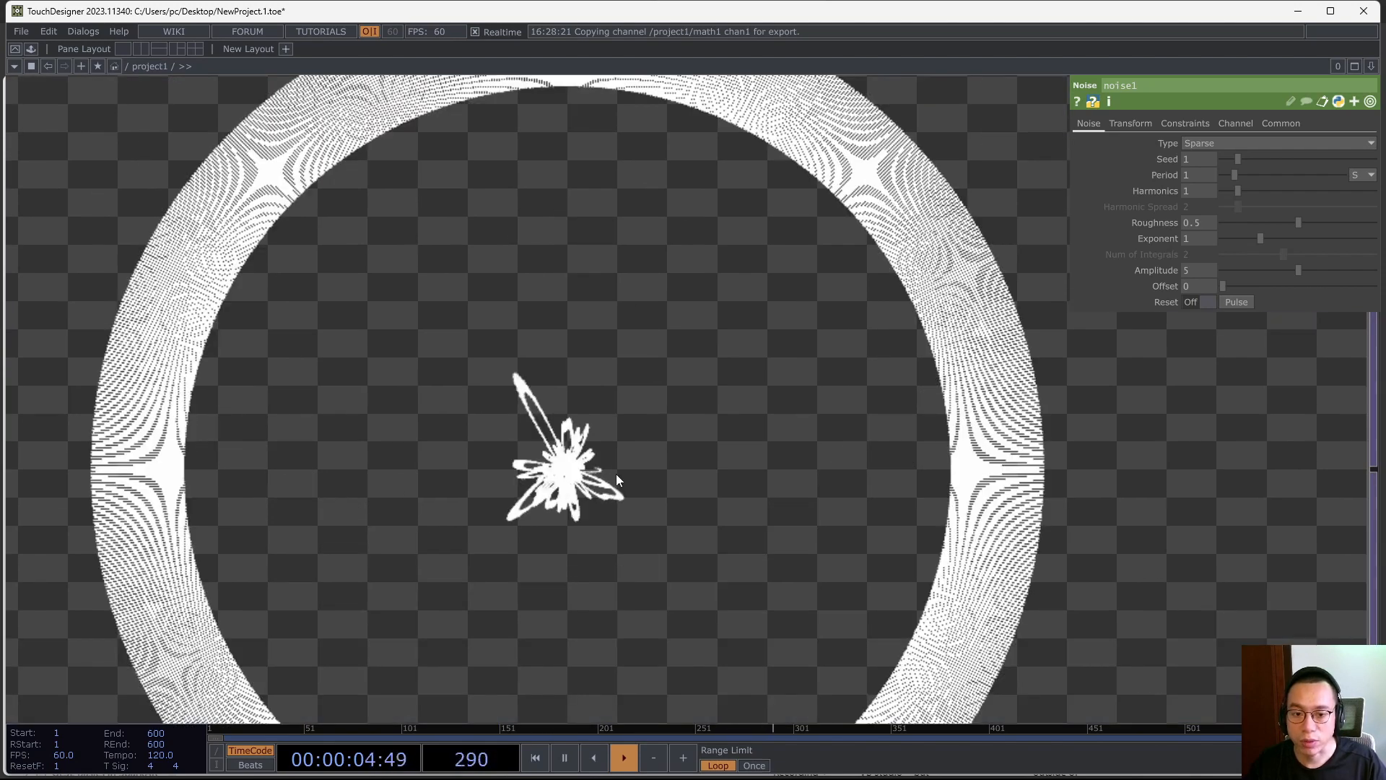
scroll(645, 461, down, 6)
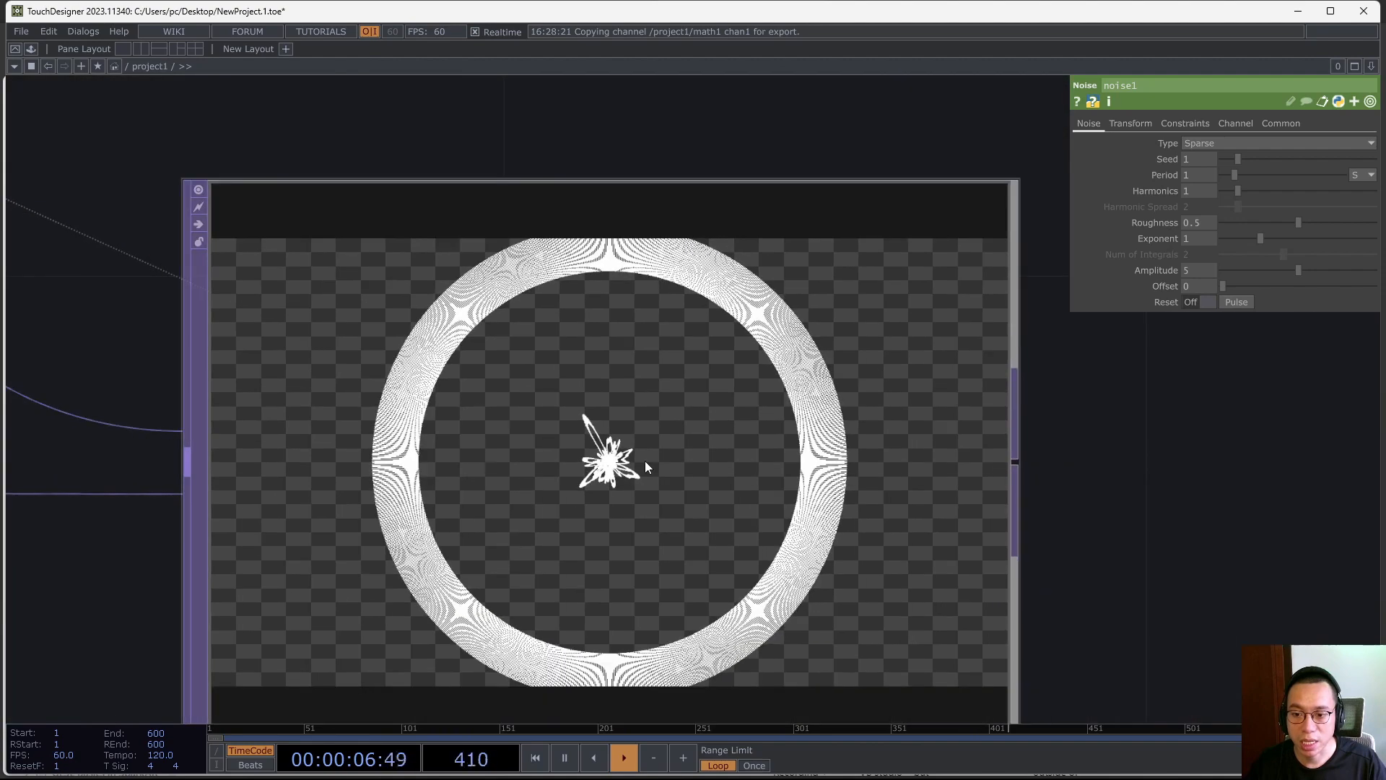
drag(563, 602, 1218, 544)
drag(462, 561, 1054, 547)
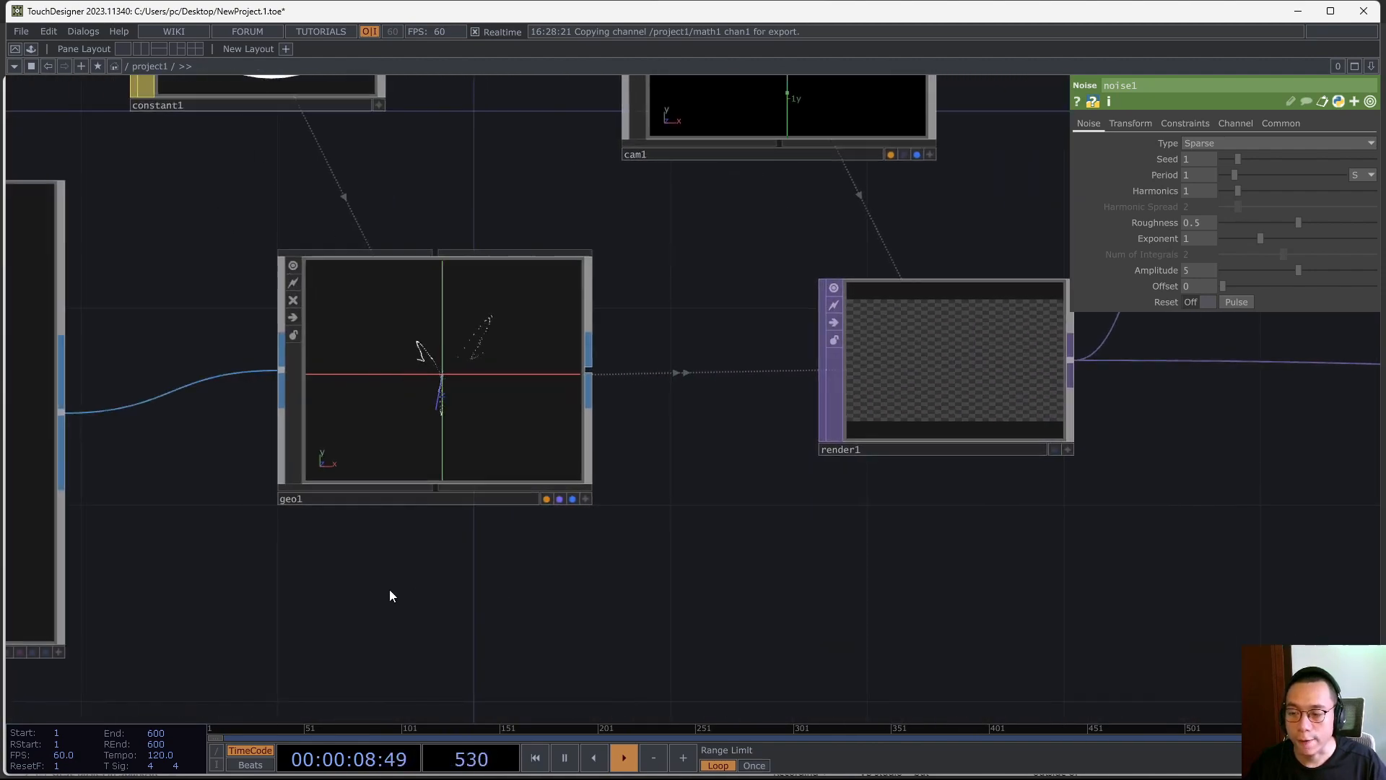
drag(189, 489, 383, 467)
scroll(383, 467, down, 3)
drag(613, 572, 931, 568)
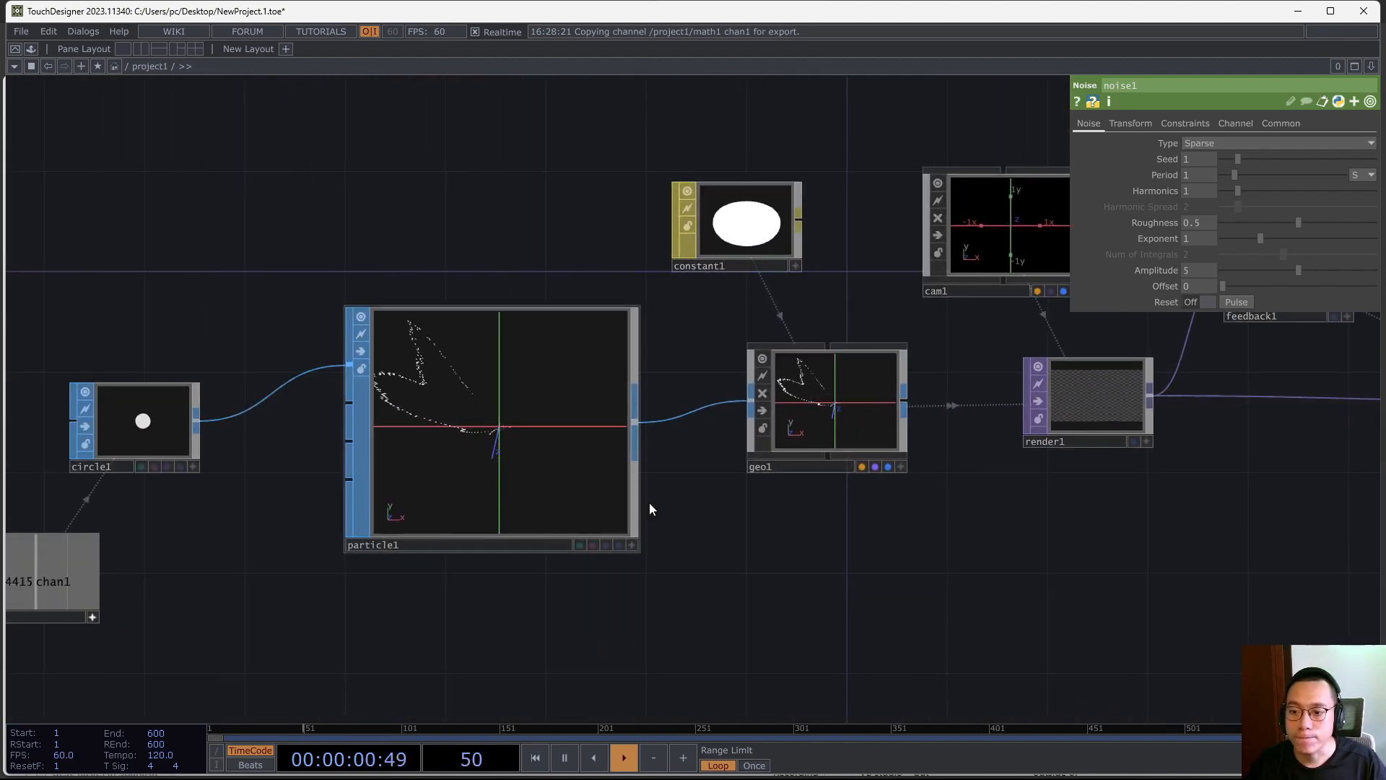
Reset the Feedback TOP once to clear the old ring from the accumulated image
drag(1197, 572, 372, 582)
scroll(640, 296, up, 5)
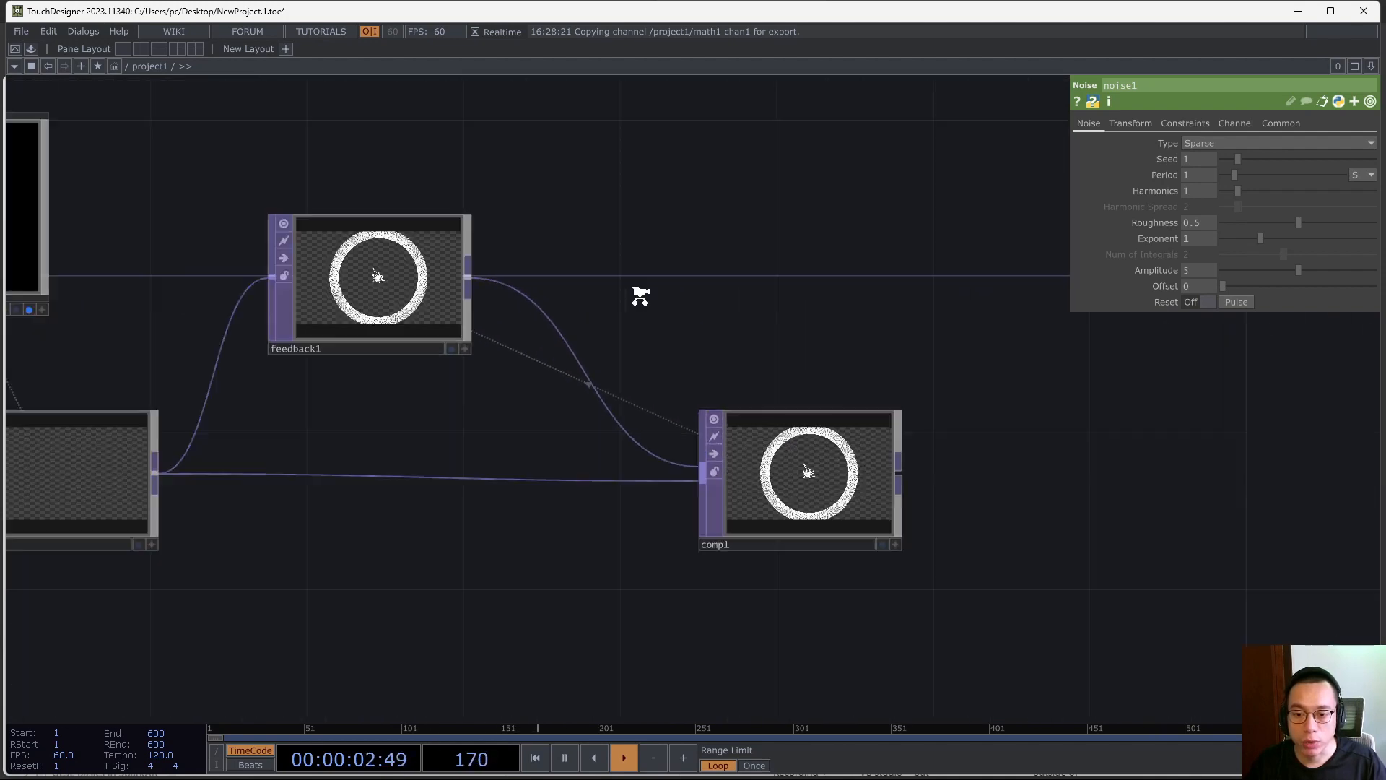
drag(406, 309, 613, 372)
click(478, 353)
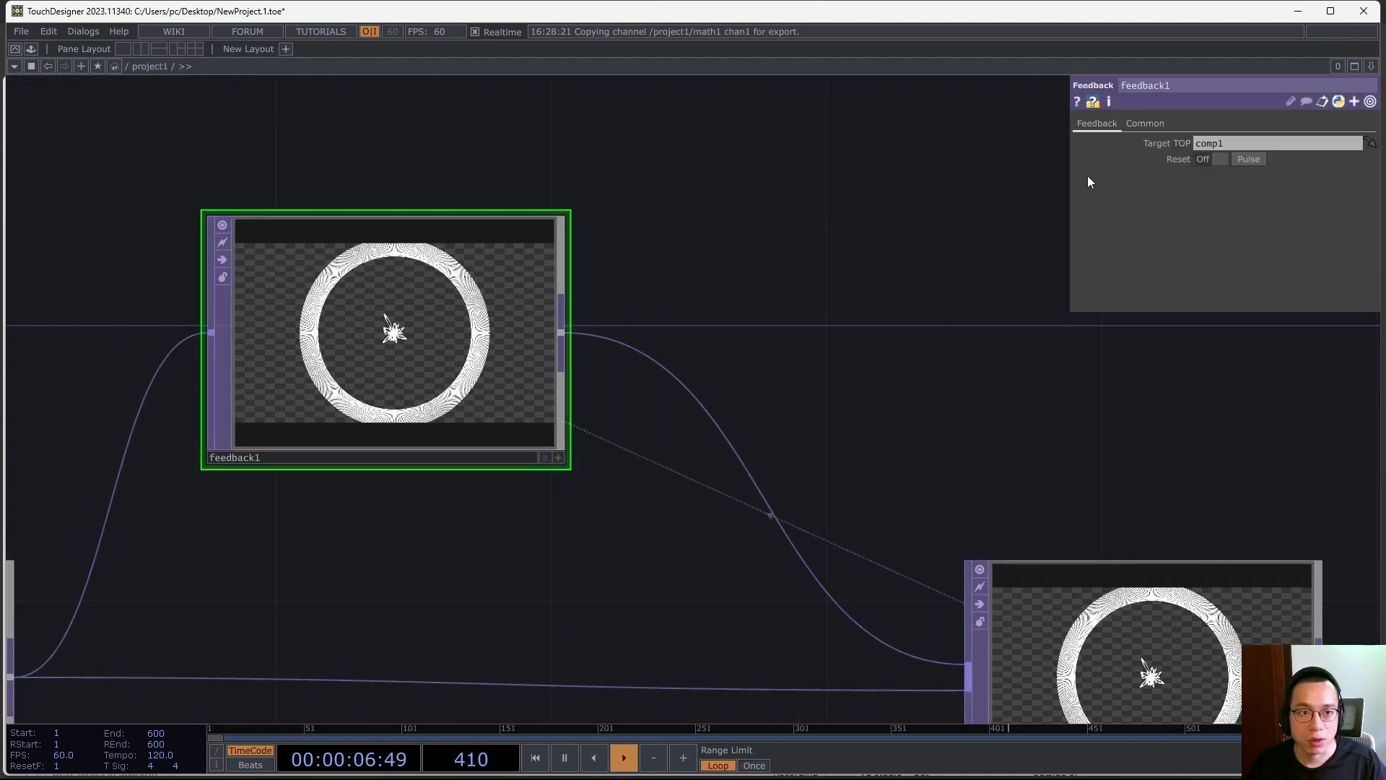
click(1248, 159)
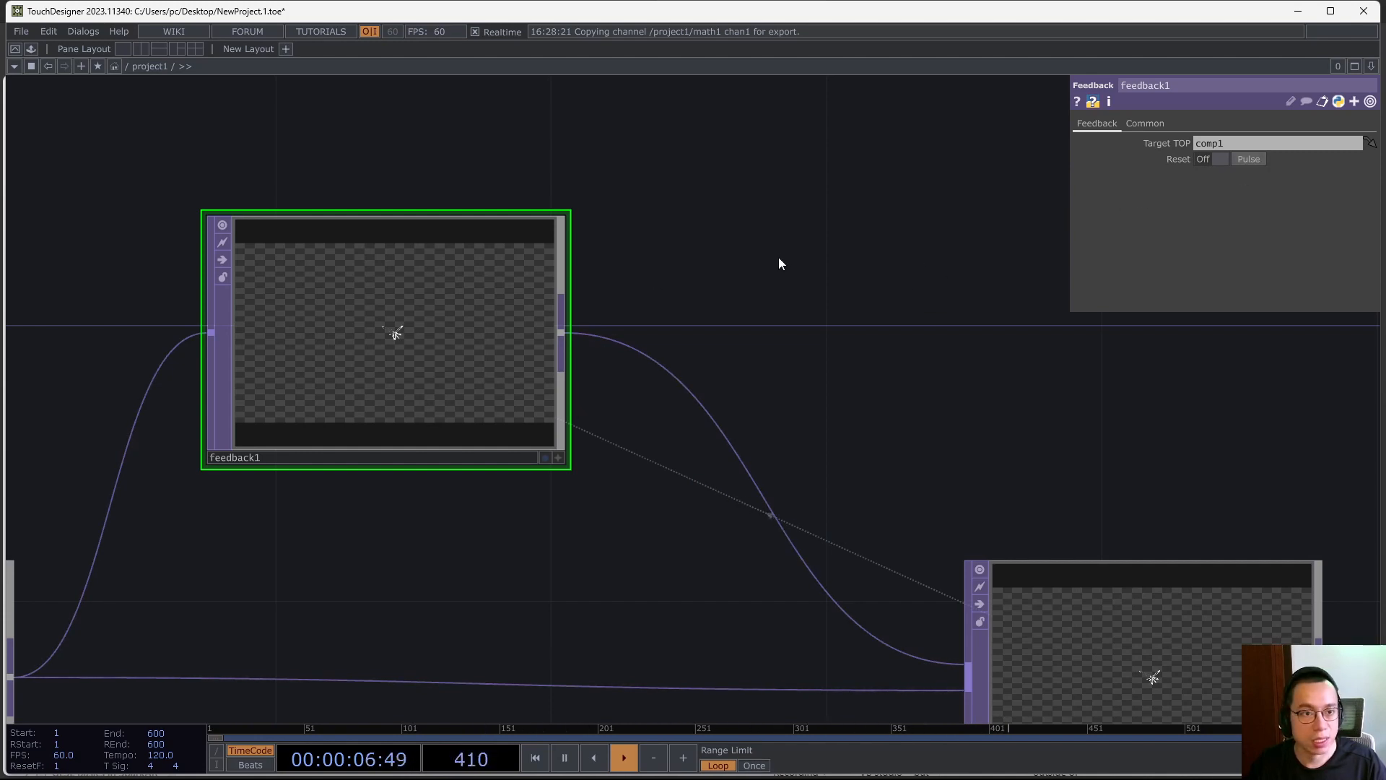
Add a Keyboard In CHOP in the empty area above the Feedback TOP
scroll(795, 260, down, 5)
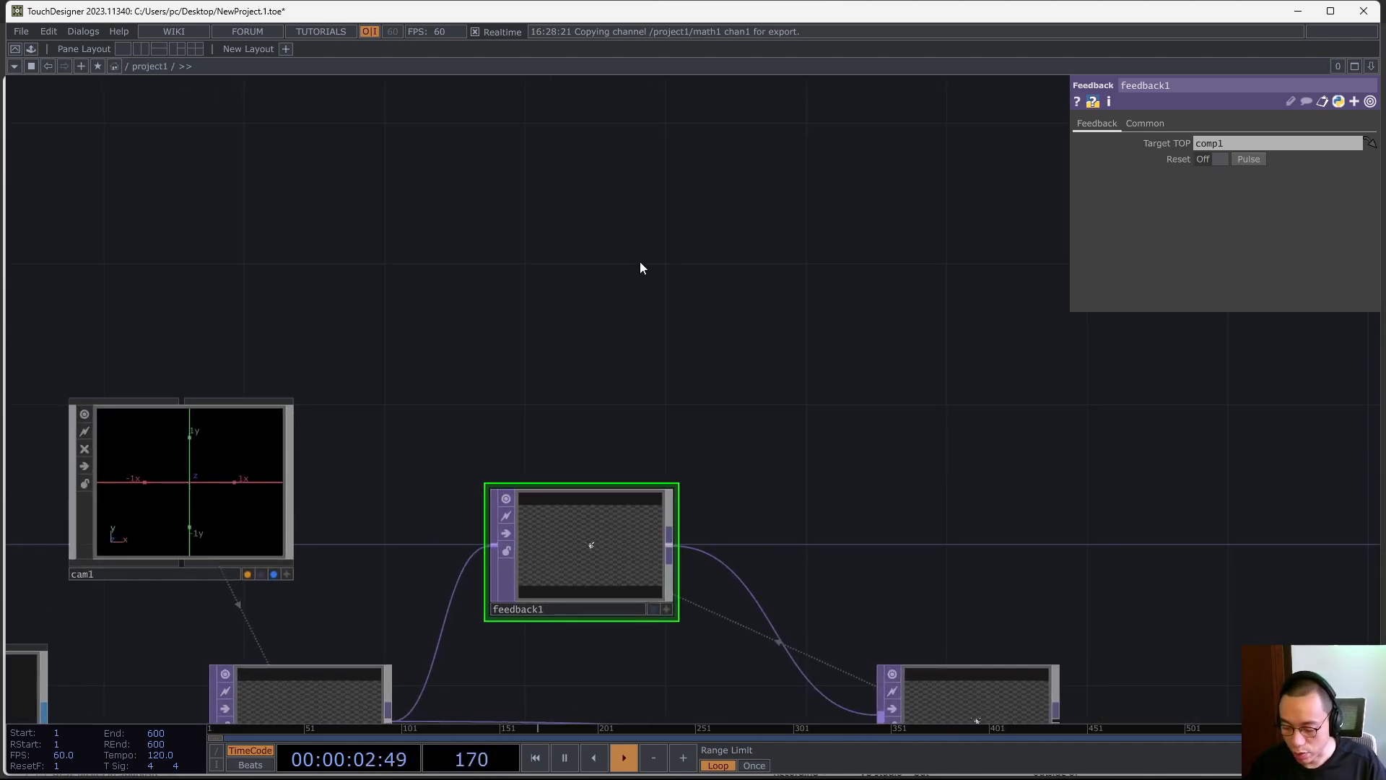
key(Tab)
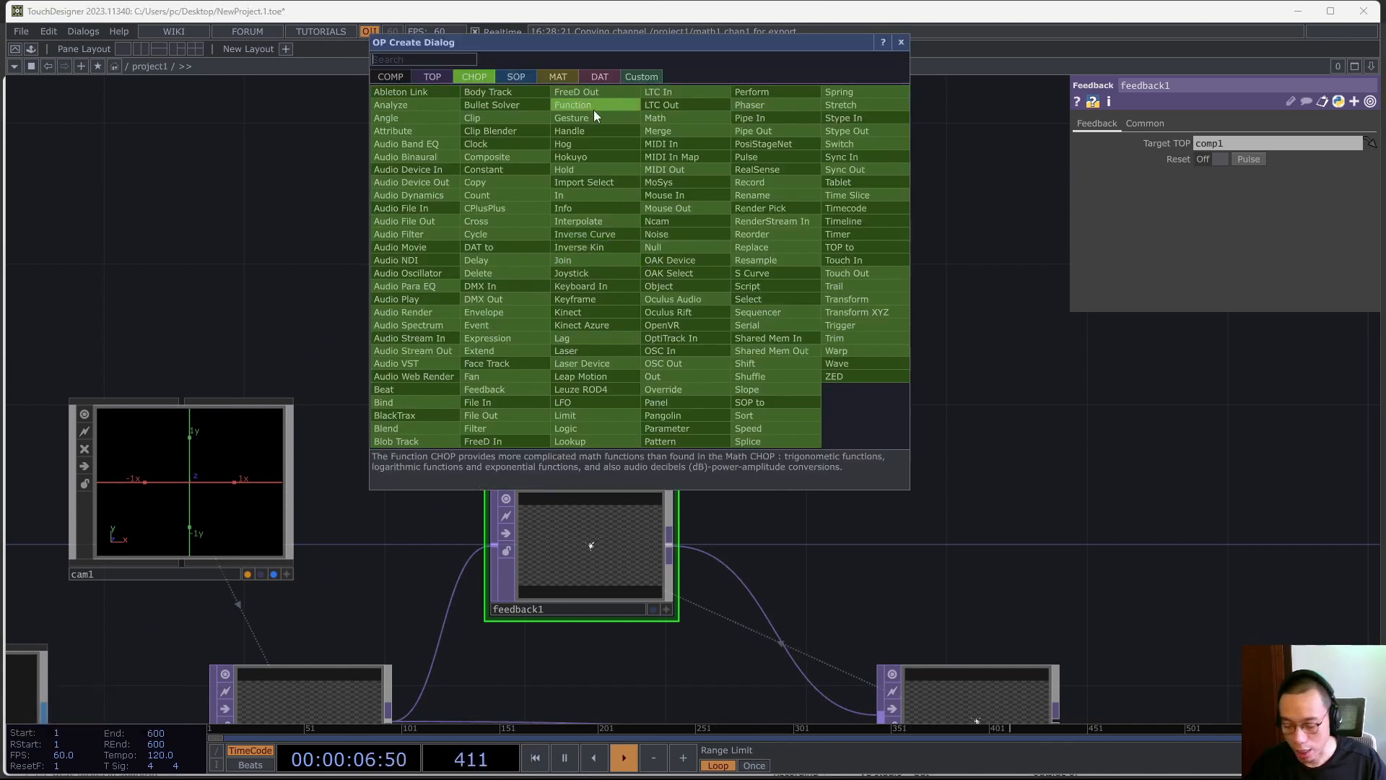
text(keyb)
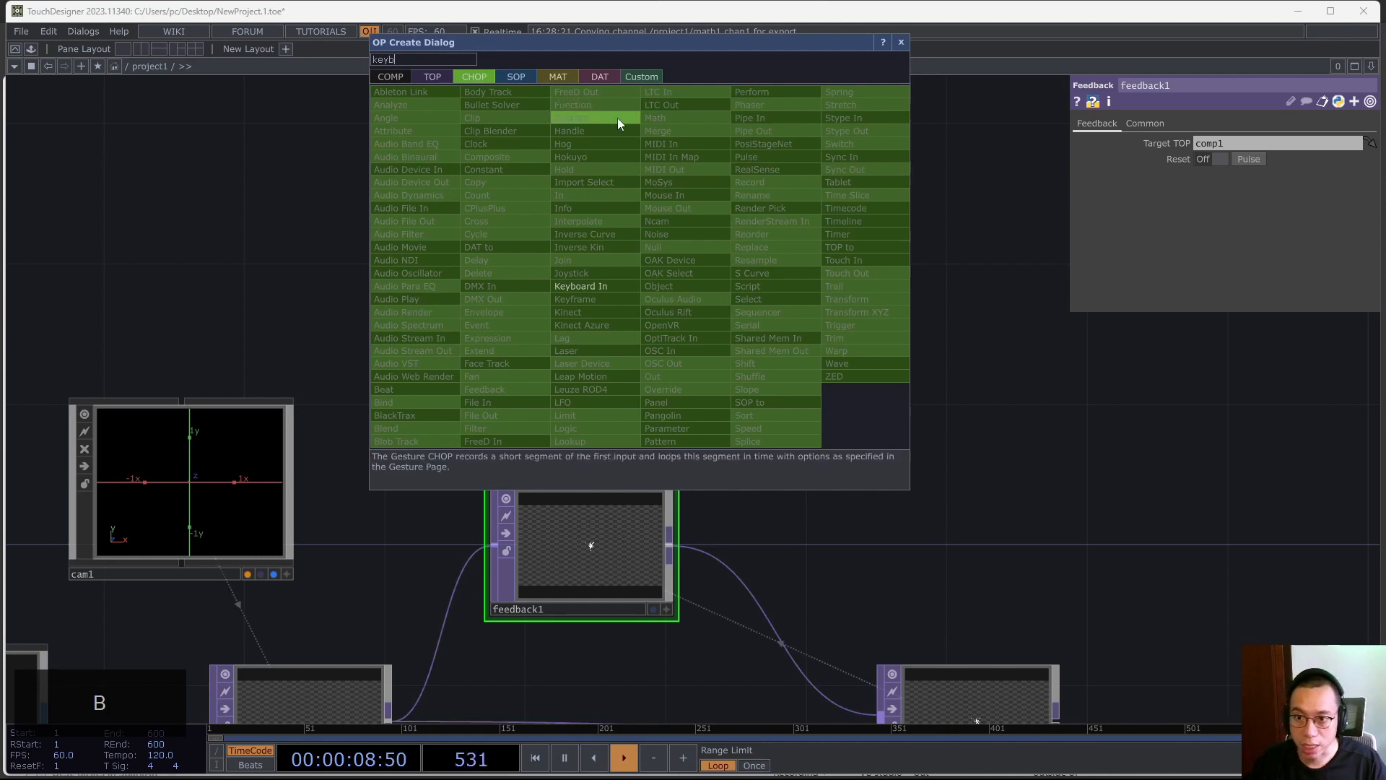
click(603, 280)
click(574, 278)
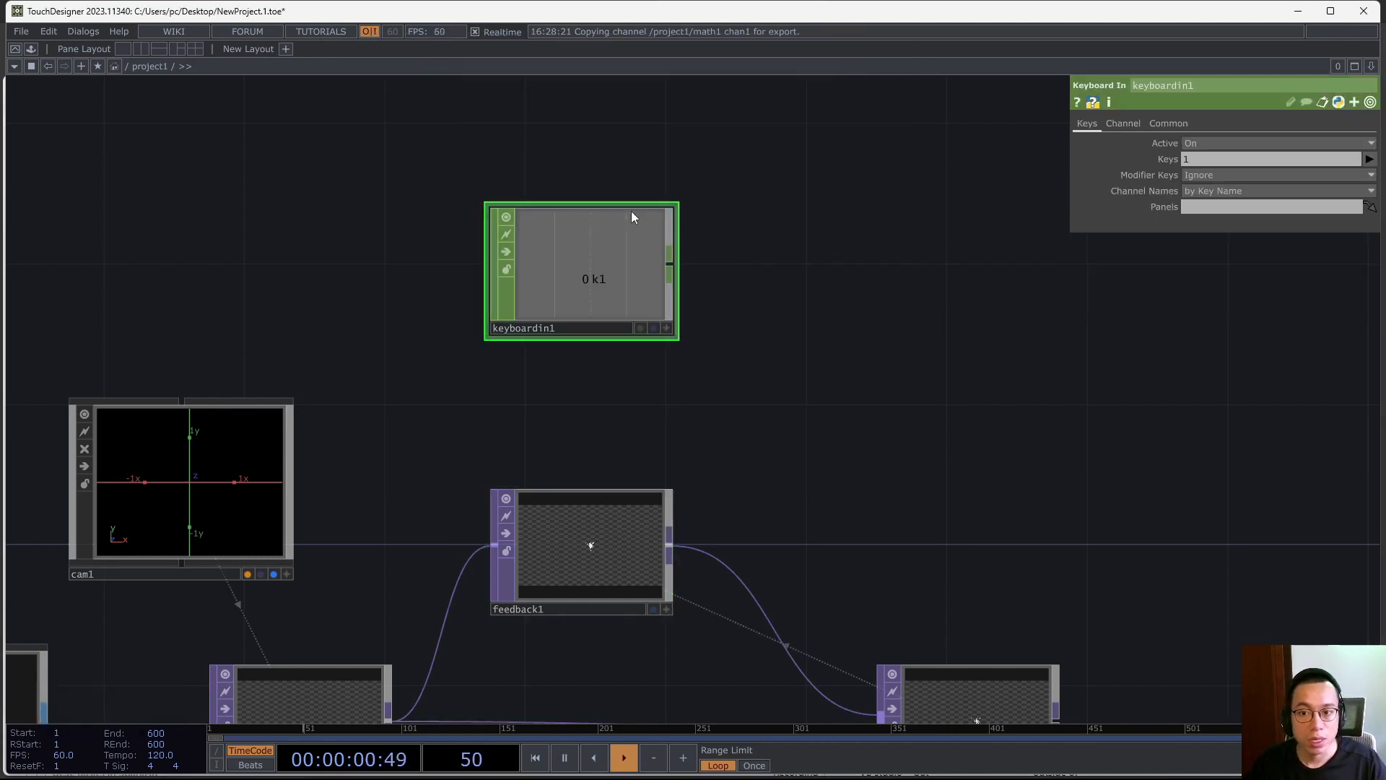
Export the Keyboard In CHOP's k1 channel to the Reset Pulse parameter of the Feedback TOP
click(667, 328)
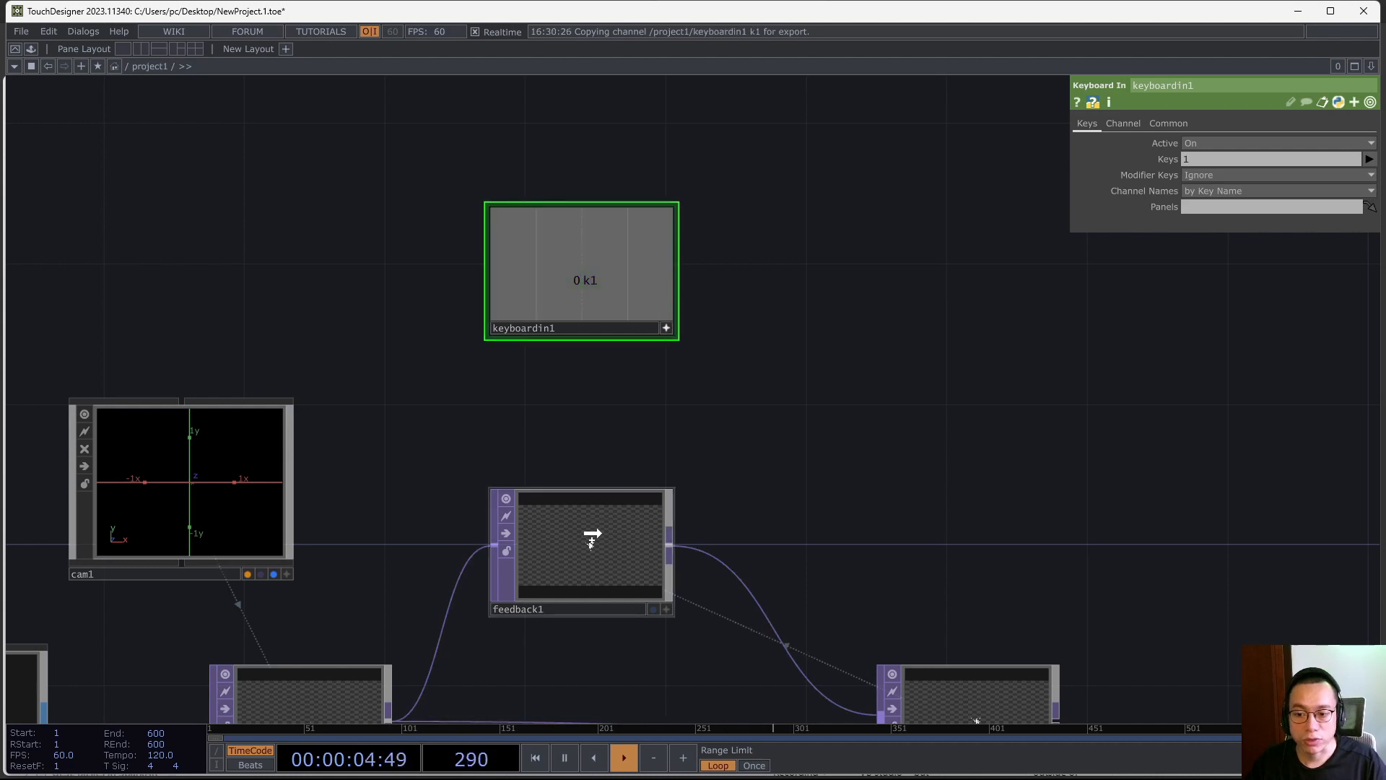
click(591, 543)
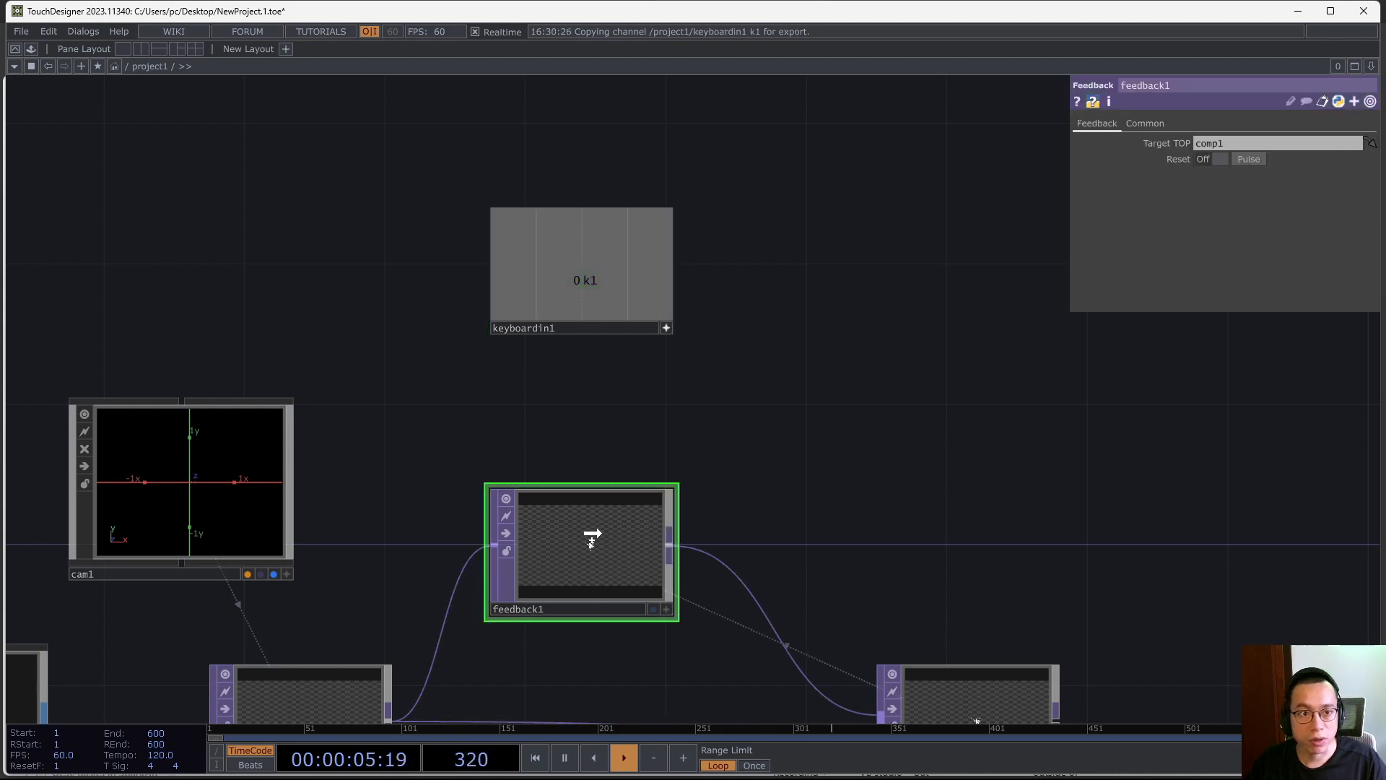
drag(1248, 160, 1258, 158)
click(1259, 148)
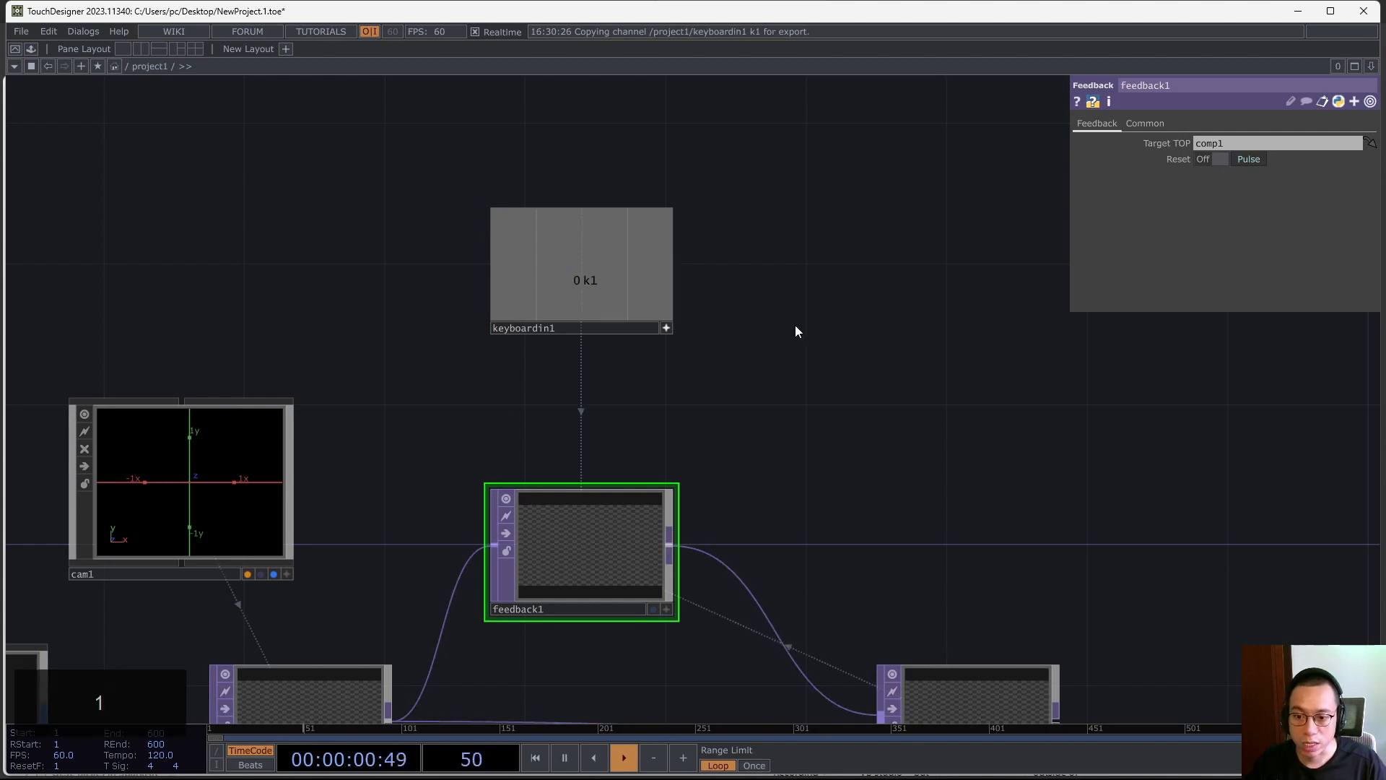
Examine the accumulated particle pattern in the Feedback and Composite TOPs to check the keyboard-triggered reset
scroll(693, 436, up, 10)
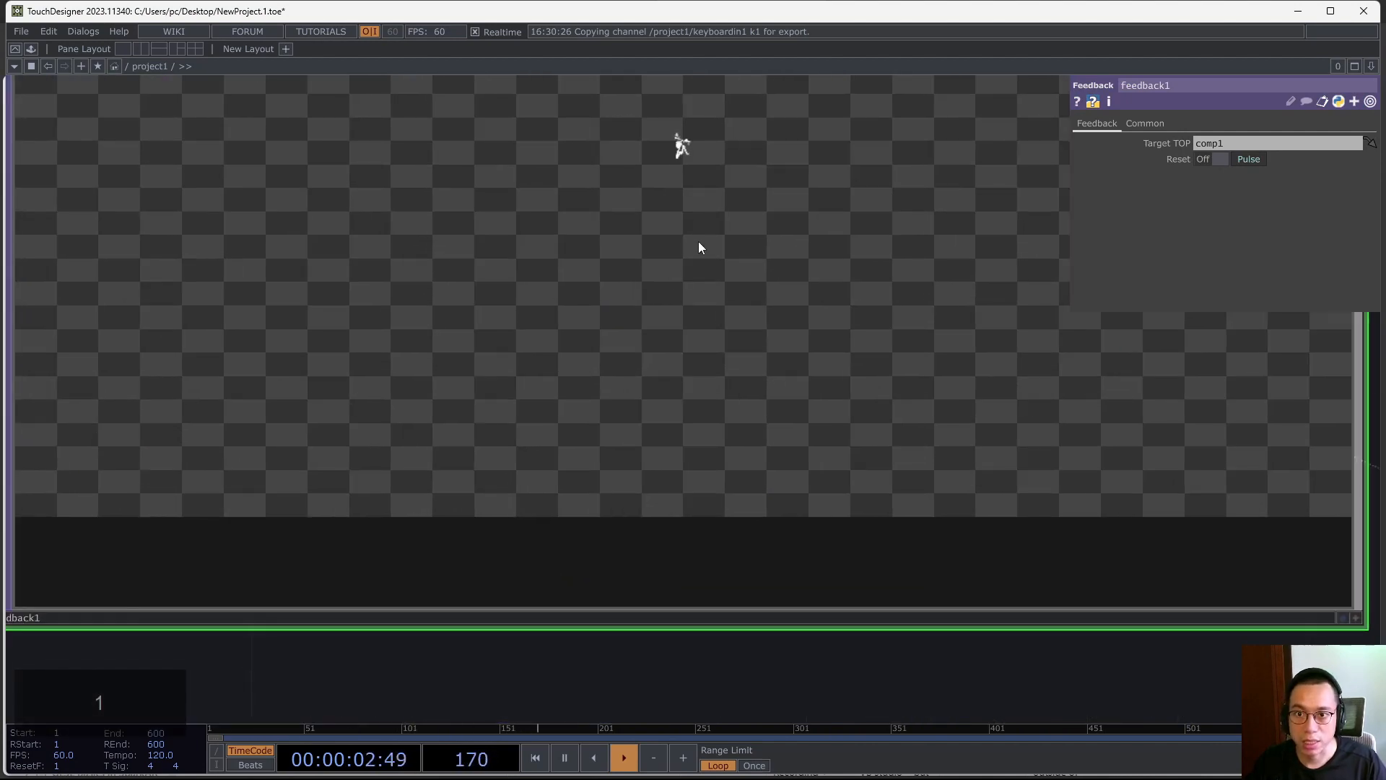
scroll(701, 330, down, 6)
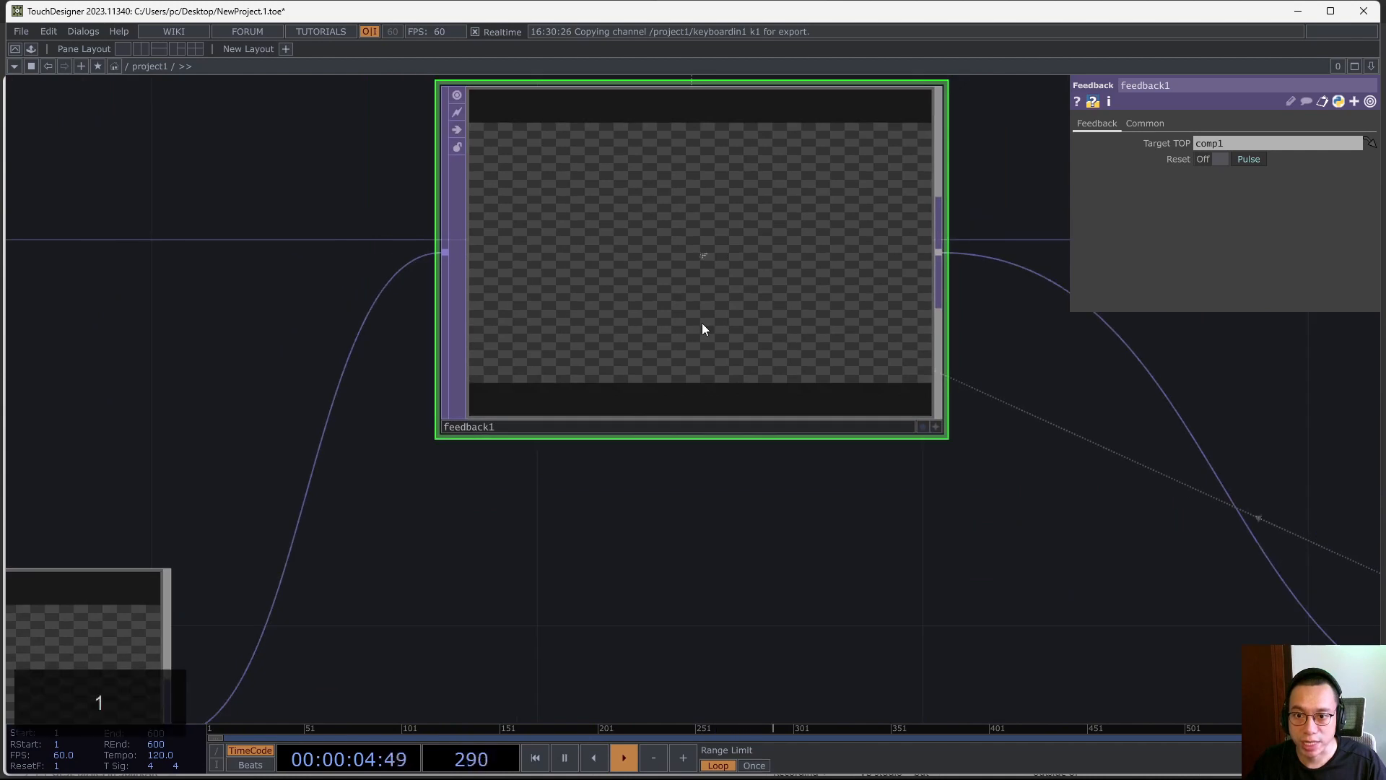
scroll(877, 534, down, 5)
scroll(827, 506, up, 8)
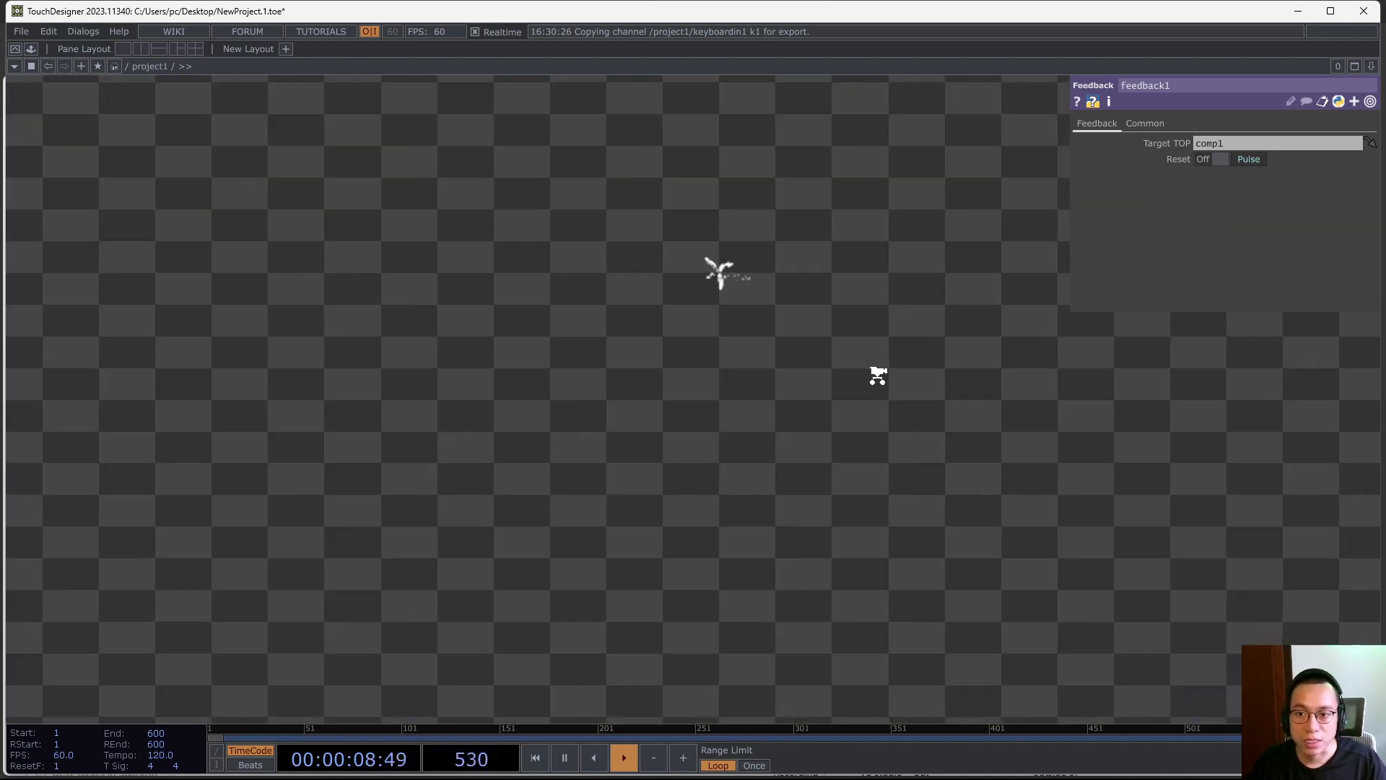
scroll(877, 374, down, 5)
scroll(906, 474, down, 4)
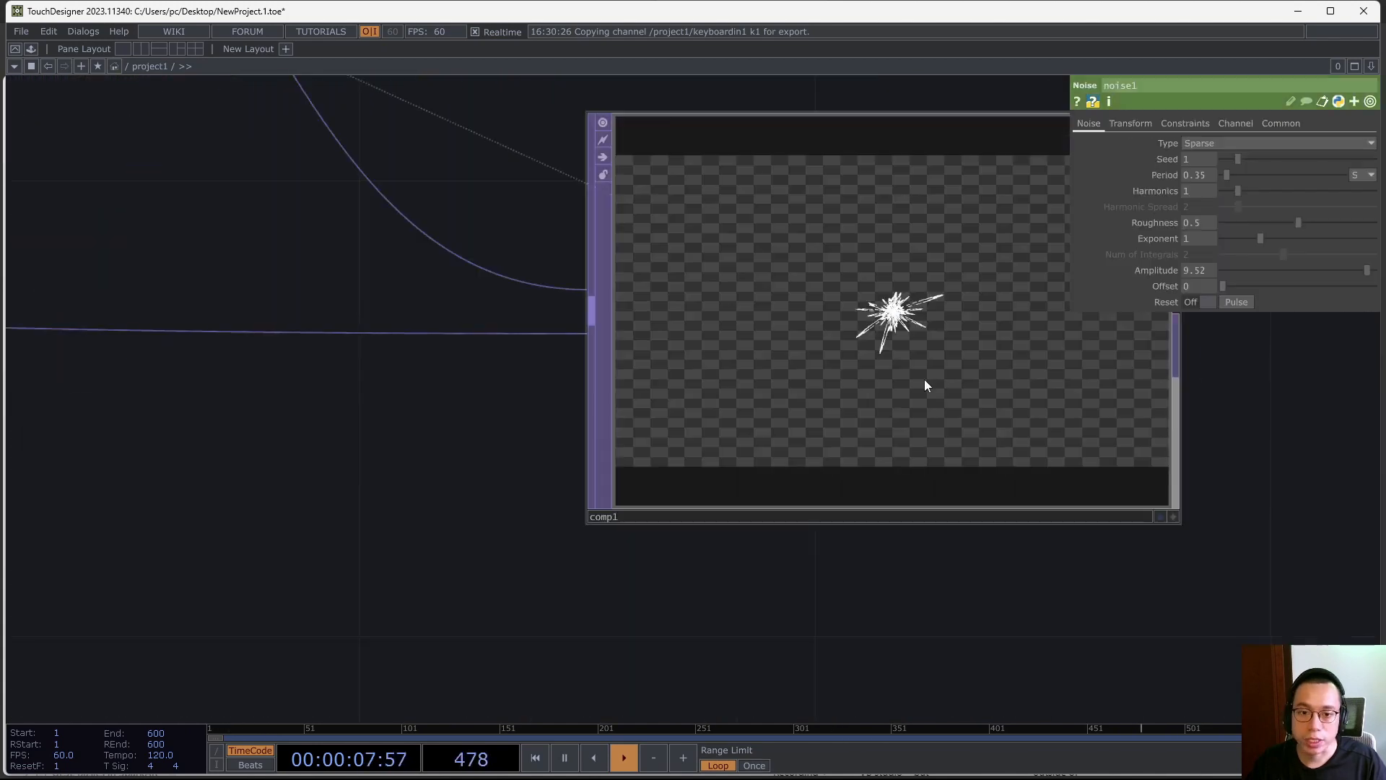
scroll(924, 379, down, 4)
scroll(509, 500, down, 6)
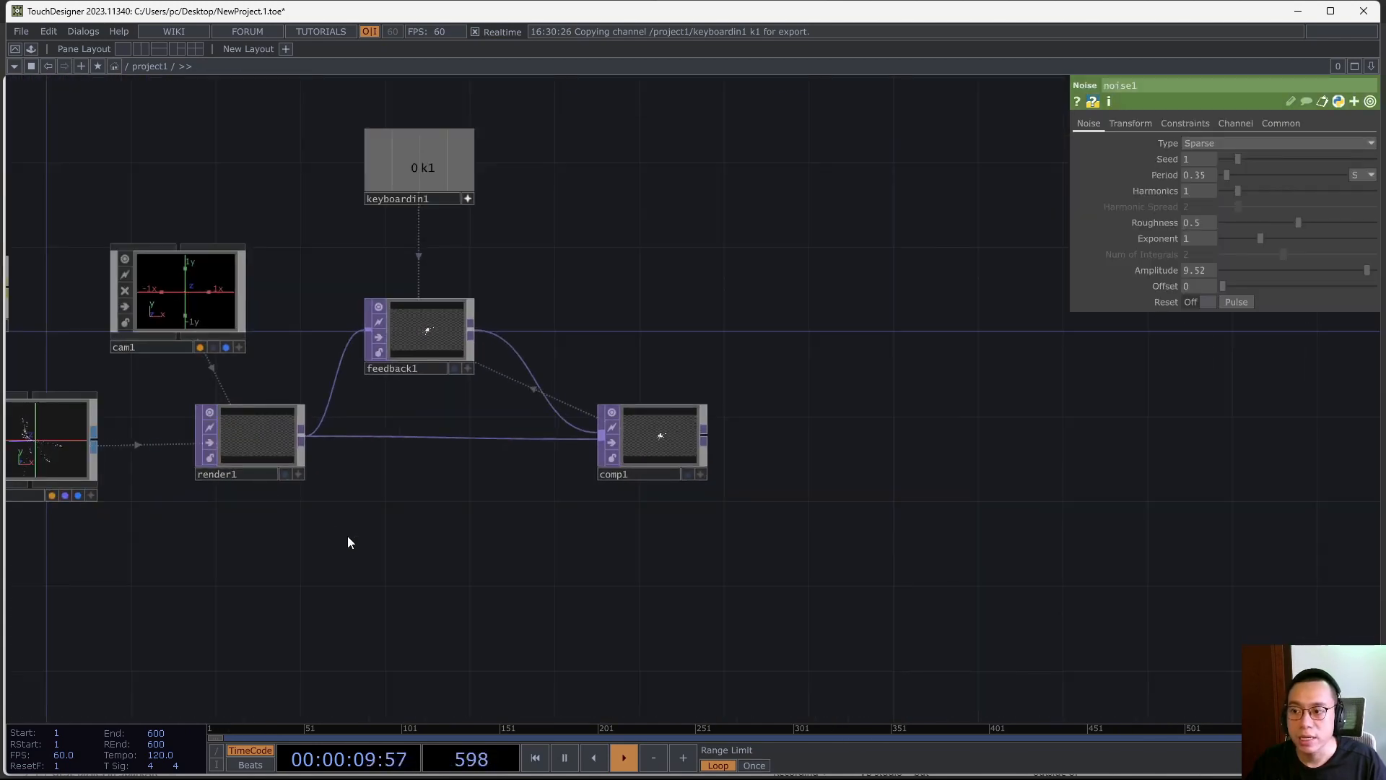
Make the Camera COMP's viewer interactive, home it and rotate its view to an oblique angle on the particles
drag(334, 544, 680, 537)
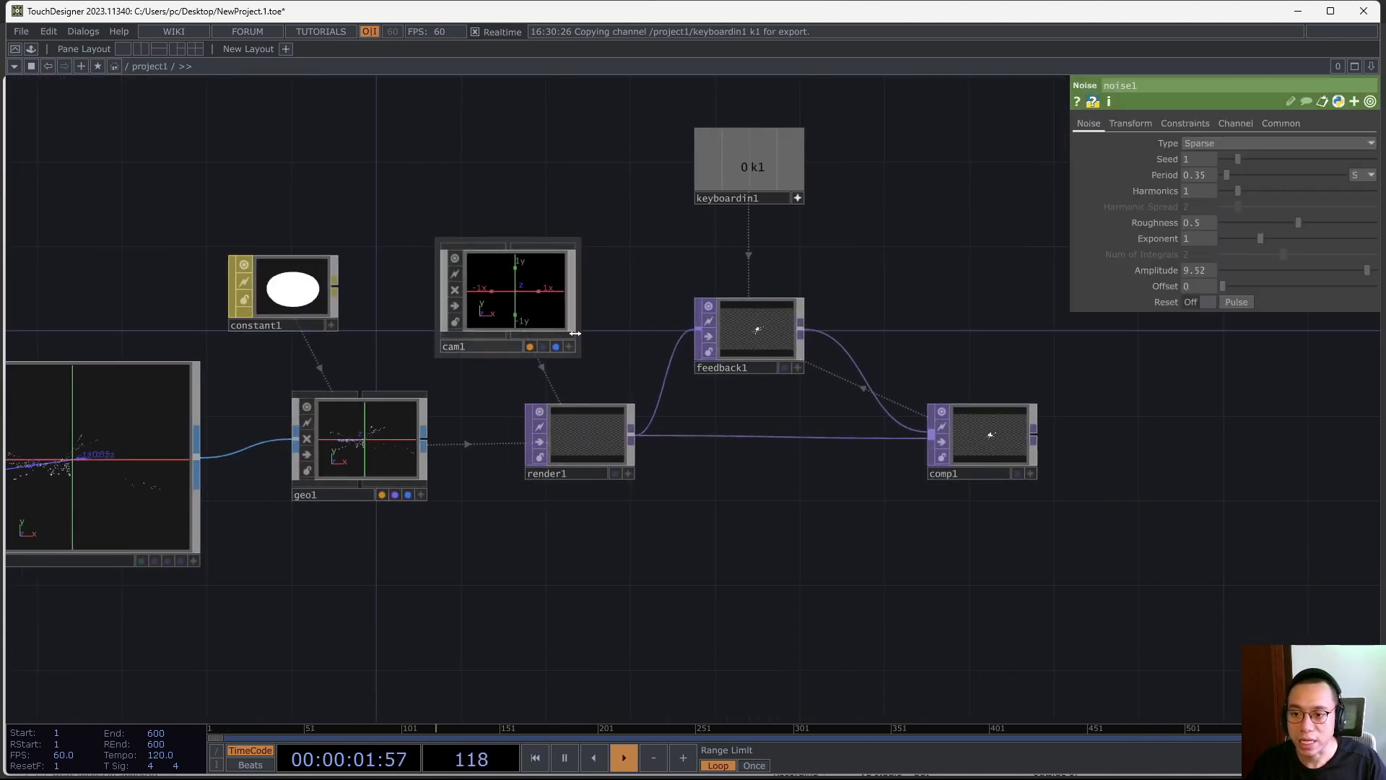
scroll(640, 314, up, 6)
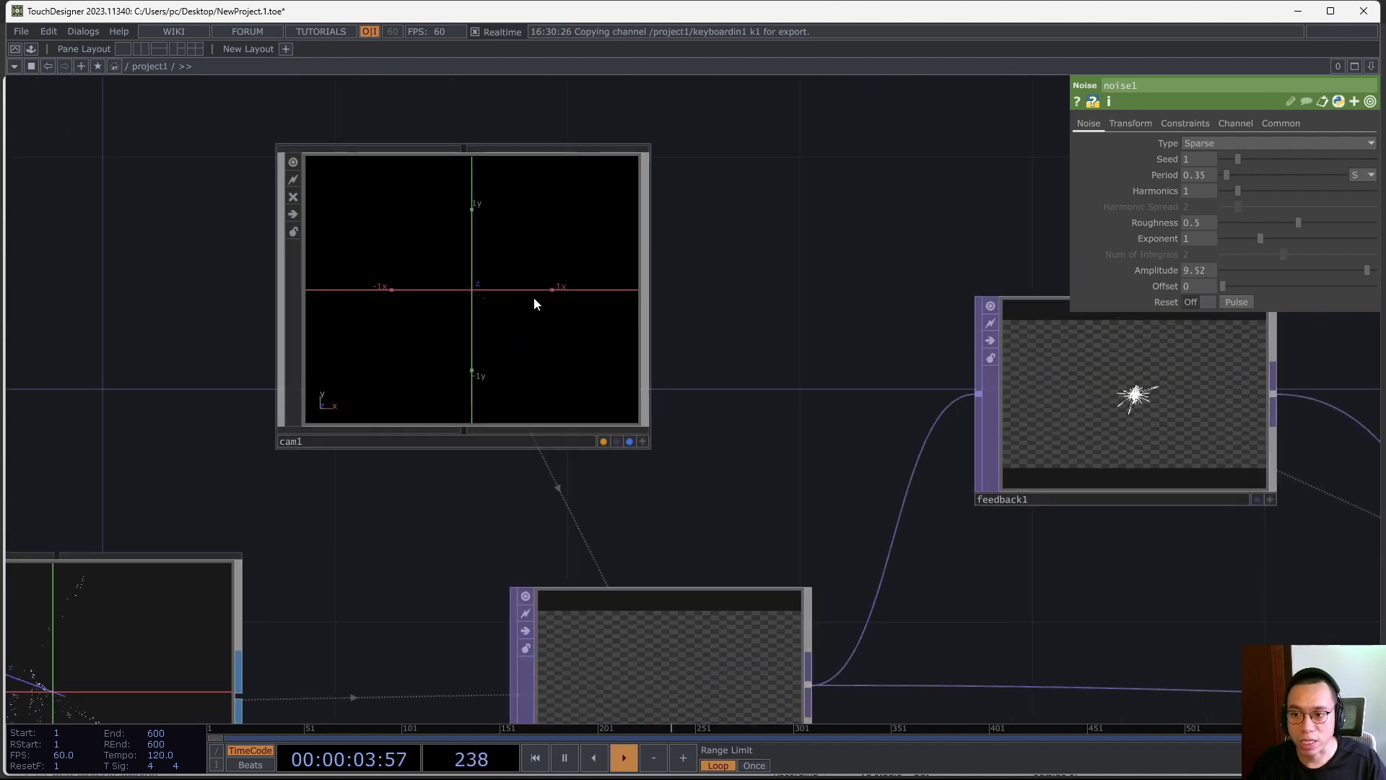
scroll(459, 299, up, 3)
scroll(469, 296, up, 2)
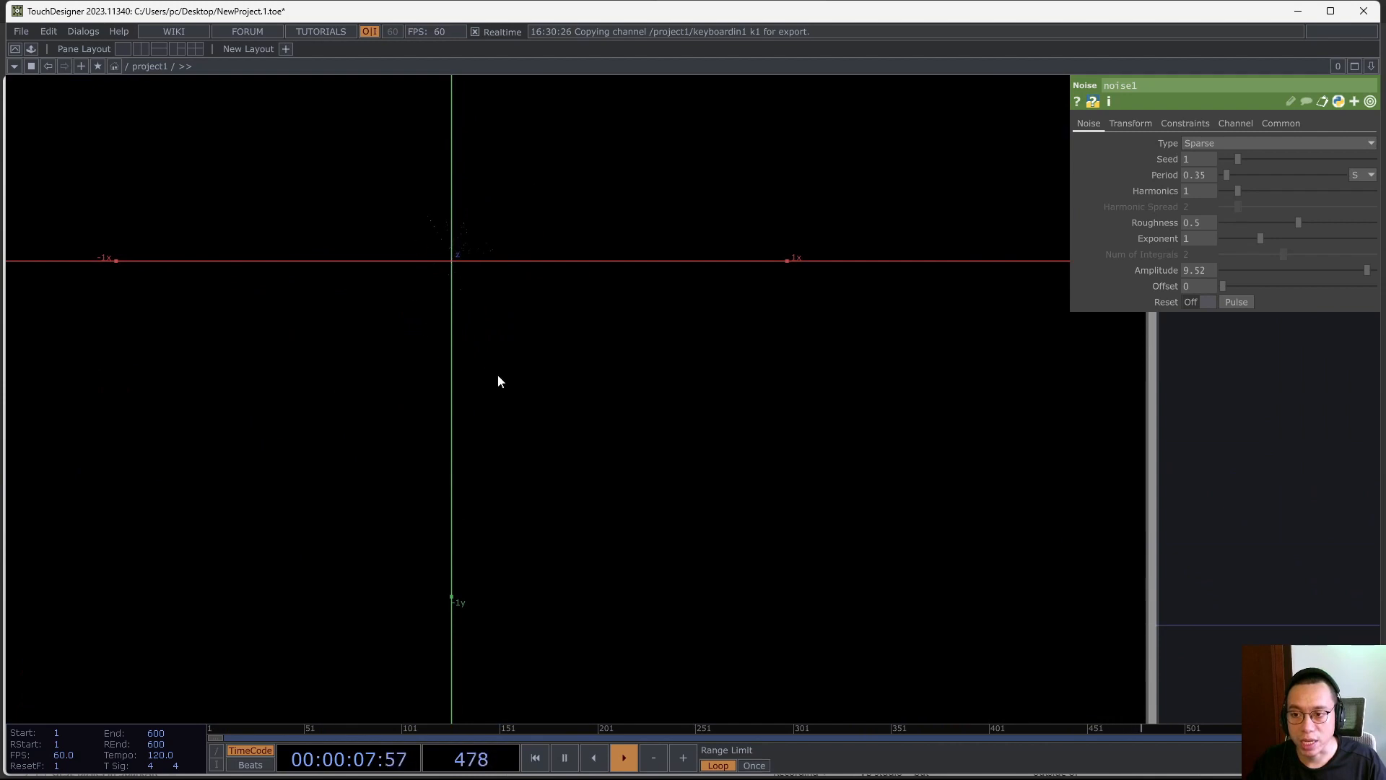
scroll(498, 377, down, 5)
scroll(498, 376, up, 5)
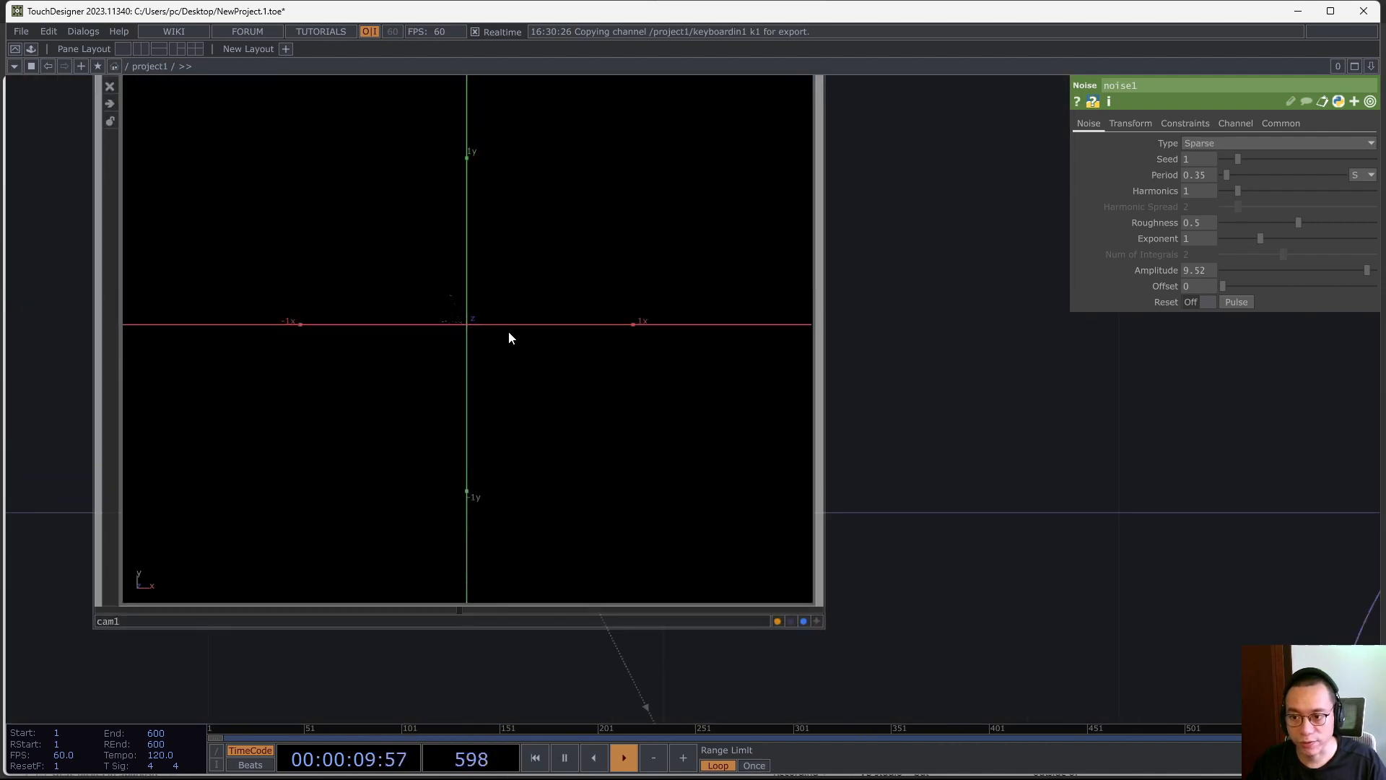
click(816, 622)
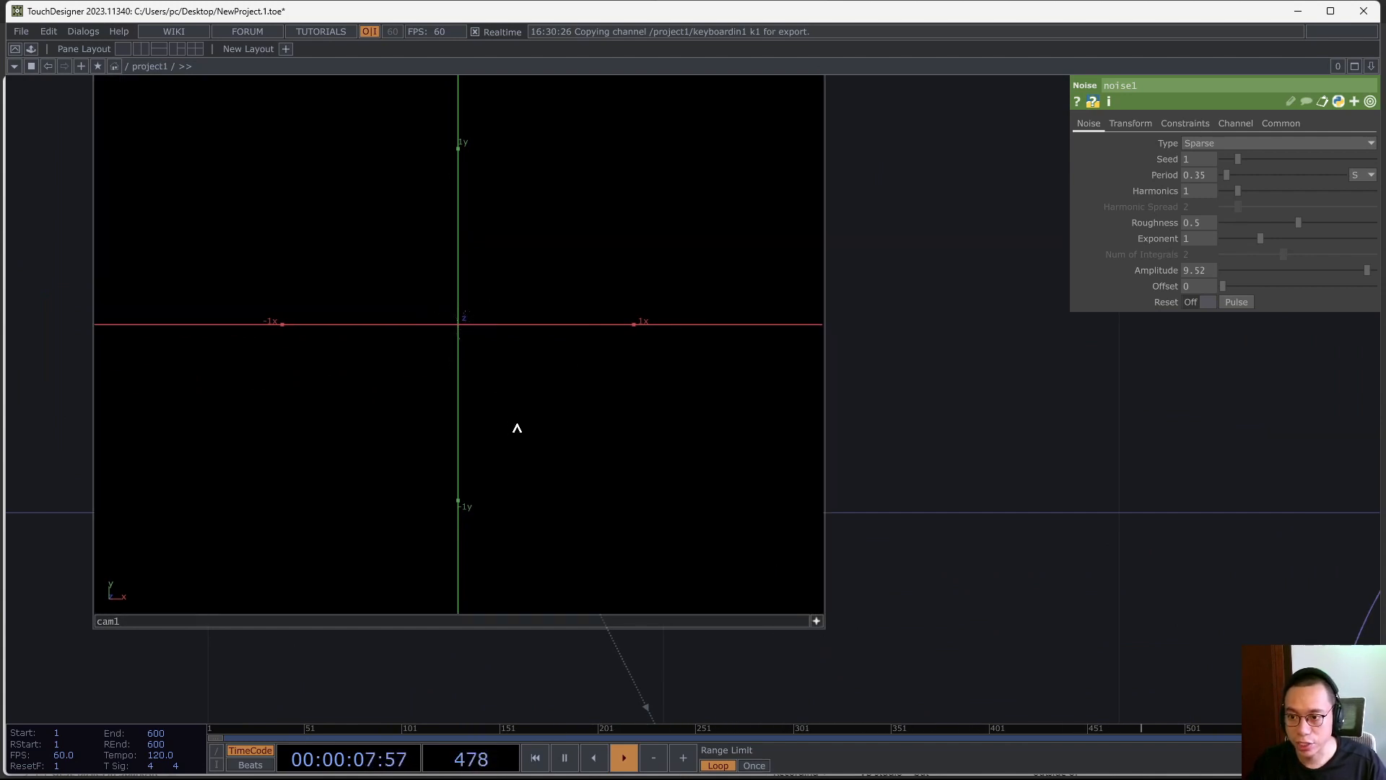
key(h)
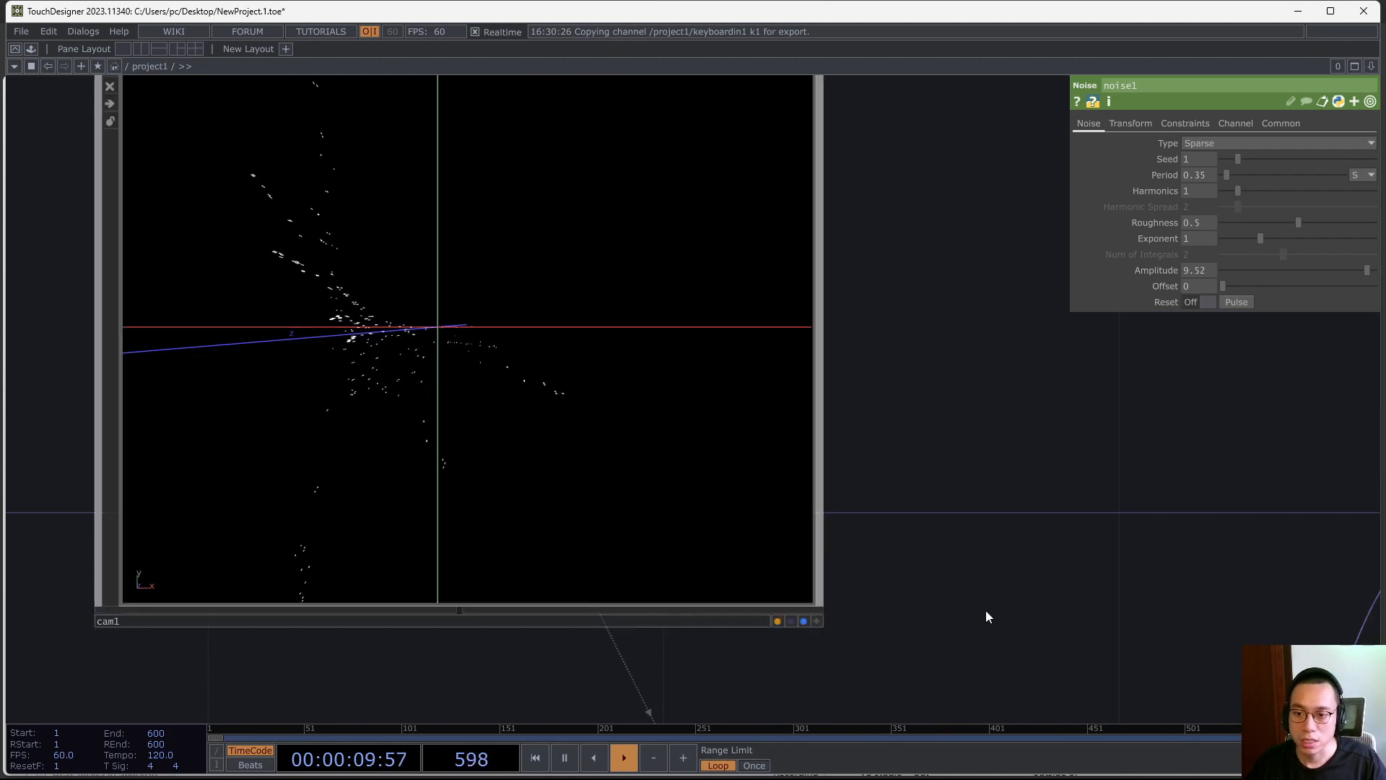
Examine the burst accumulating in the Composite TOP from the new camera angle and trigger the keyboard reset once
scroll(986, 610, down, 5)
drag(1045, 560, 635, 426)
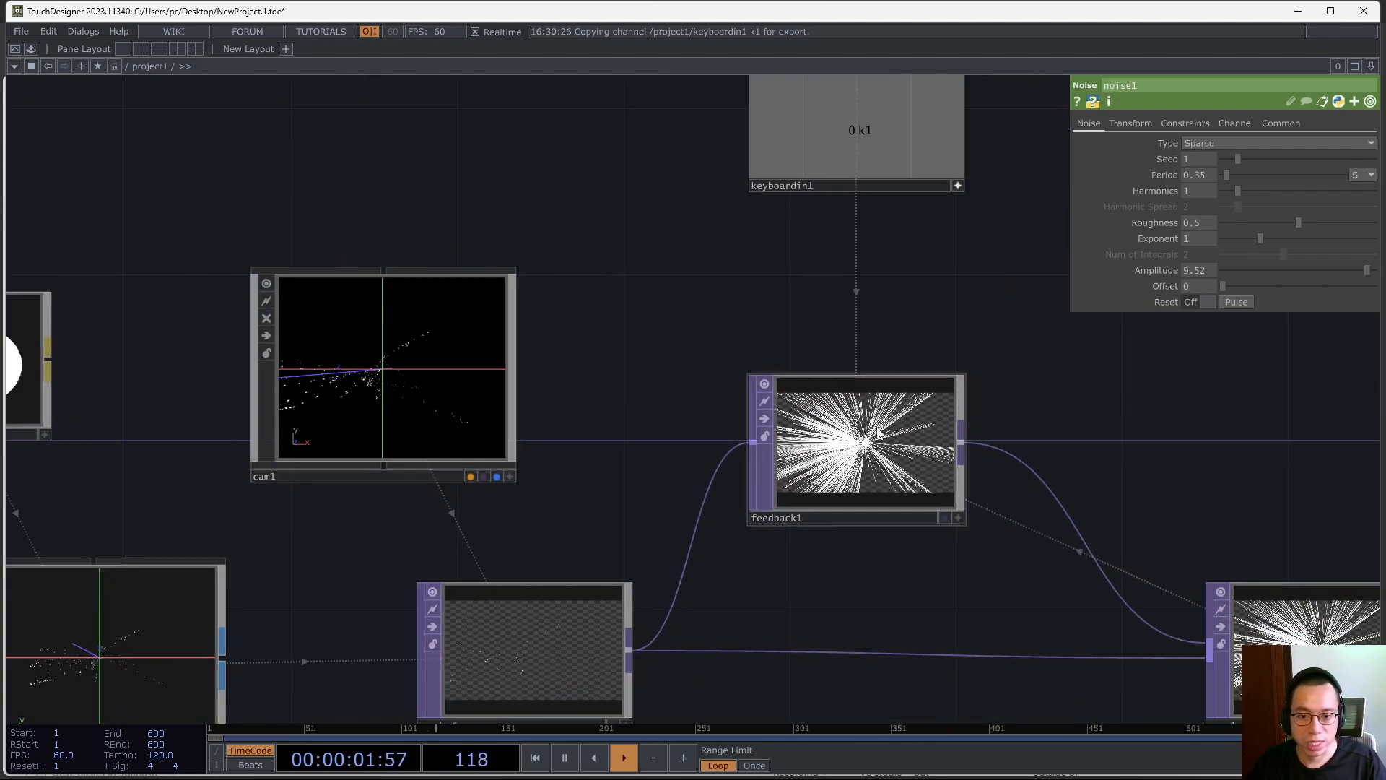
scroll(876, 427, up, 5)
scroll(886, 508, down, 5)
drag(960, 615, 651, 319)
drag(1005, 517, 879, 456)
scroll(879, 457, up, 5)
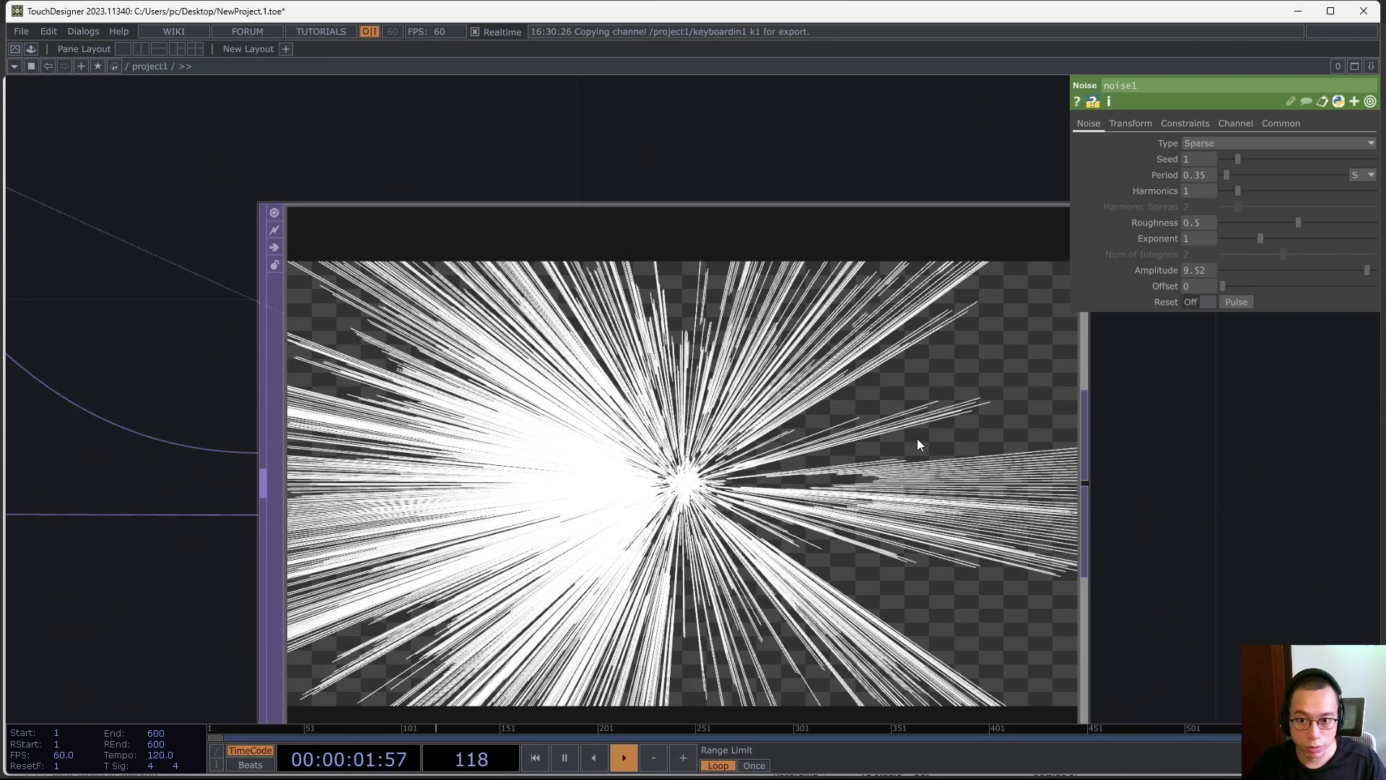
key(1)
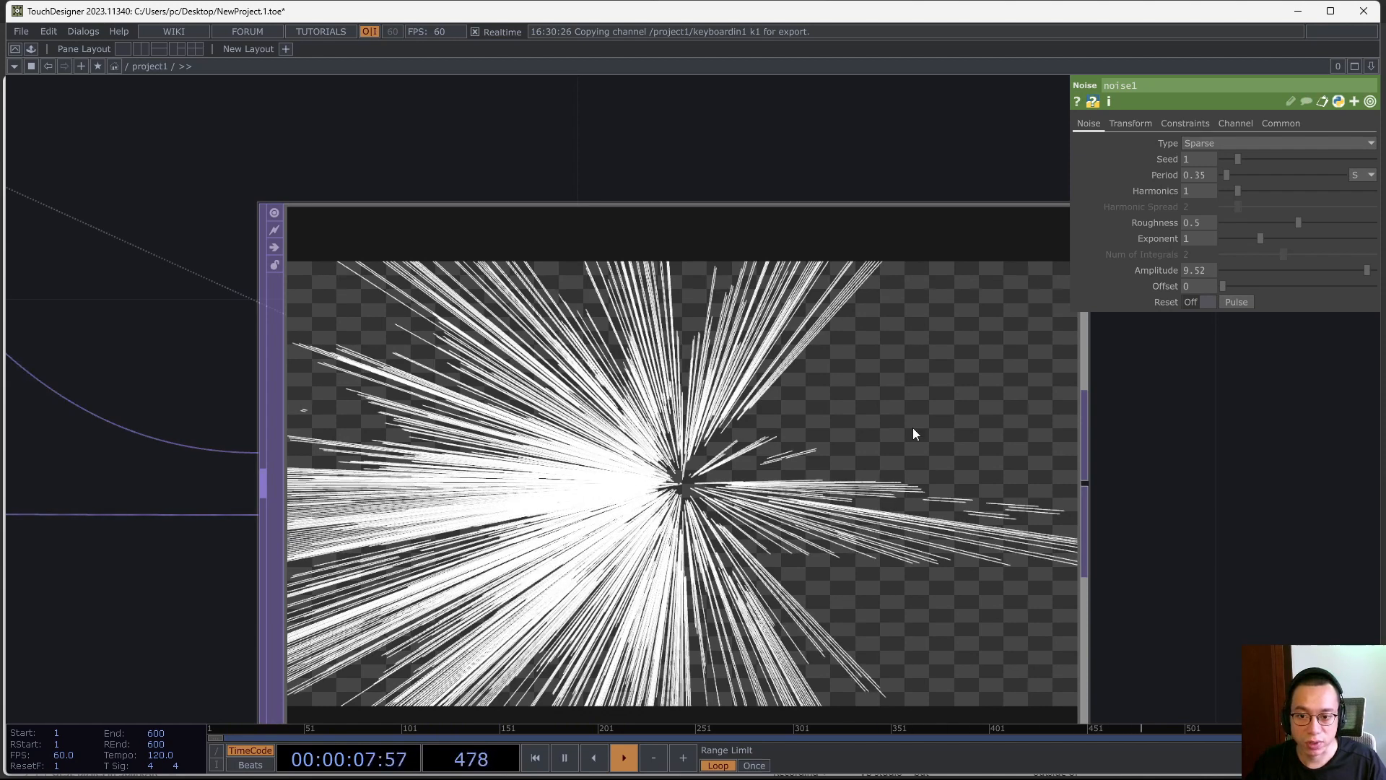
Check the Constant MAT's color parameters and add a second Noise CHOP in the empty area above the Particle SOP
scroll(895, 430, down, 3)
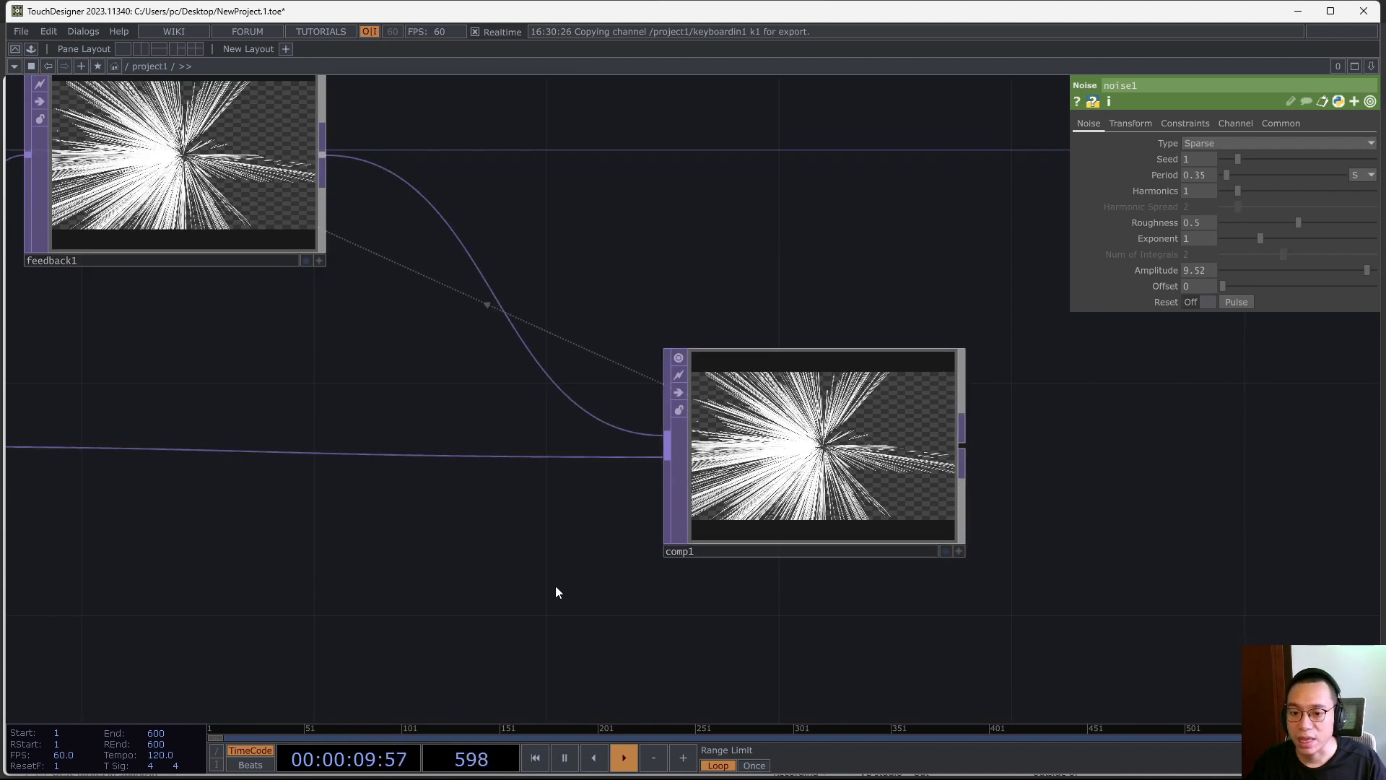
scroll(556, 586, down, 3)
drag(556, 586, 767, 615)
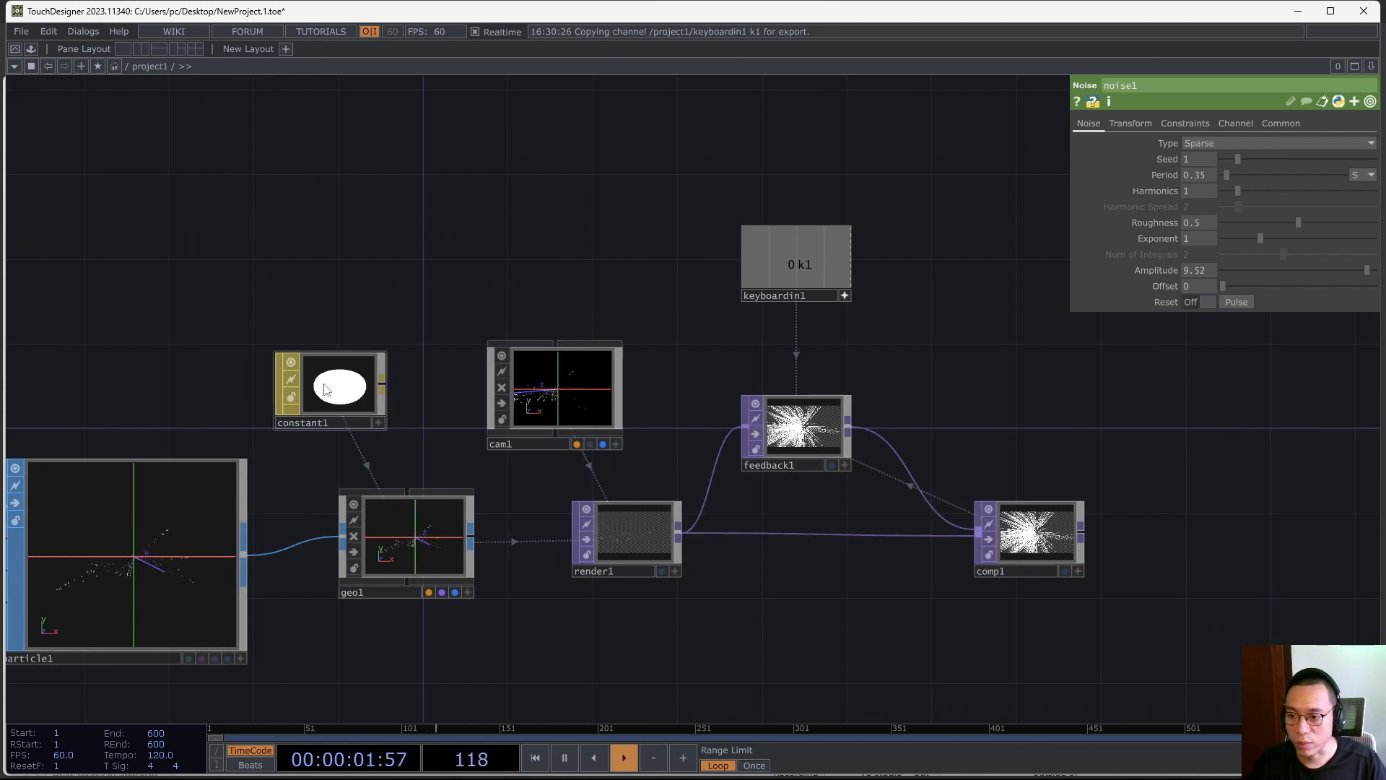
drag(491, 254, 695, 287)
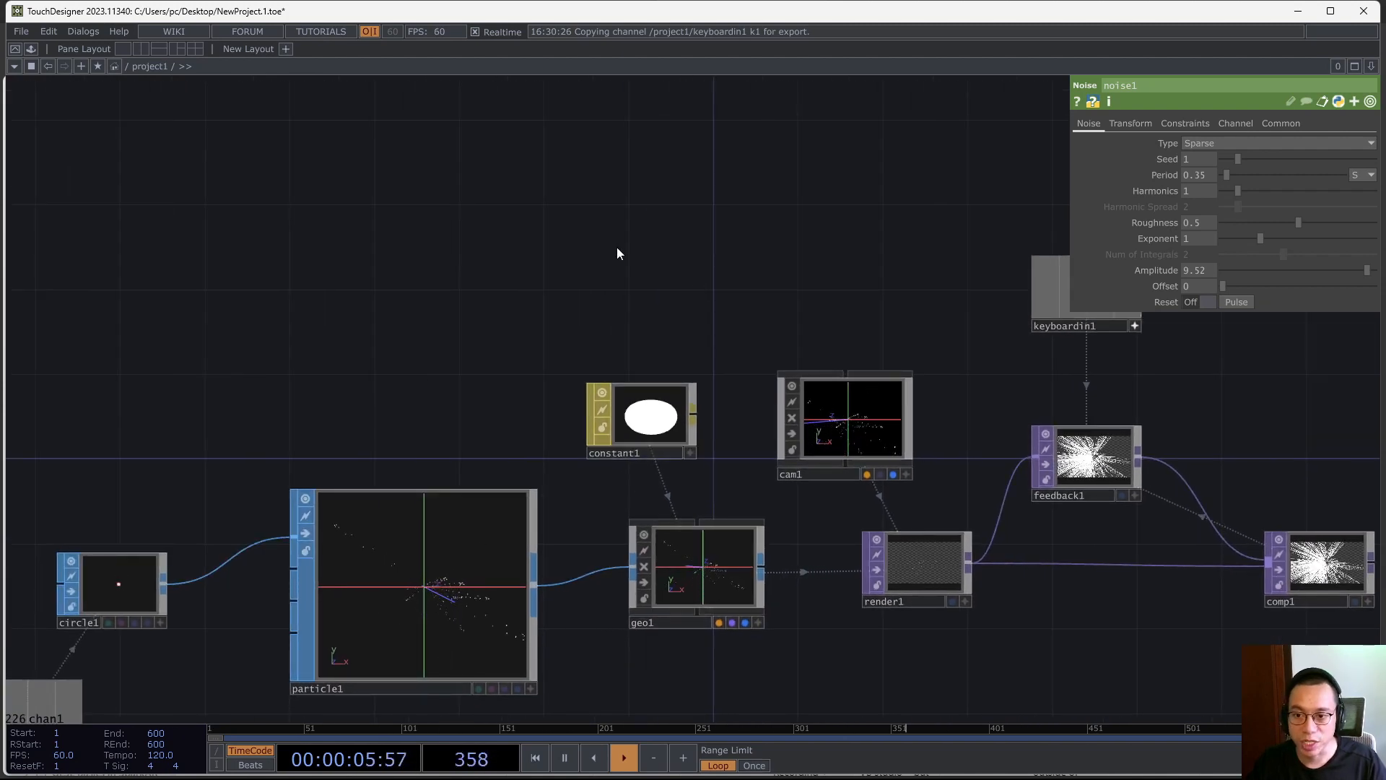
click(648, 418)
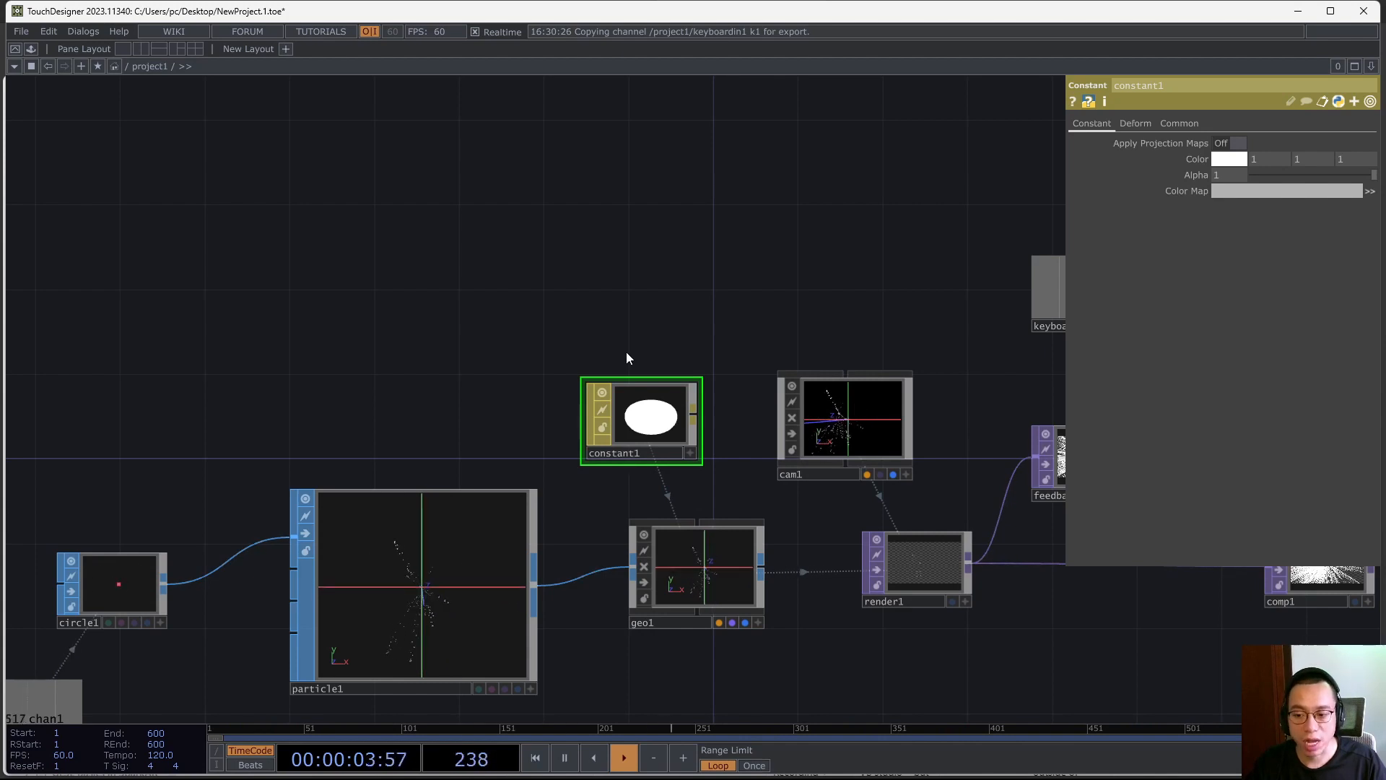
key(Tab)
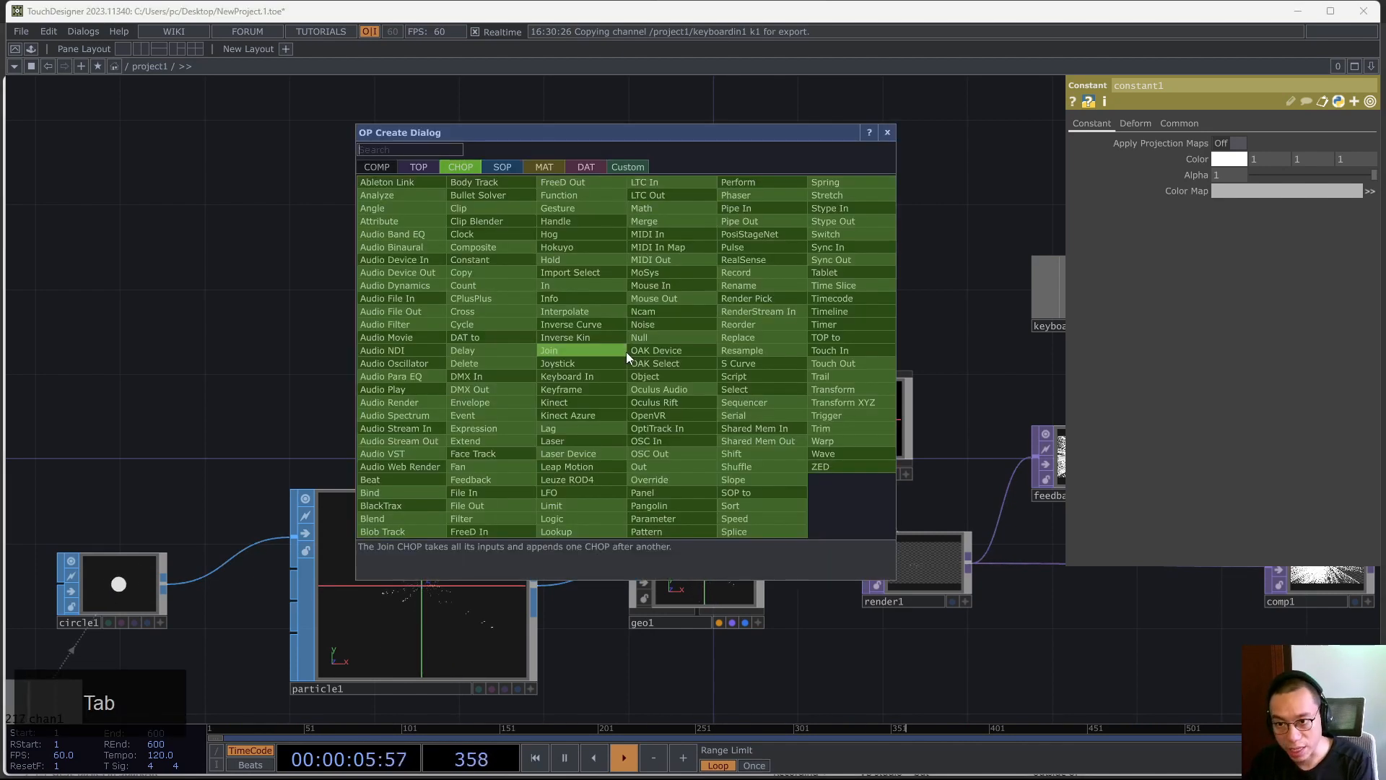
text(noise)
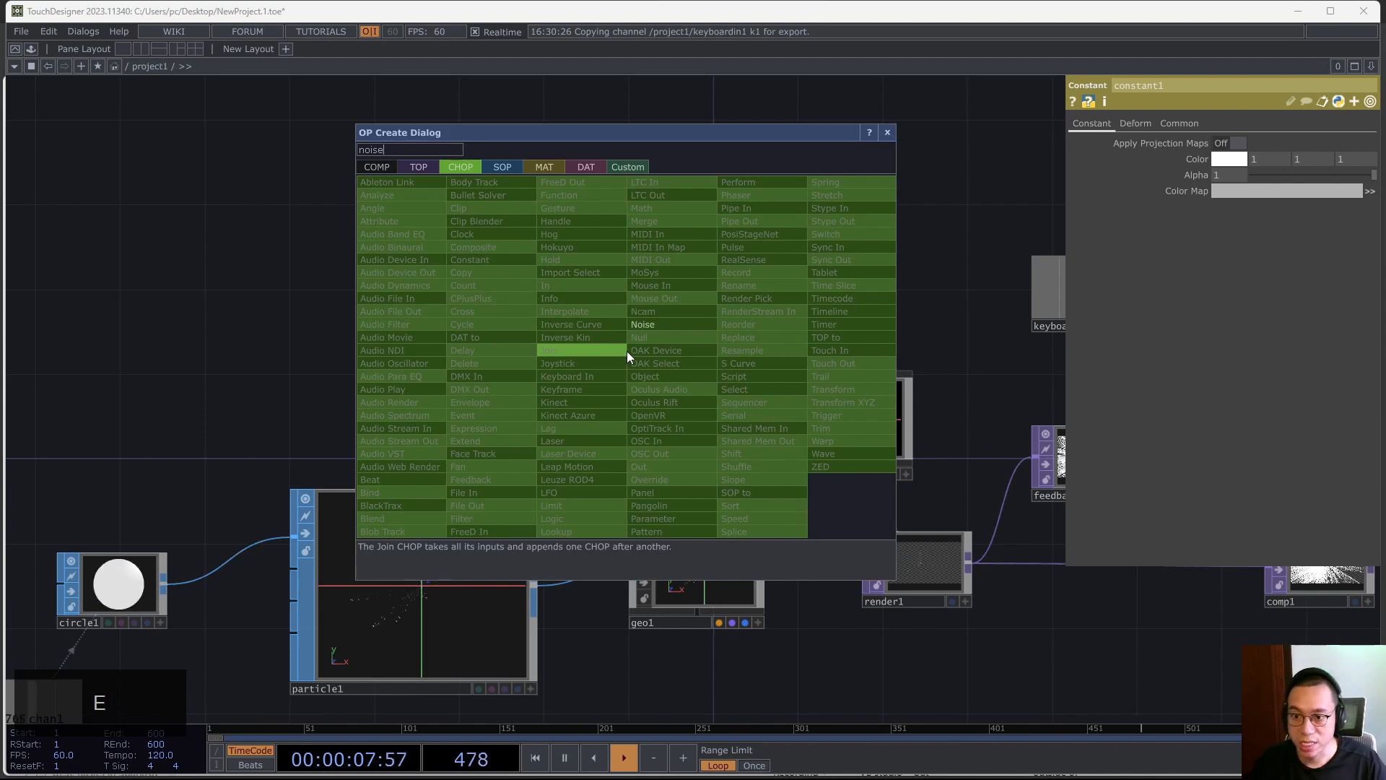
click(642, 325)
click(462, 305)
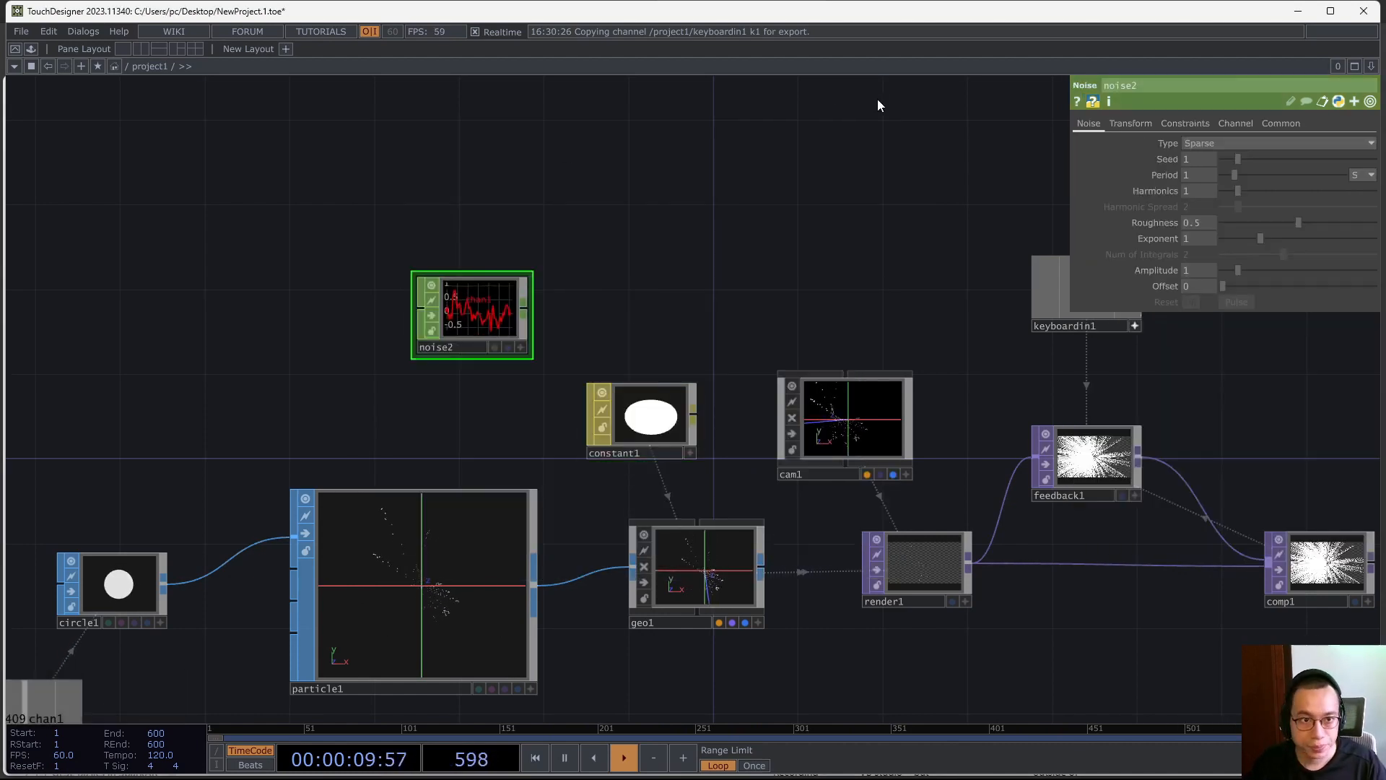
Animate the new Noise CHOP by setting its Z translate to the expression absTime.seconds*10
click(1130, 123)
click(1345, 176)
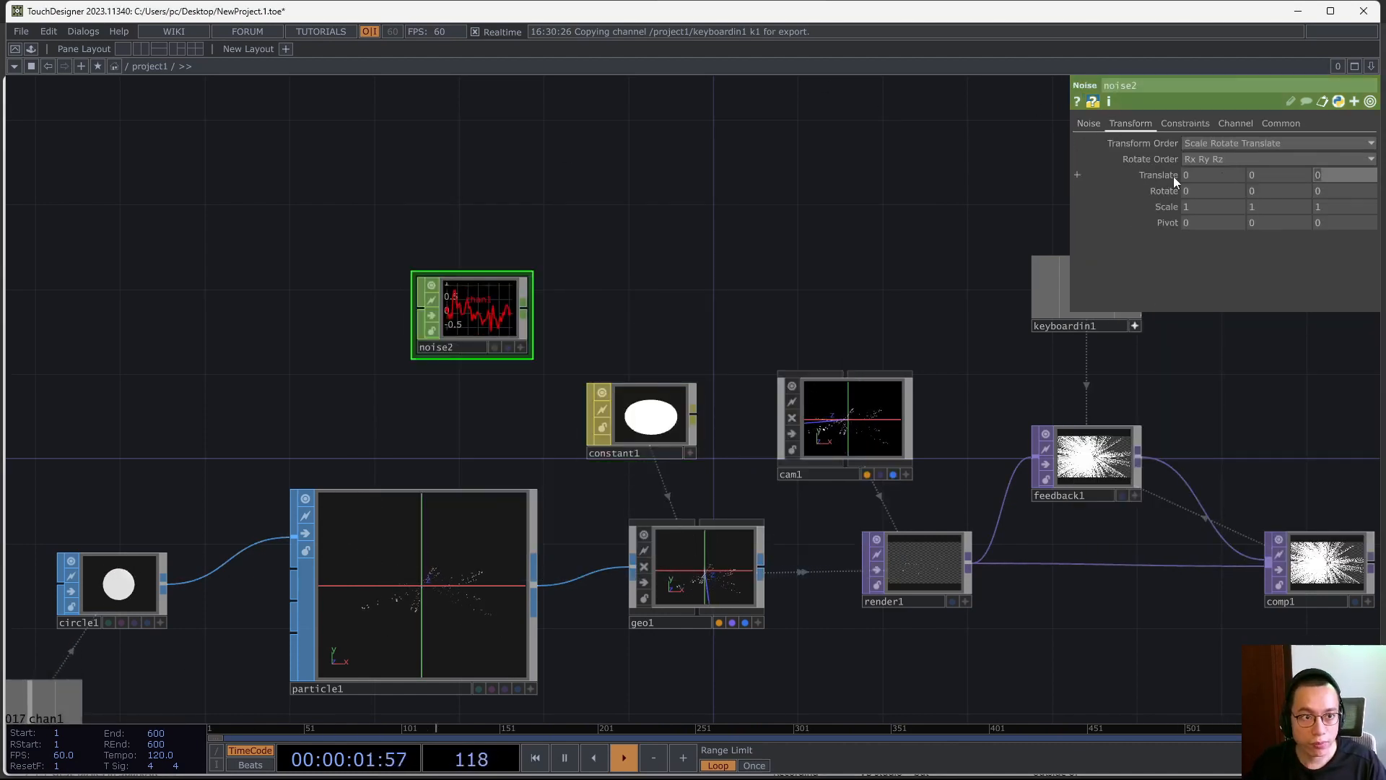
text(absTime.sec)
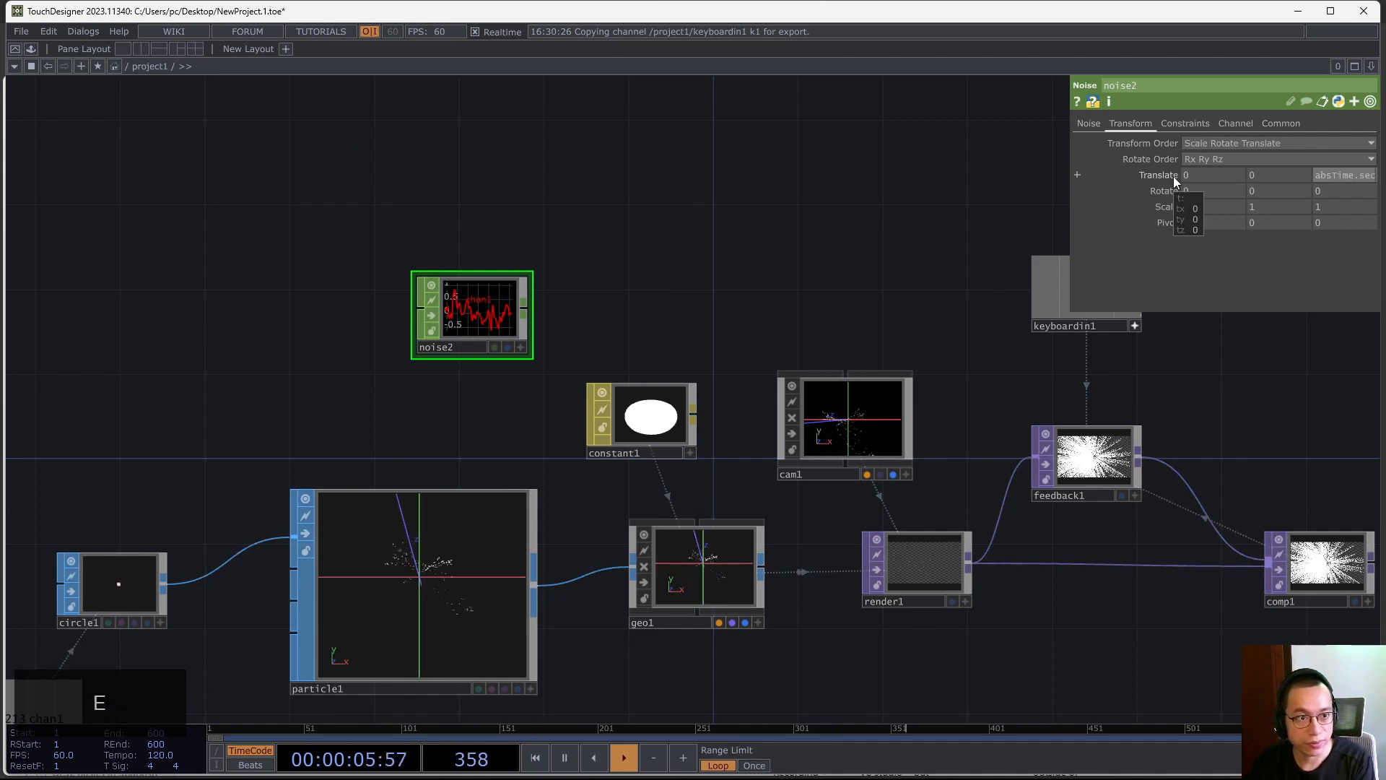
text(onds)
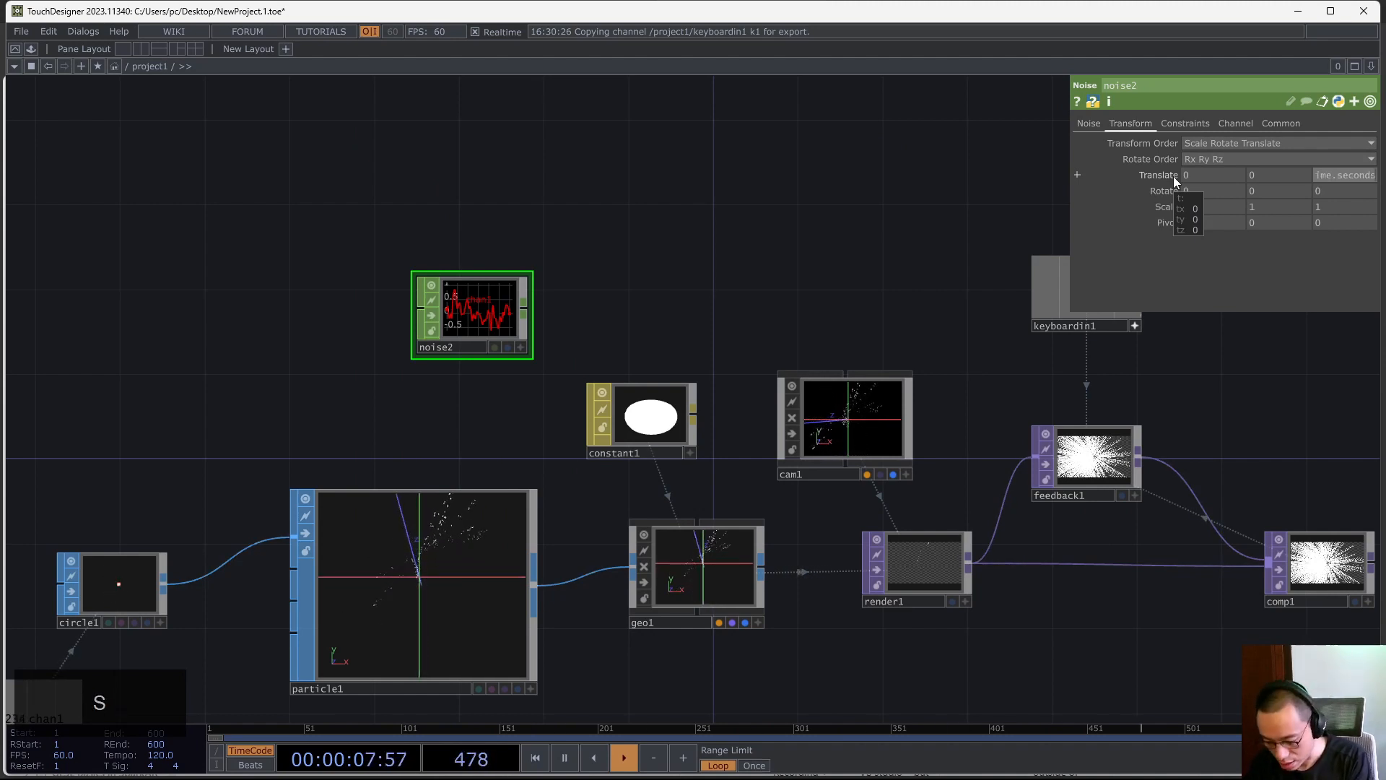
text(*10)
key(Return)
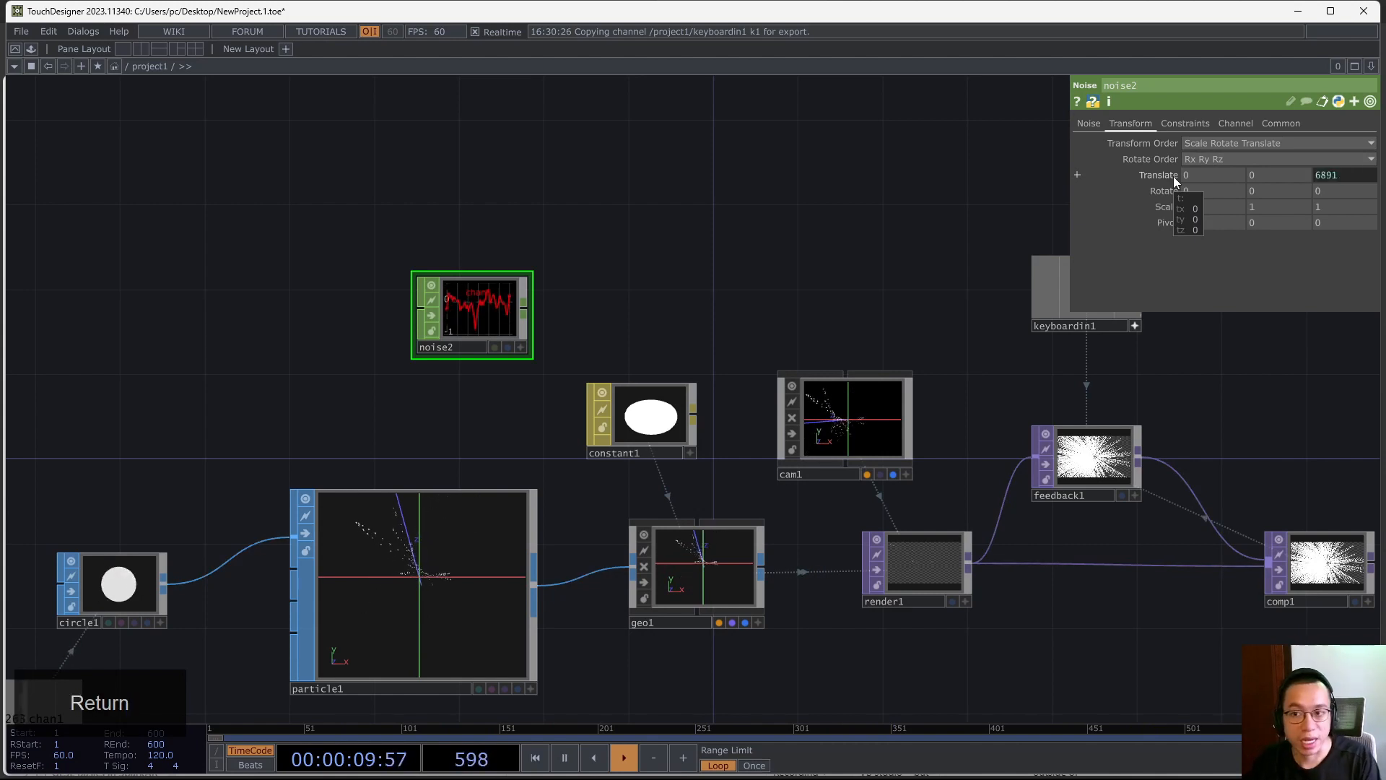
key(Tab)
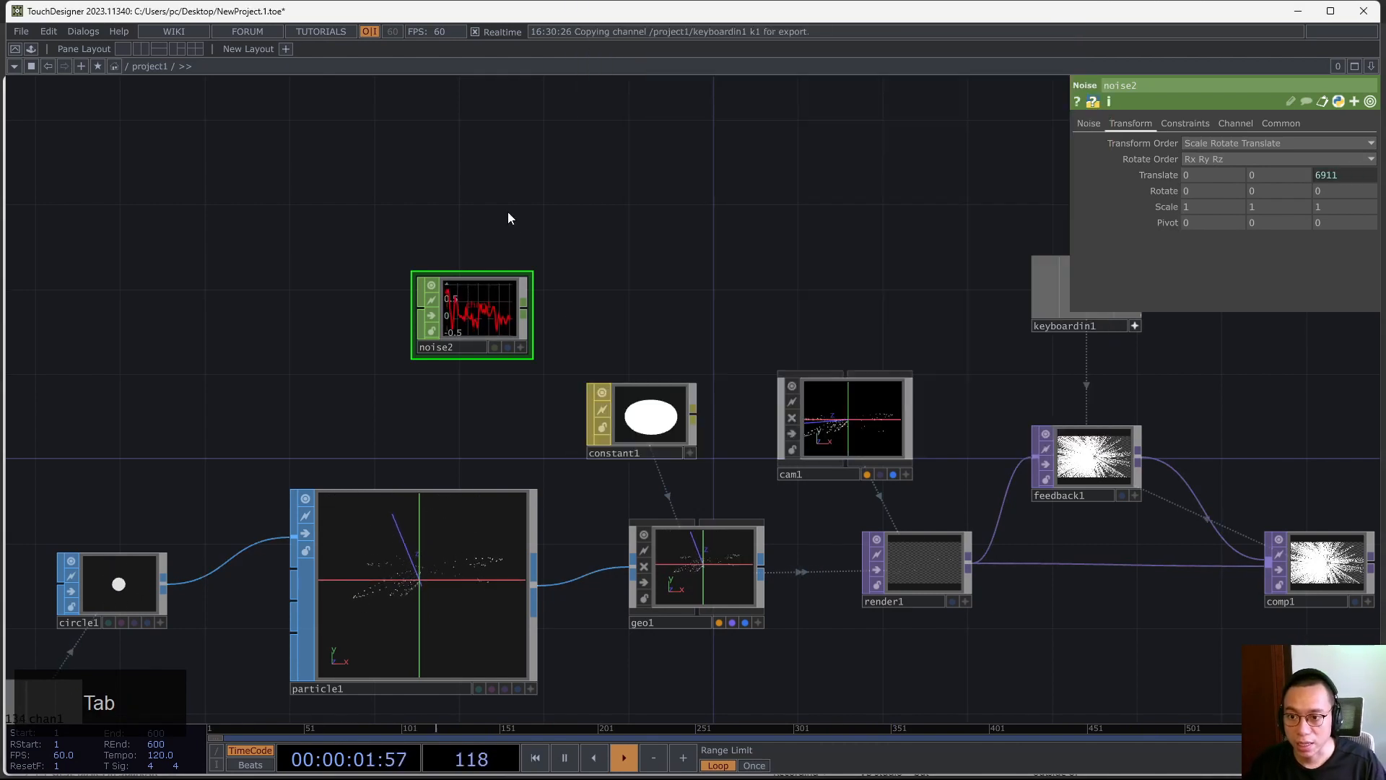
key(Tab)
key(Tab)
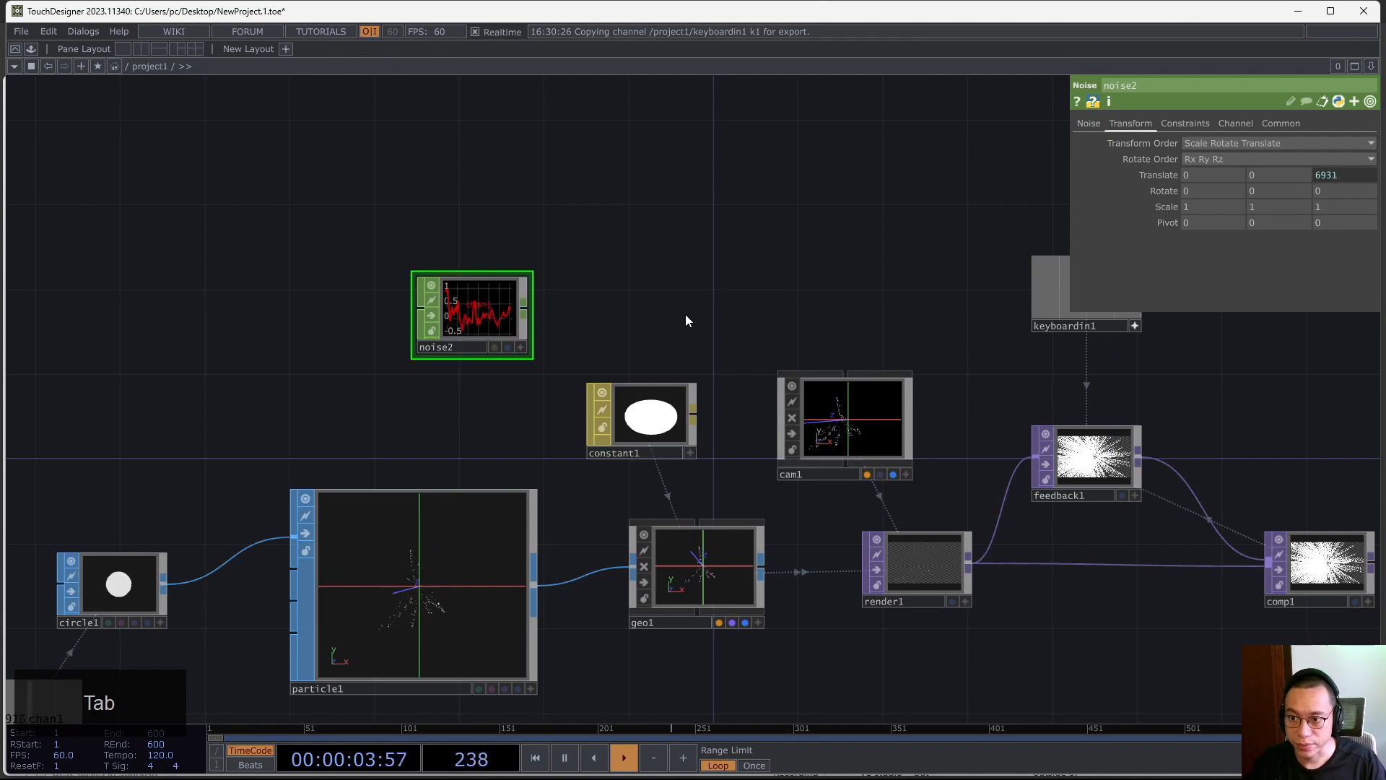
key(Tab)
key(Tab)
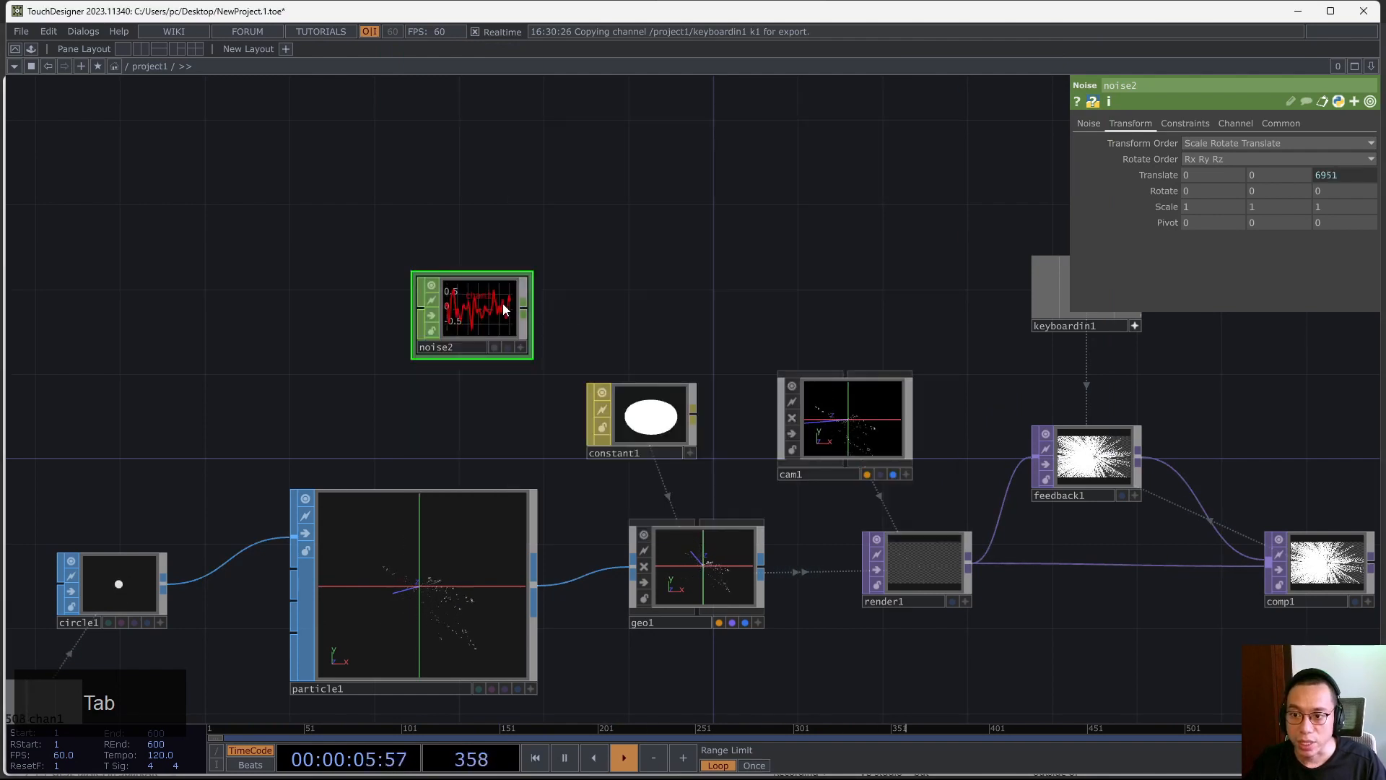
Replace the new Noise CHOP's channel names with r g b
click(1241, 127)
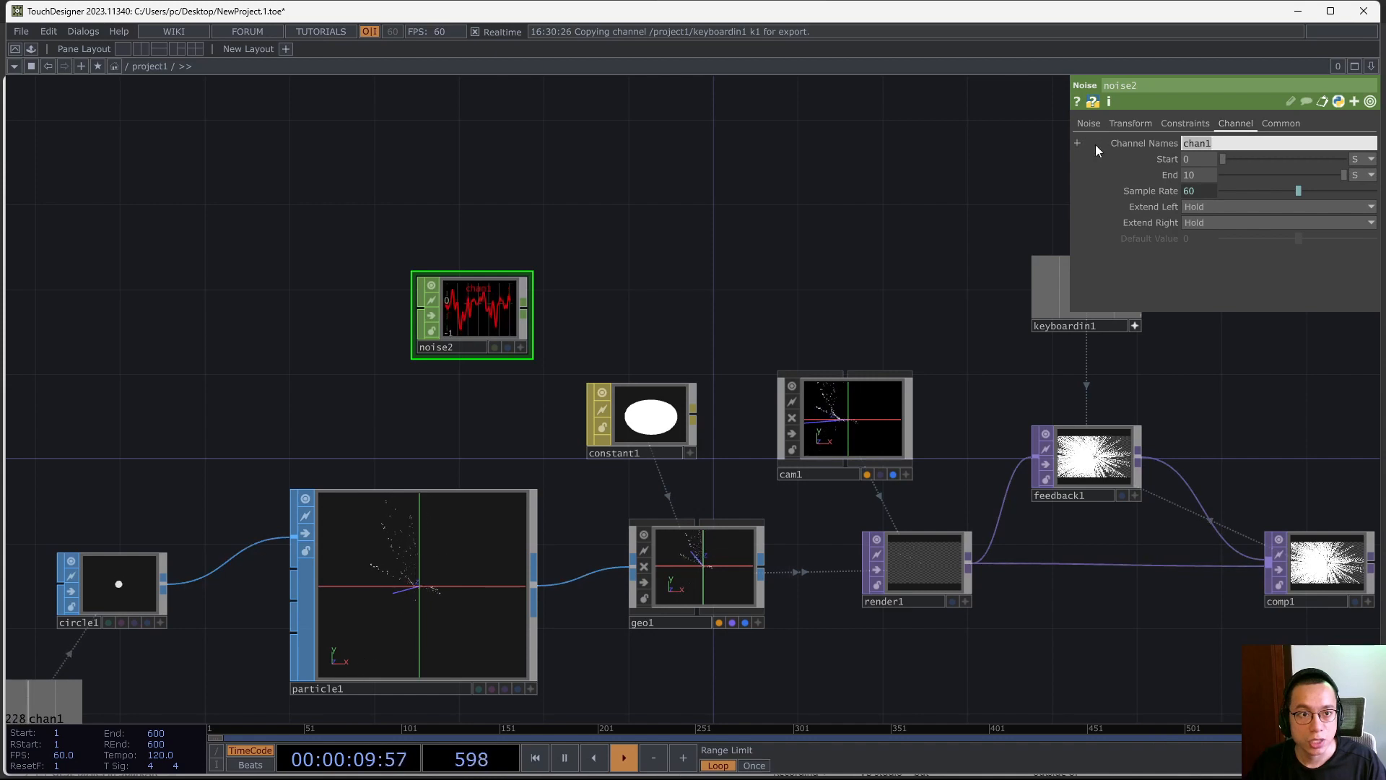
text(r g )
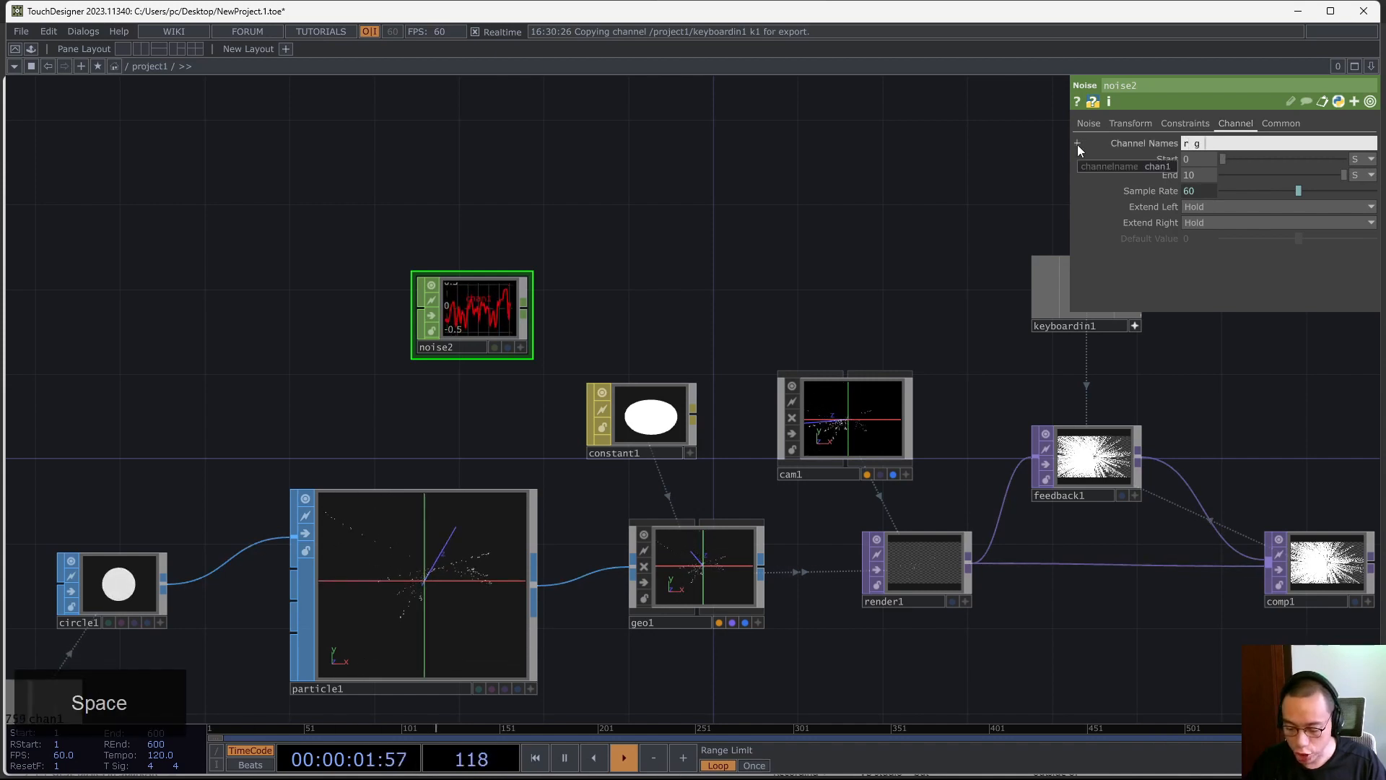
text(b)
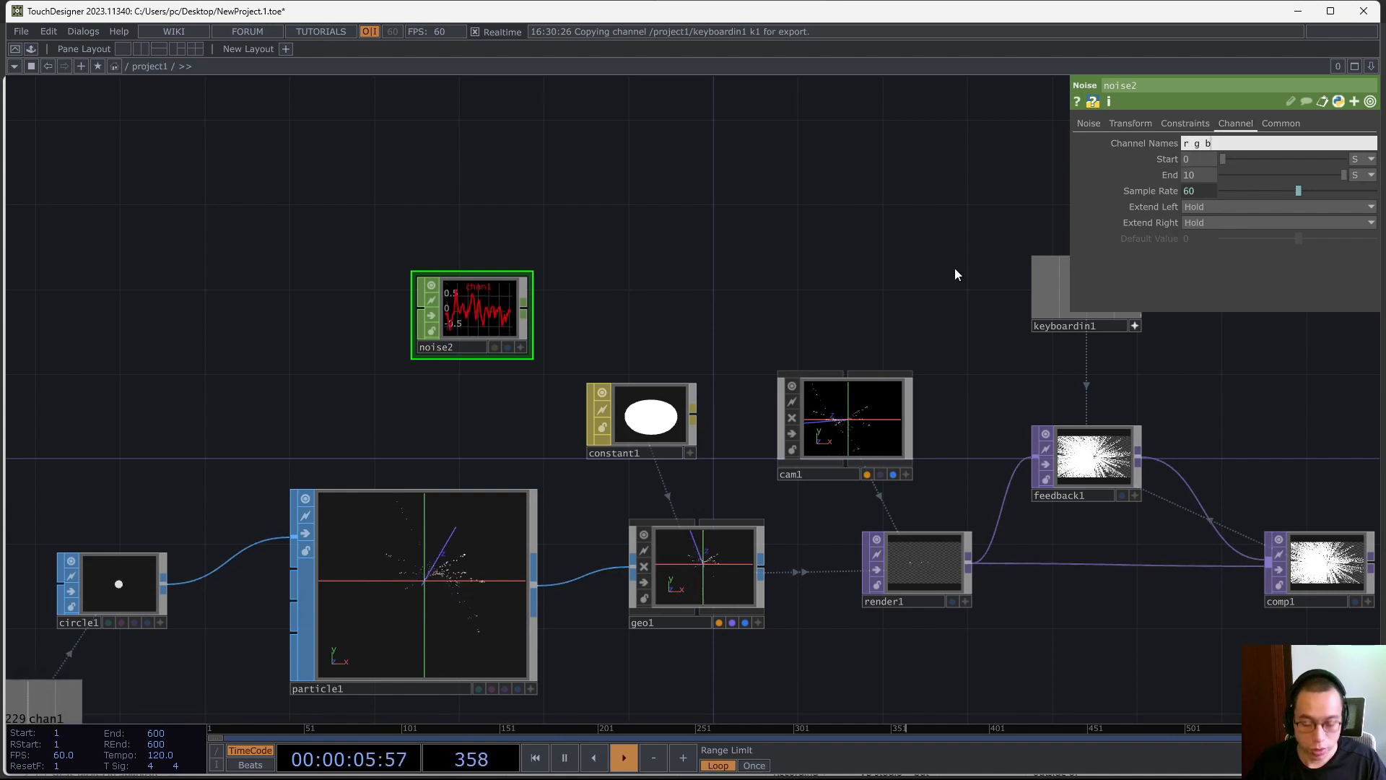
key(Return)
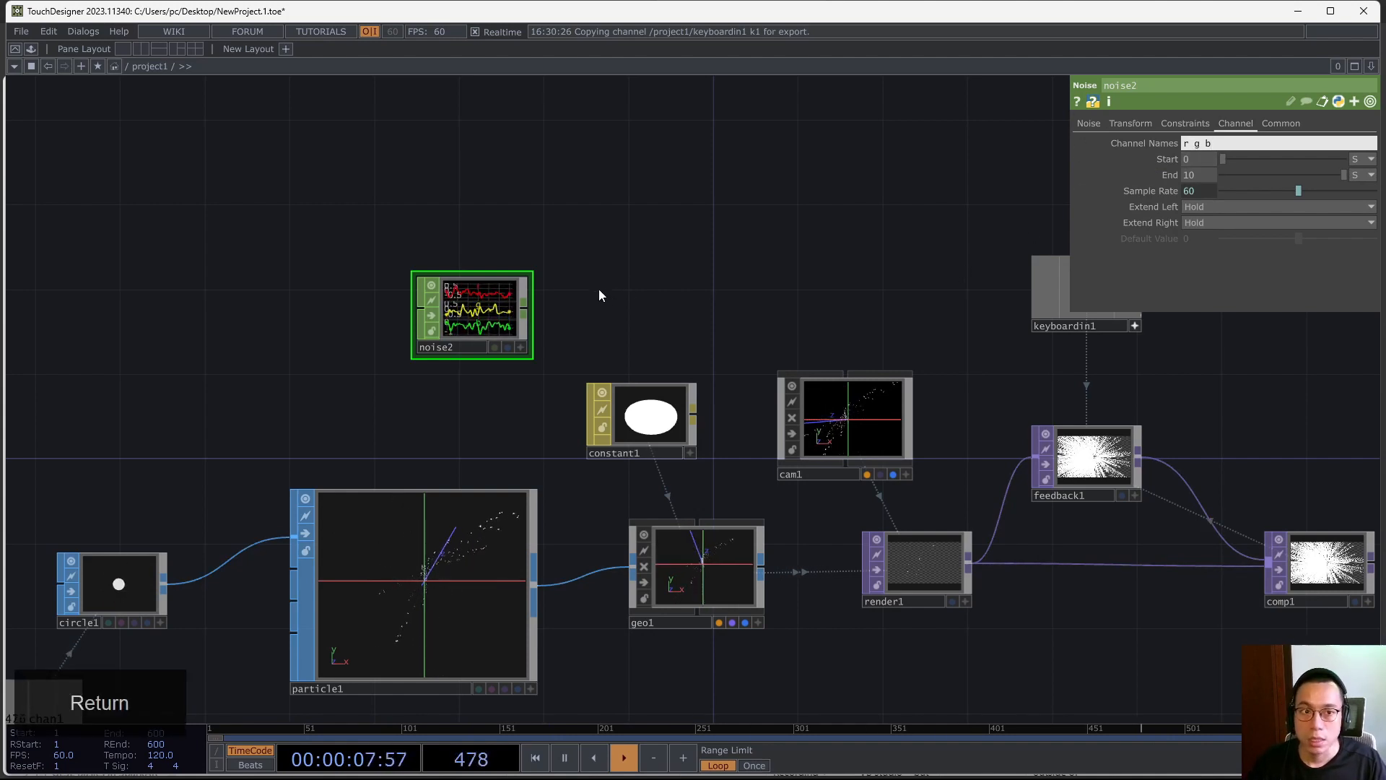
Turn on Time Slice for the color Noise CHOP and make its viewer active
click(1285, 123)
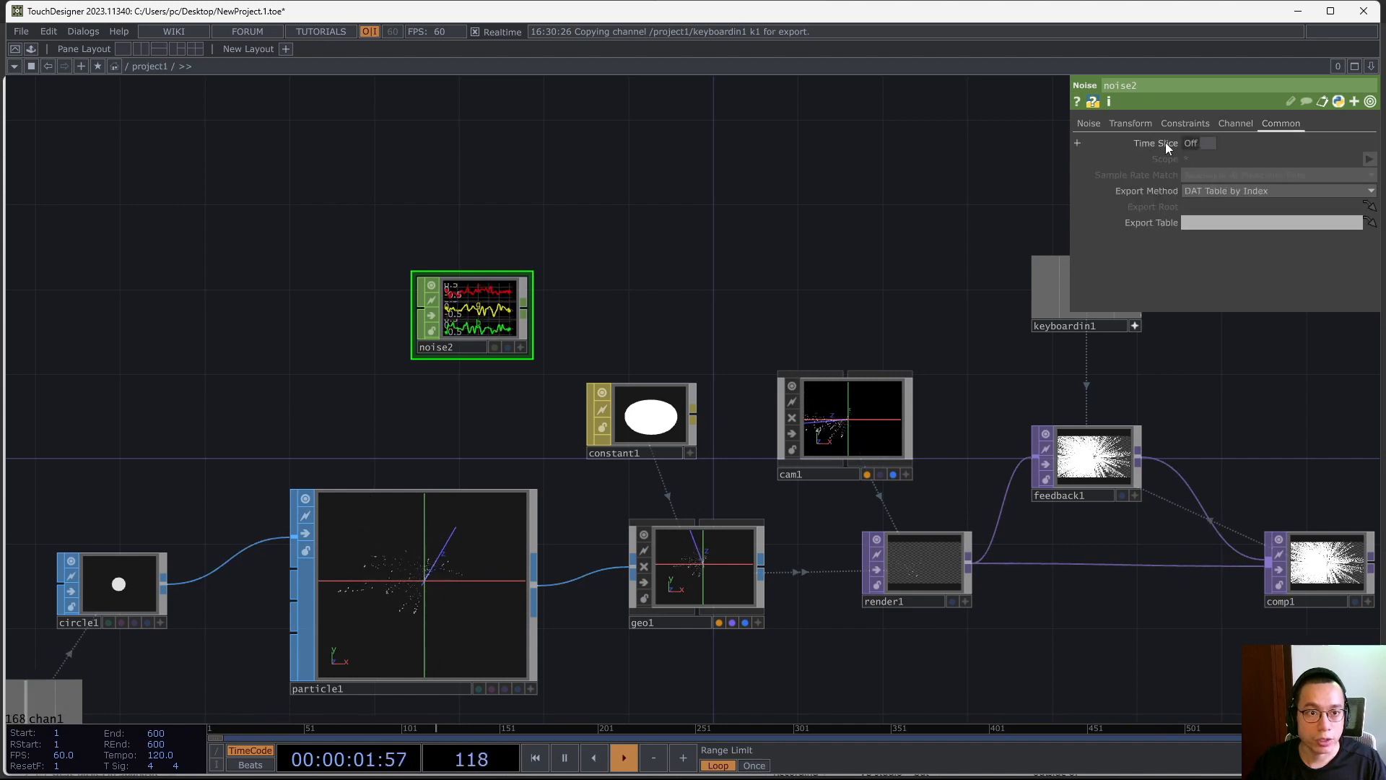
click(1207, 144)
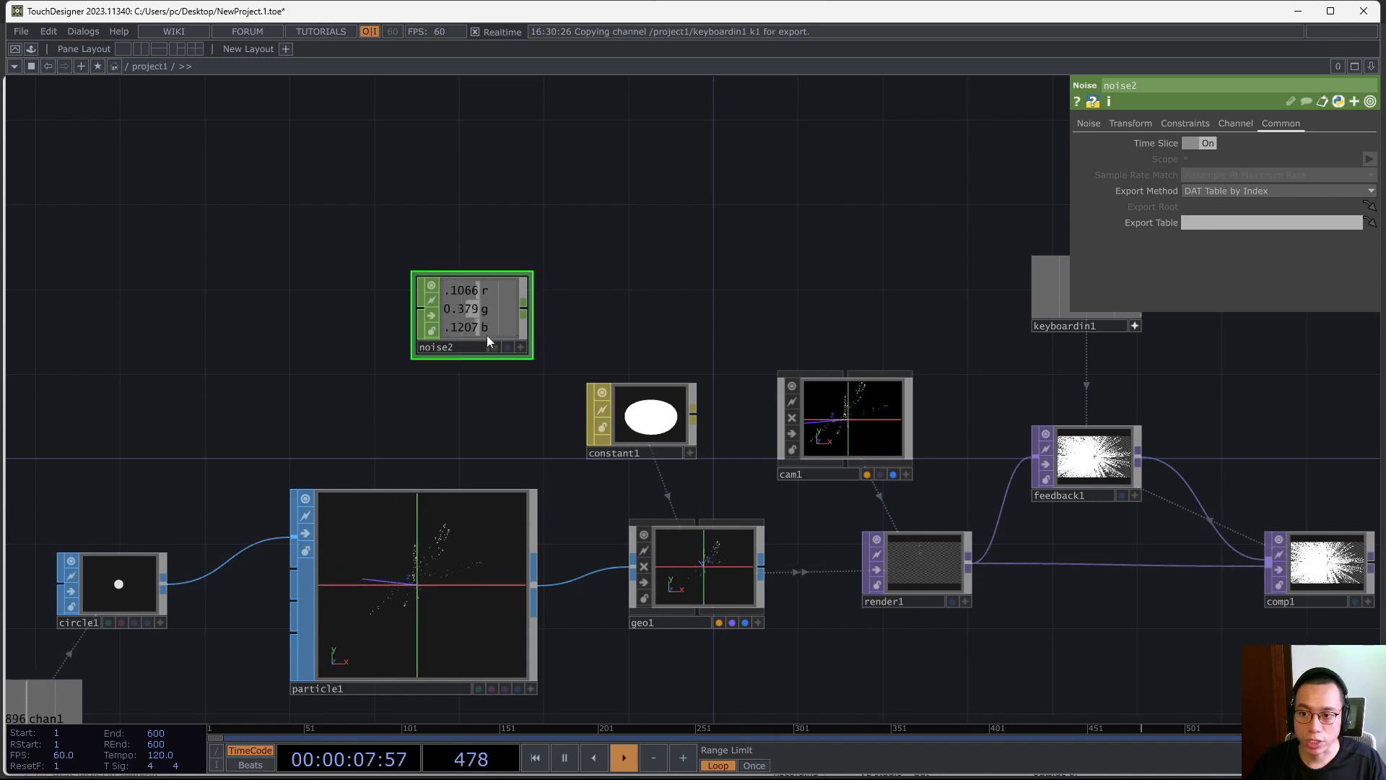
click(520, 348)
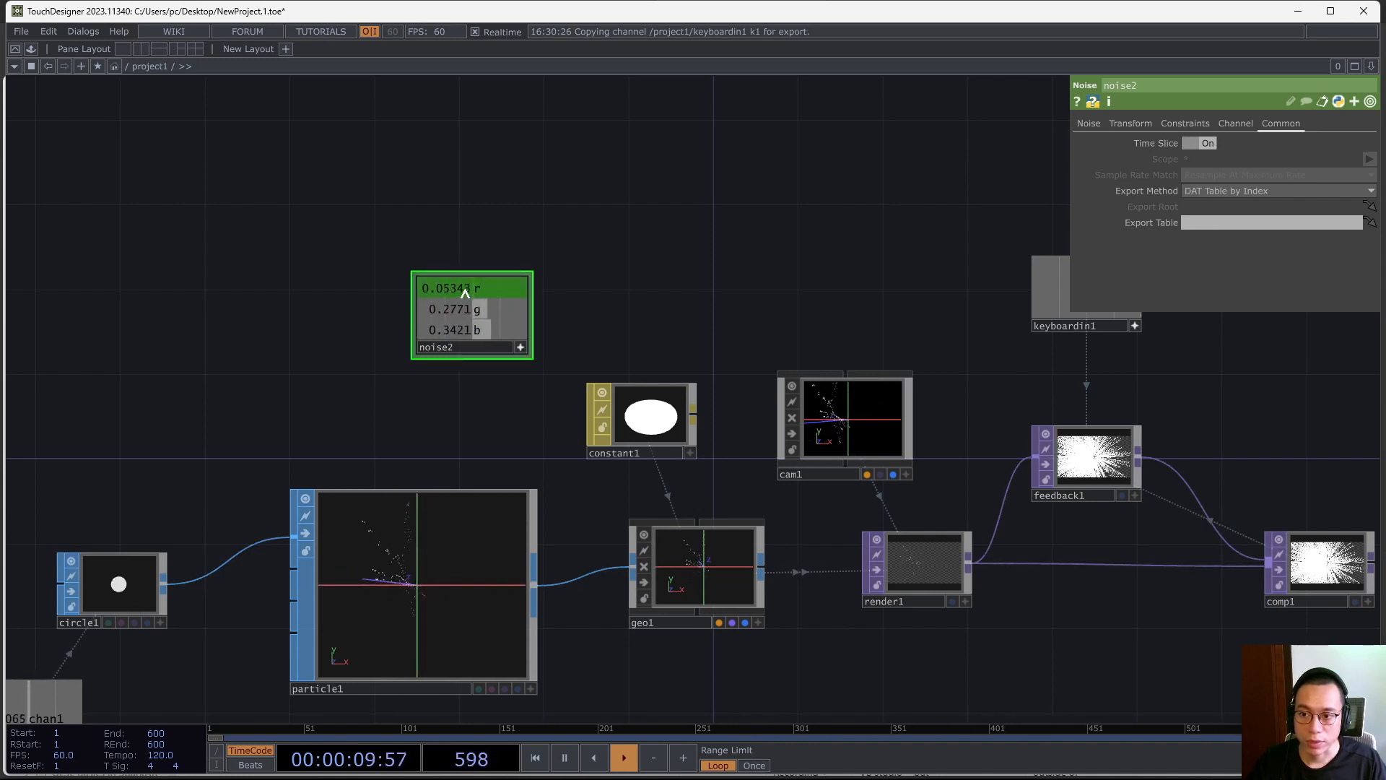
Drive the Constant MAT's red, green and blue color values with CHOP references to the Noise CHOP's r, g and b channels
drag(465, 292, 640, 423)
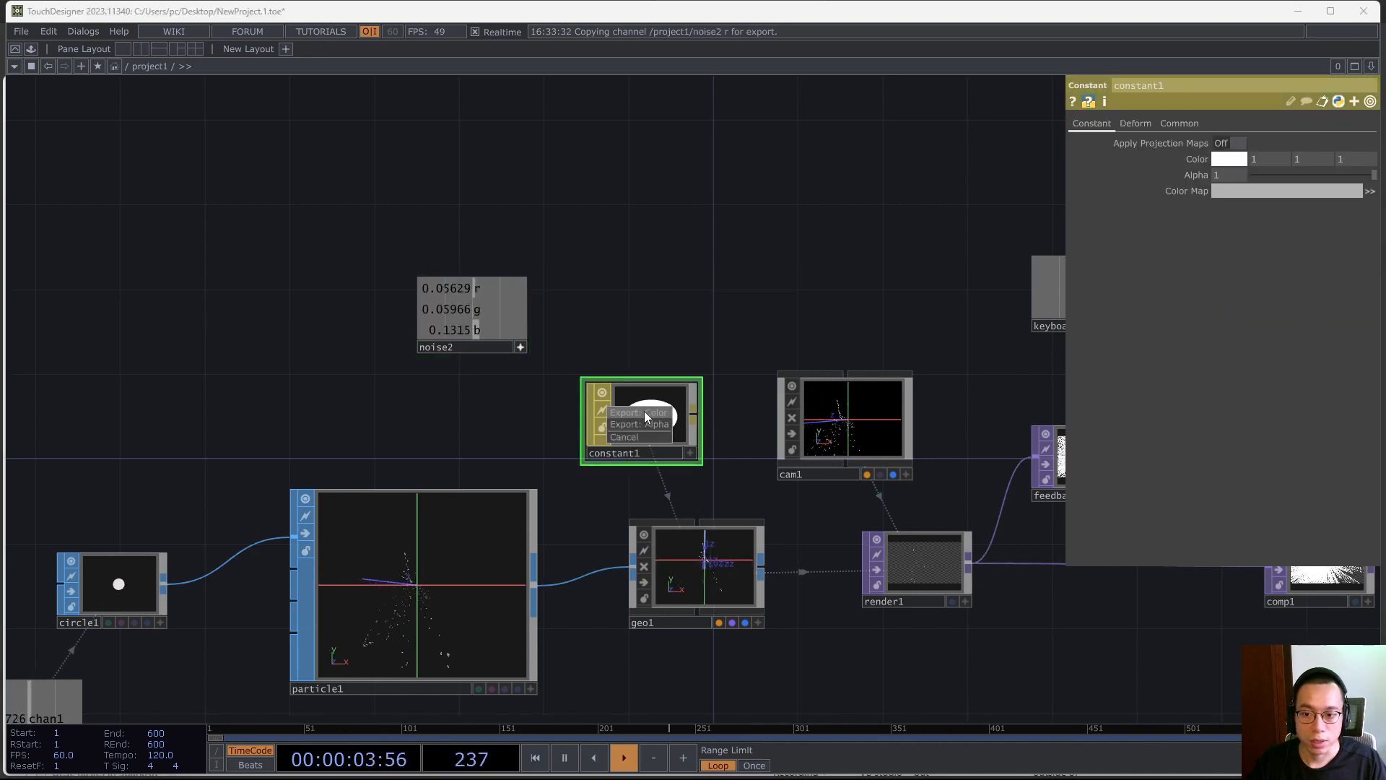
click(699, 312)
drag(495, 294, 1259, 158)
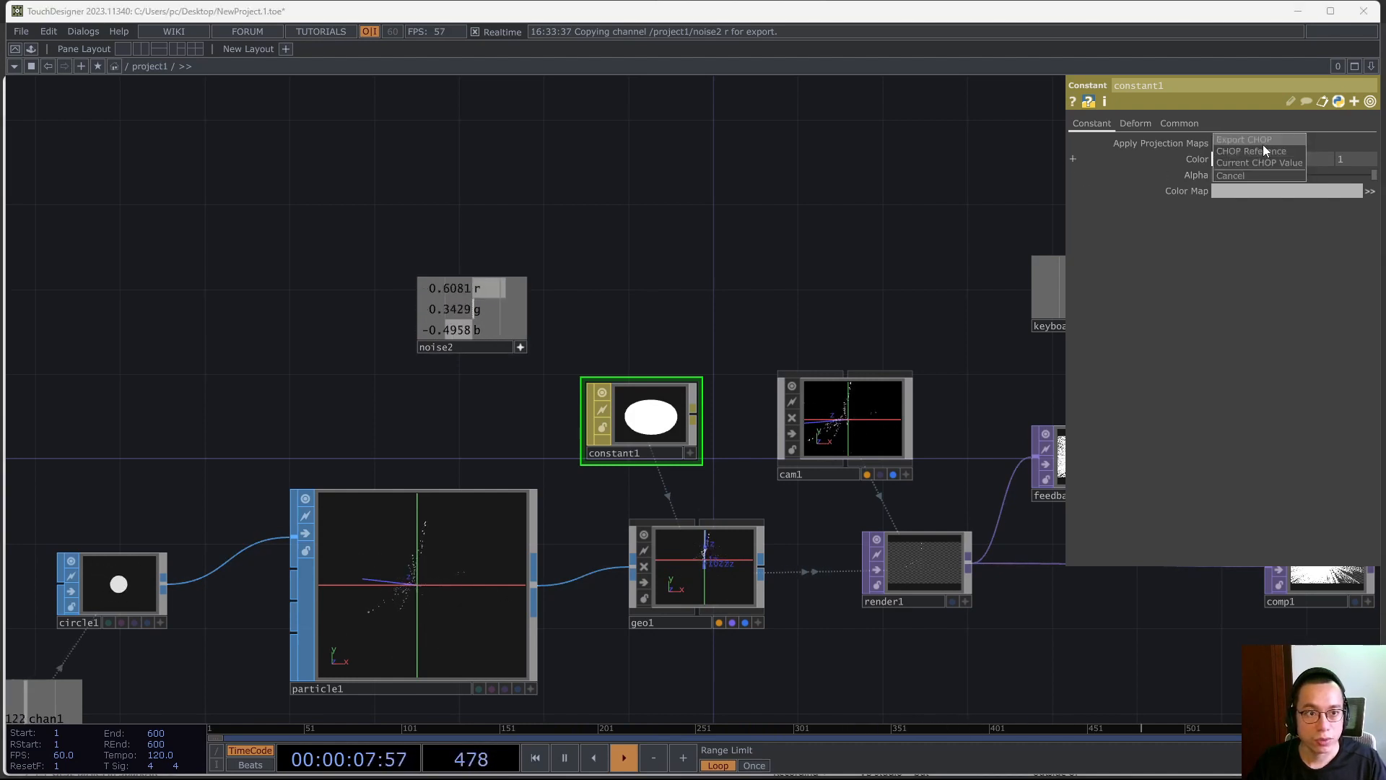
click(1262, 151)
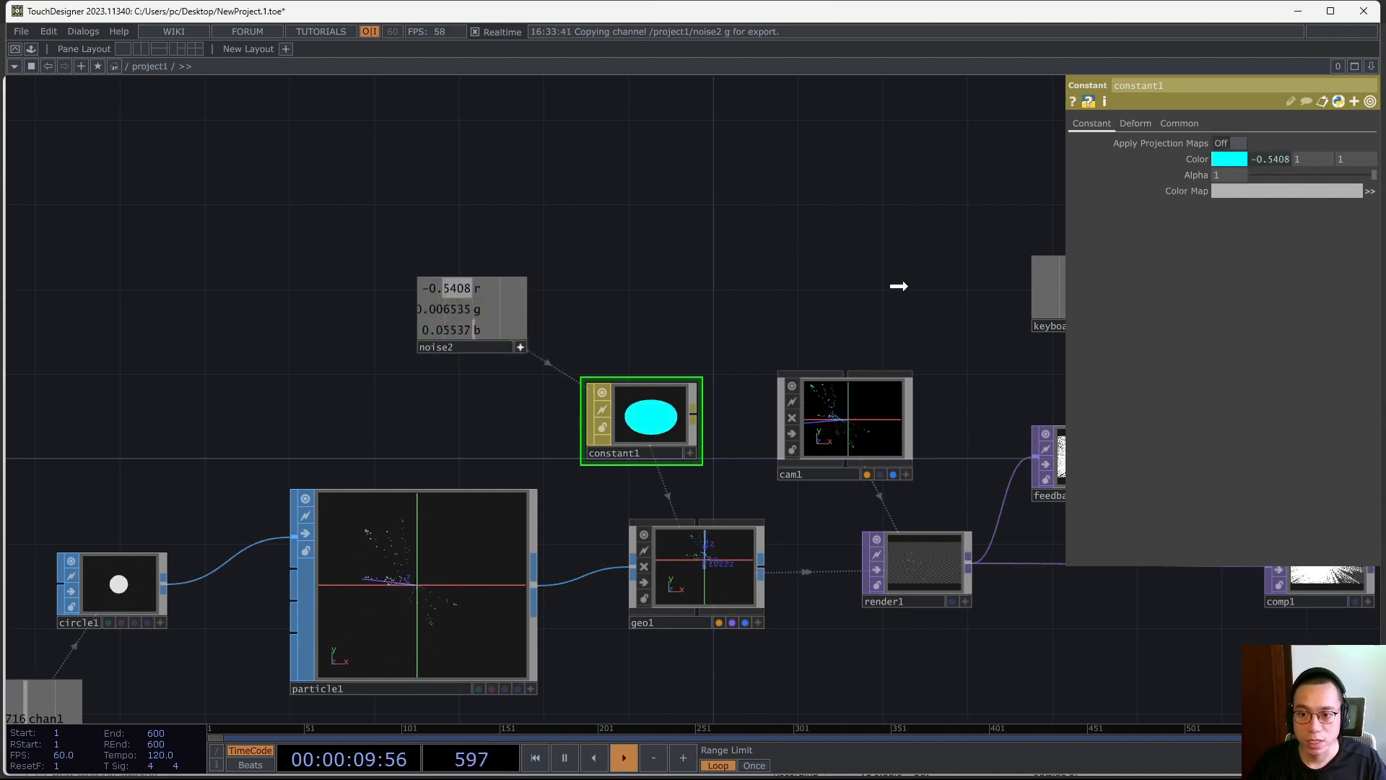
drag(899, 286, 1306, 158)
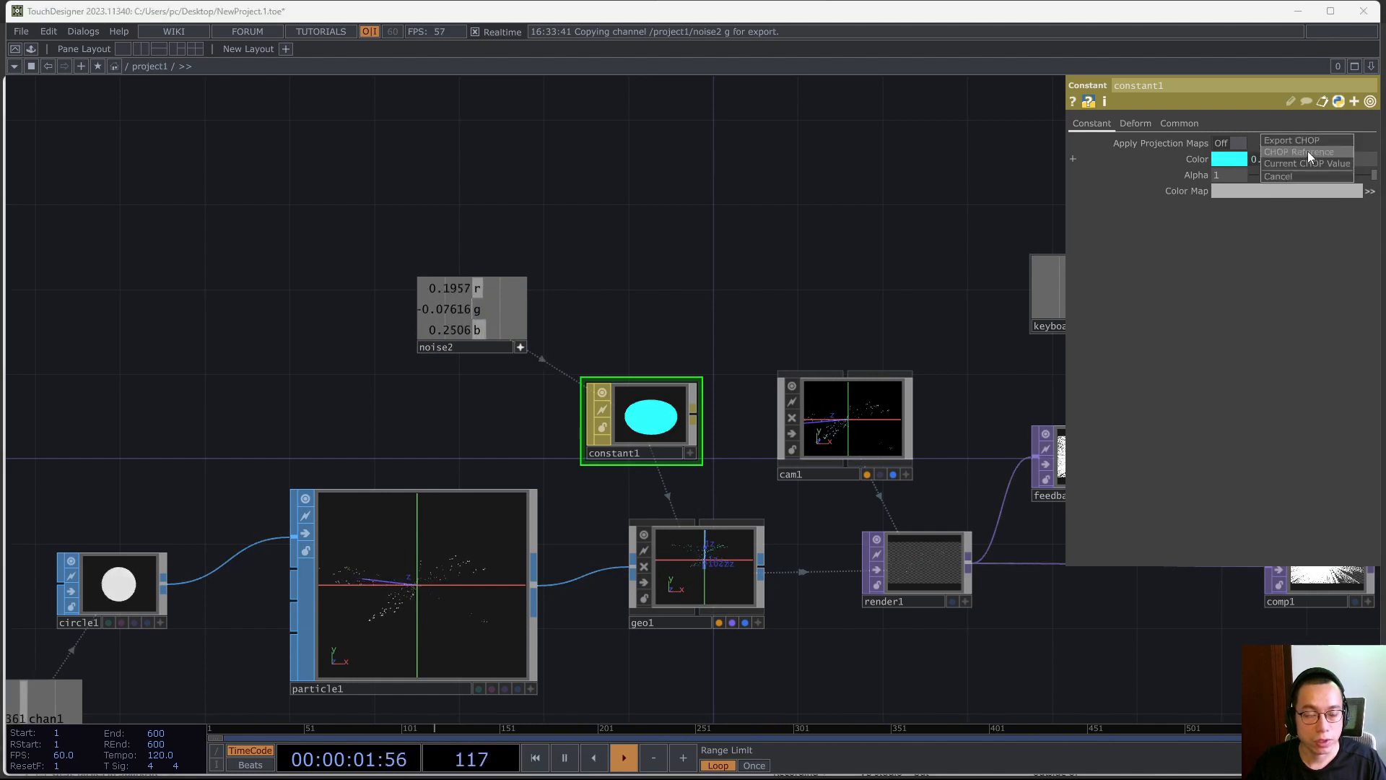
click(1306, 150)
drag(465, 331, 1336, 158)
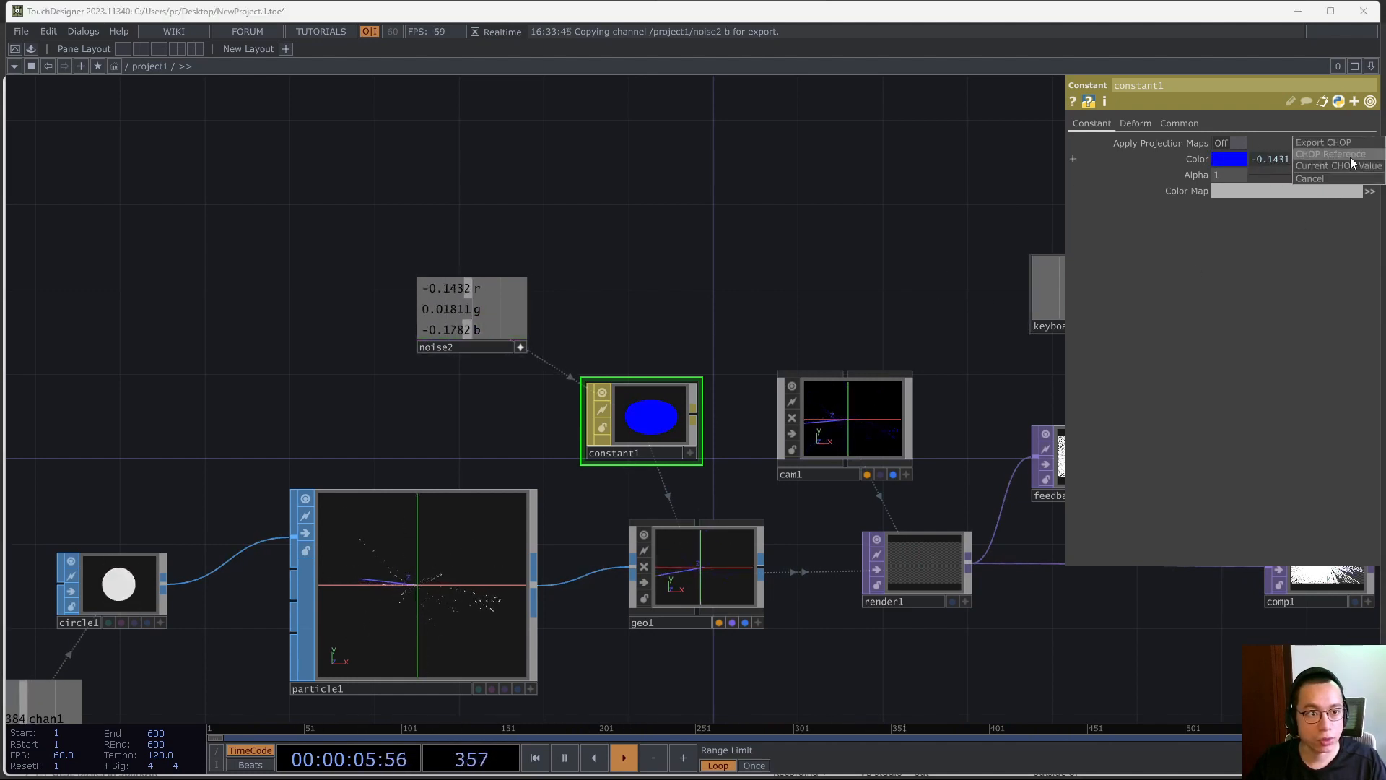
click(1350, 157)
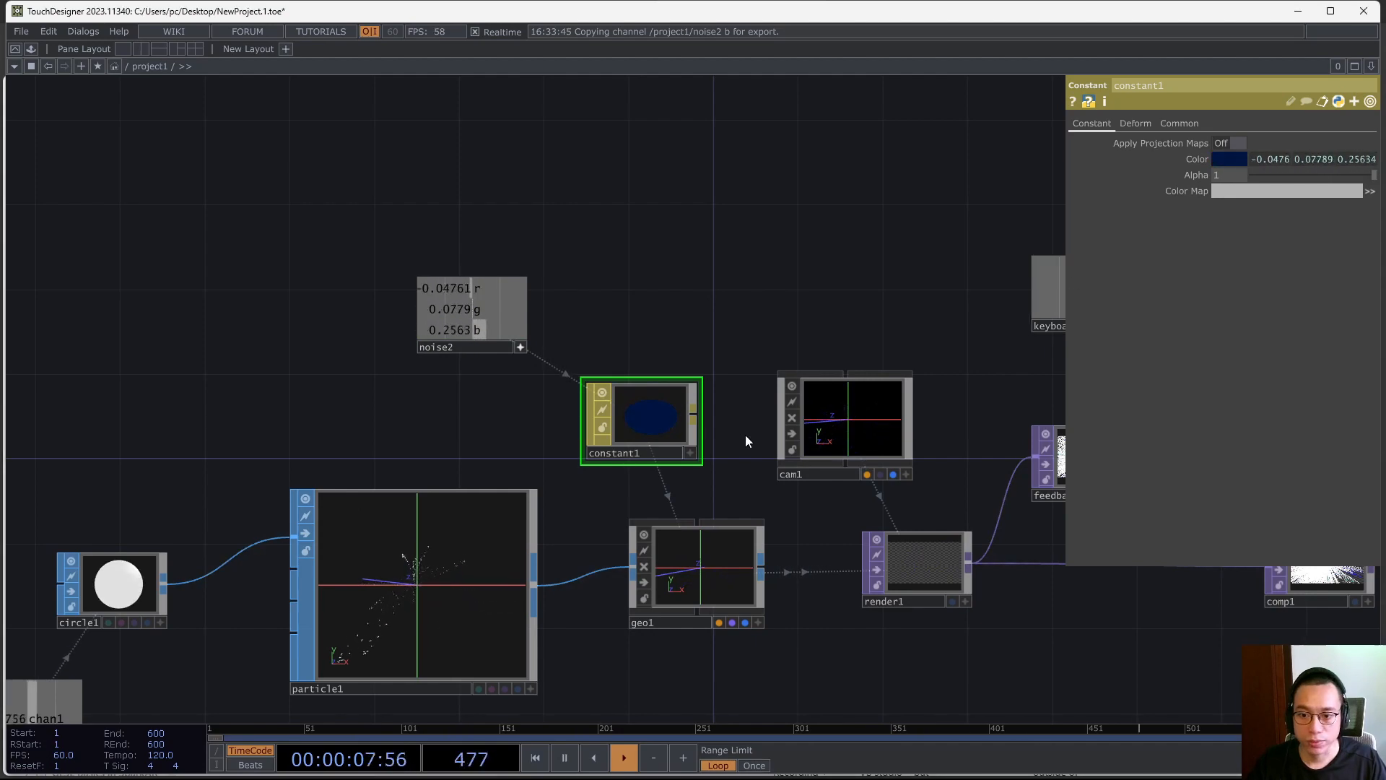
Trigger the keyboard reset so the Composite TOP restarts its burst with the noise-driven colors
scroll(794, 722, down, 5)
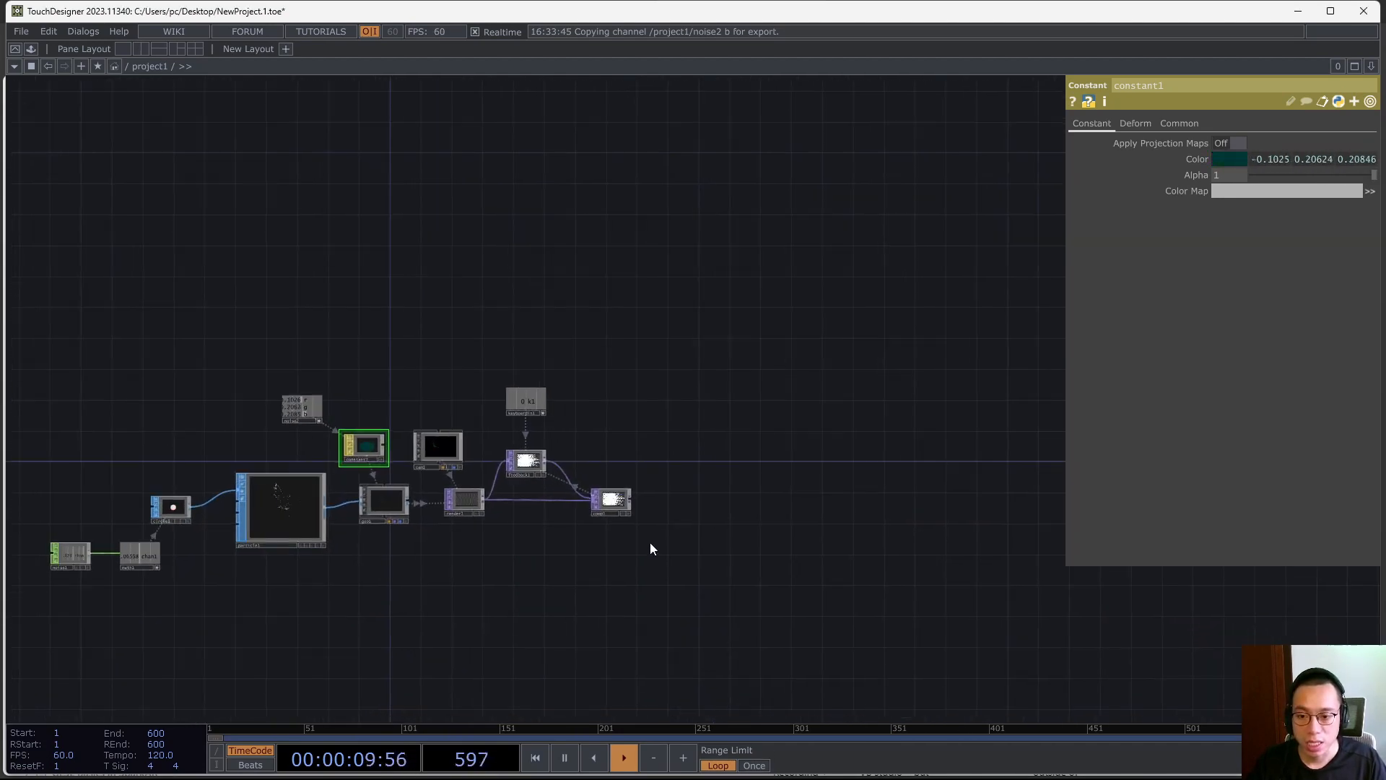
scroll(635, 538, up, 5)
scroll(873, 386, up, 3)
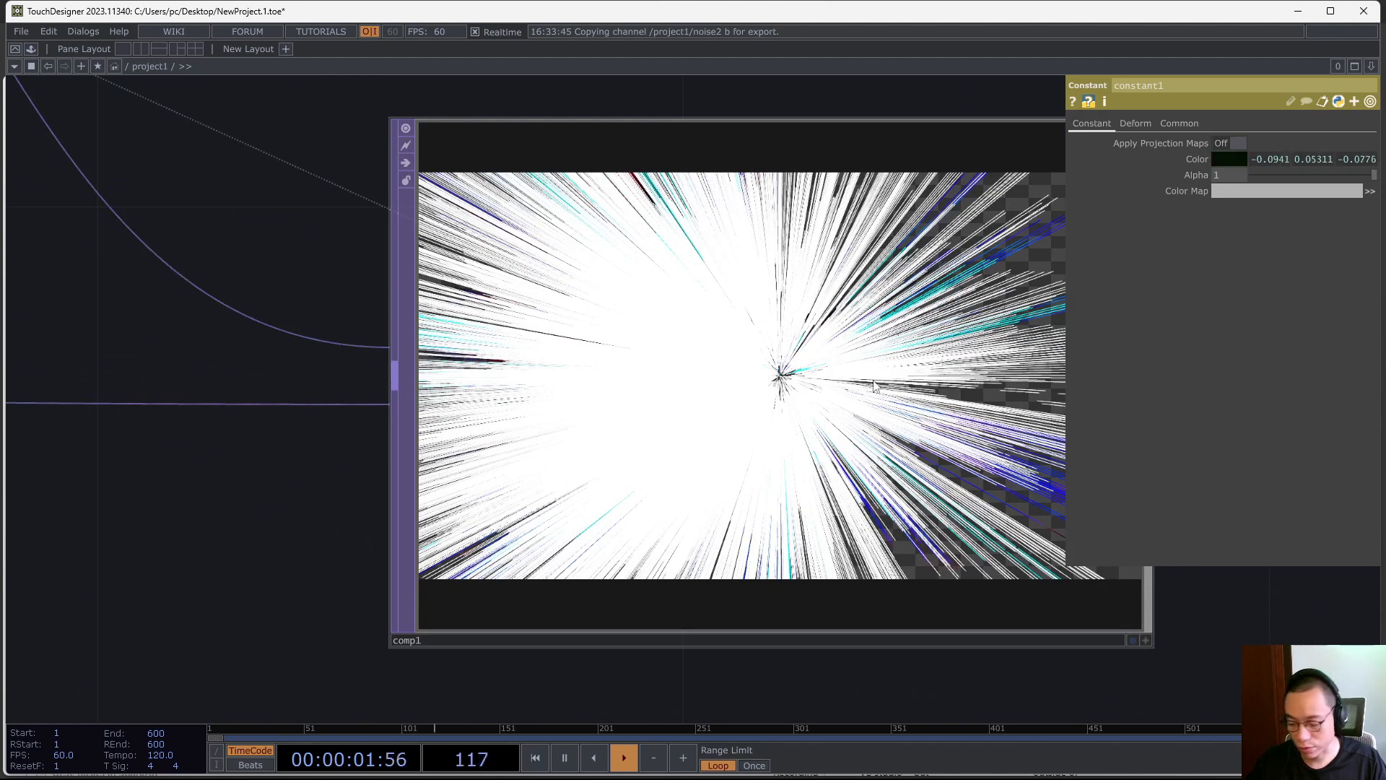
key(1)
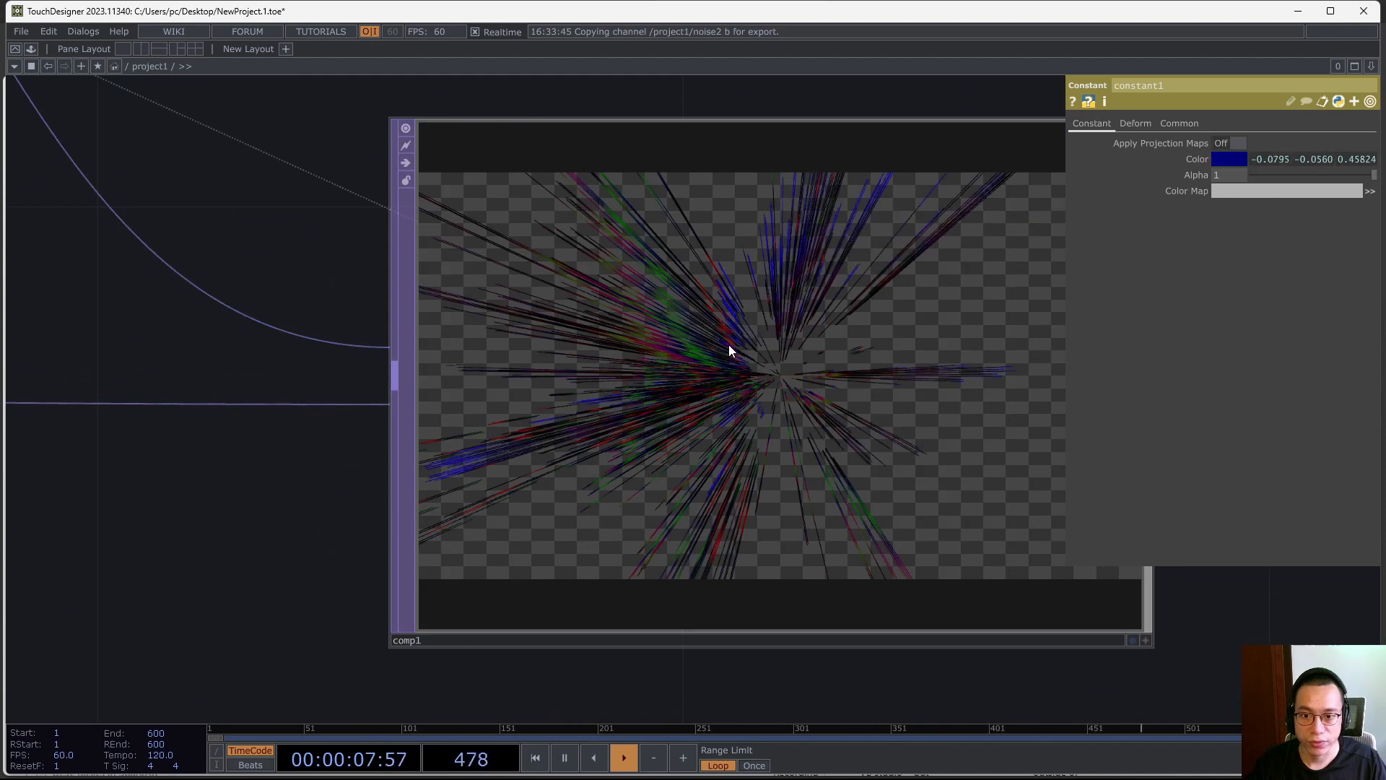
Delete the stray circle2 operator from the network
scroll(729, 344, down, 3)
key(Delete)
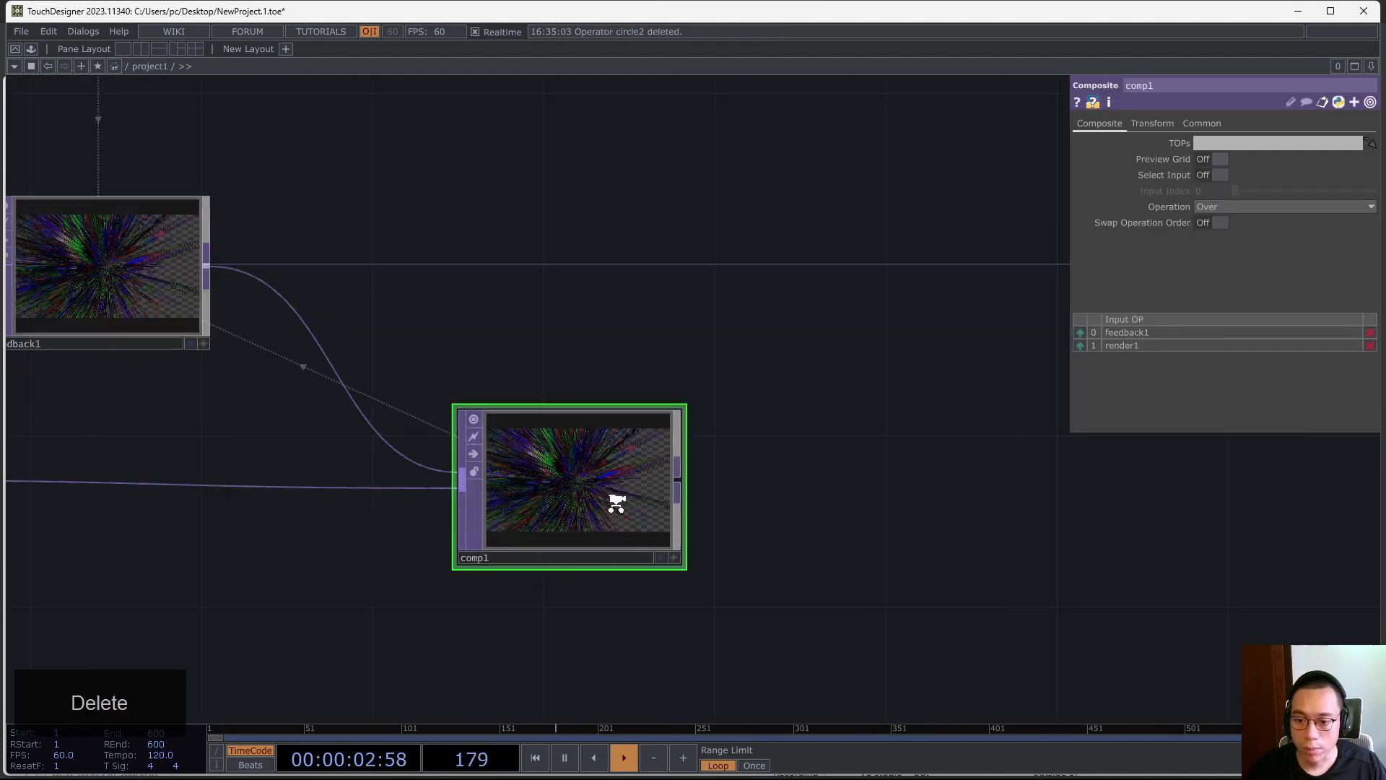
scroll(616, 498, up, 5)
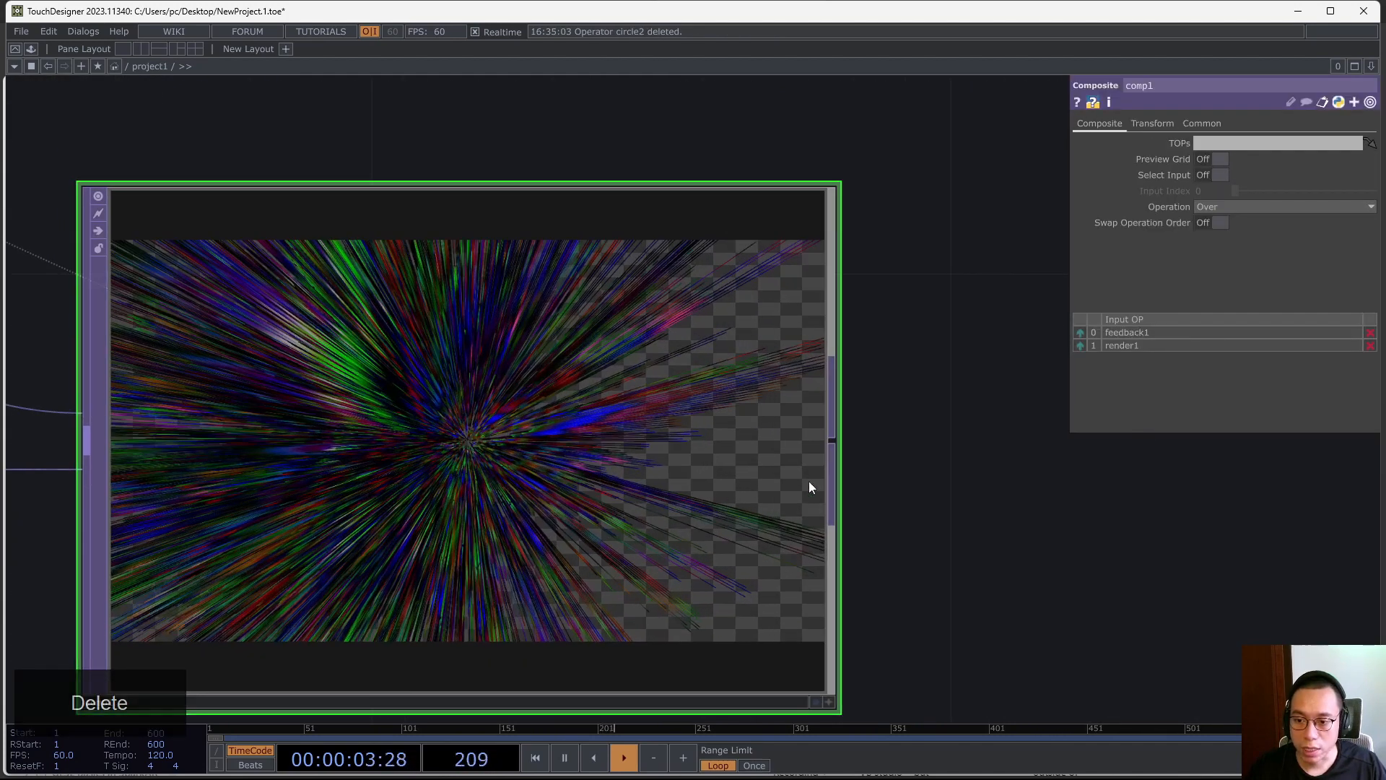
Examine the colored streaks accumulating in the Composite TOP, both up close and next to the Feedback TOP
scroll(808, 487, down, 5)
key(Tab)
click(566, 241)
drag(725, 316, 462, 257)
scroll(474, 390, up, 5)
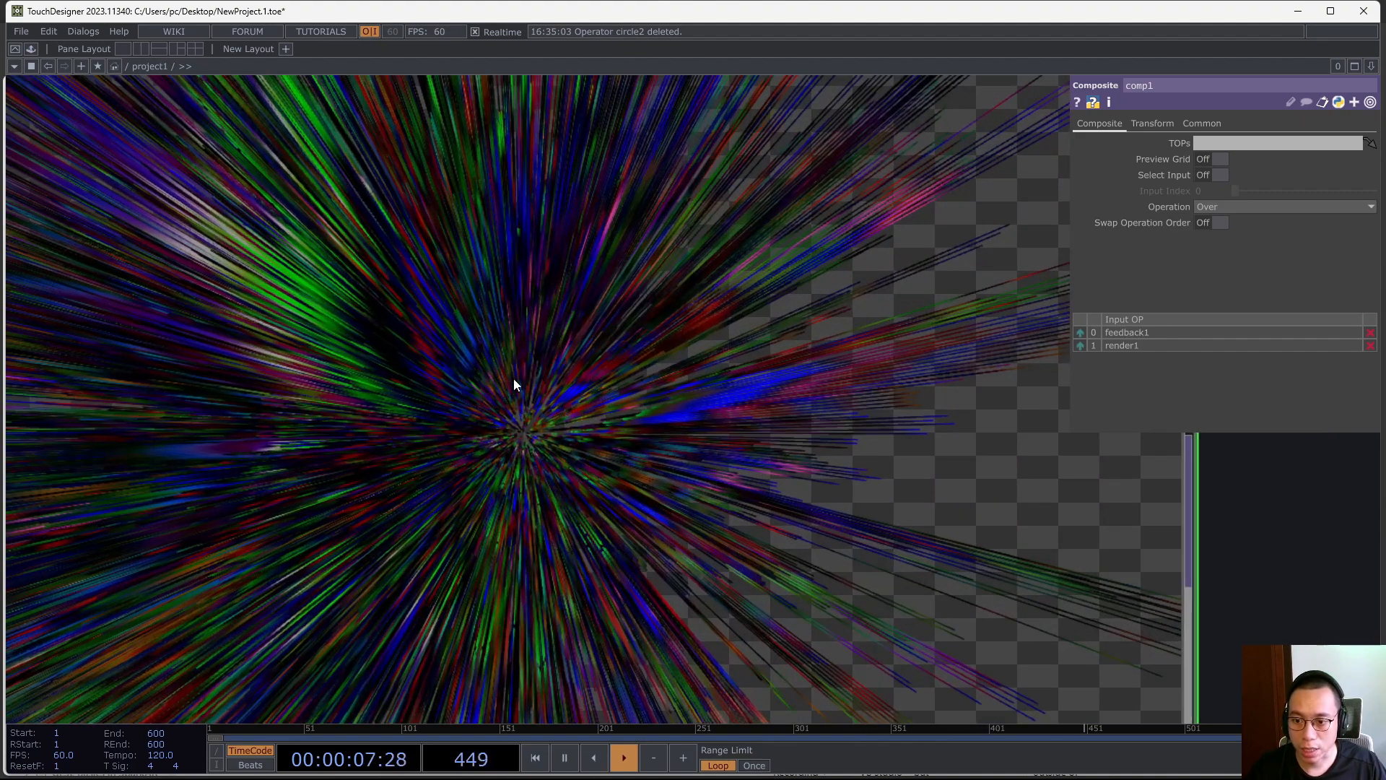
scroll(622, 419, down, 5)
scroll(622, 418, down, 3)
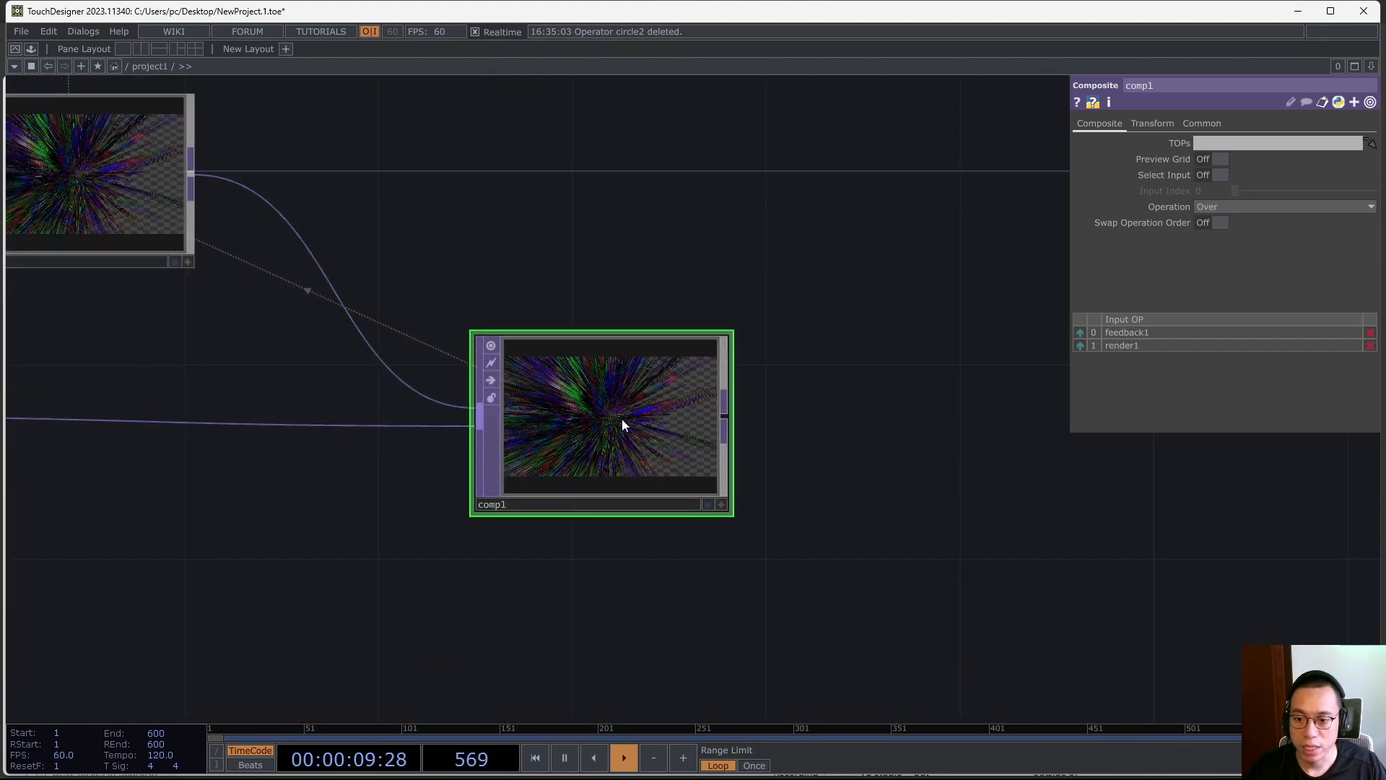
scroll(621, 419, down, 3)
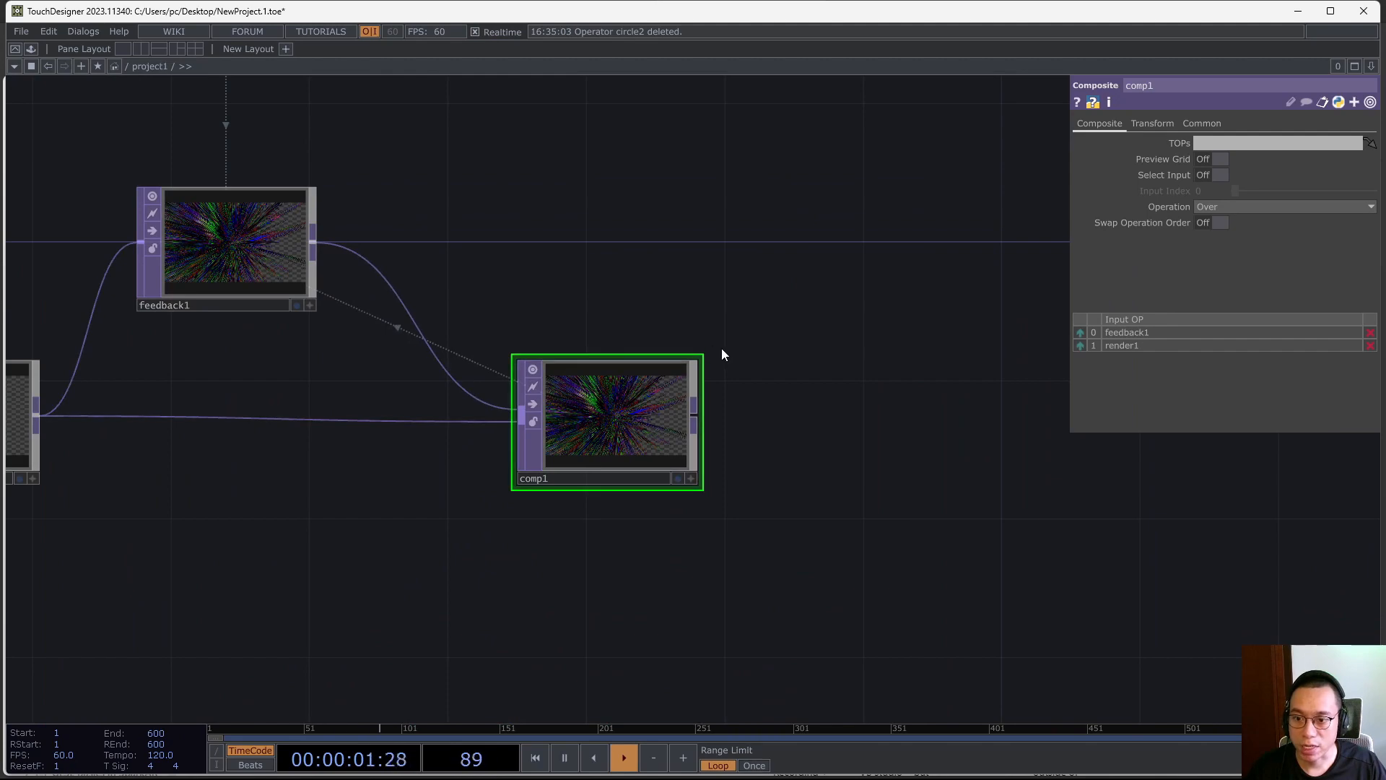
scroll(632, 433, up, 5)
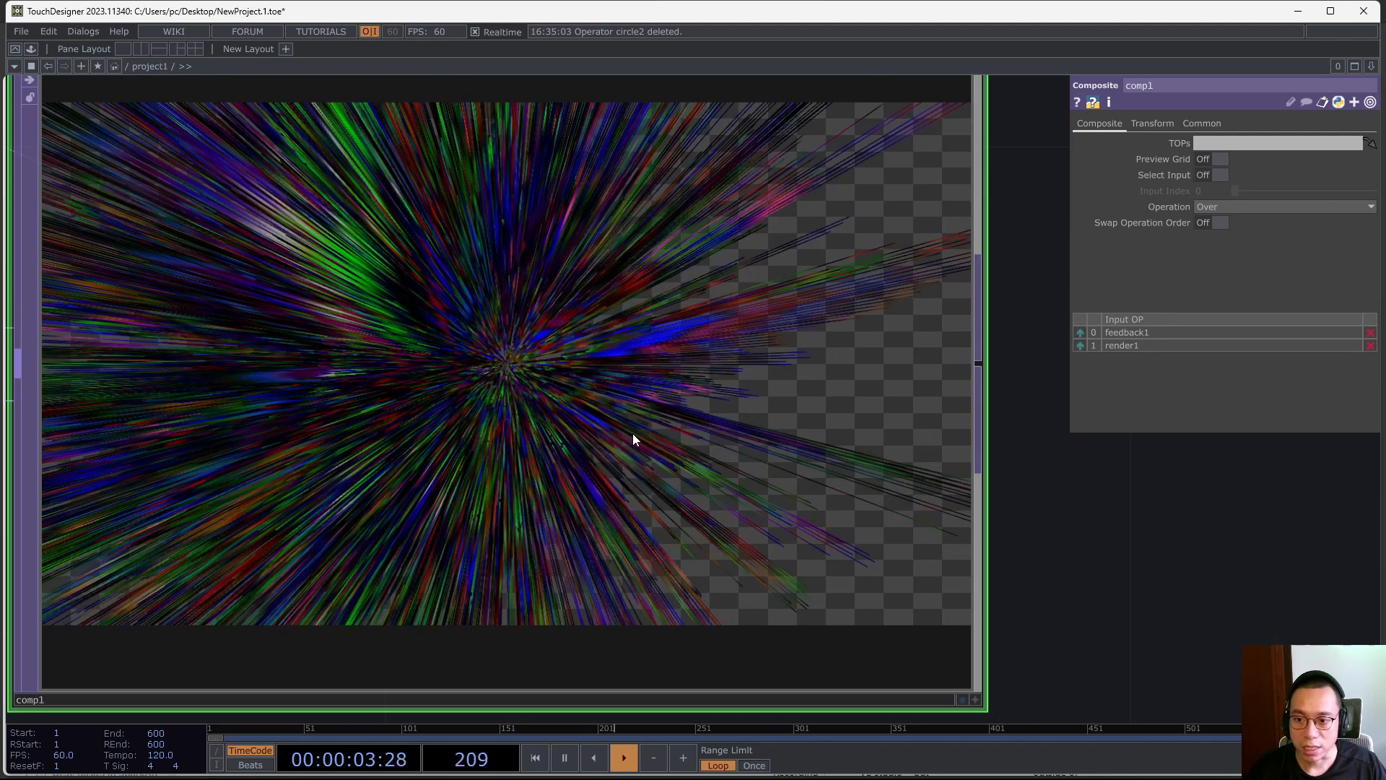
Add an HSV Adjust TOP after the Composite TOP and connect the Composite output to its input
scroll(633, 433, down, 3)
key(Tab)
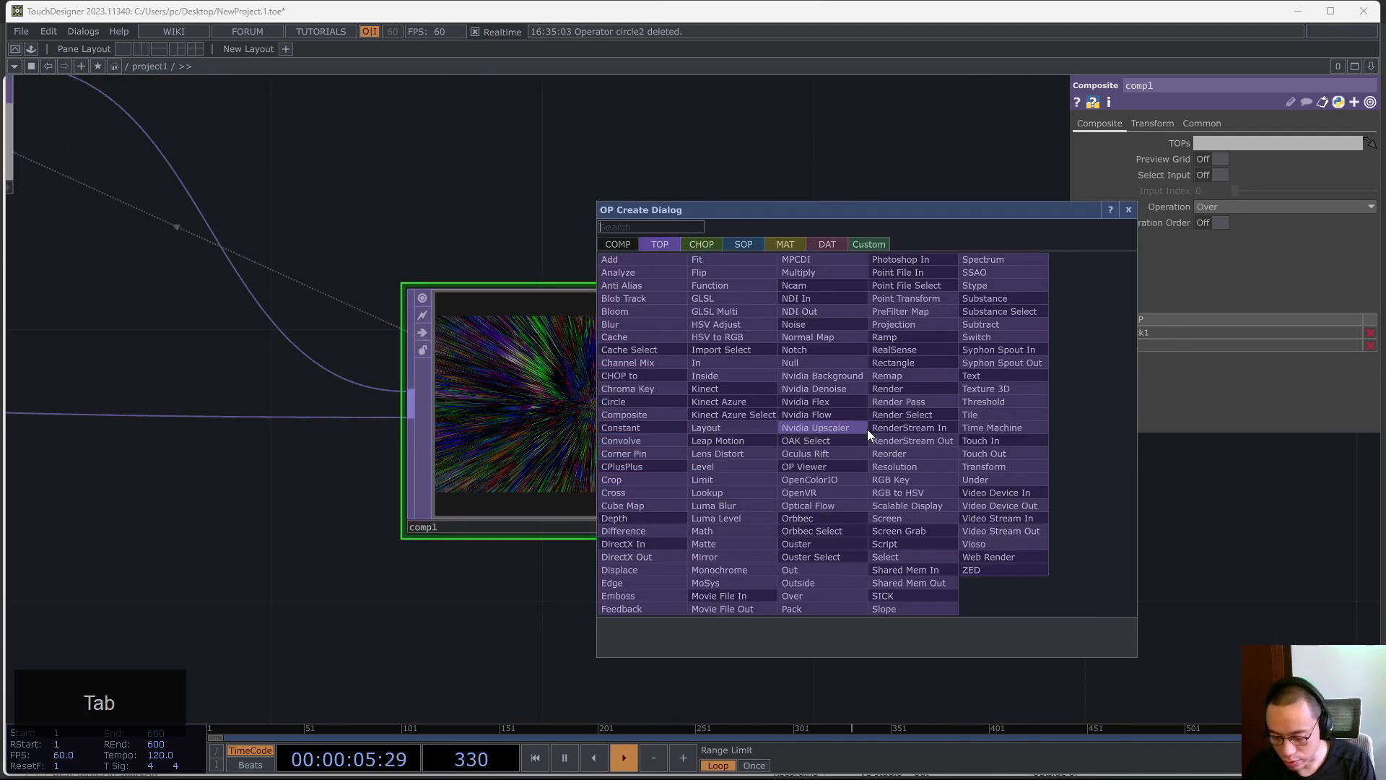
text(hsv)
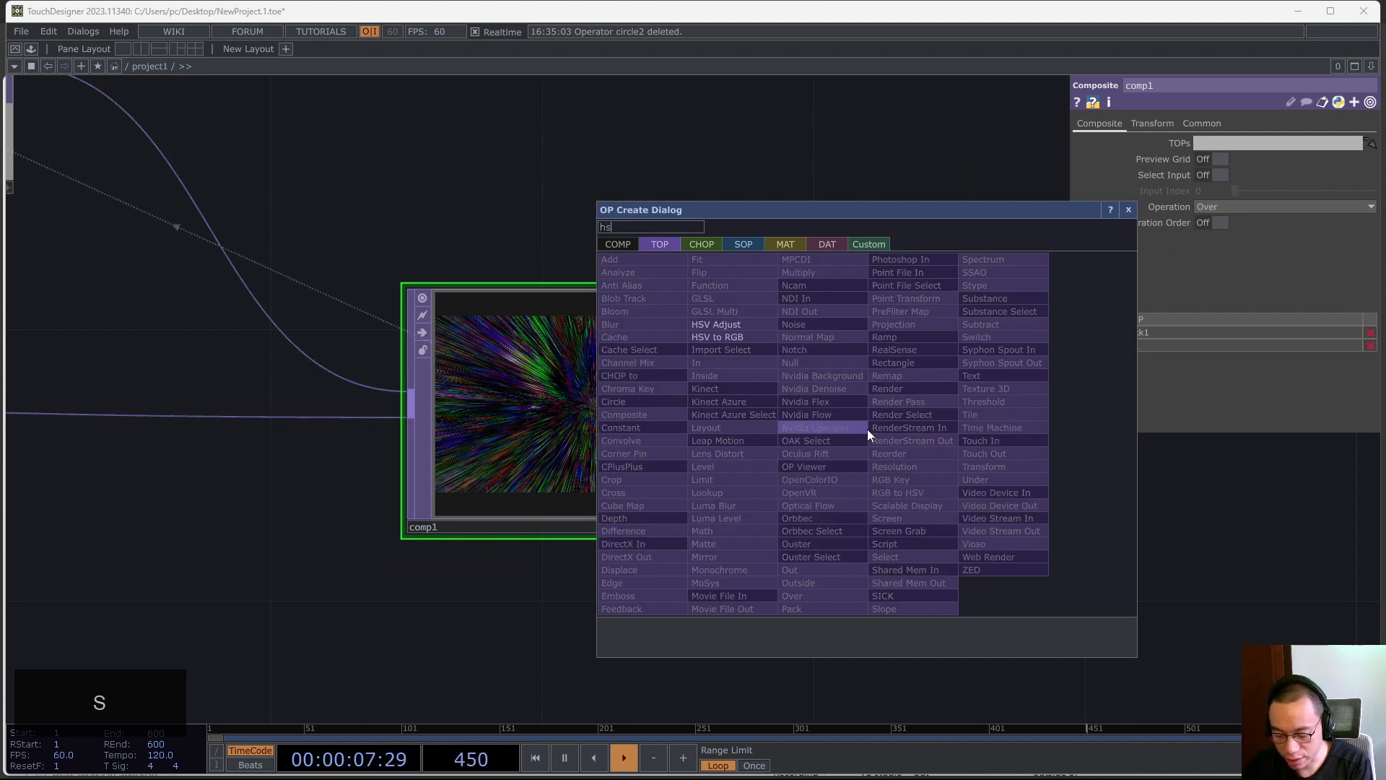
click(743, 324)
click(985, 408)
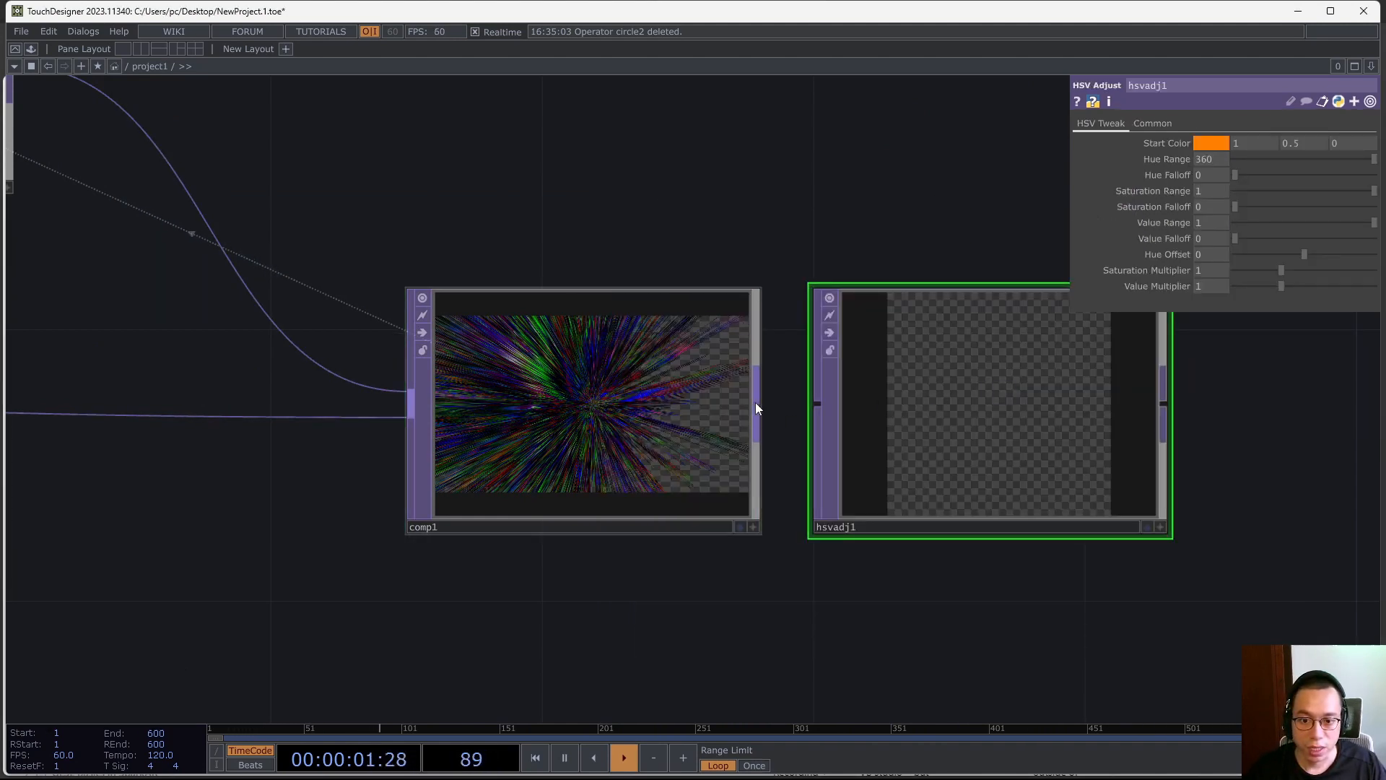
drag(755, 402, 881, 398)
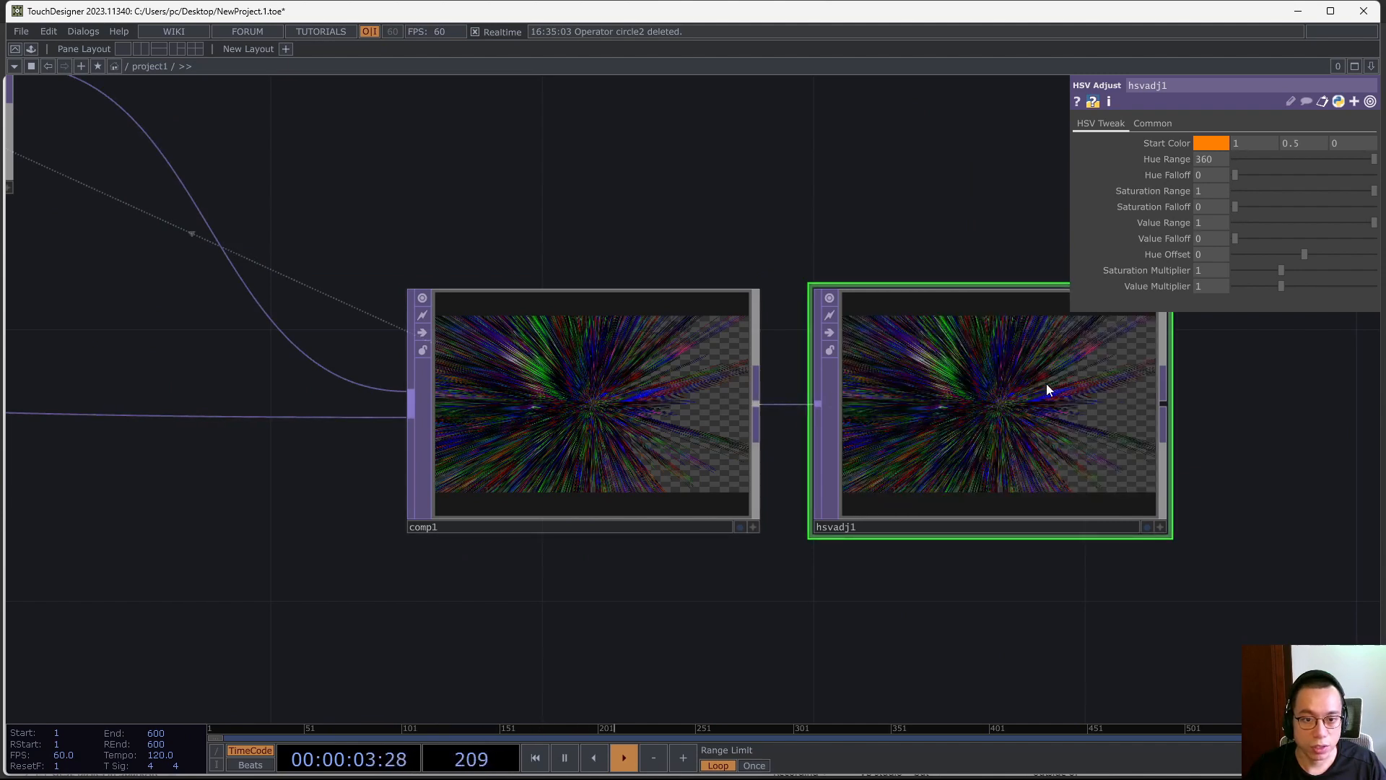
Raise the HSV Adjust TOP's Saturation Multiplier to 2.18 and Value Multiplier to 2.01
drag(1254, 376, 945, 377)
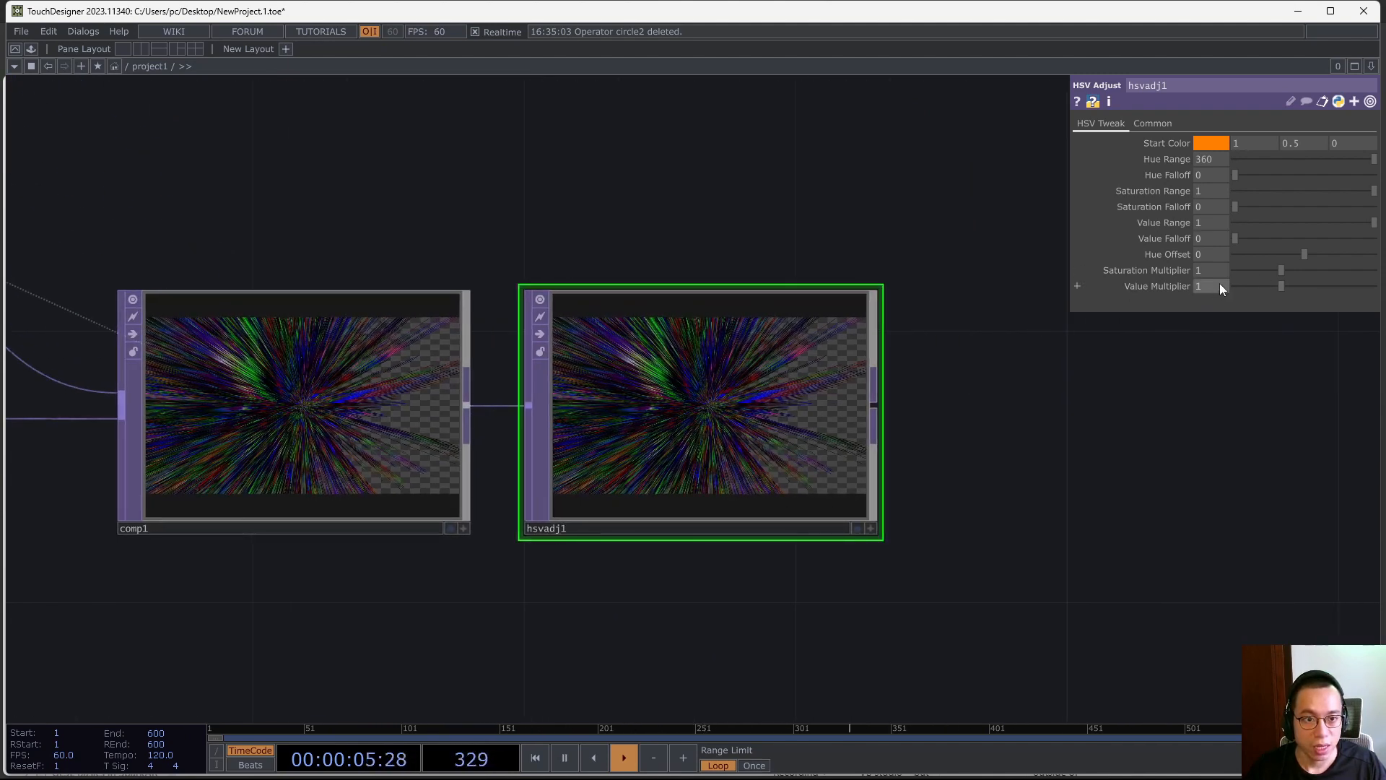
drag(1280, 270, 1331, 289)
scroll(752, 435, up, 5)
scroll(934, 453, down, 5)
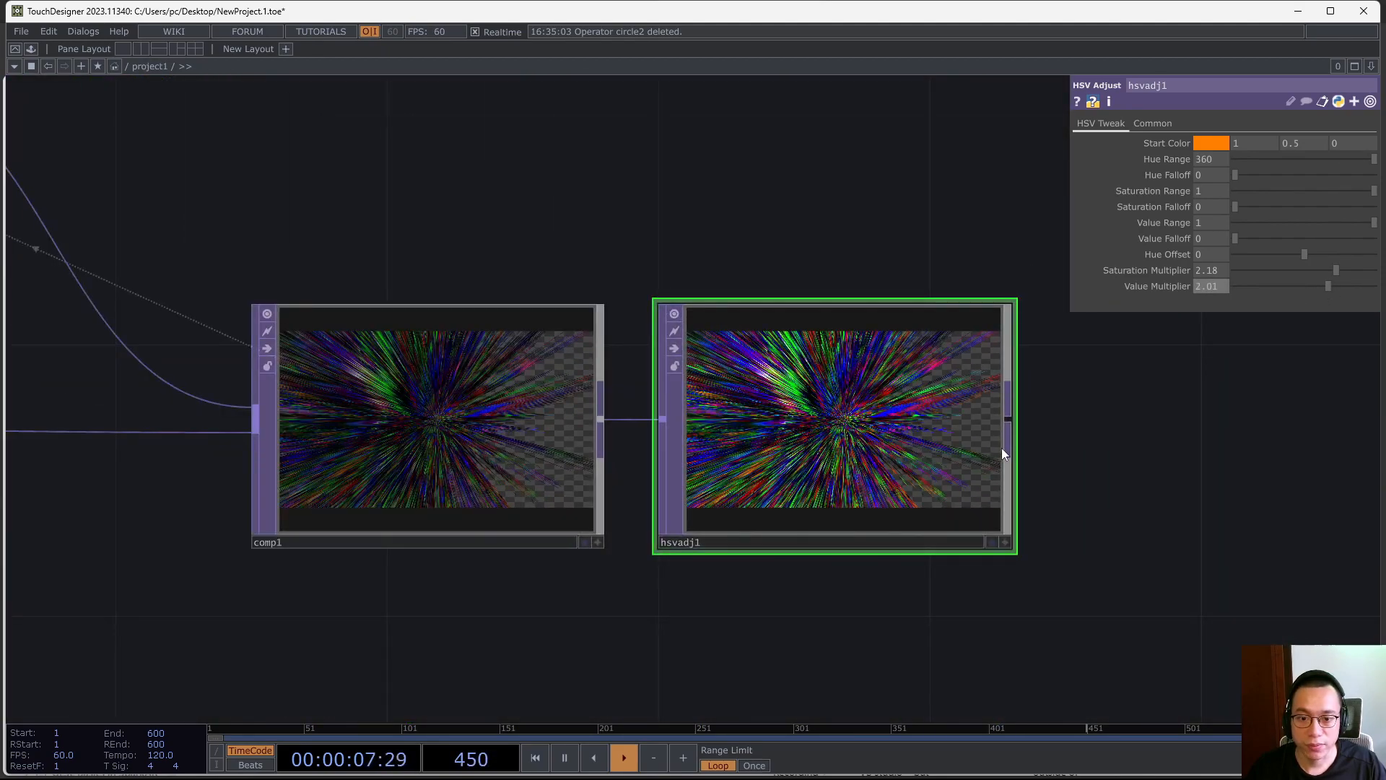
drag(855, 447, 922, 446)
scroll(1074, 431, down, 2)
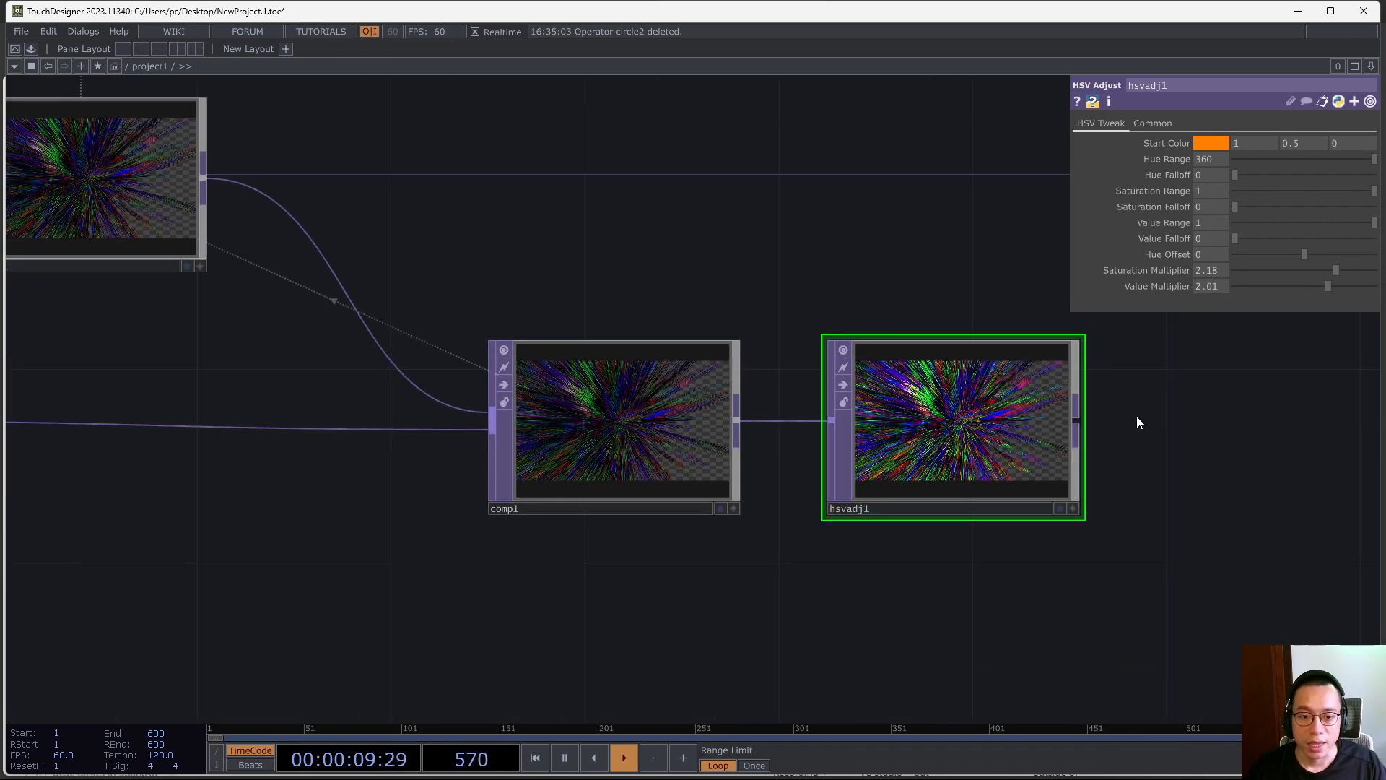
Add a Transform TOP after the HSV Adjust TOP and connect the HSV Adjust output to its input
drag(1136, 414, 872, 406)
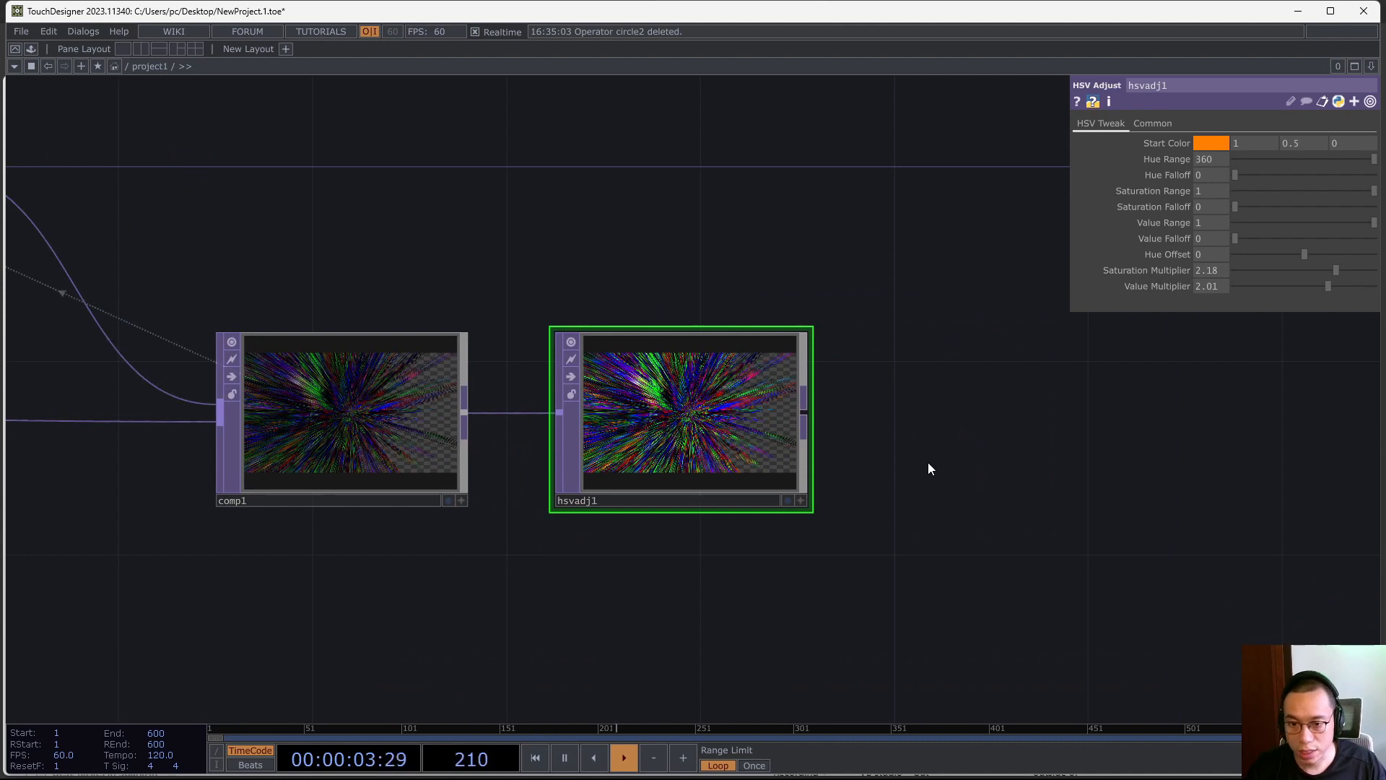
key(Tab)
text(tran)
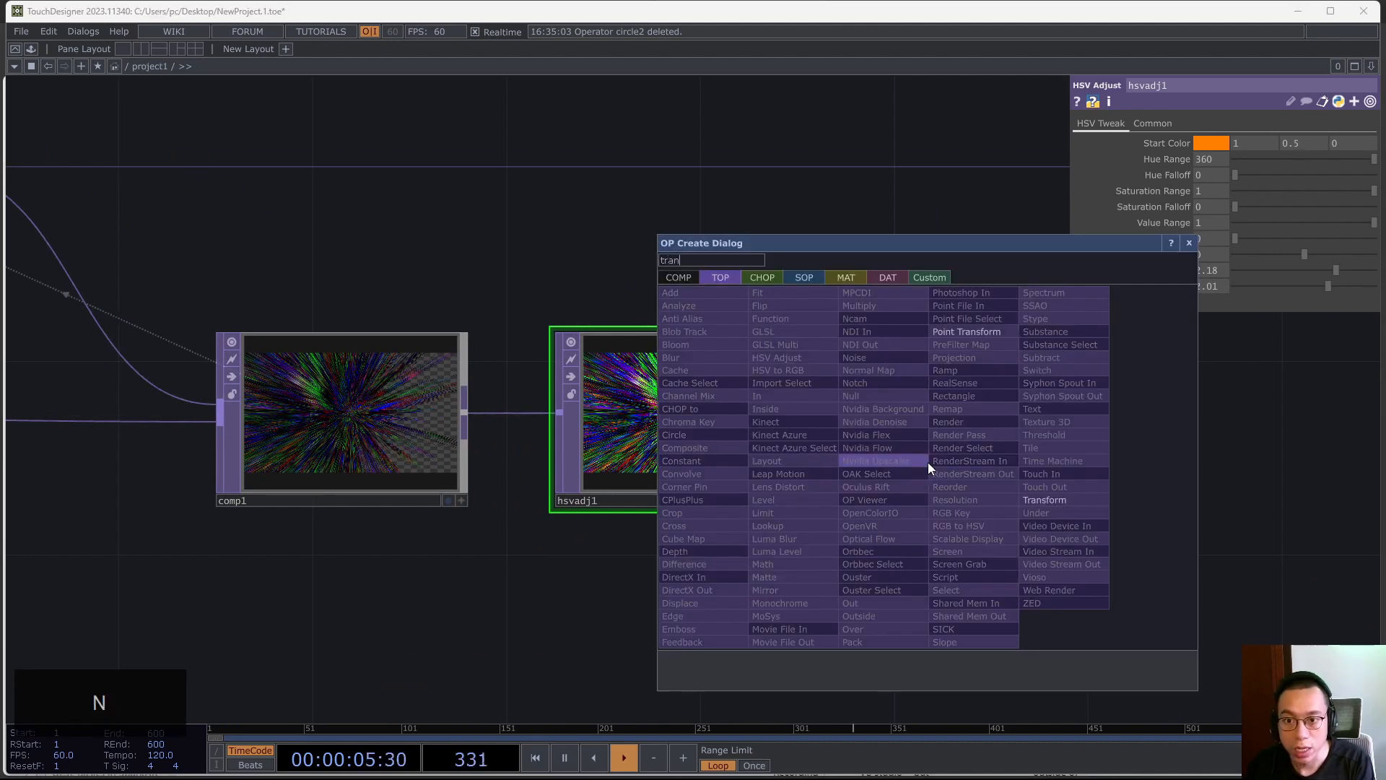
text(sfor)
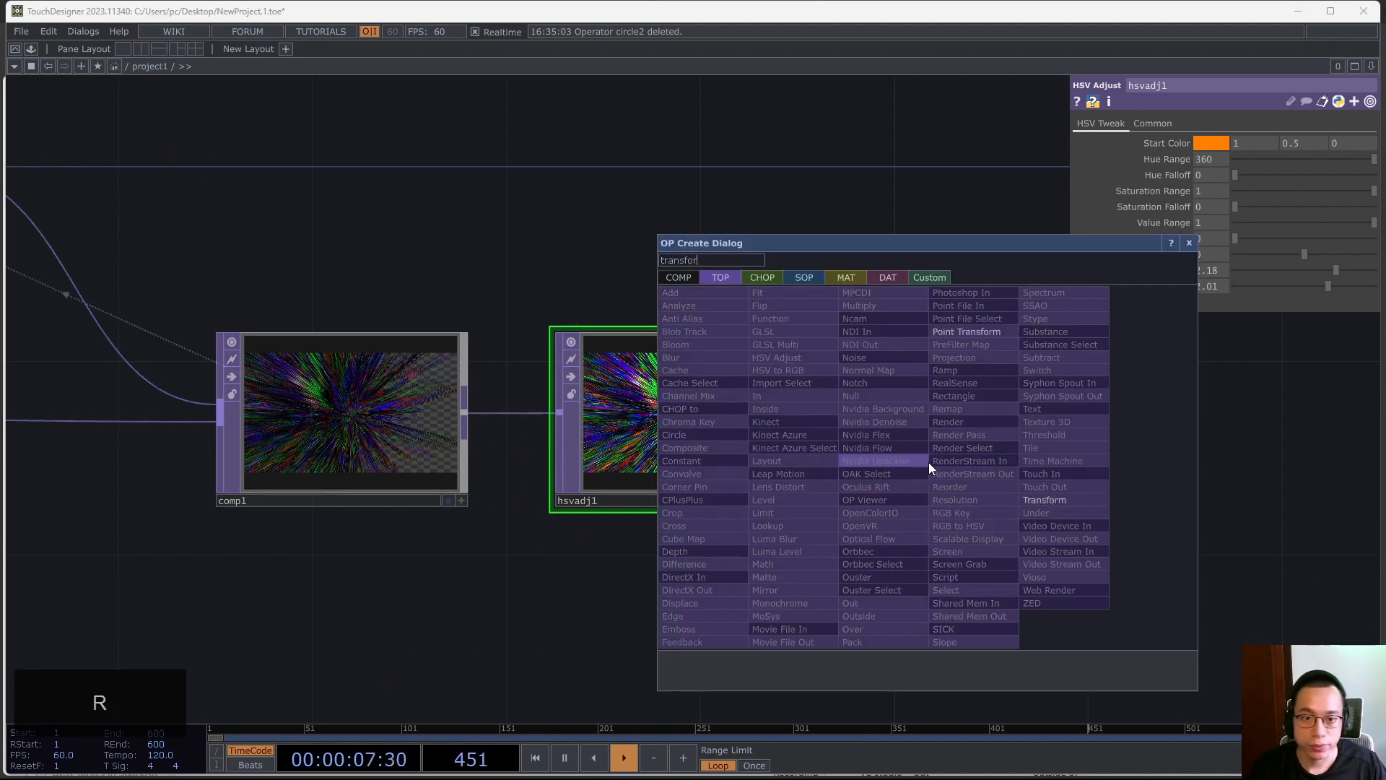
click(1044, 499)
click(1022, 421)
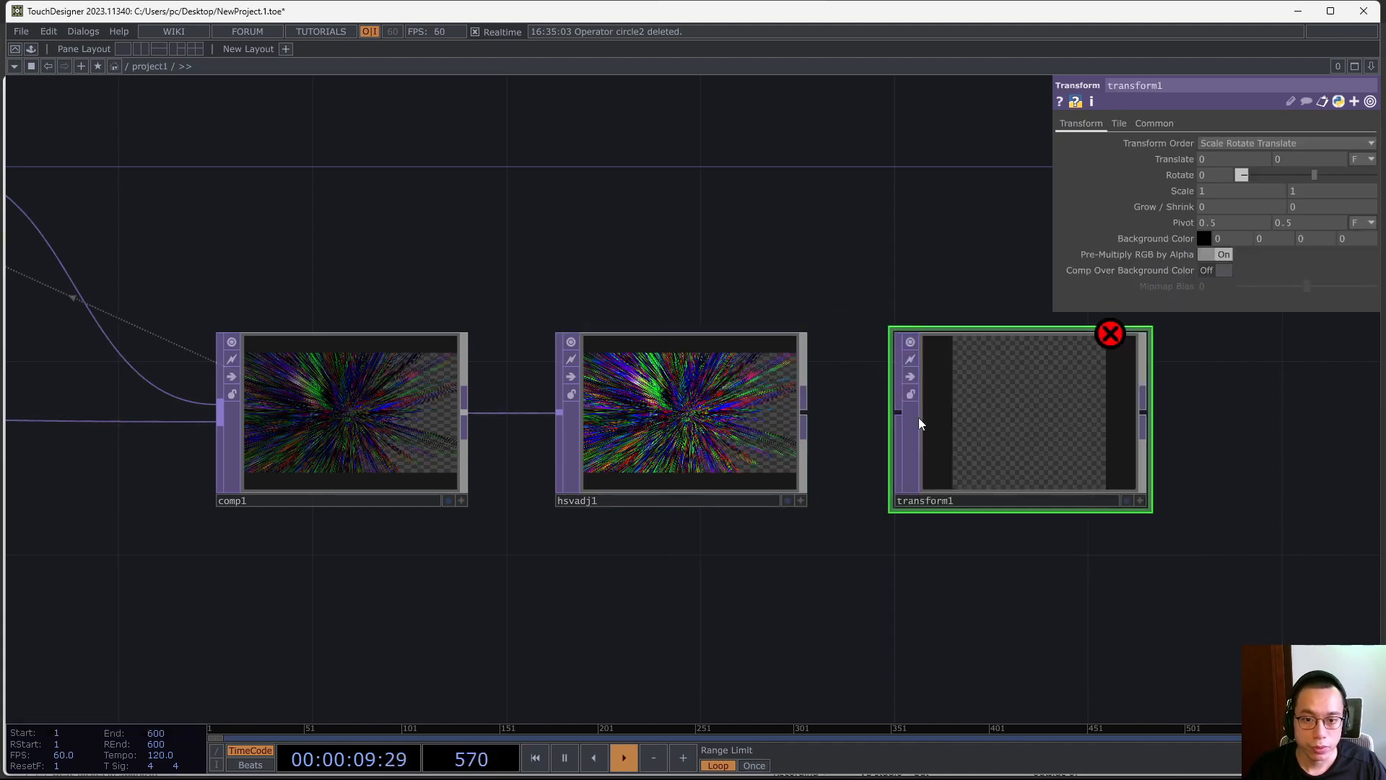
drag(803, 413, 898, 413)
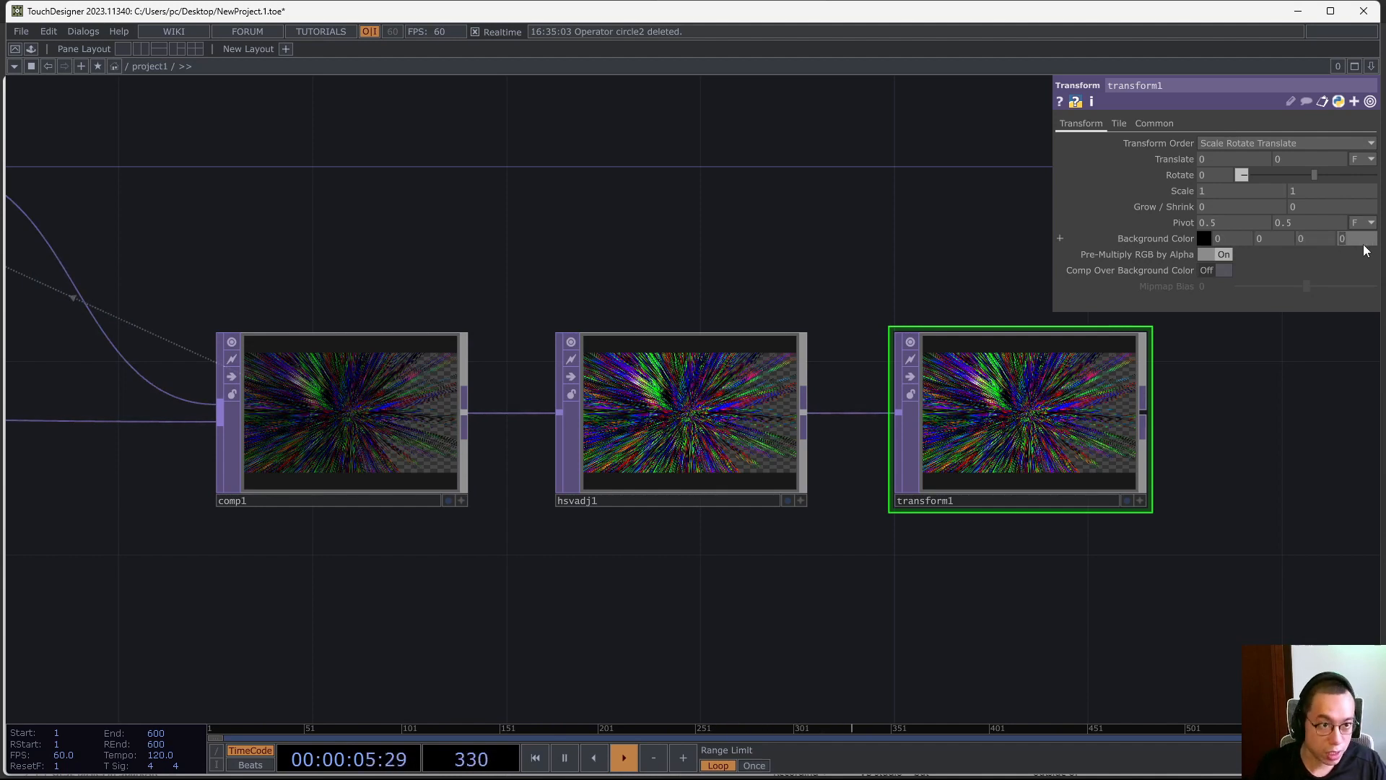
Set the Transform TOP's background color alpha to 1 and turn on Comp Over Background Color
text(1)
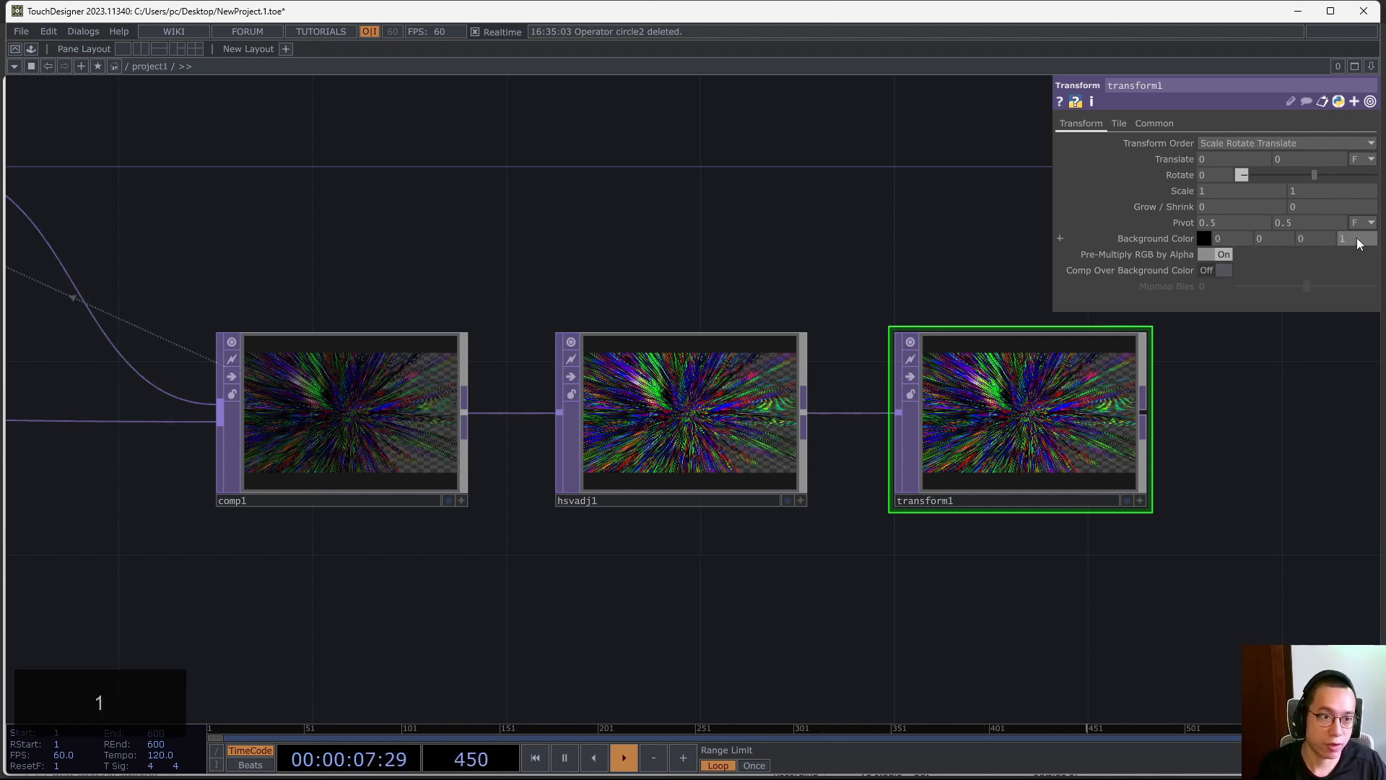
click(1219, 271)
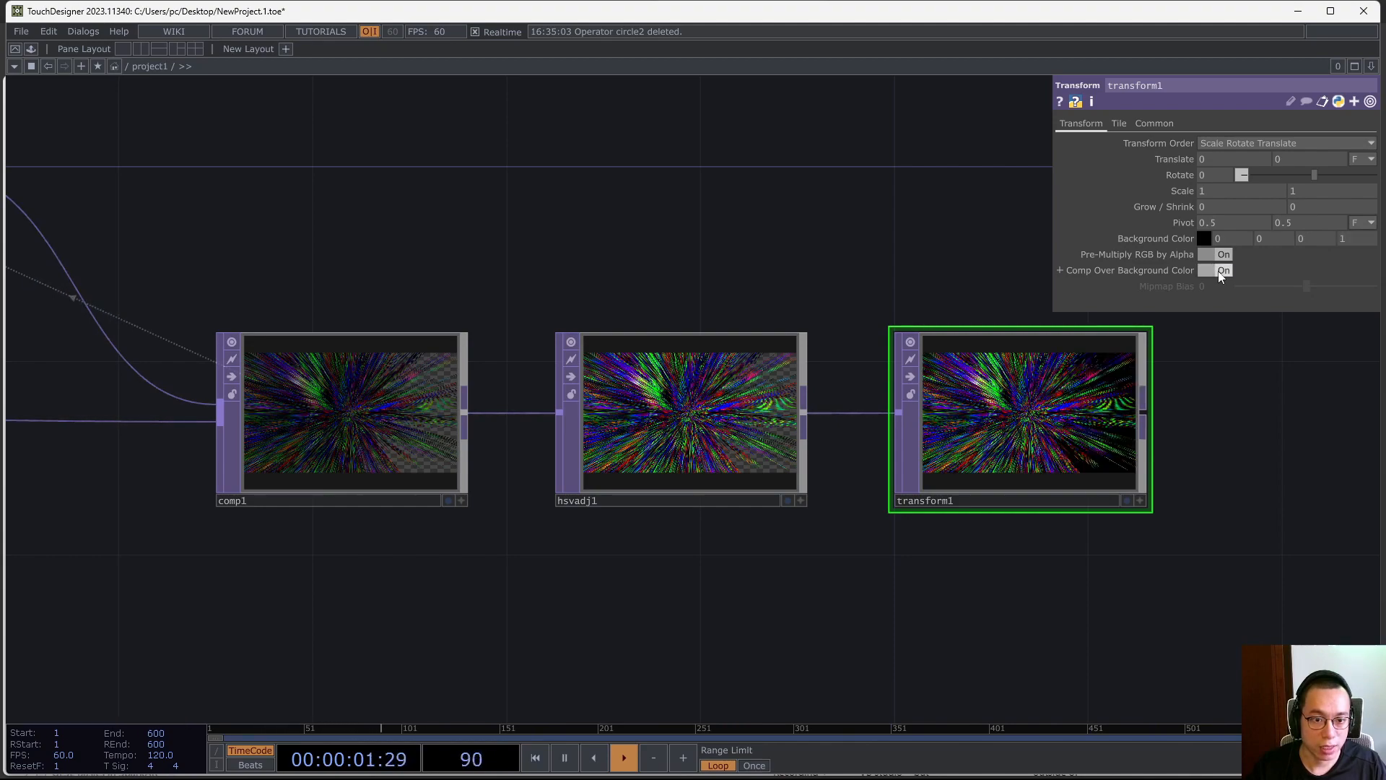
scroll(1108, 423, up, 5)
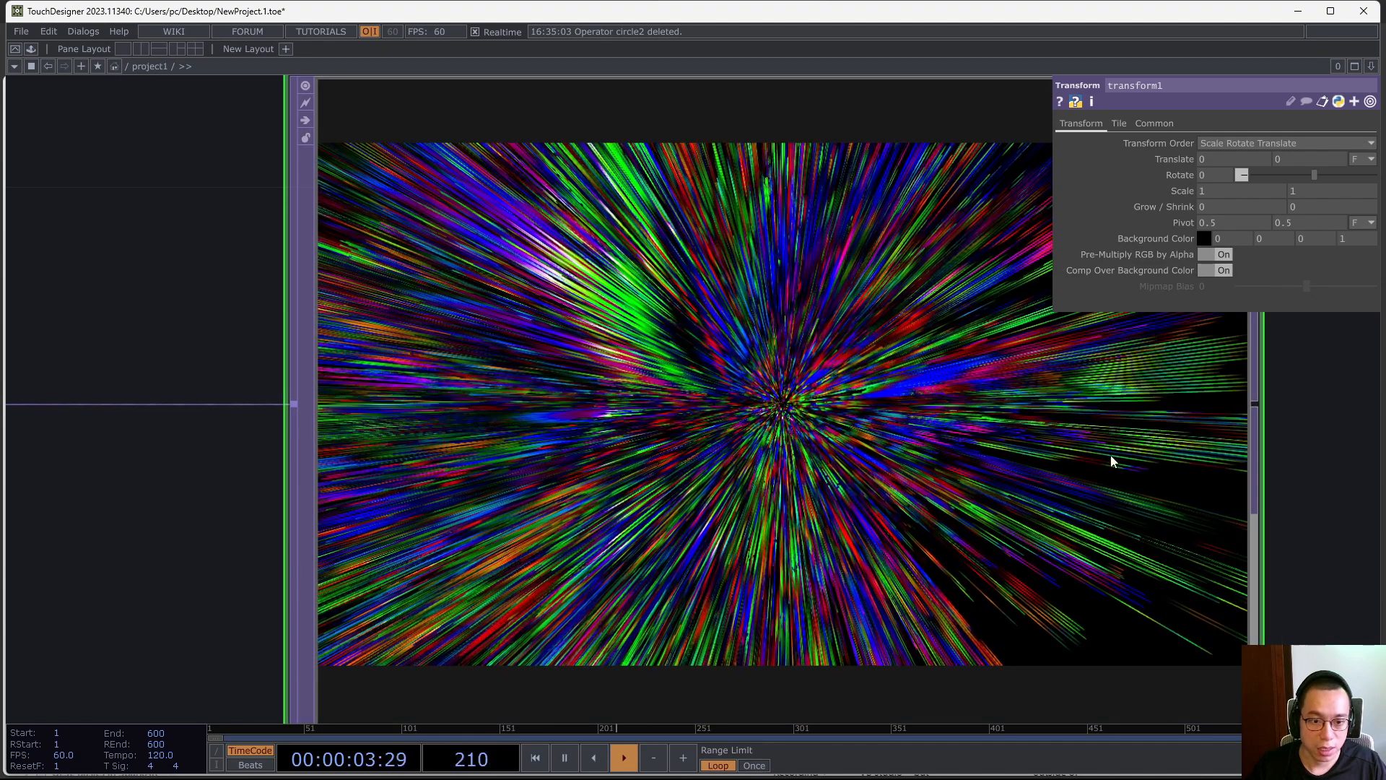
scroll(968, 466, down, 4)
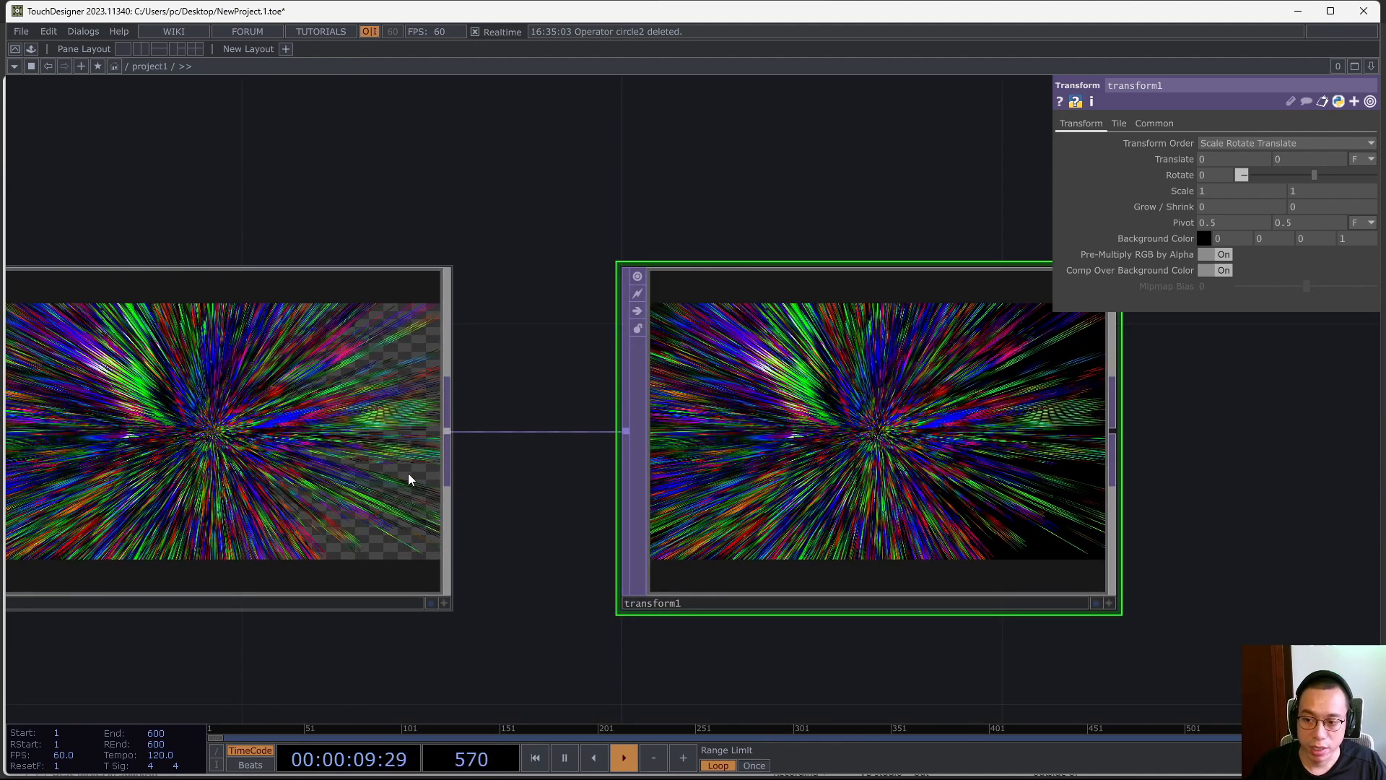
scroll(1171, 470, down, 4)
drag(1203, 570, 839, 500)
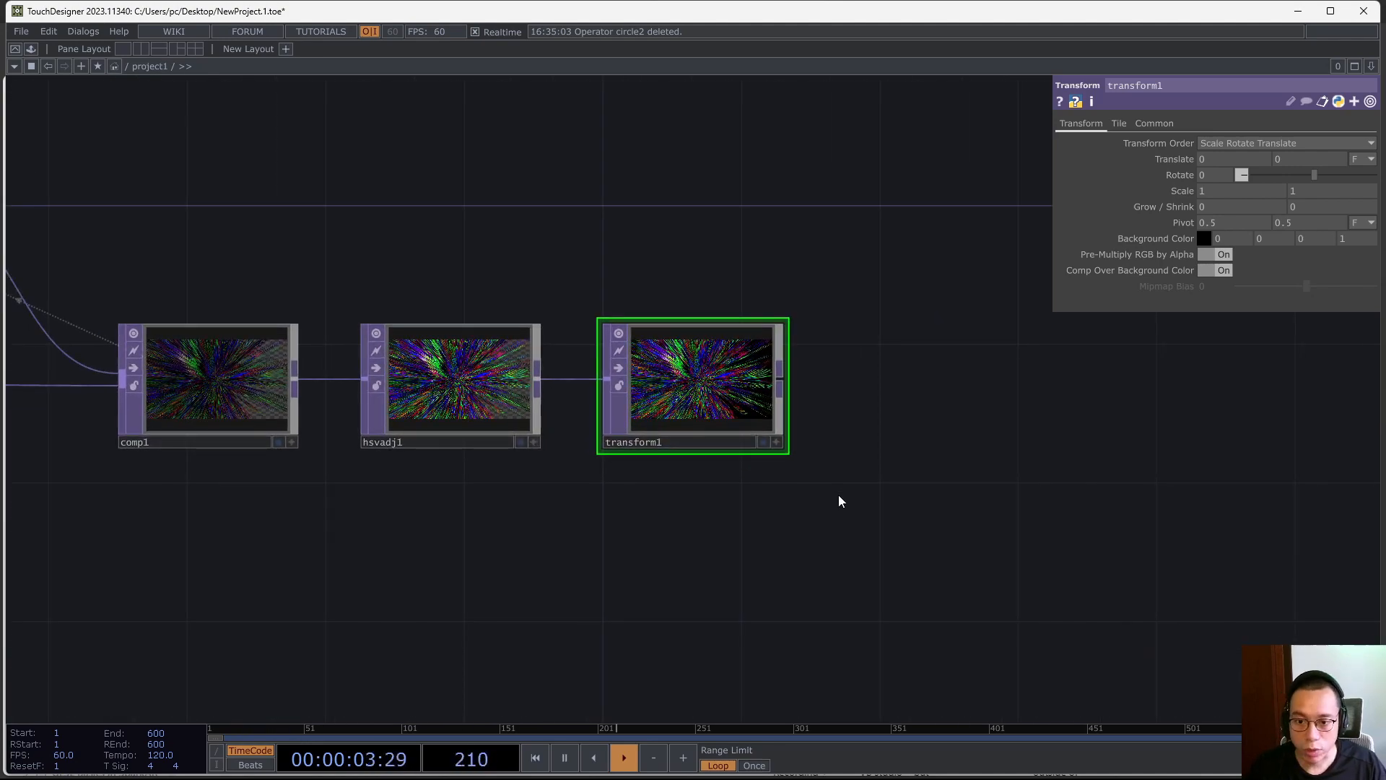
Add a Circle TOP after the Transform TOP and connect the Transform output to its input
key(Tab)
text(cir)
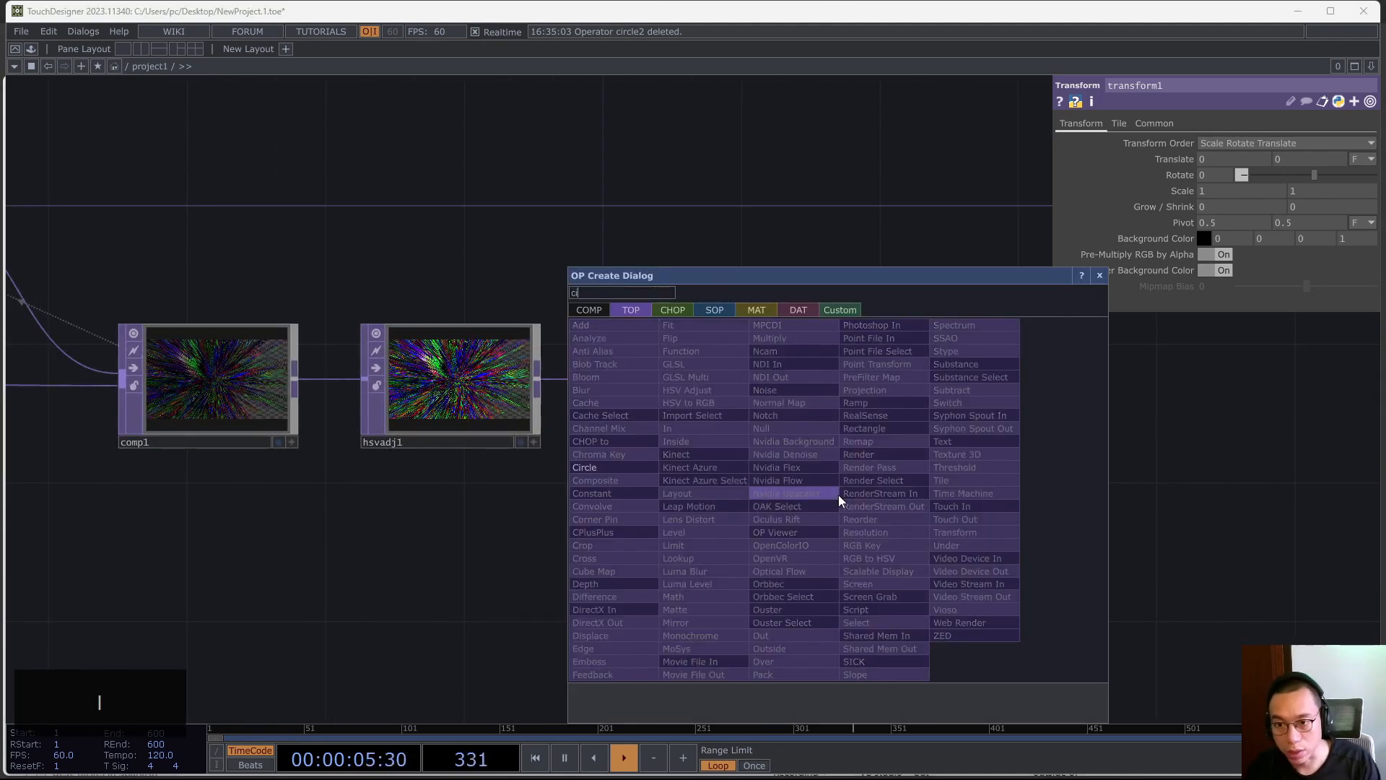
click(633, 467)
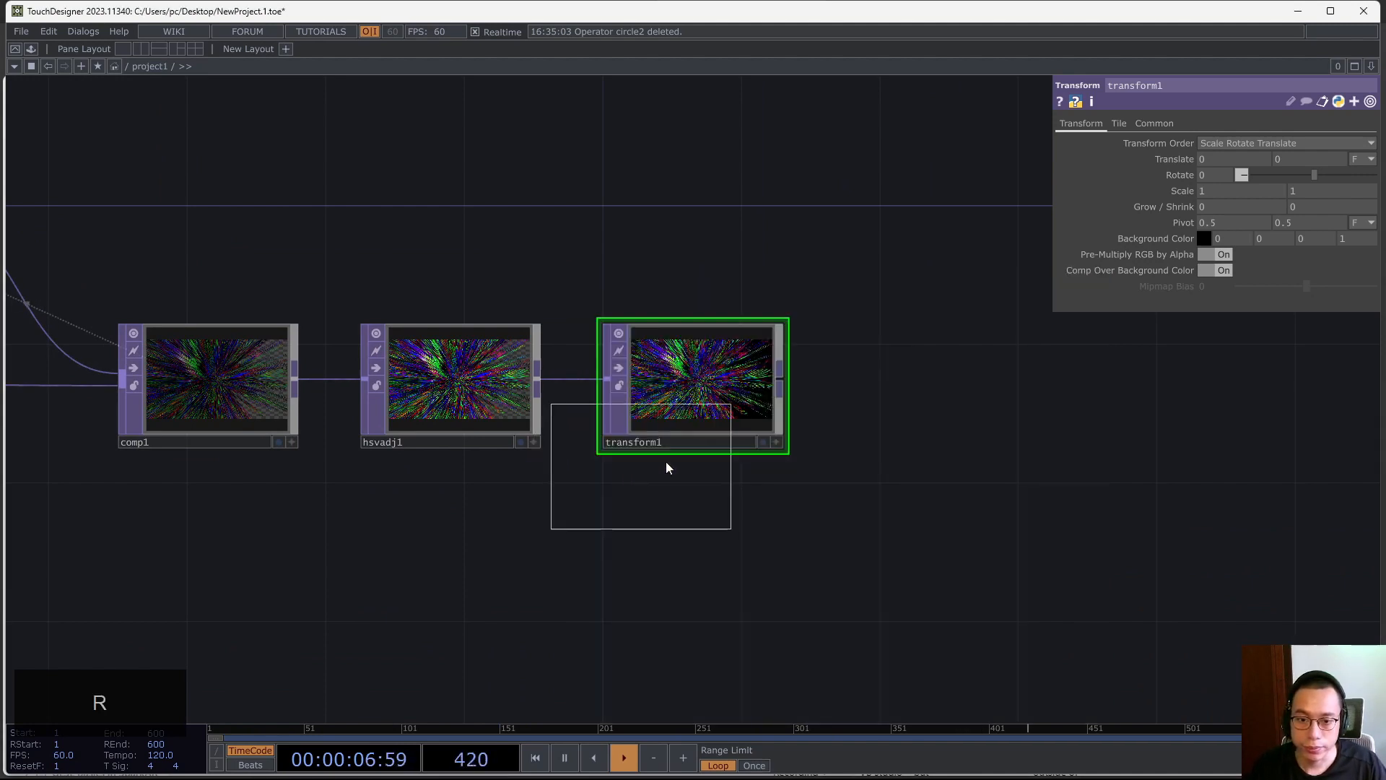
click(946, 384)
drag(778, 377, 849, 378)
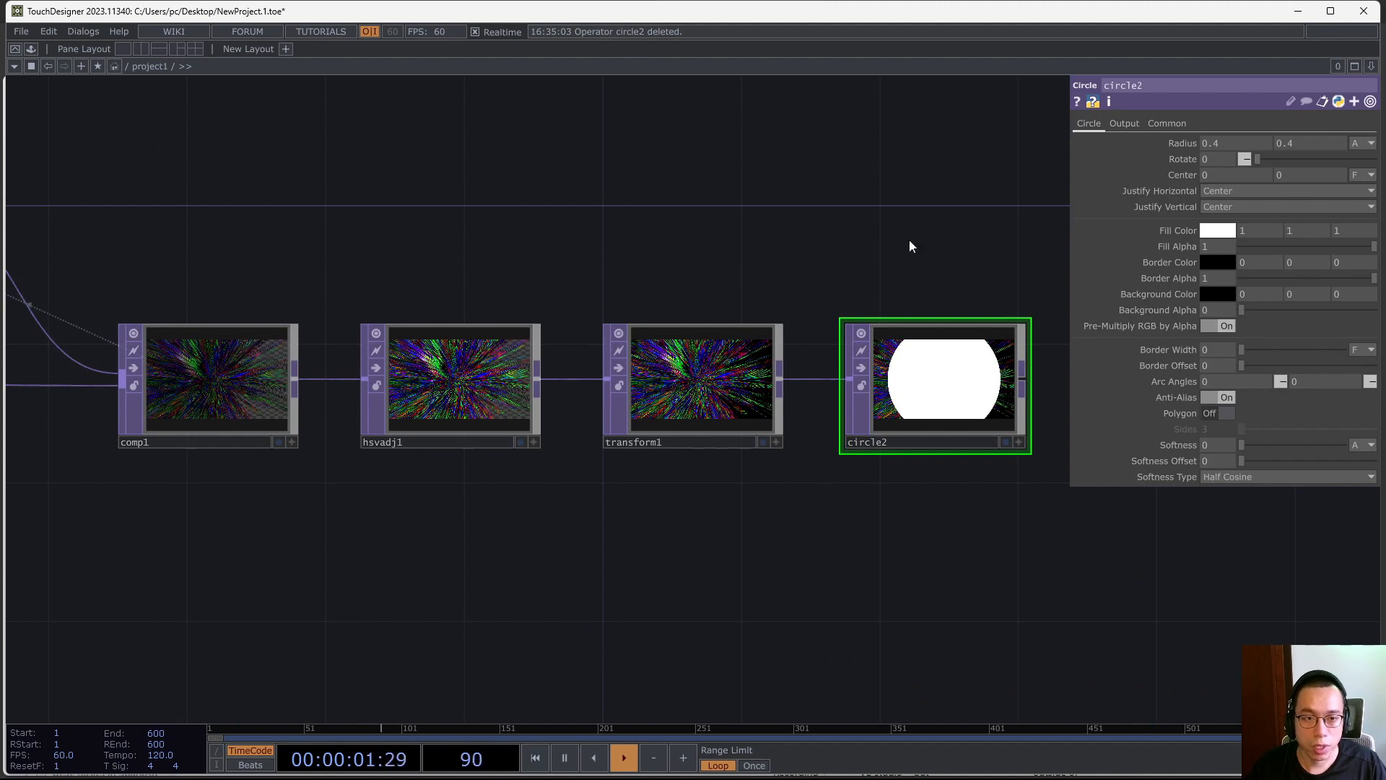
key(Return)
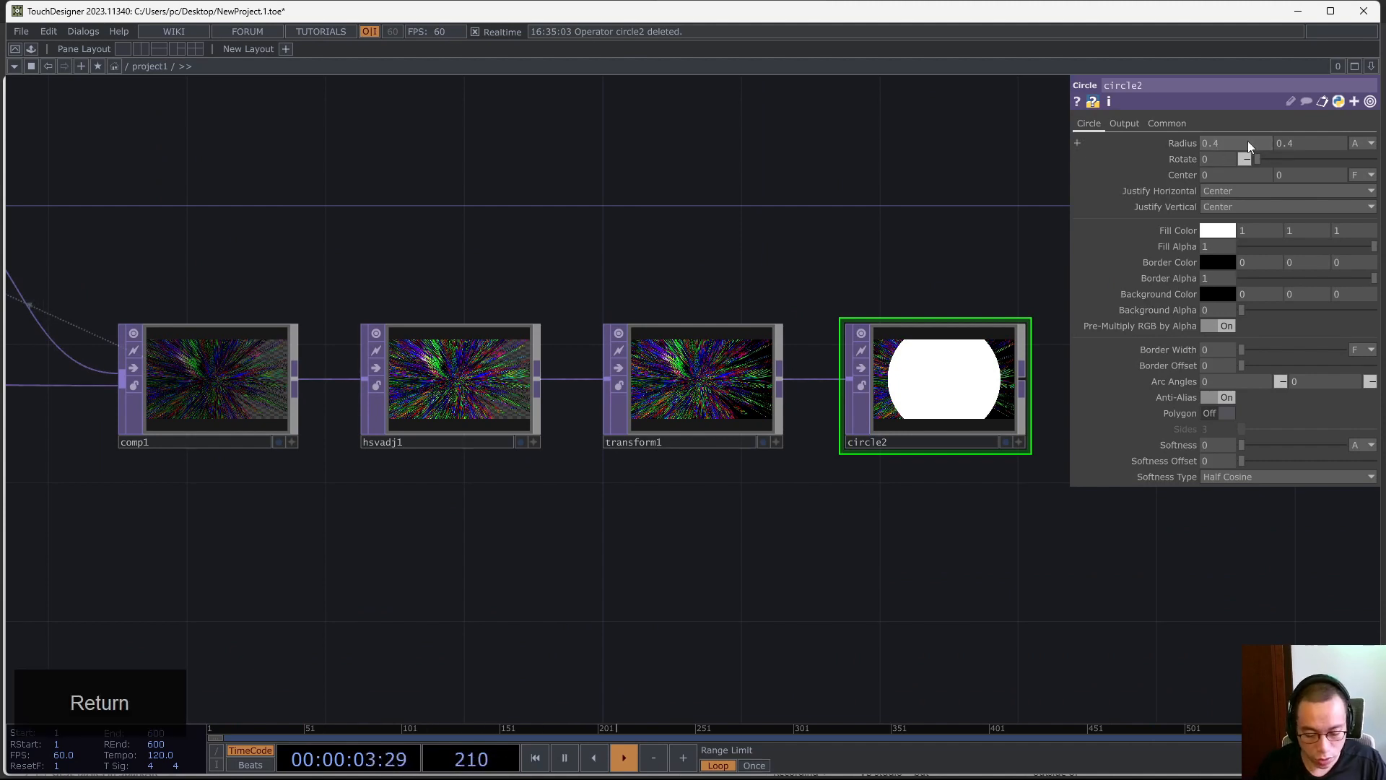
key(BackSpace)
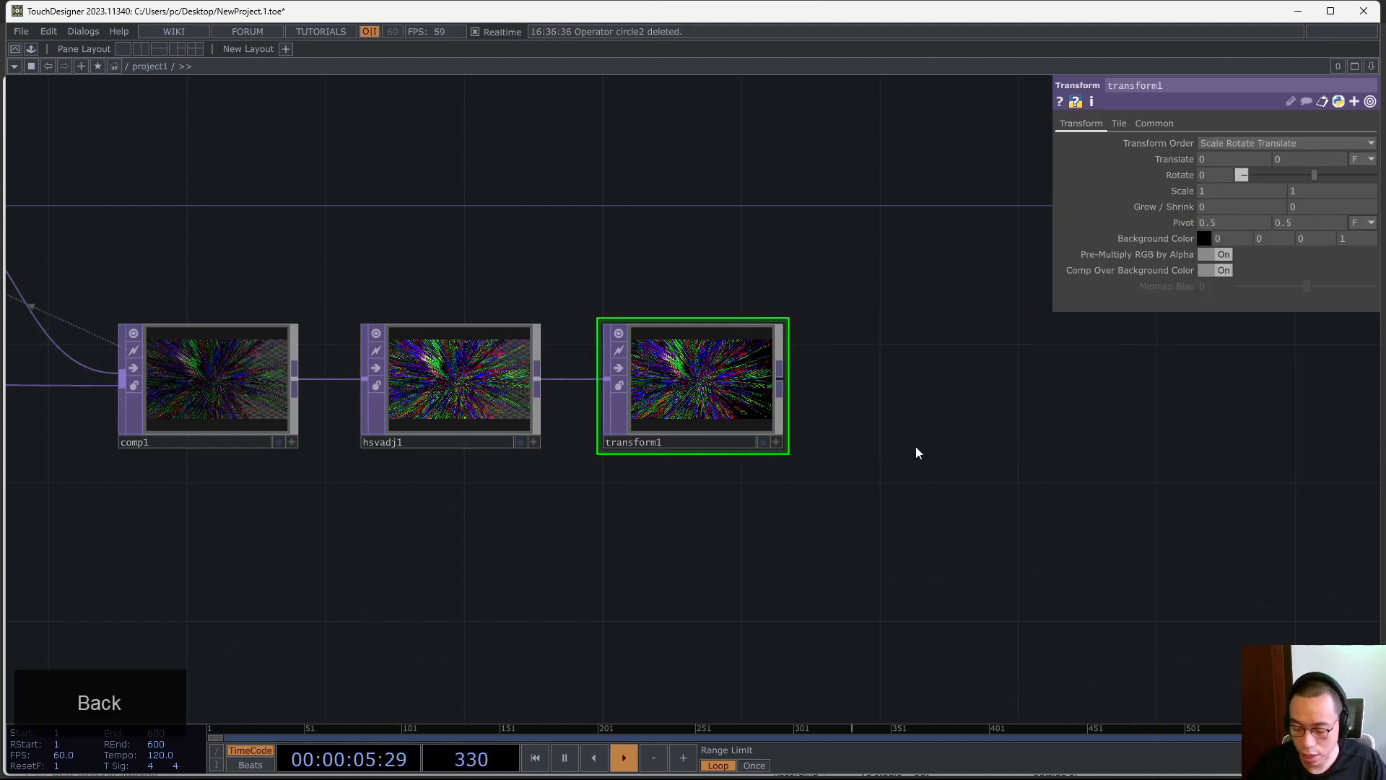
key(Tab)
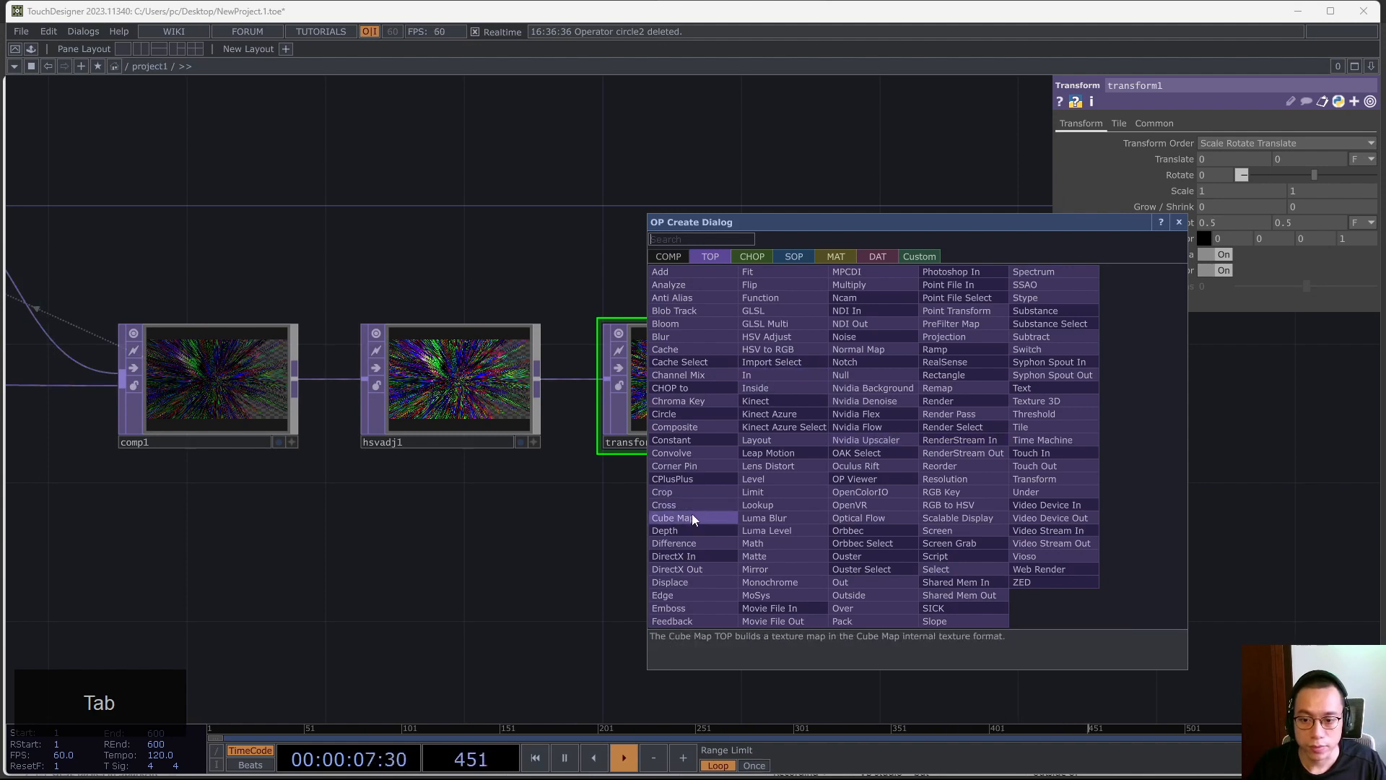
click(838, 114)
key(ctrl+z)
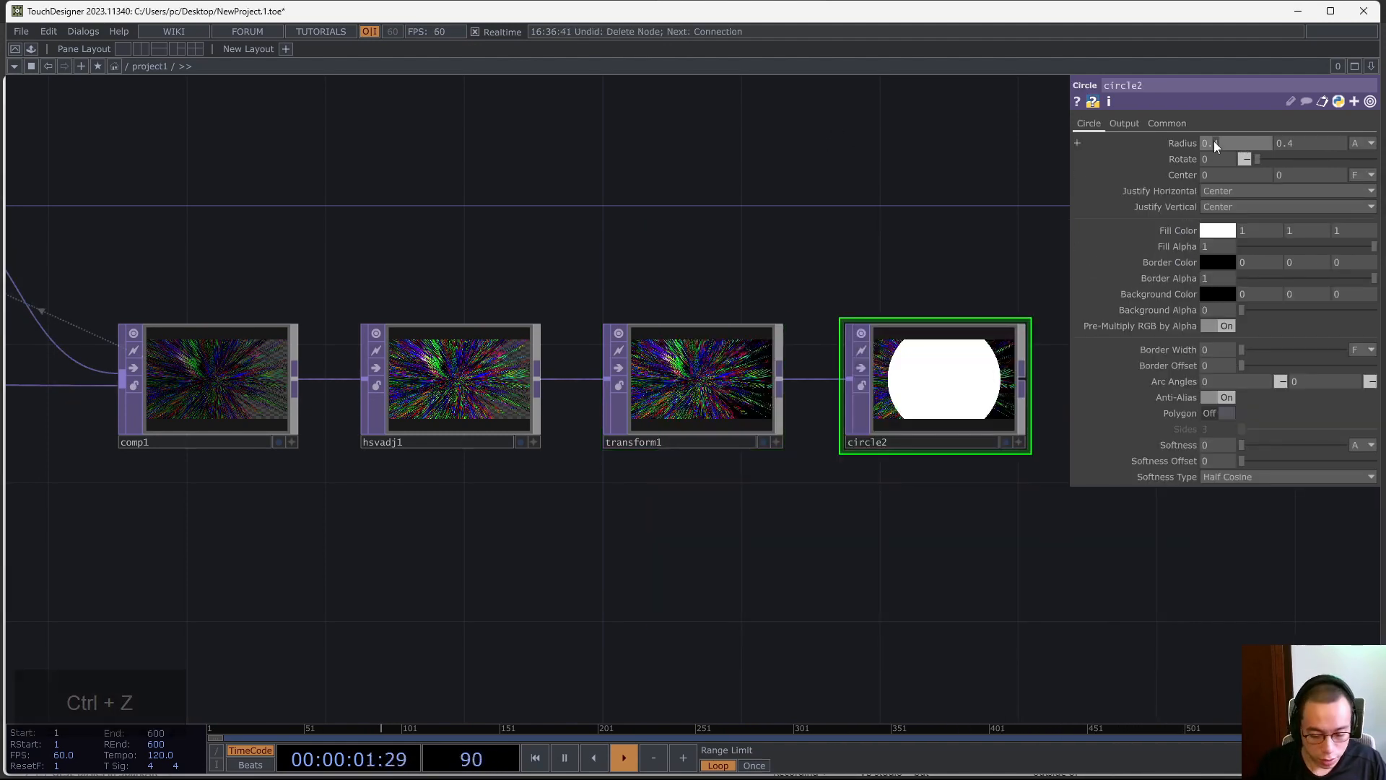
Set both Radius values of the new Circle TOP to 0.25
text(25)
click(1292, 142)
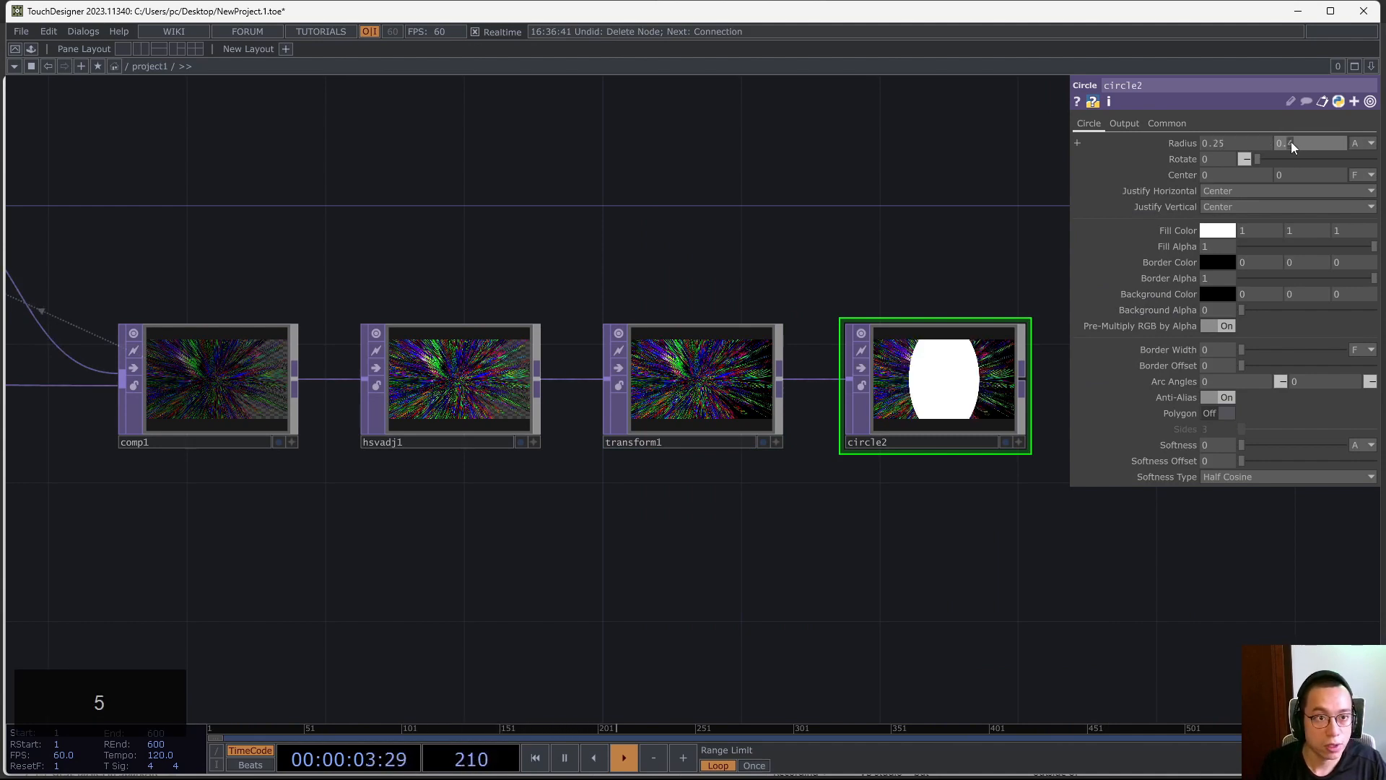
key(Return)
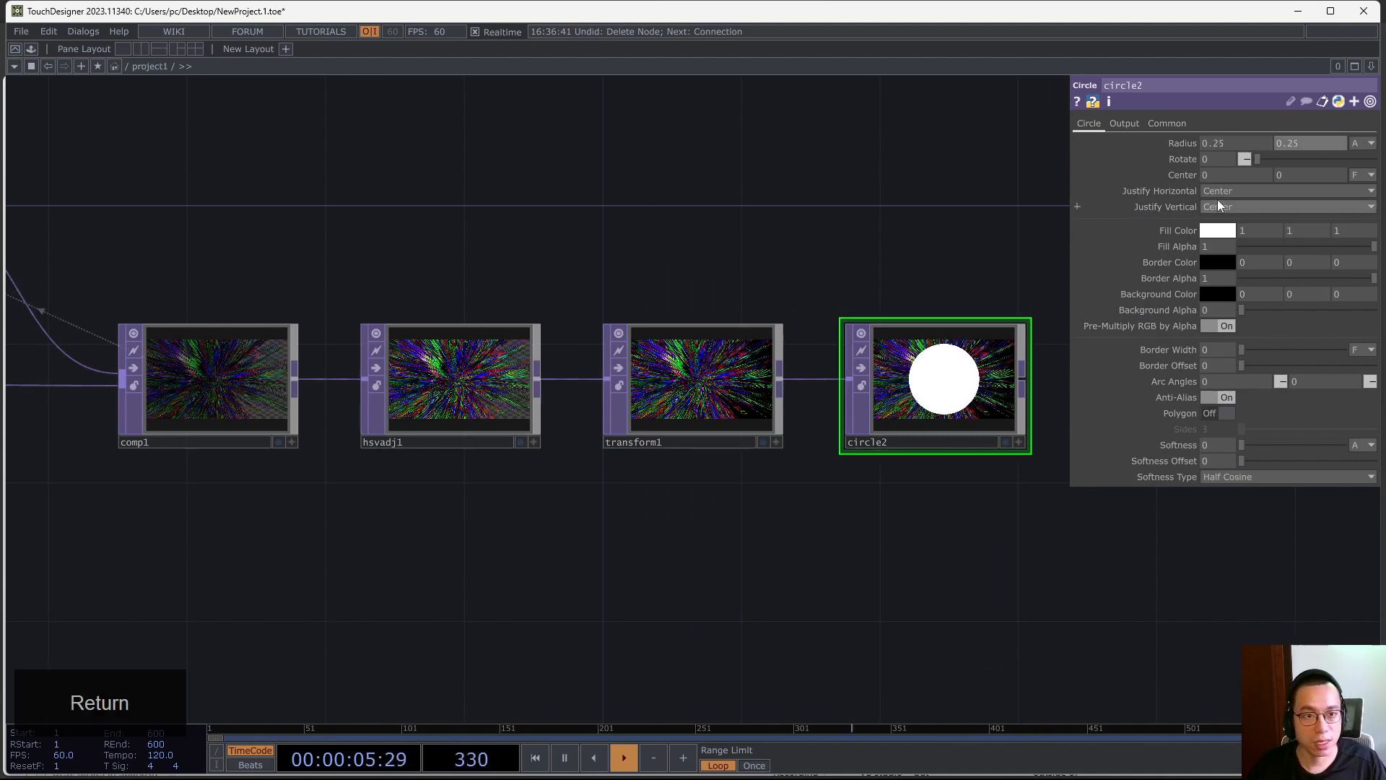
Set the Circle TOP's compositing operation to Inside and turn on Swap Order to mask the painting with the circle
click(1117, 124)
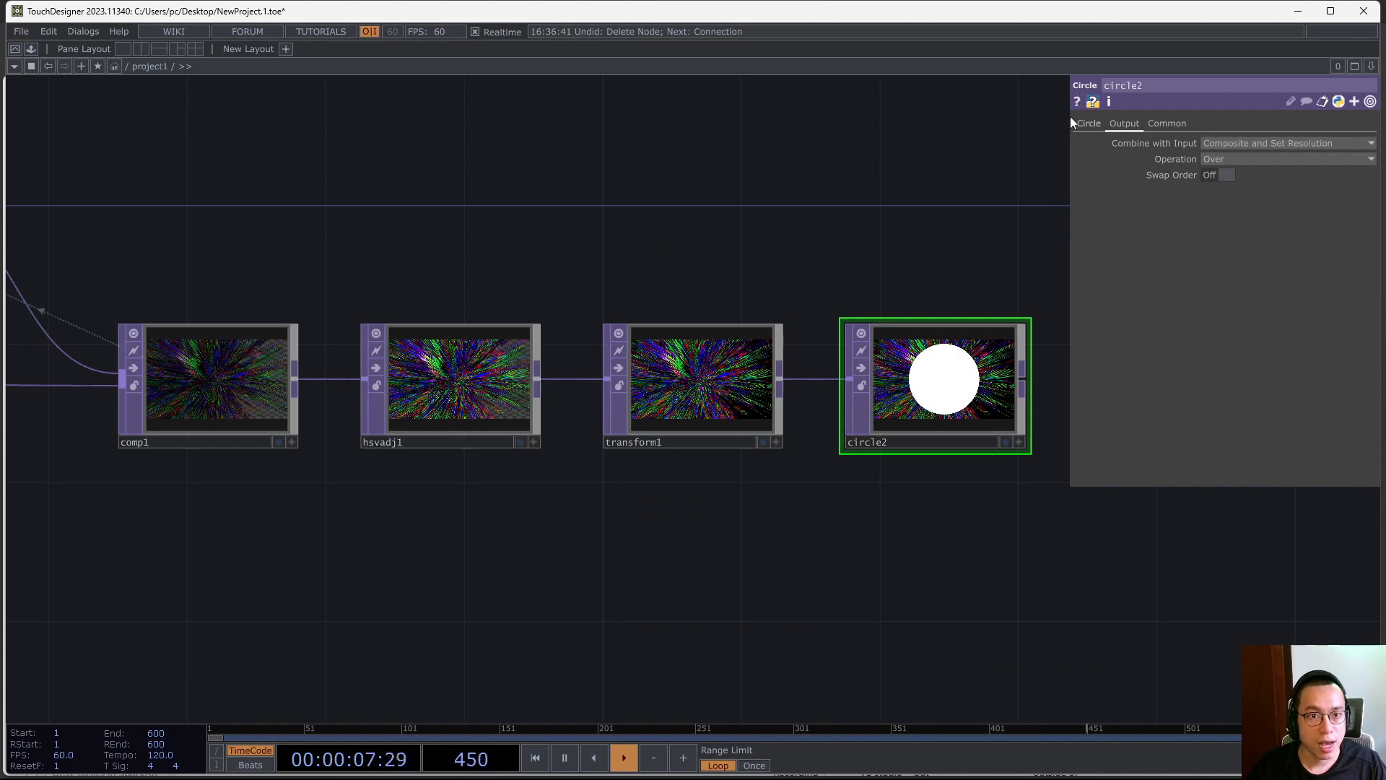
click(1250, 159)
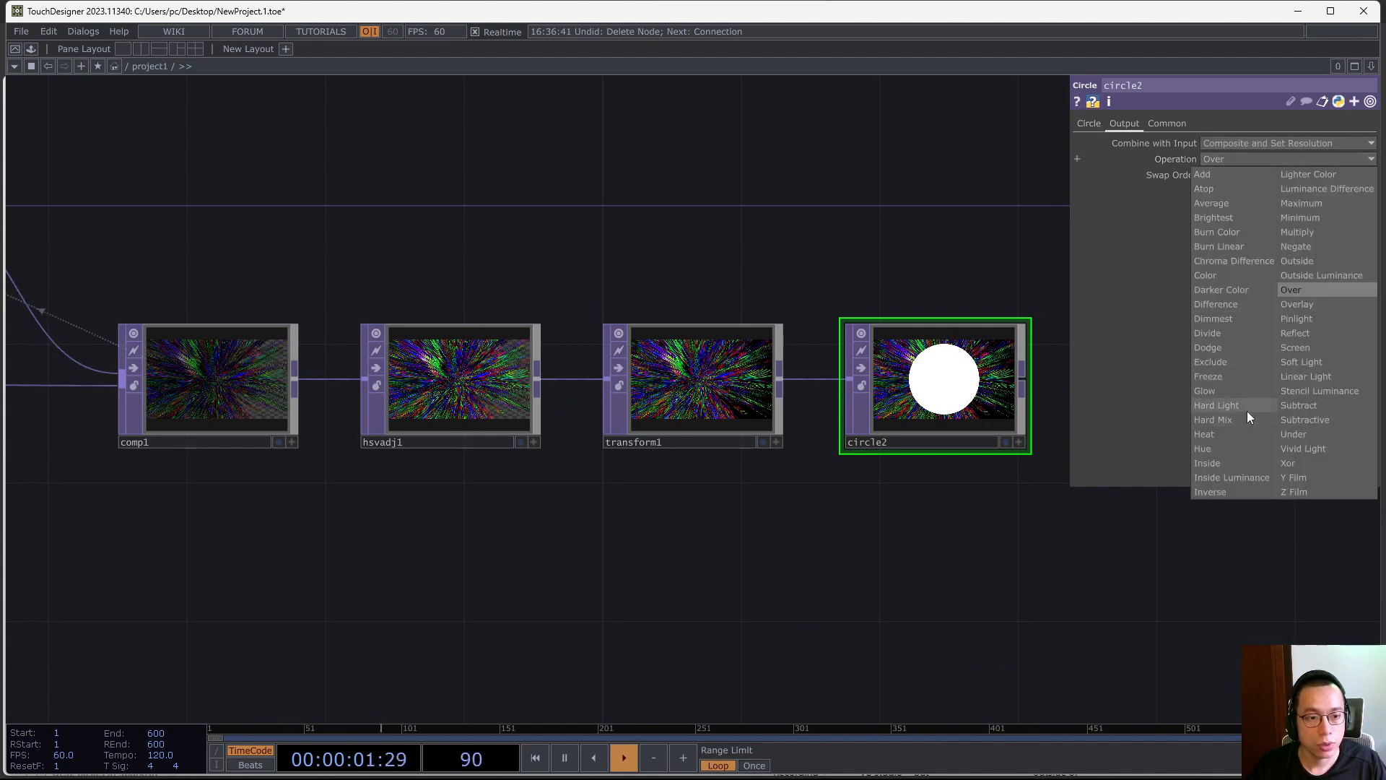
click(1236, 466)
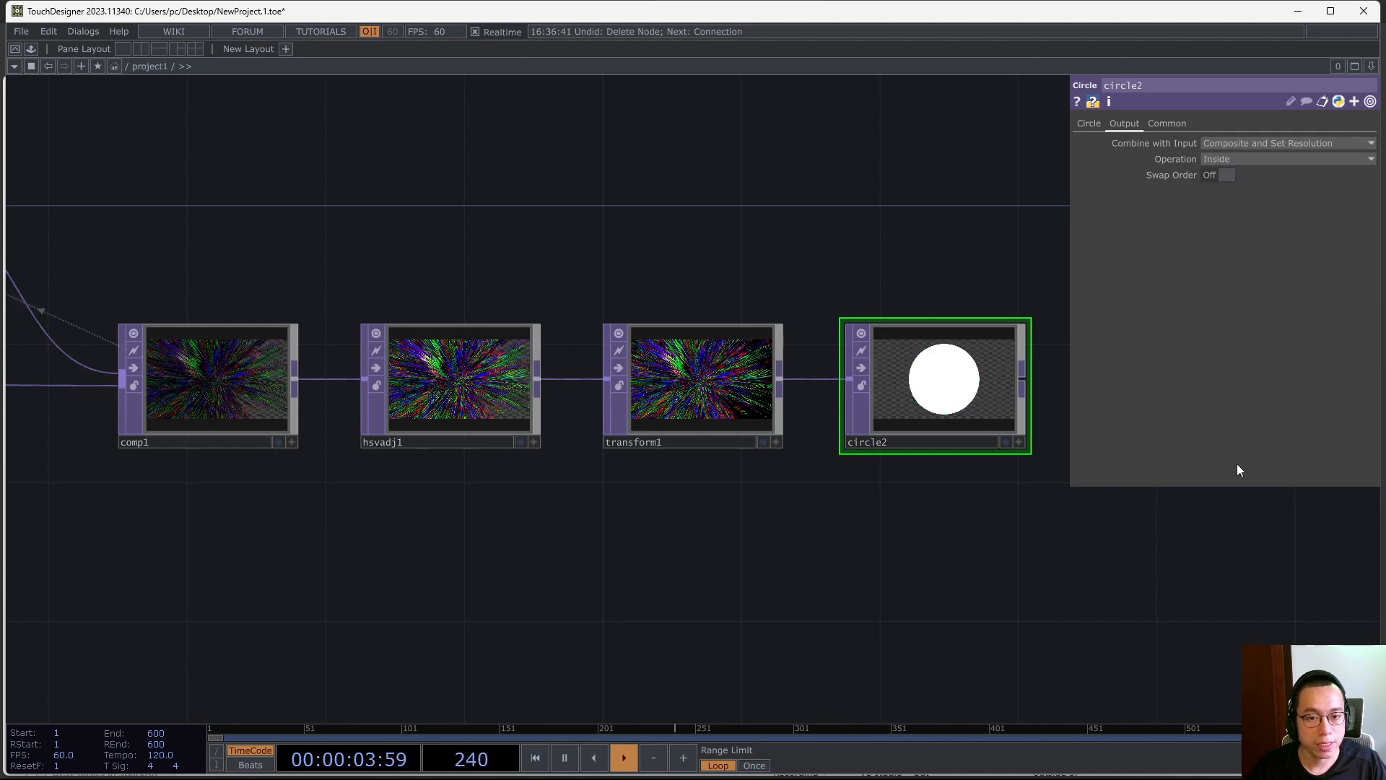
click(1224, 175)
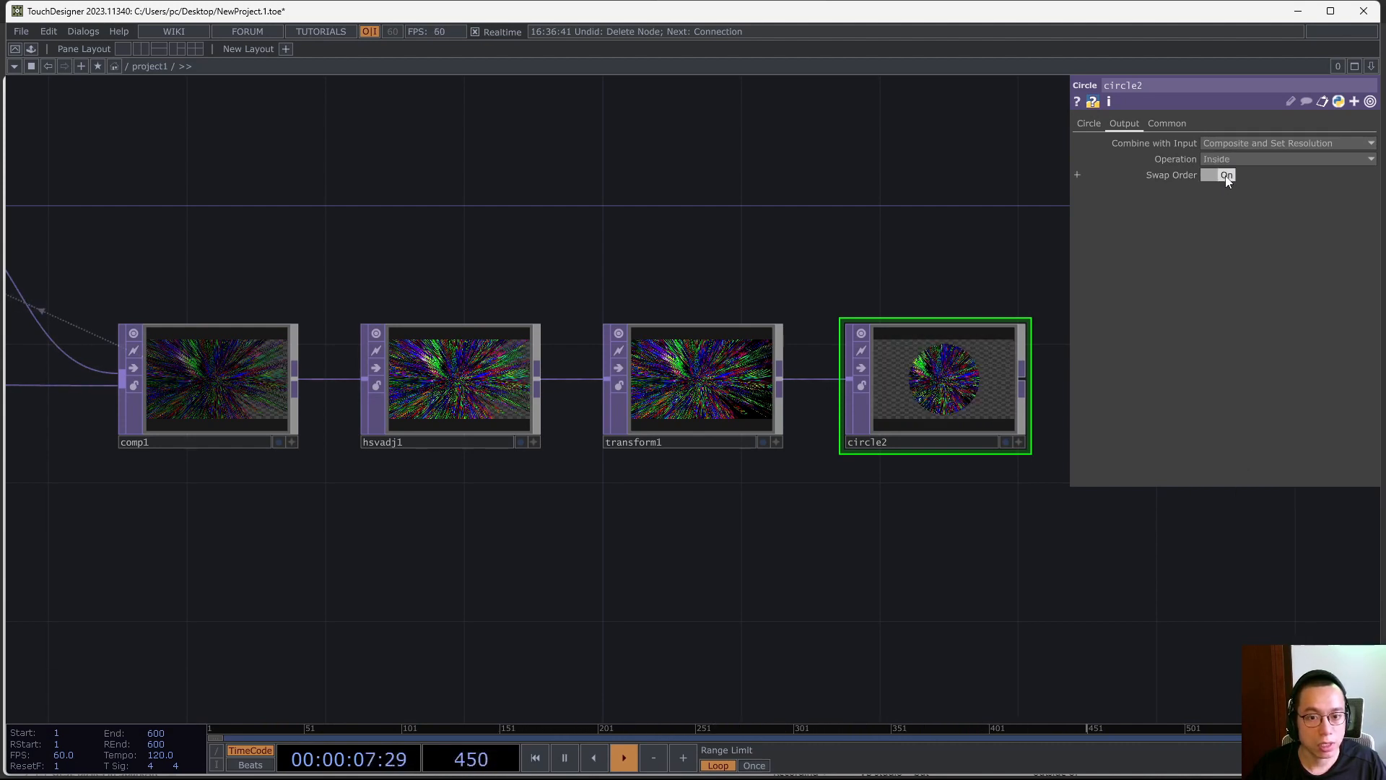
Add an Out TOP after the Circle TOP and connect the masked circle output to its input
scroll(938, 433, up, 5)
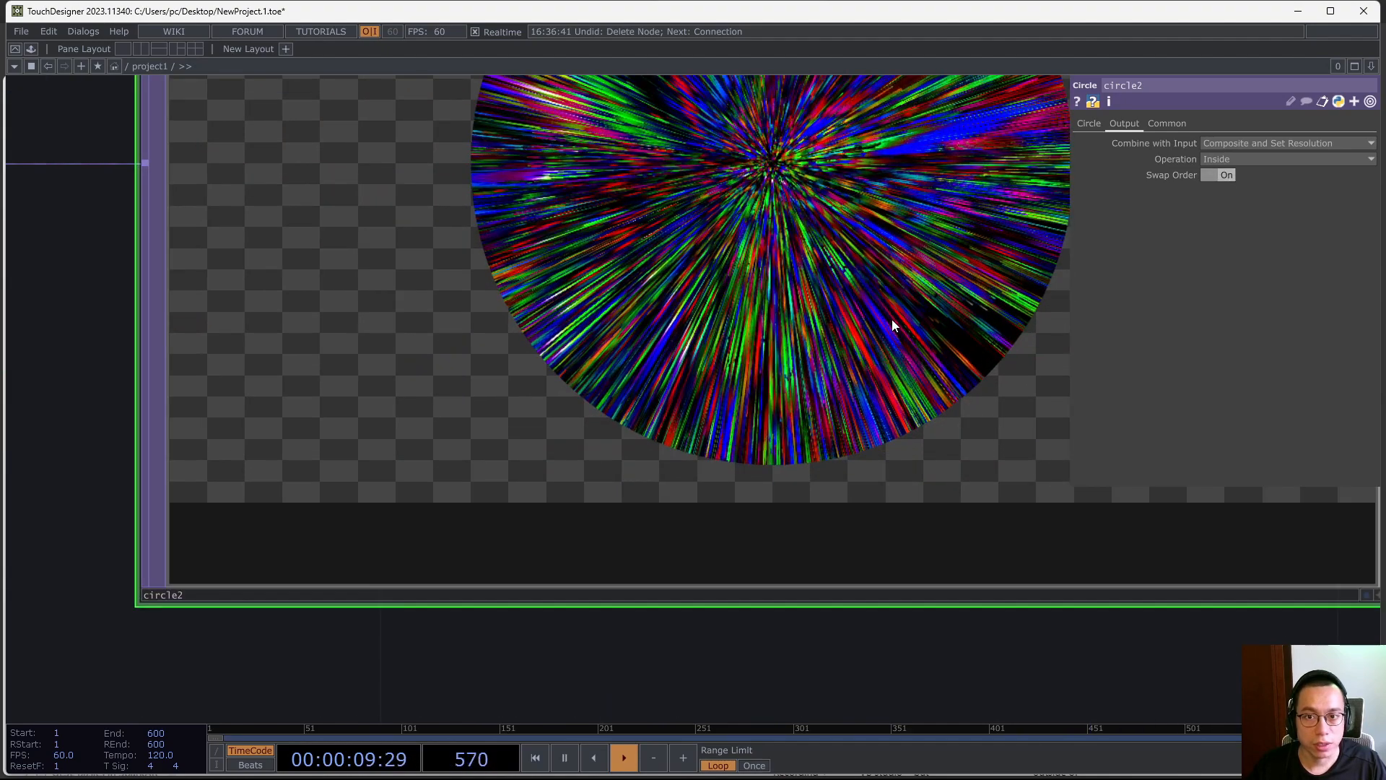
scroll(890, 319, down, 5)
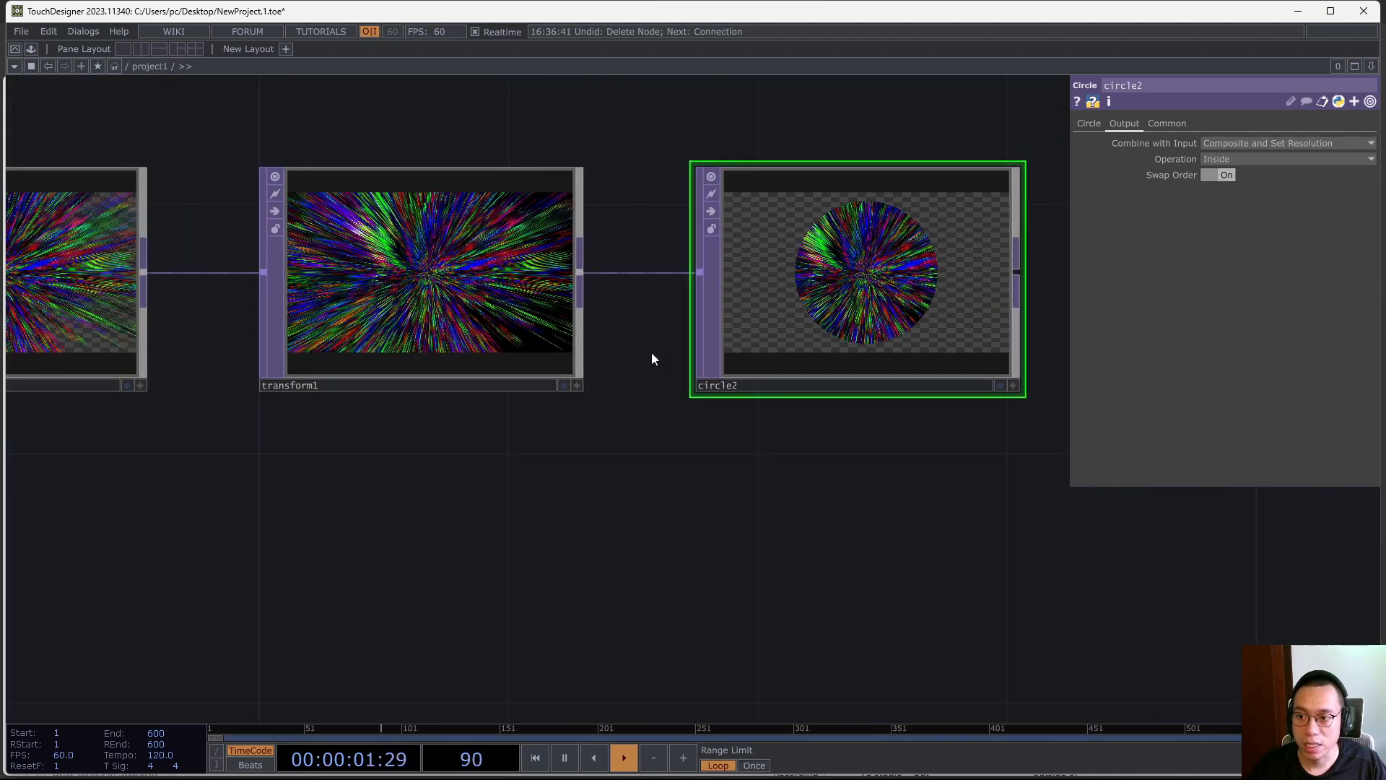
scroll(914, 284, up, 5)
scroll(885, 291, up, 2)
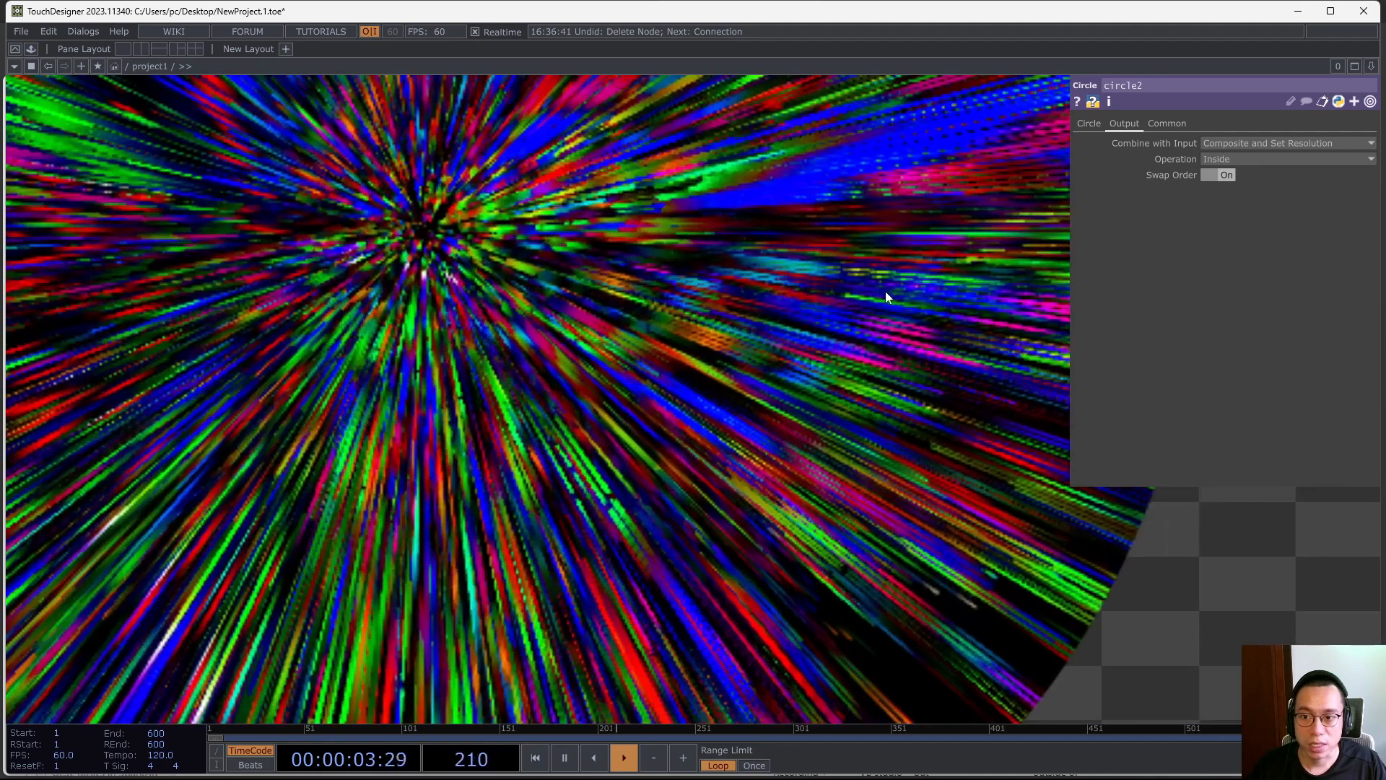
scroll(885, 292, down, 6)
scroll(885, 292, down, 2)
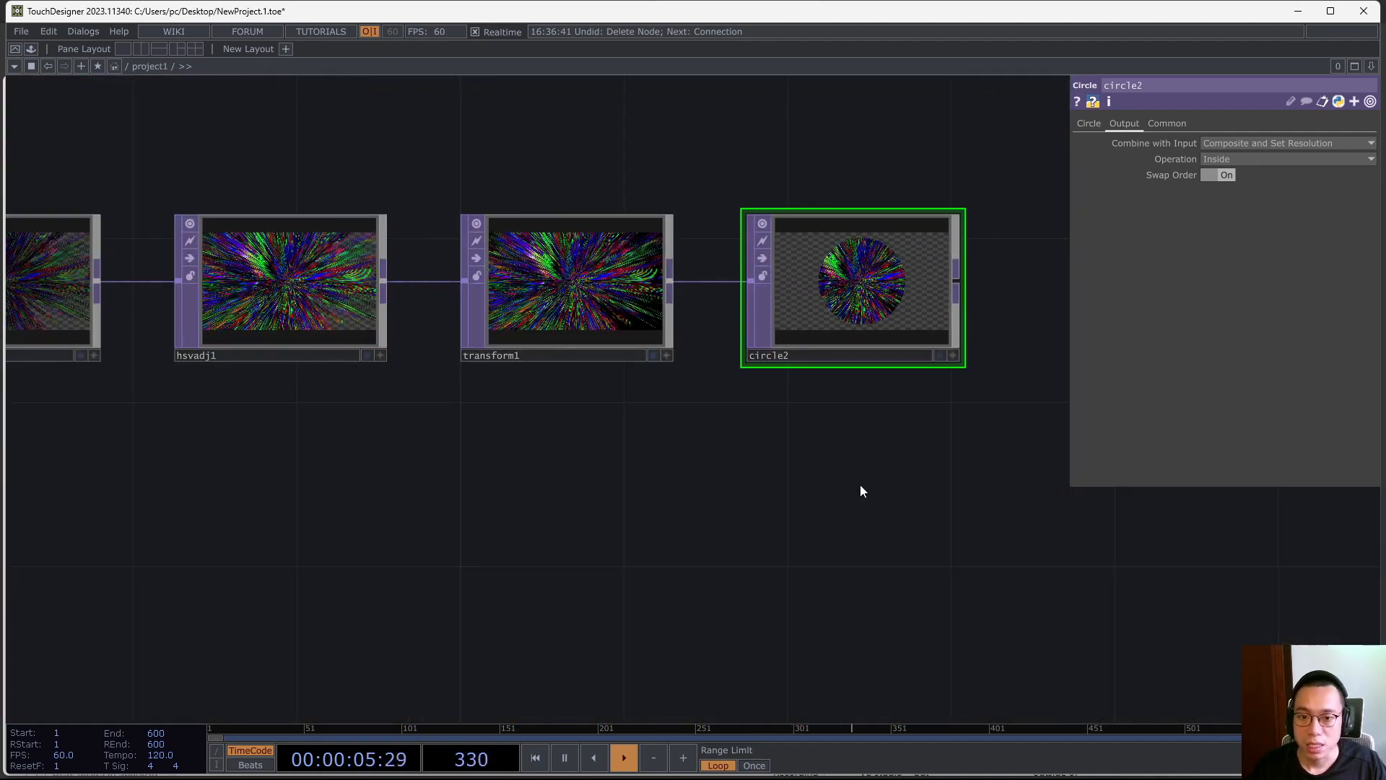
drag(860, 484, 607, 532)
key(Tab)
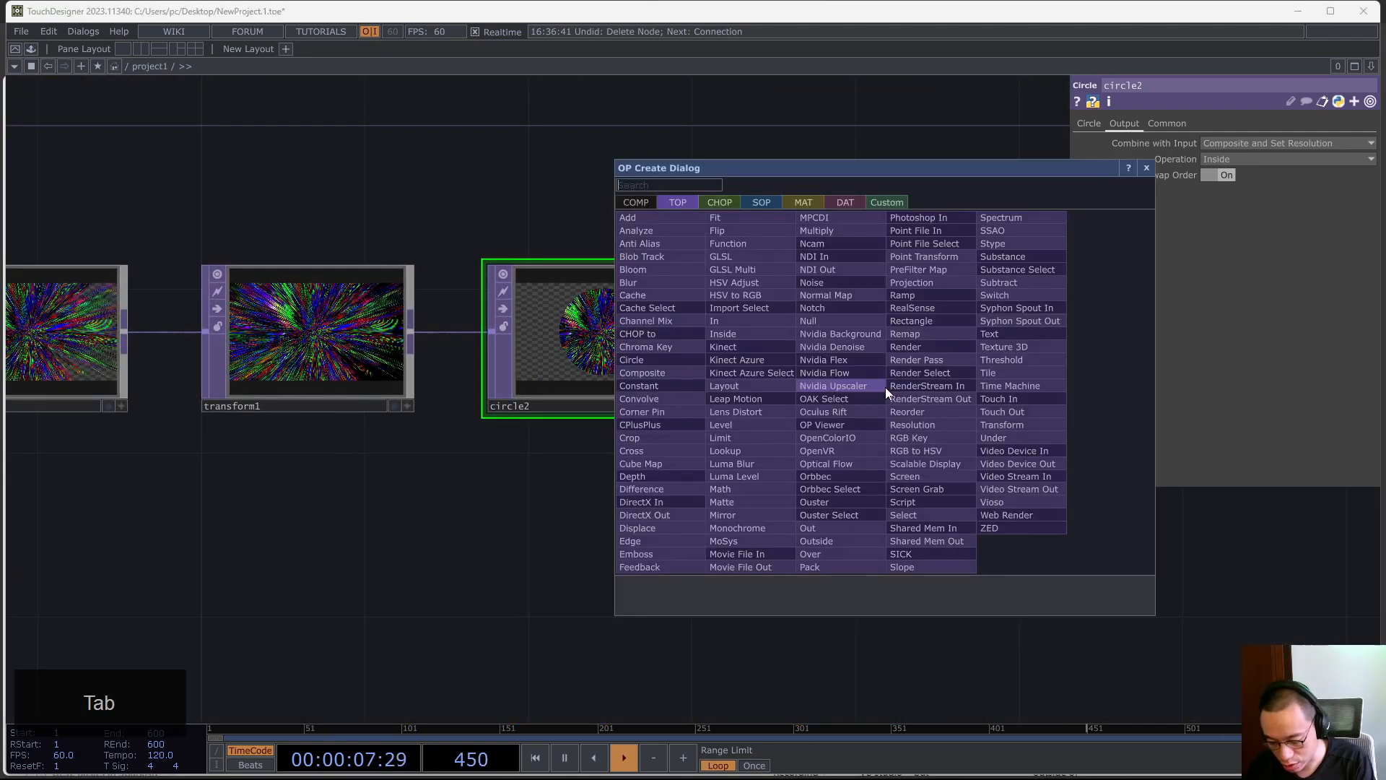
text(out)
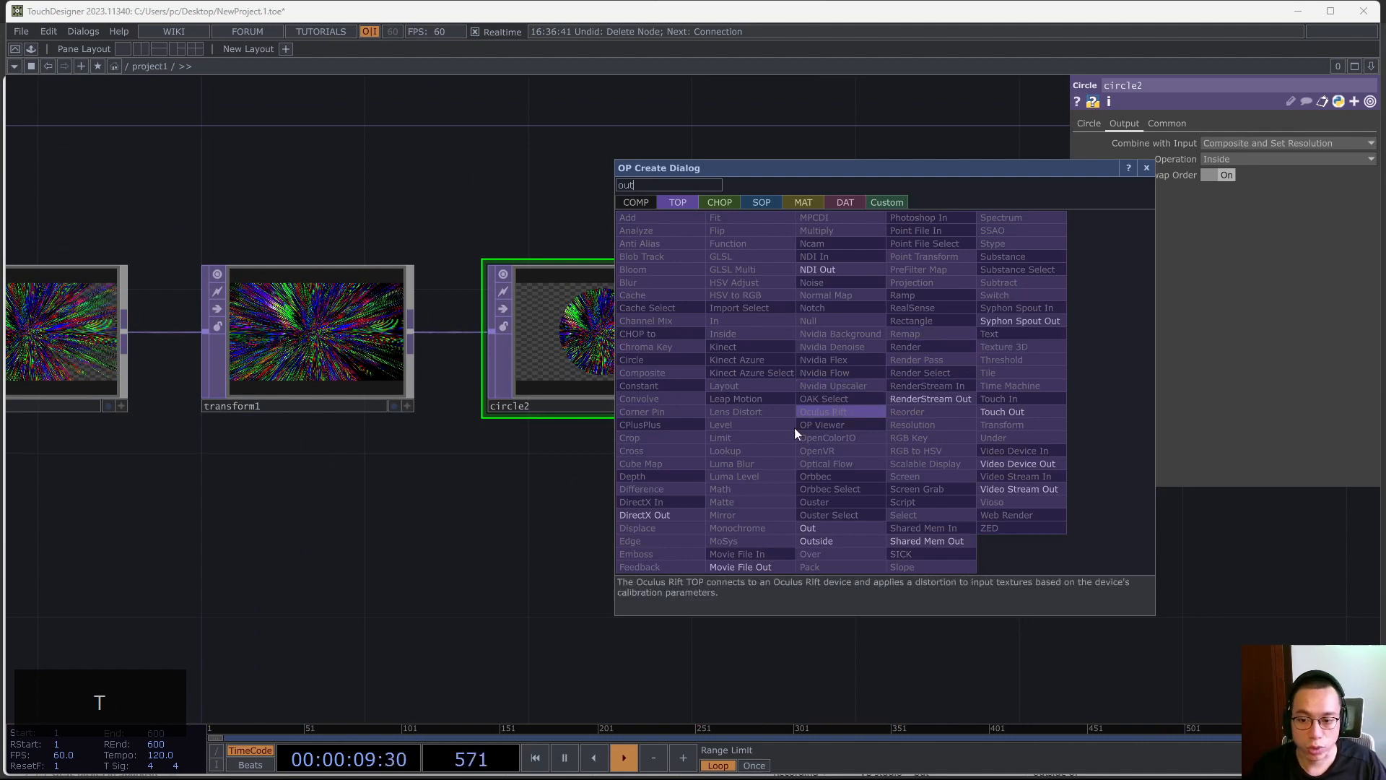
click(820, 527)
click(951, 322)
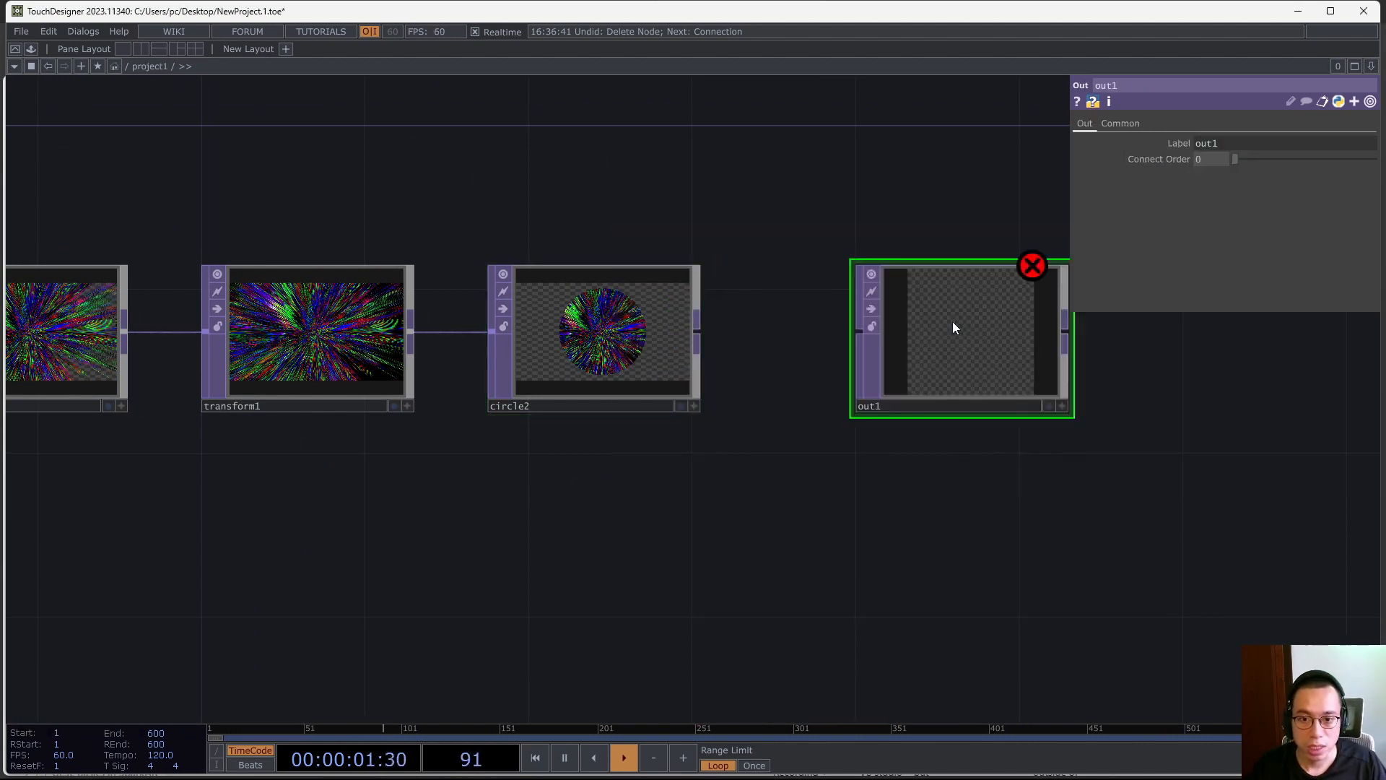
drag(697, 330, 847, 328)
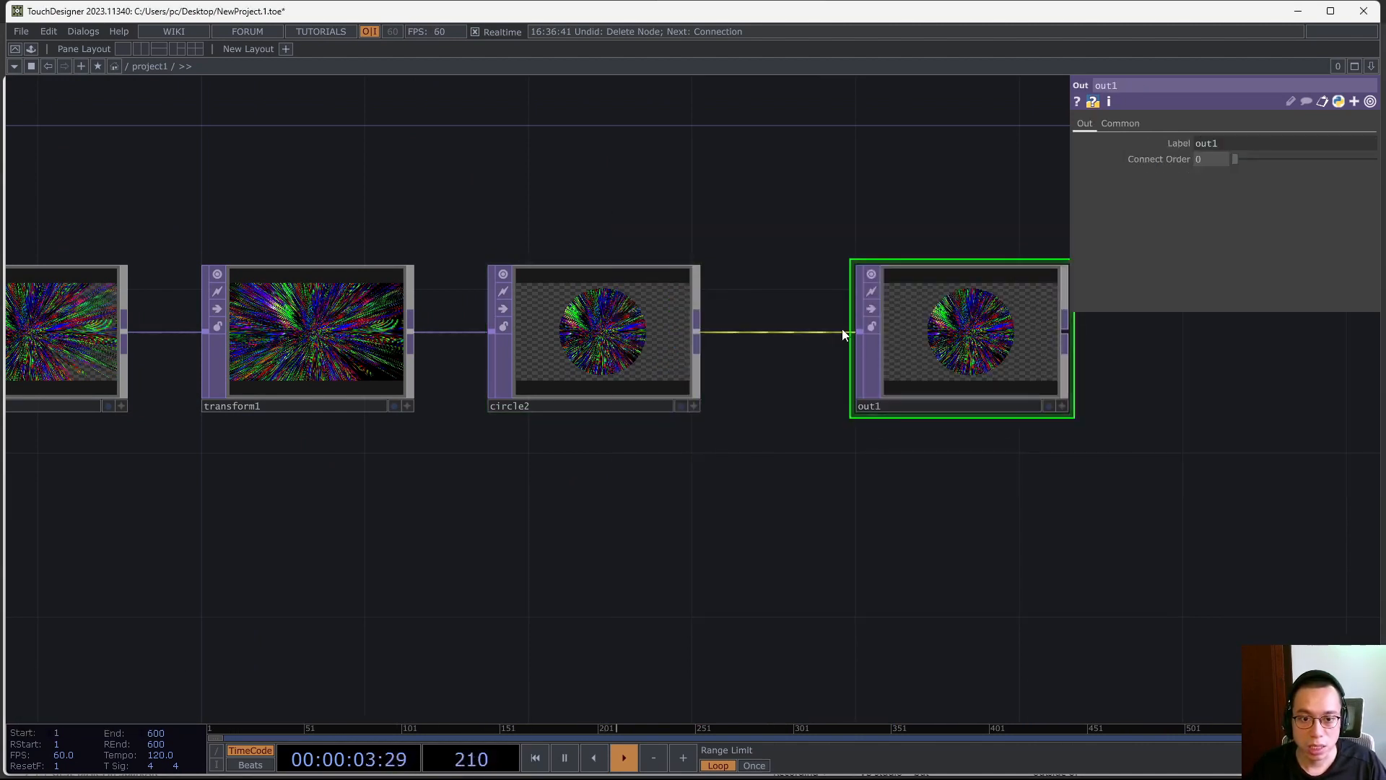
Insert a Transform TOP on the wire between the Circle TOP and the Out TOP
scroll(1009, 345, up, 5)
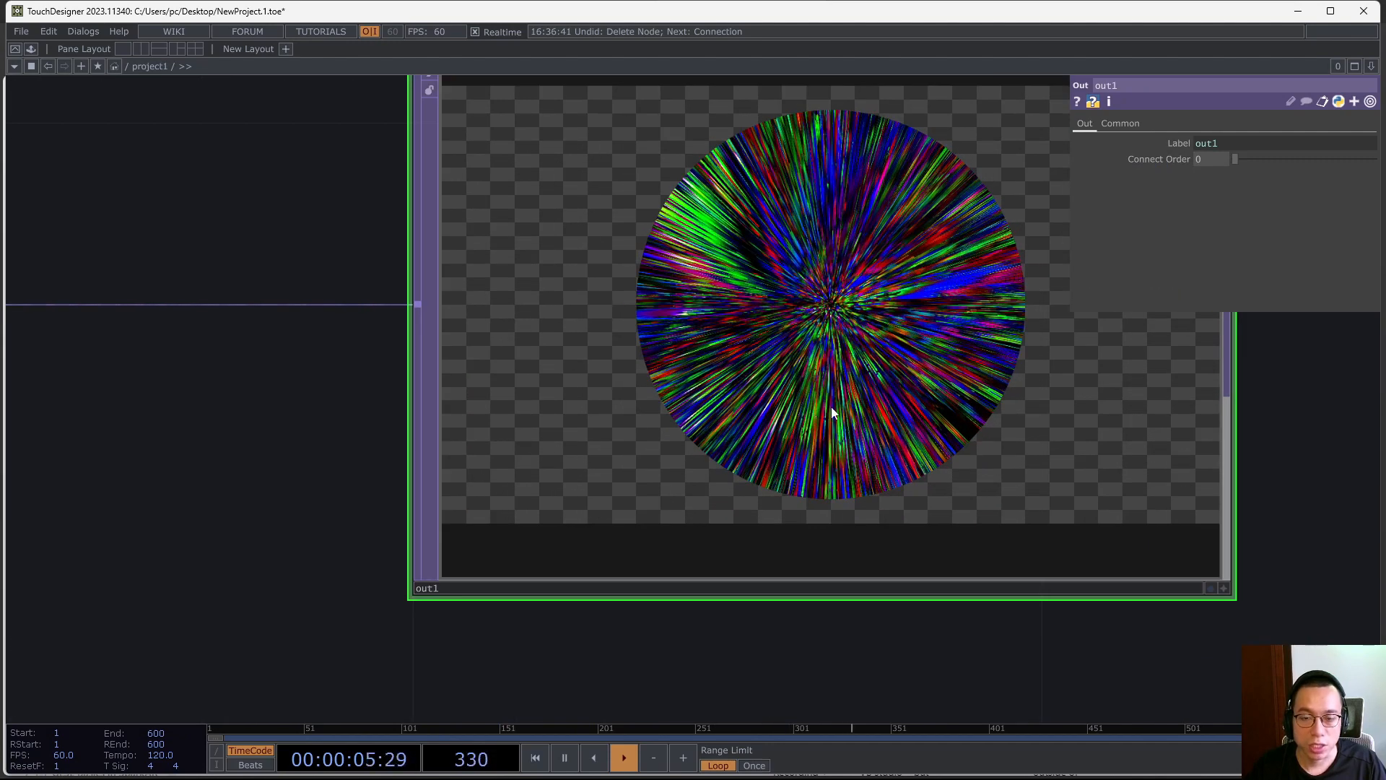
key(Right)
scroll(857, 230, down, 4)
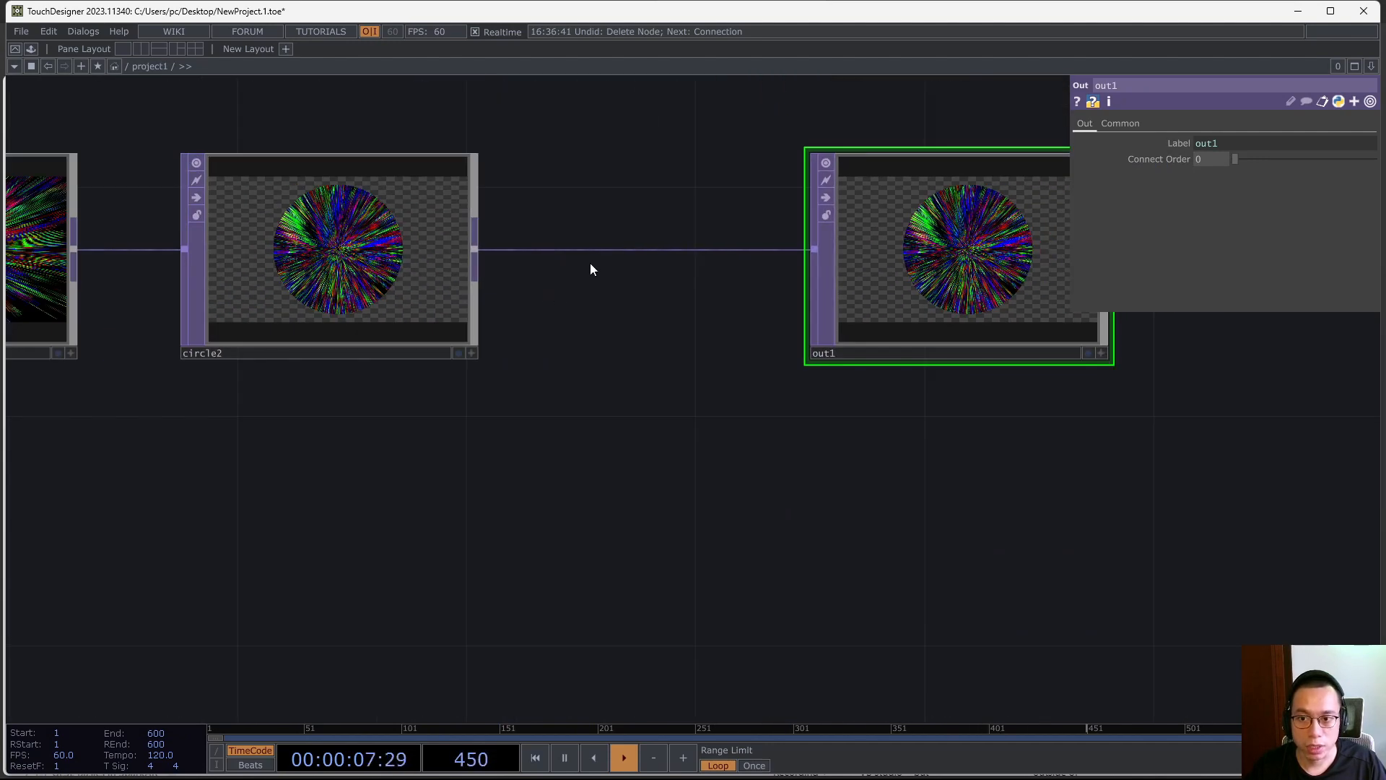
right_click(612, 250)
click(635, 232)
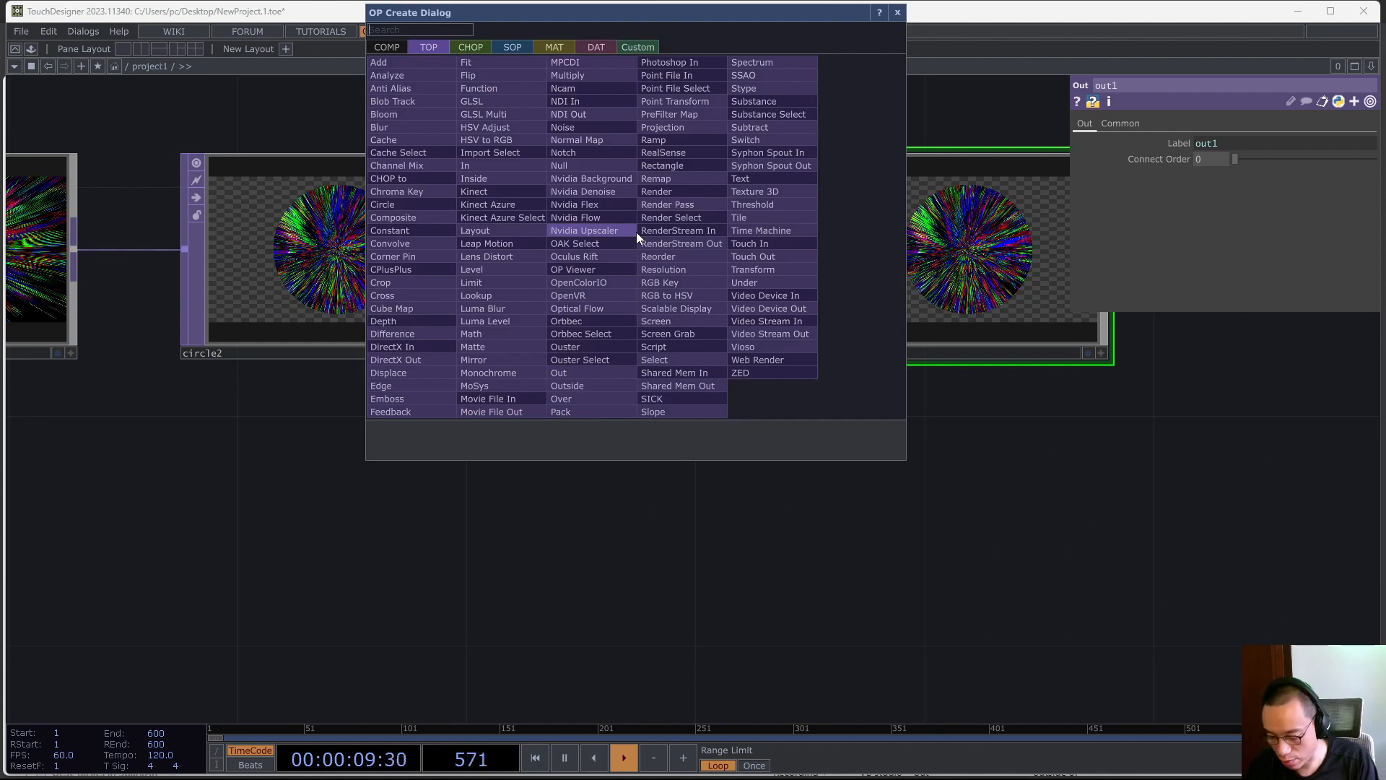
text(trans)
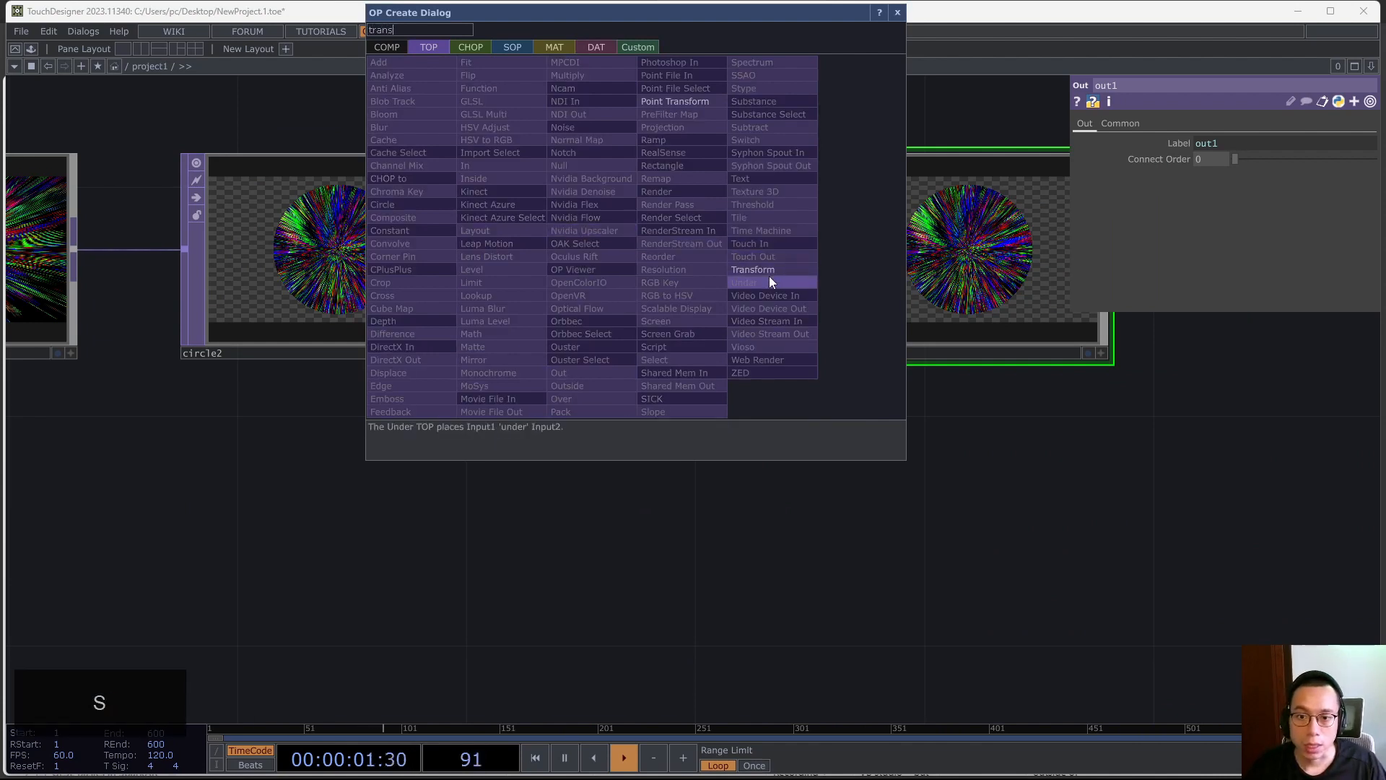
click(769, 270)
click(658, 250)
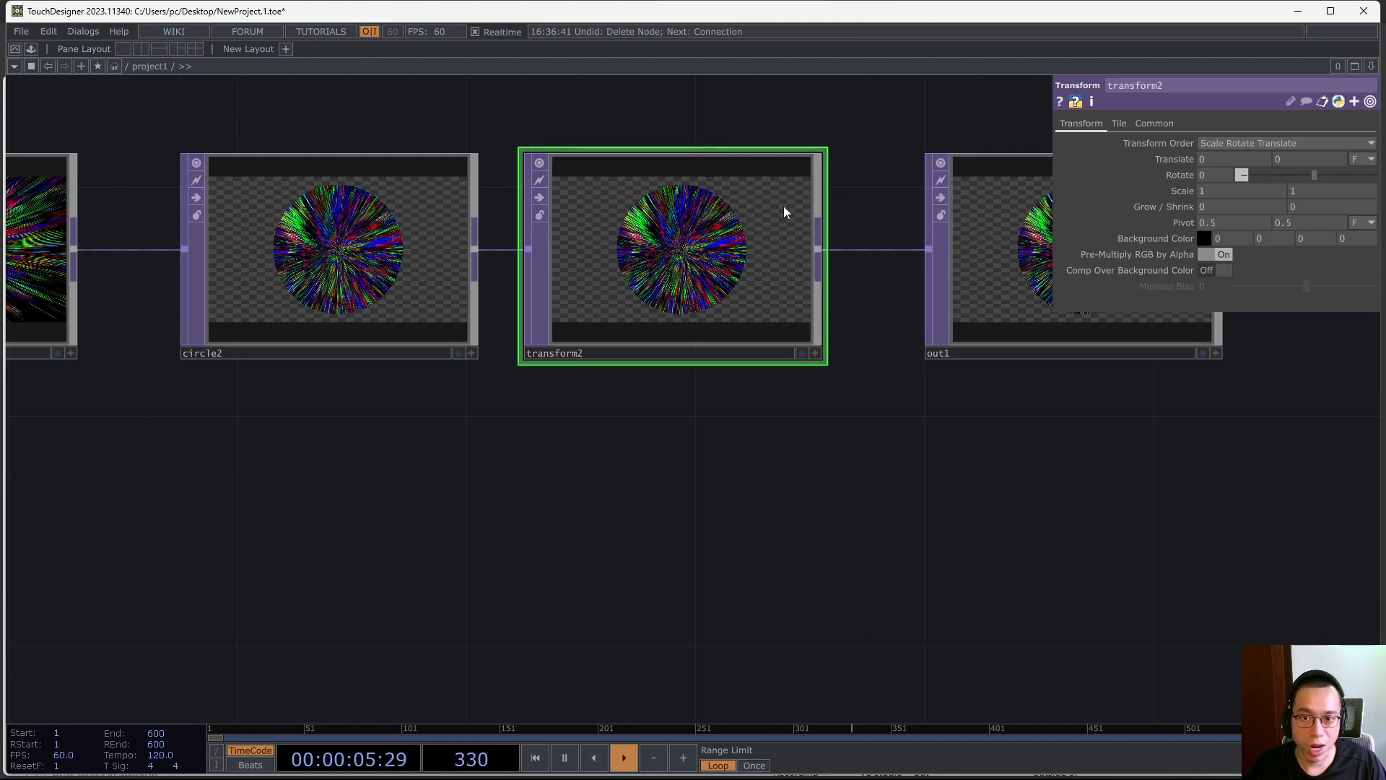
Give the new Transform TOP a white background color with alpha 1 and turn on Comp Over Background Color
drag(1145, 482, 803, 481)
click(1204, 240)
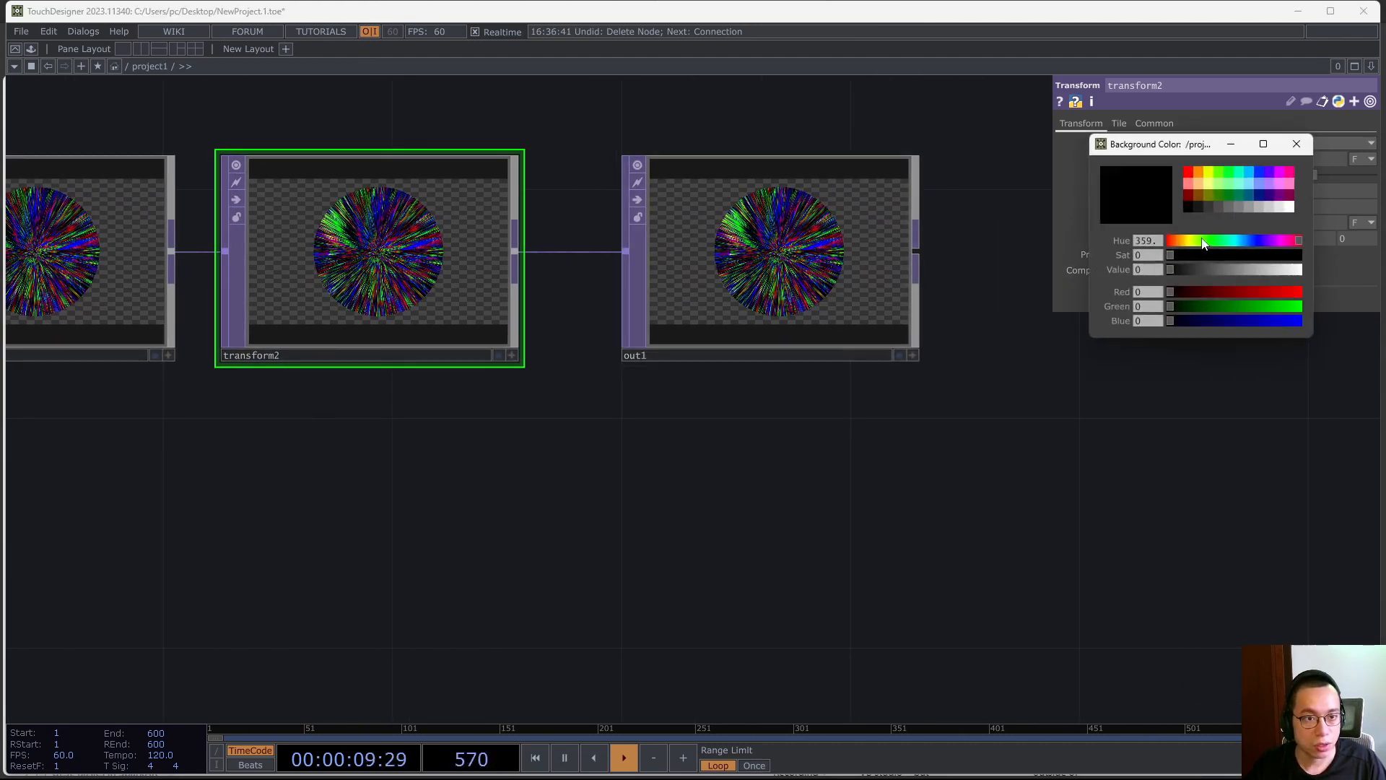
click(1289, 208)
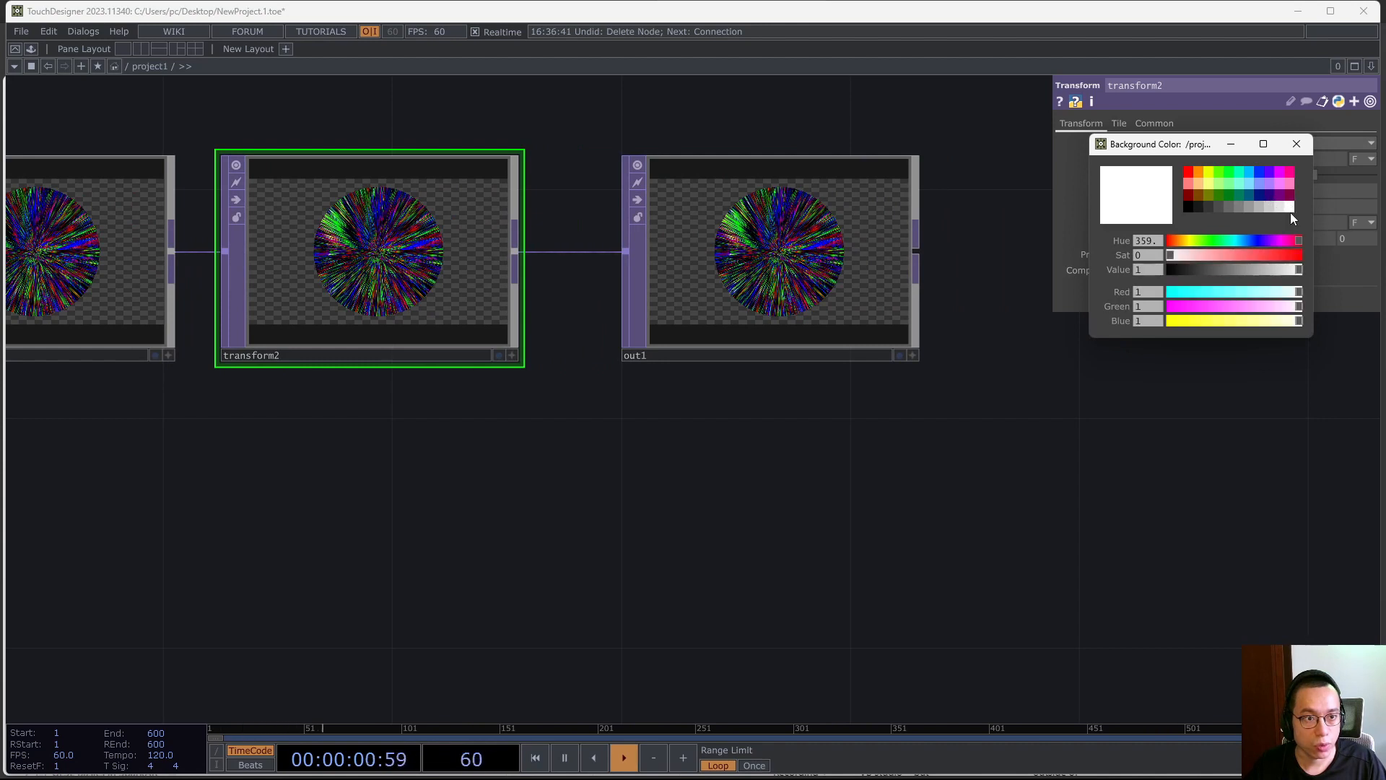
click(1296, 145)
text(1)
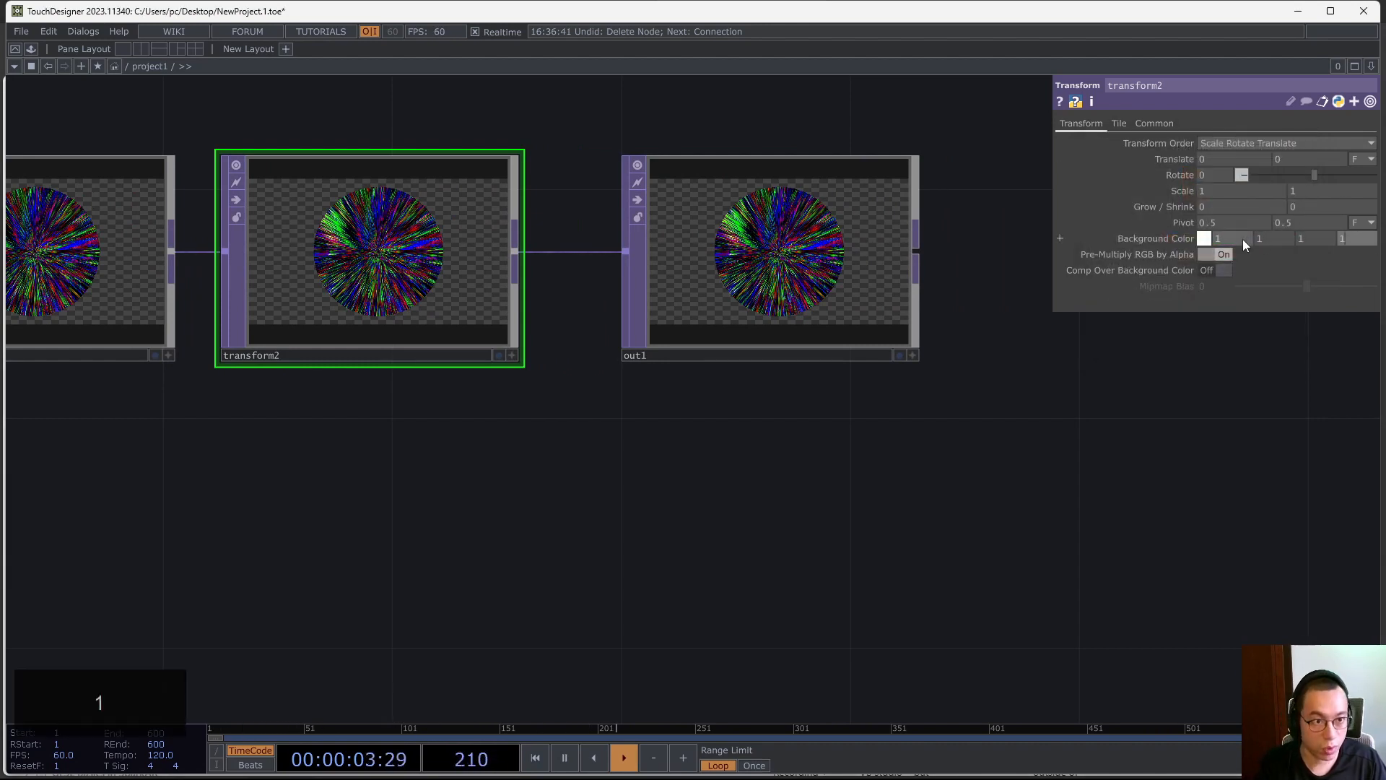
key(Return)
click(1214, 270)
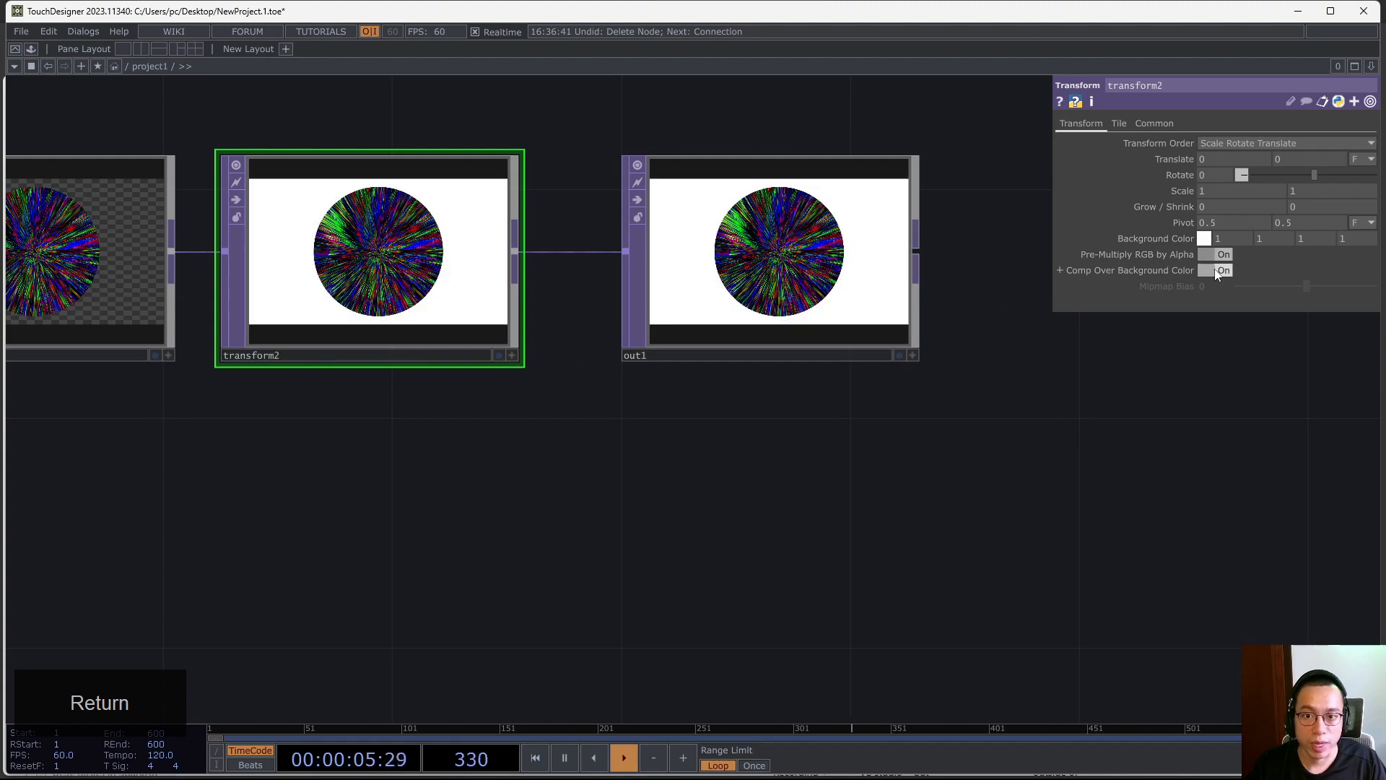
Open the project's final output in a separate floating viewer window
scroll(869, 379, down, 5)
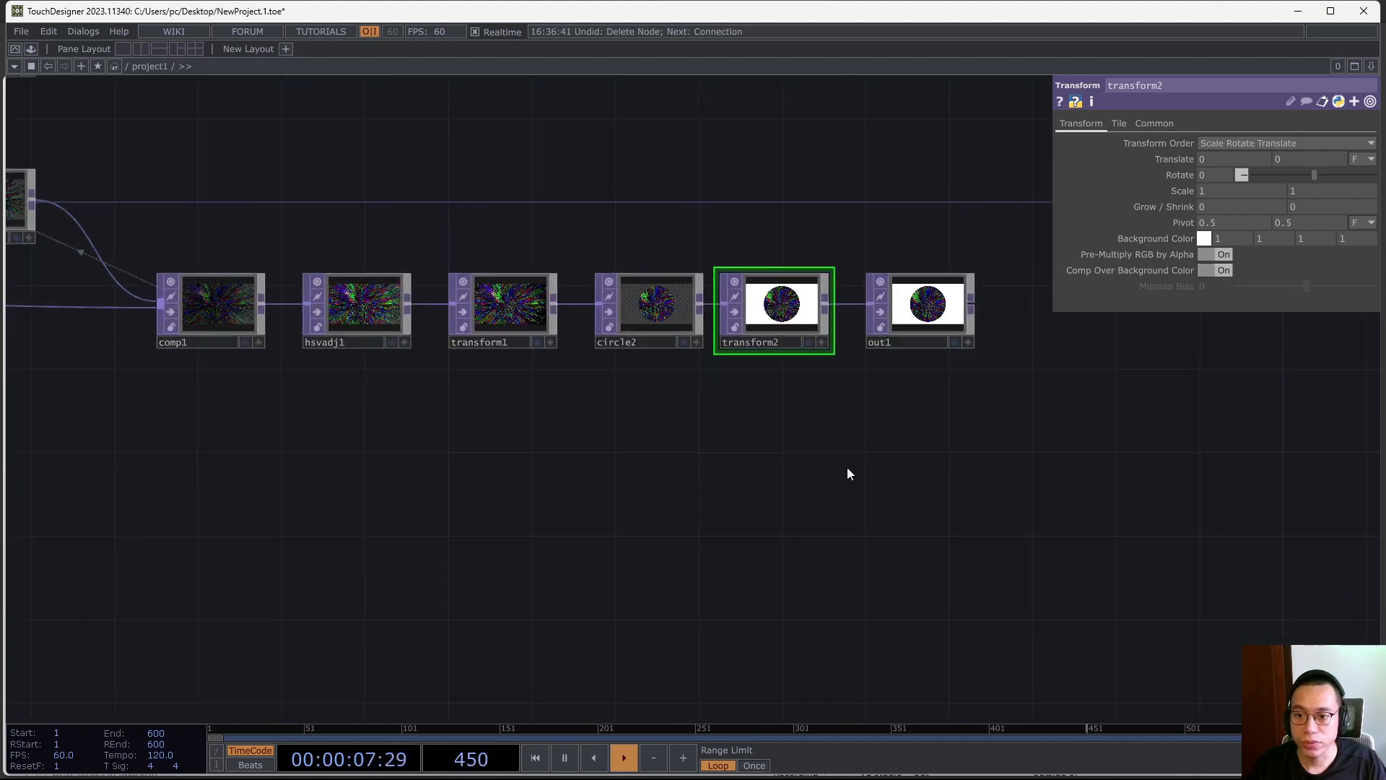
scroll(847, 467, up, 7)
drag(653, 567, 566, 557)
scroll(796, 509, down, 5)
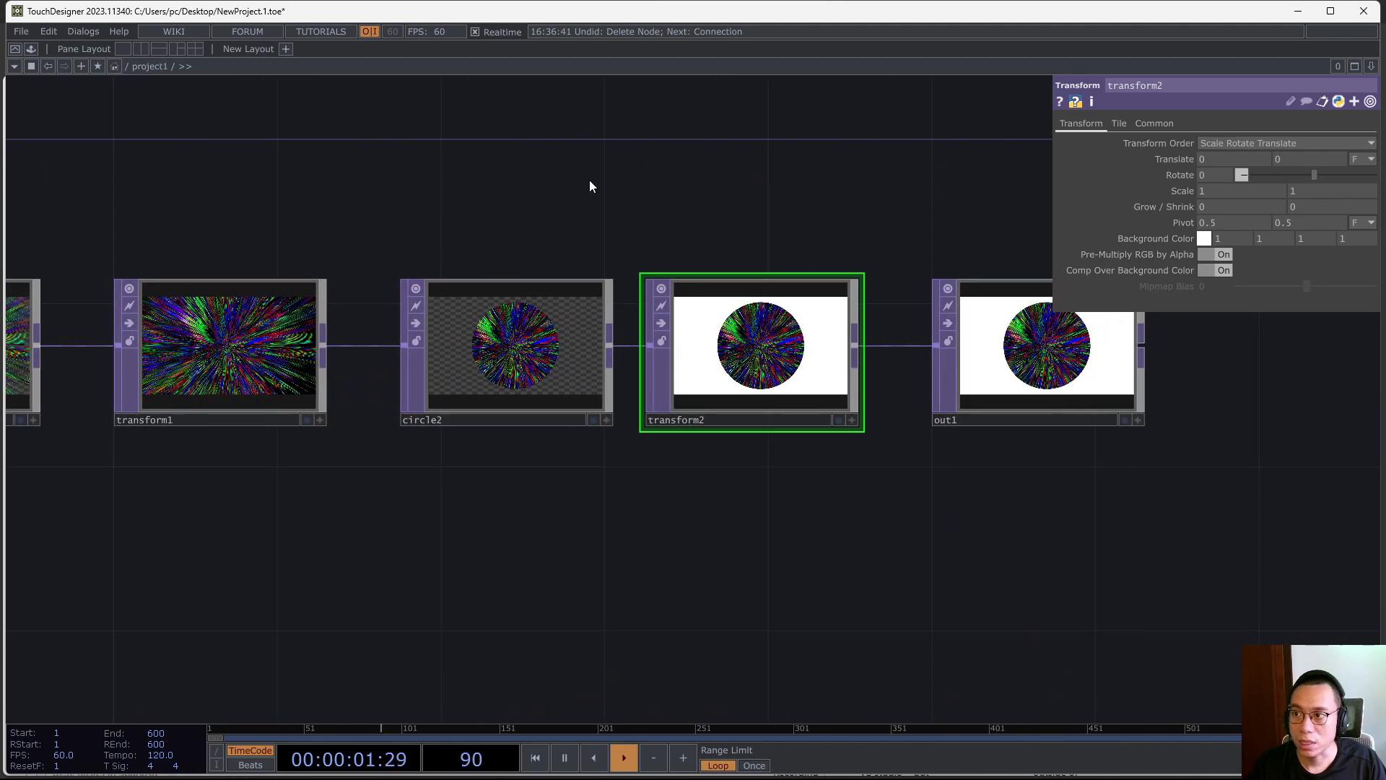
click(32, 66)
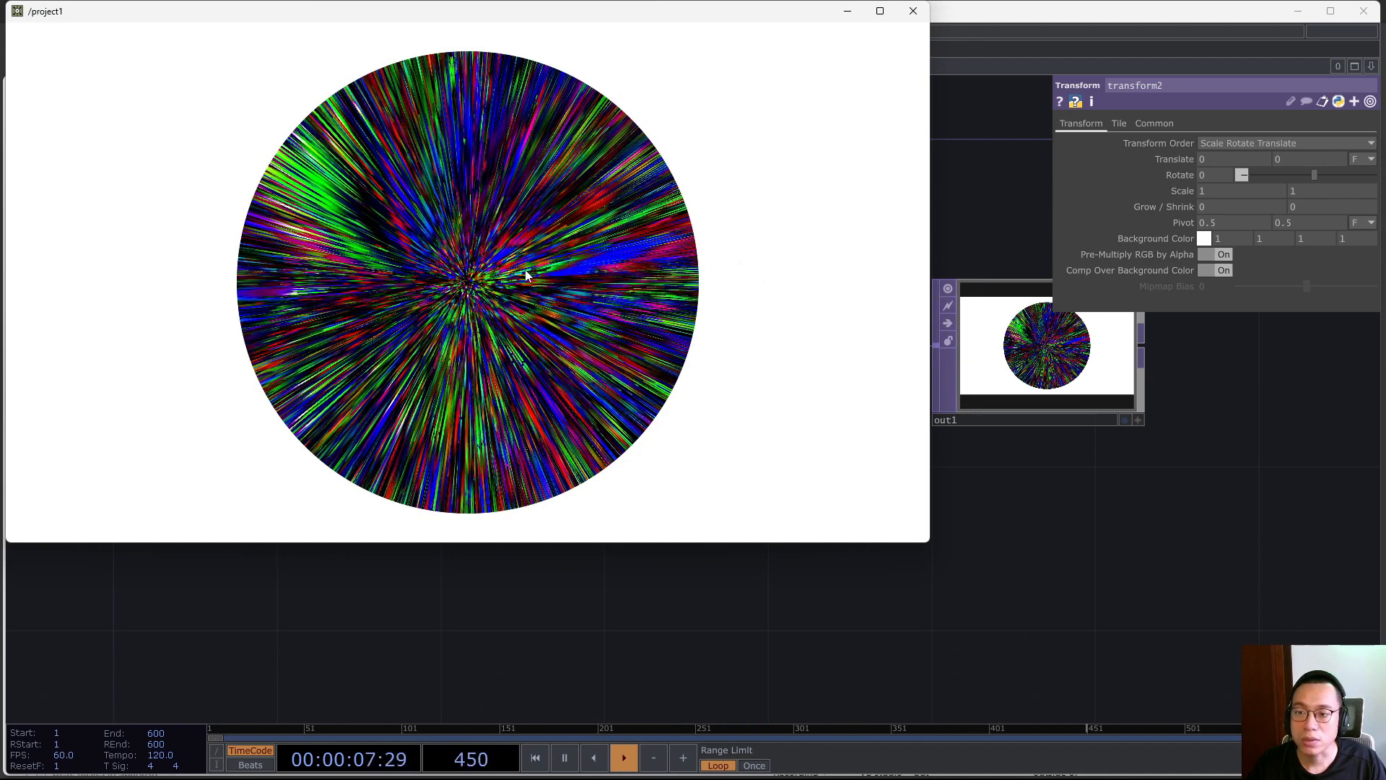
Reset the painting, watch it build up in the maximized viewer, and restore the viewer window to its smaller size
key(1)
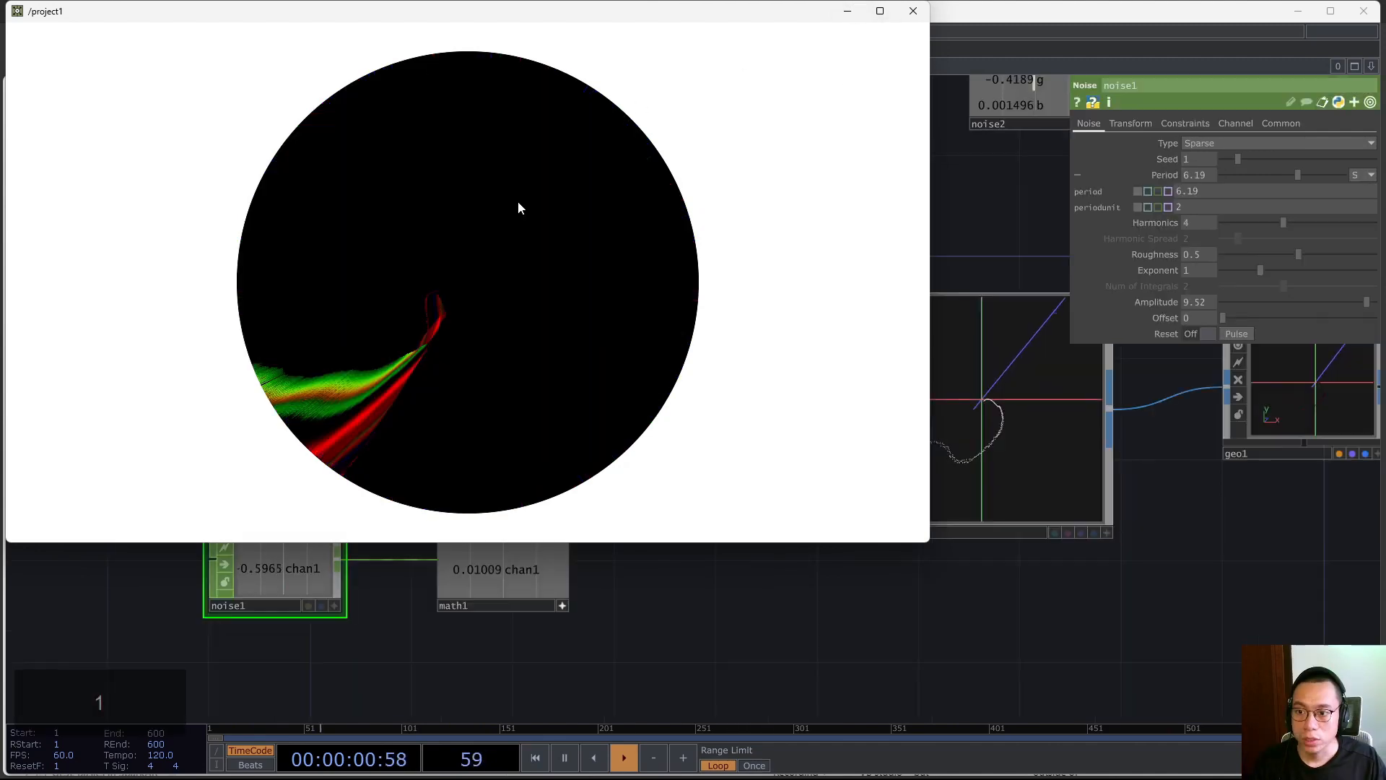
click(876, 13)
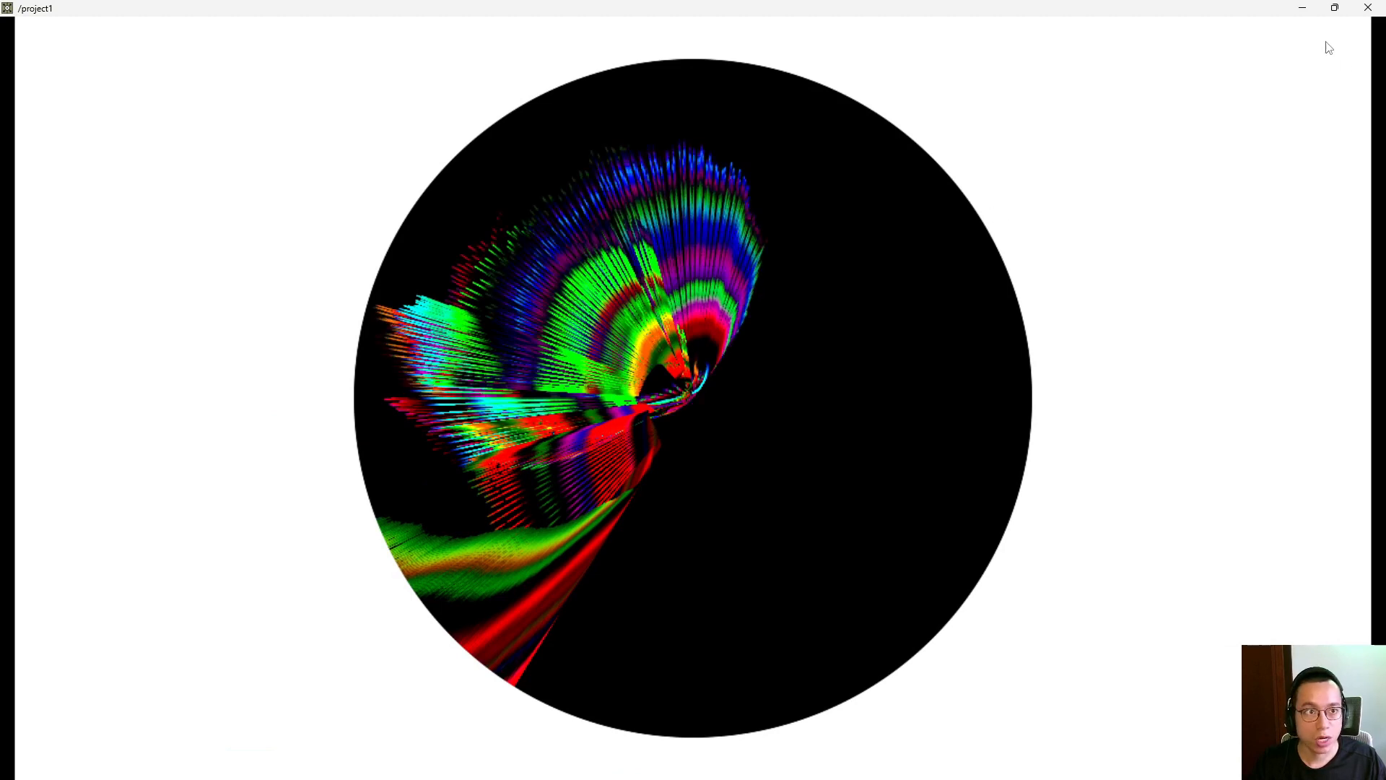
mouse_move(1328, 14)
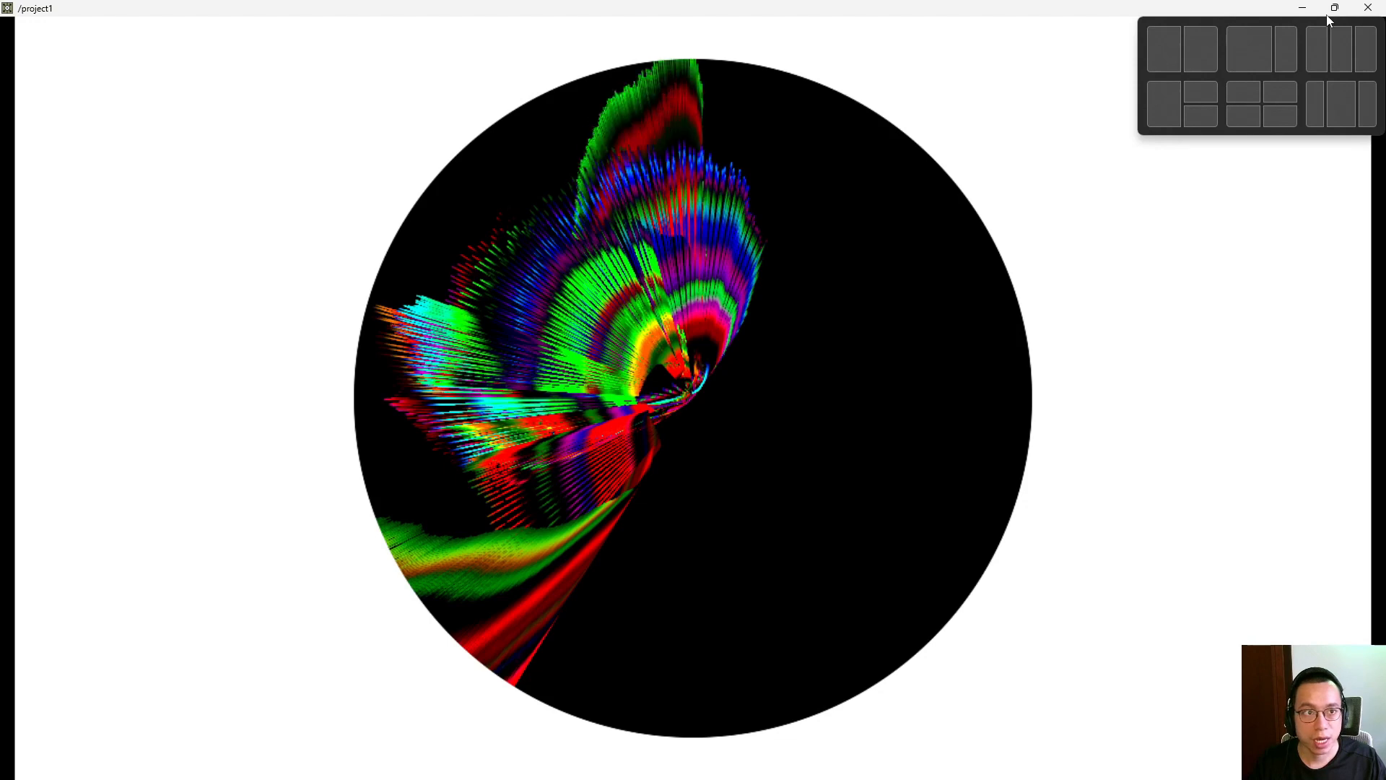
click(1335, 8)
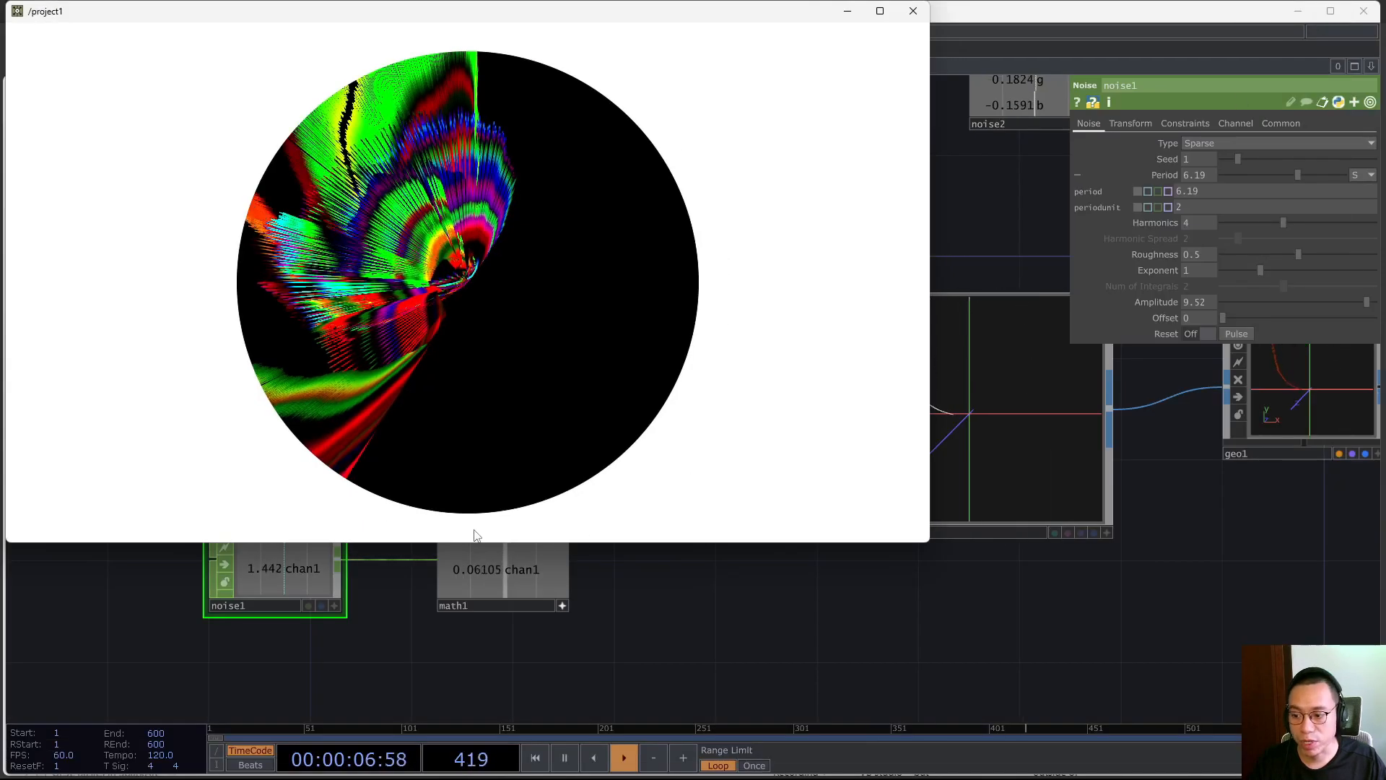
Try a Period of 8.87 on the noise1 CHOP and lower it to 0.18
scroll(364, 642, down, 3)
drag(492, 650, 729, 681)
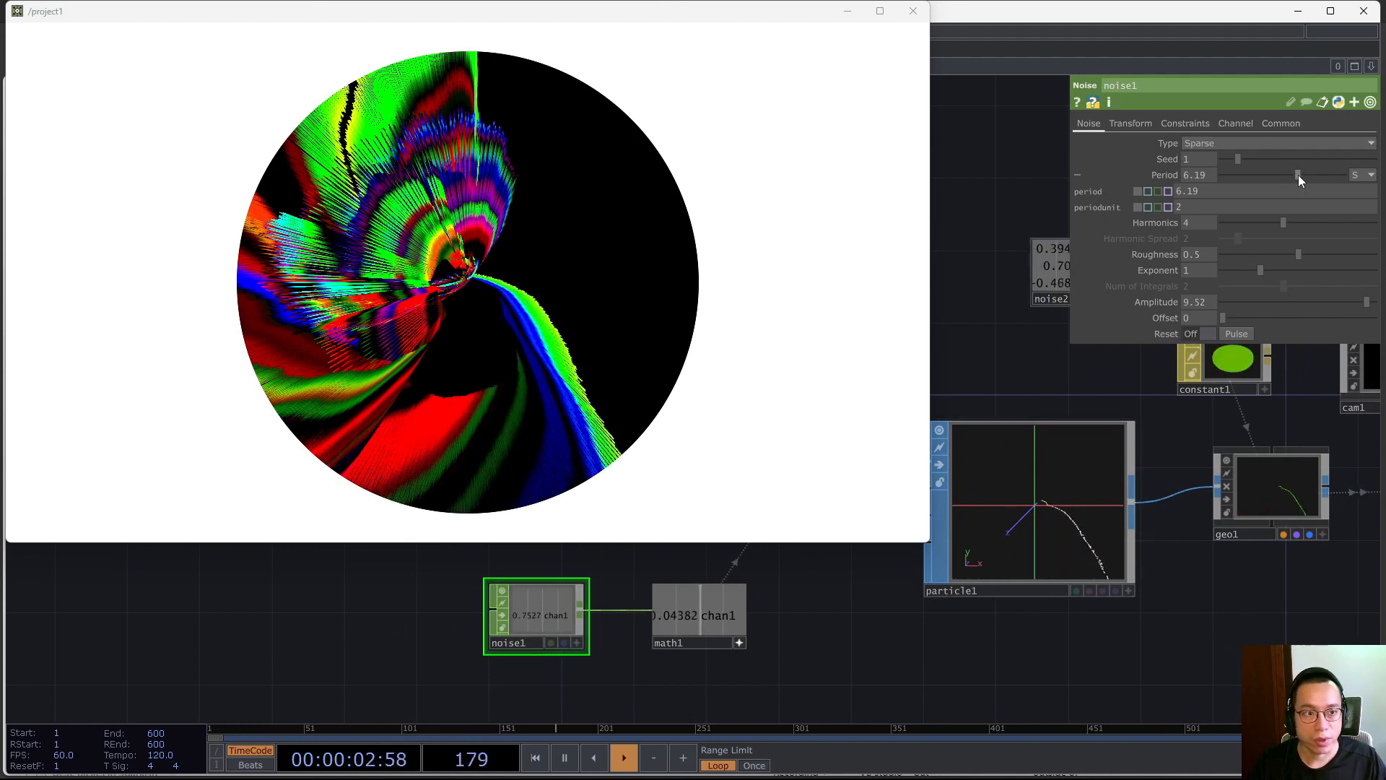
drag(1297, 175, 1331, 175)
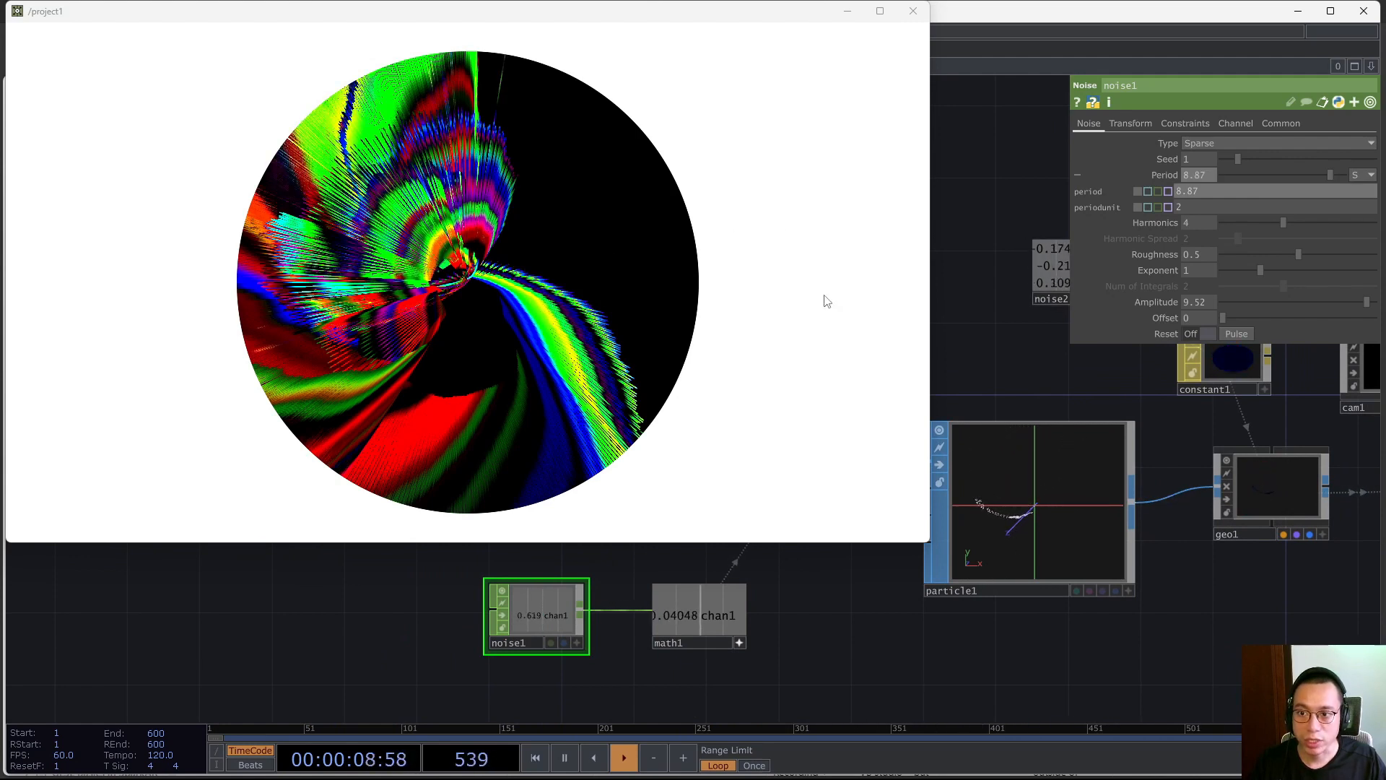
drag(1329, 174, 1224, 175)
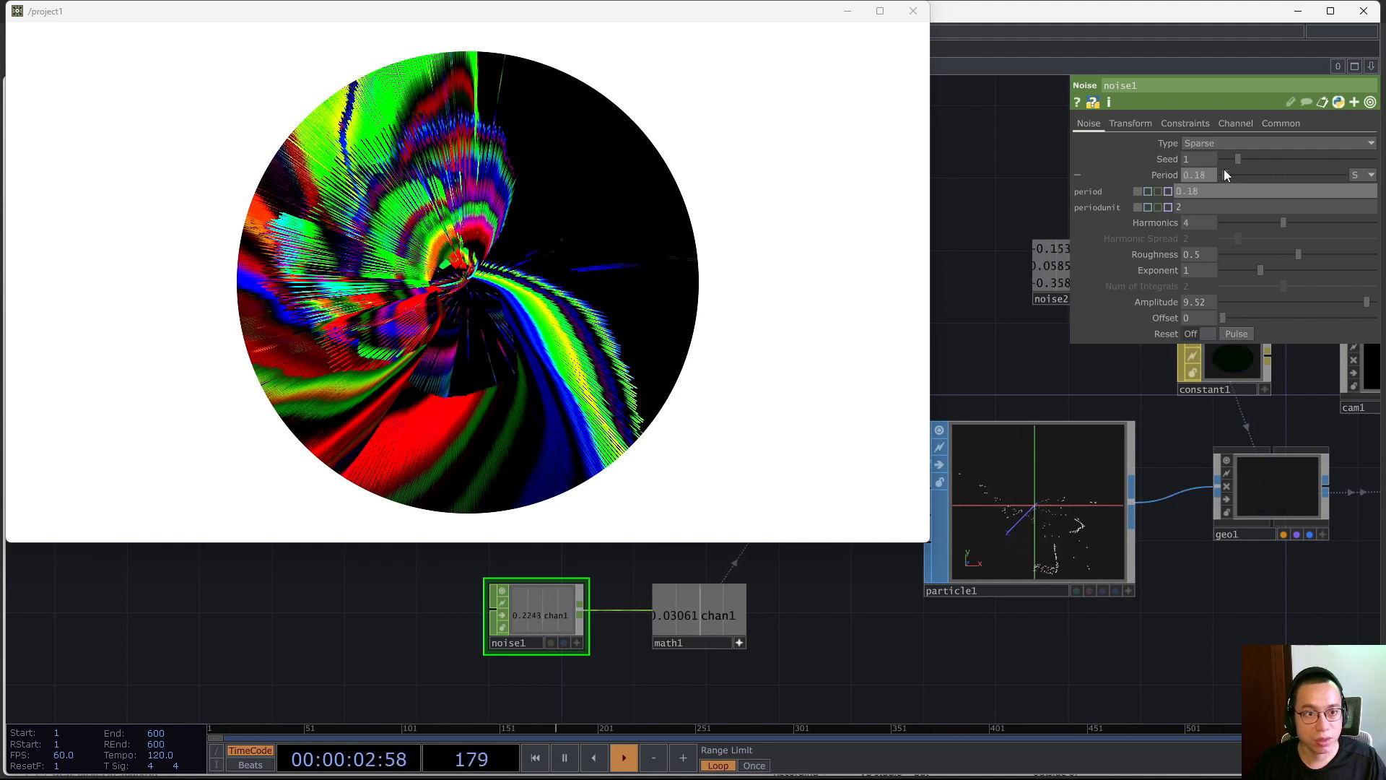